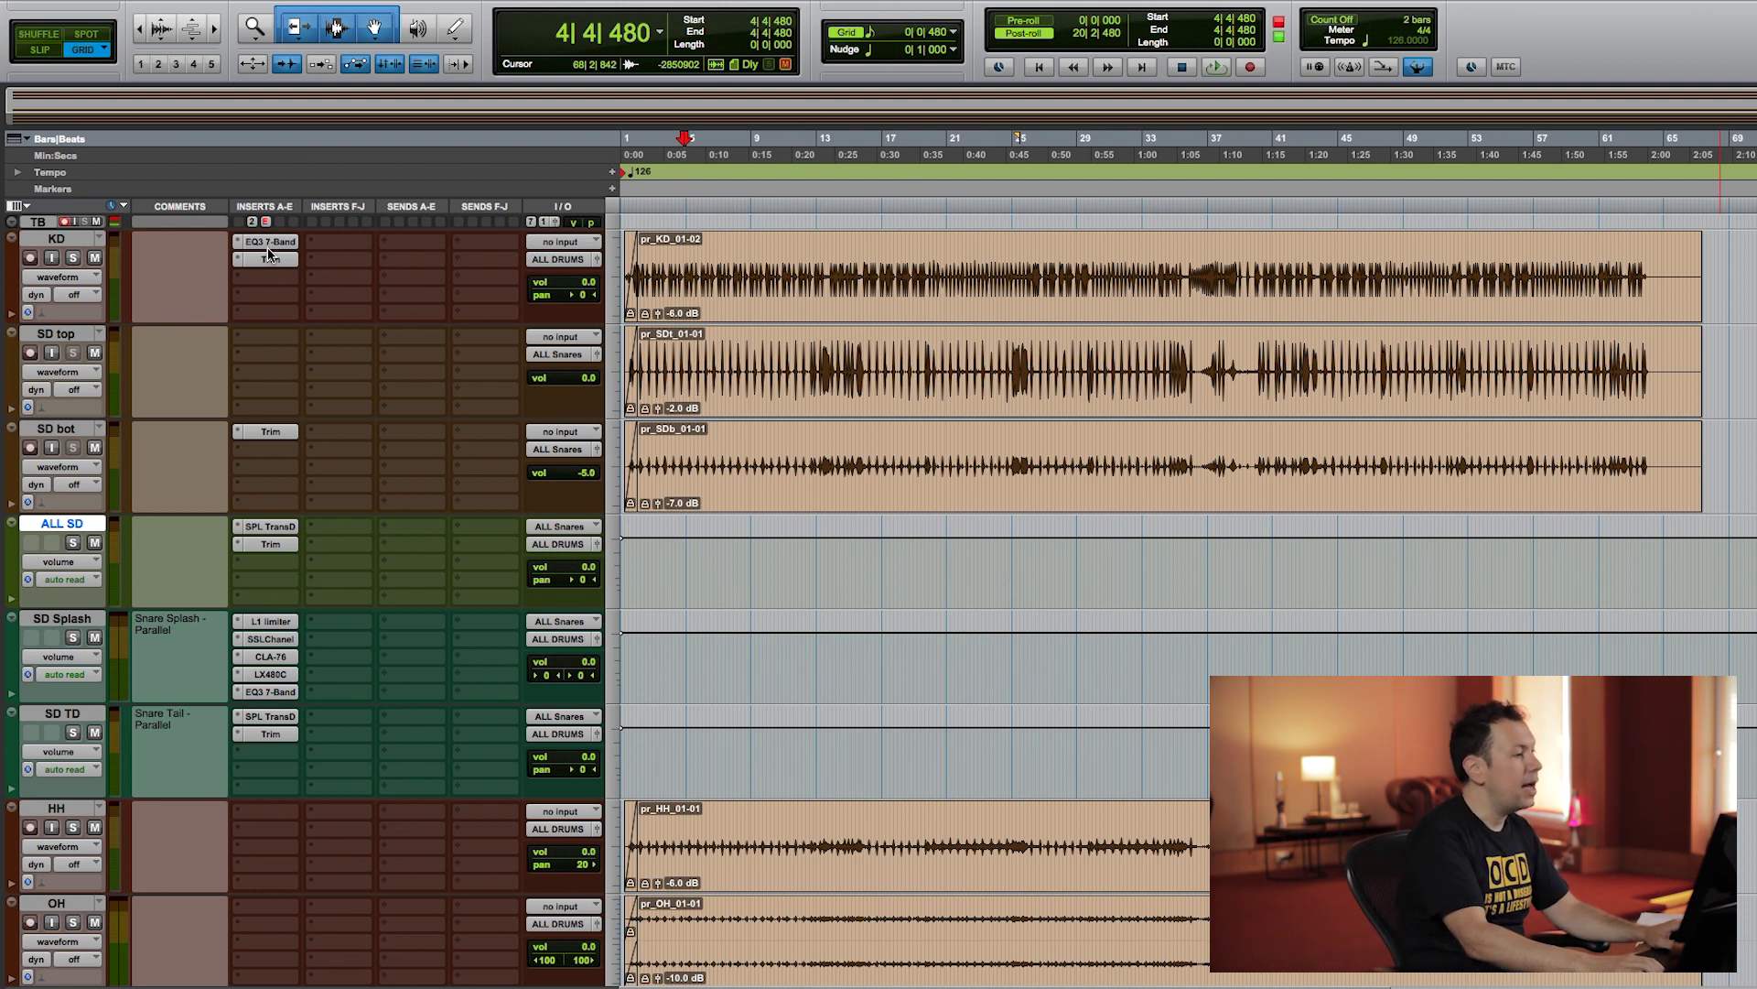
Step: Survey the session's tracks and select the effects tracks from Wendy's through Dly VER
{"action": "scroll", "coordinate": [353, 421], "scroll_direction": "down", "scroll_amount": 15}
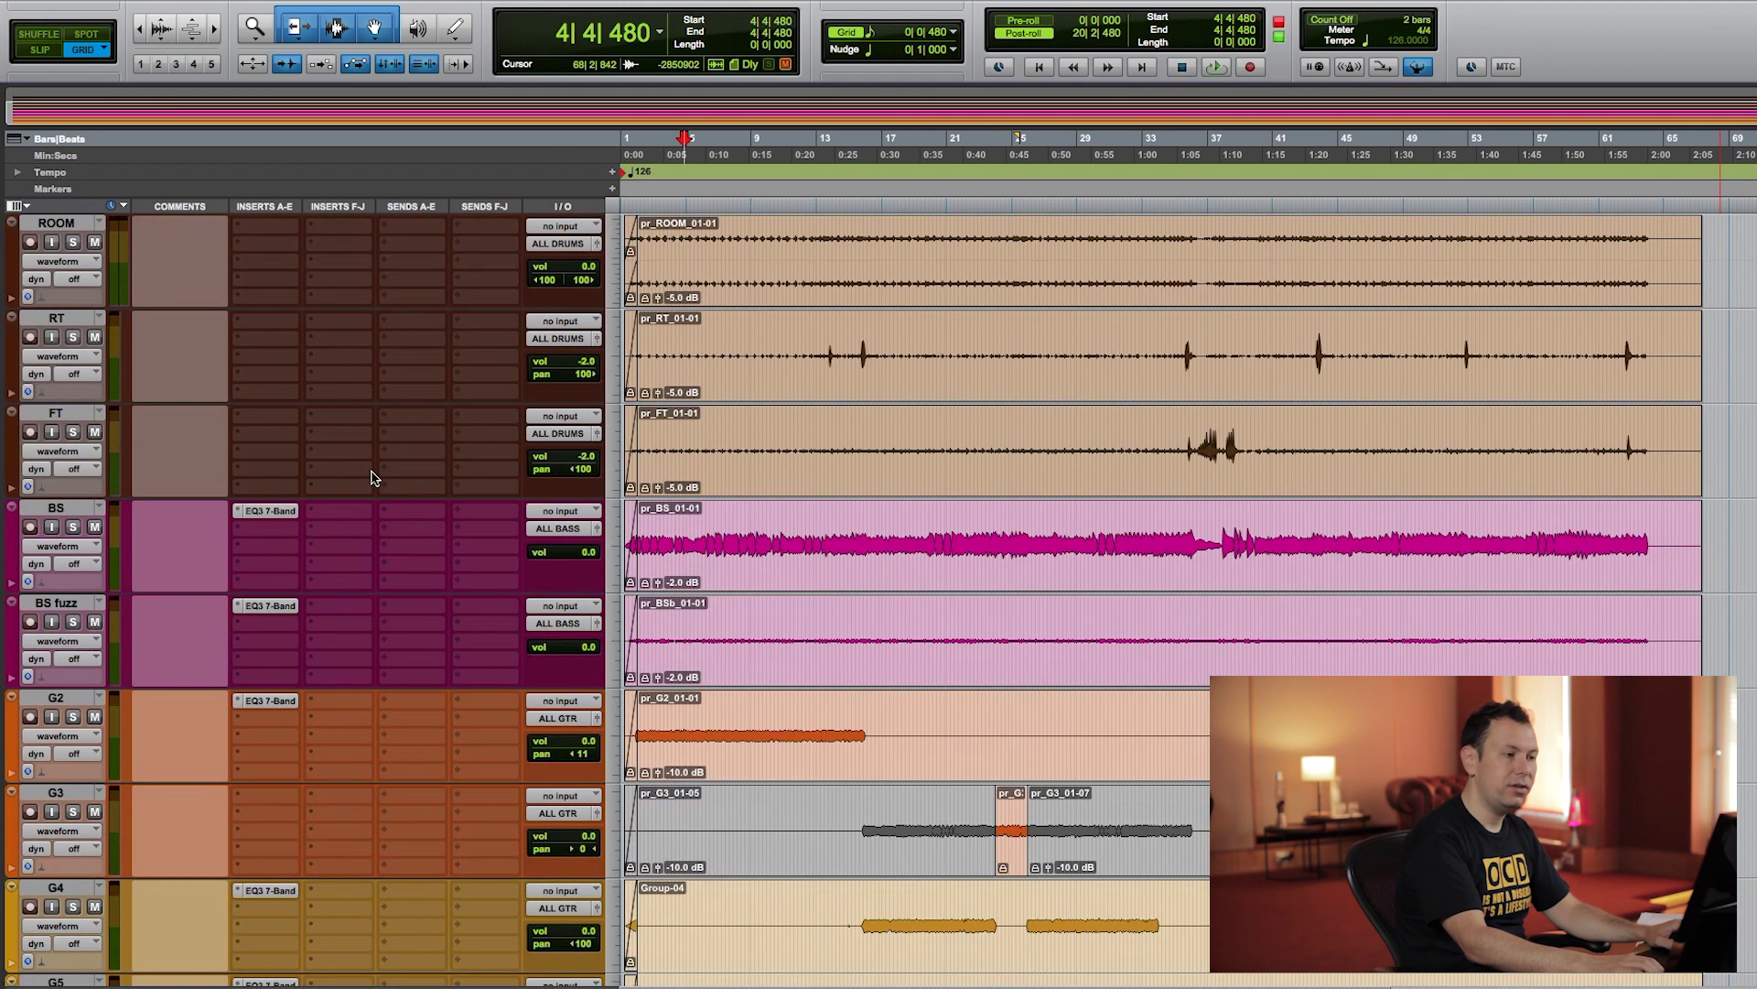
{"action": "scroll", "coordinate": [377, 485], "scroll_direction": "down", "scroll_amount": 20}
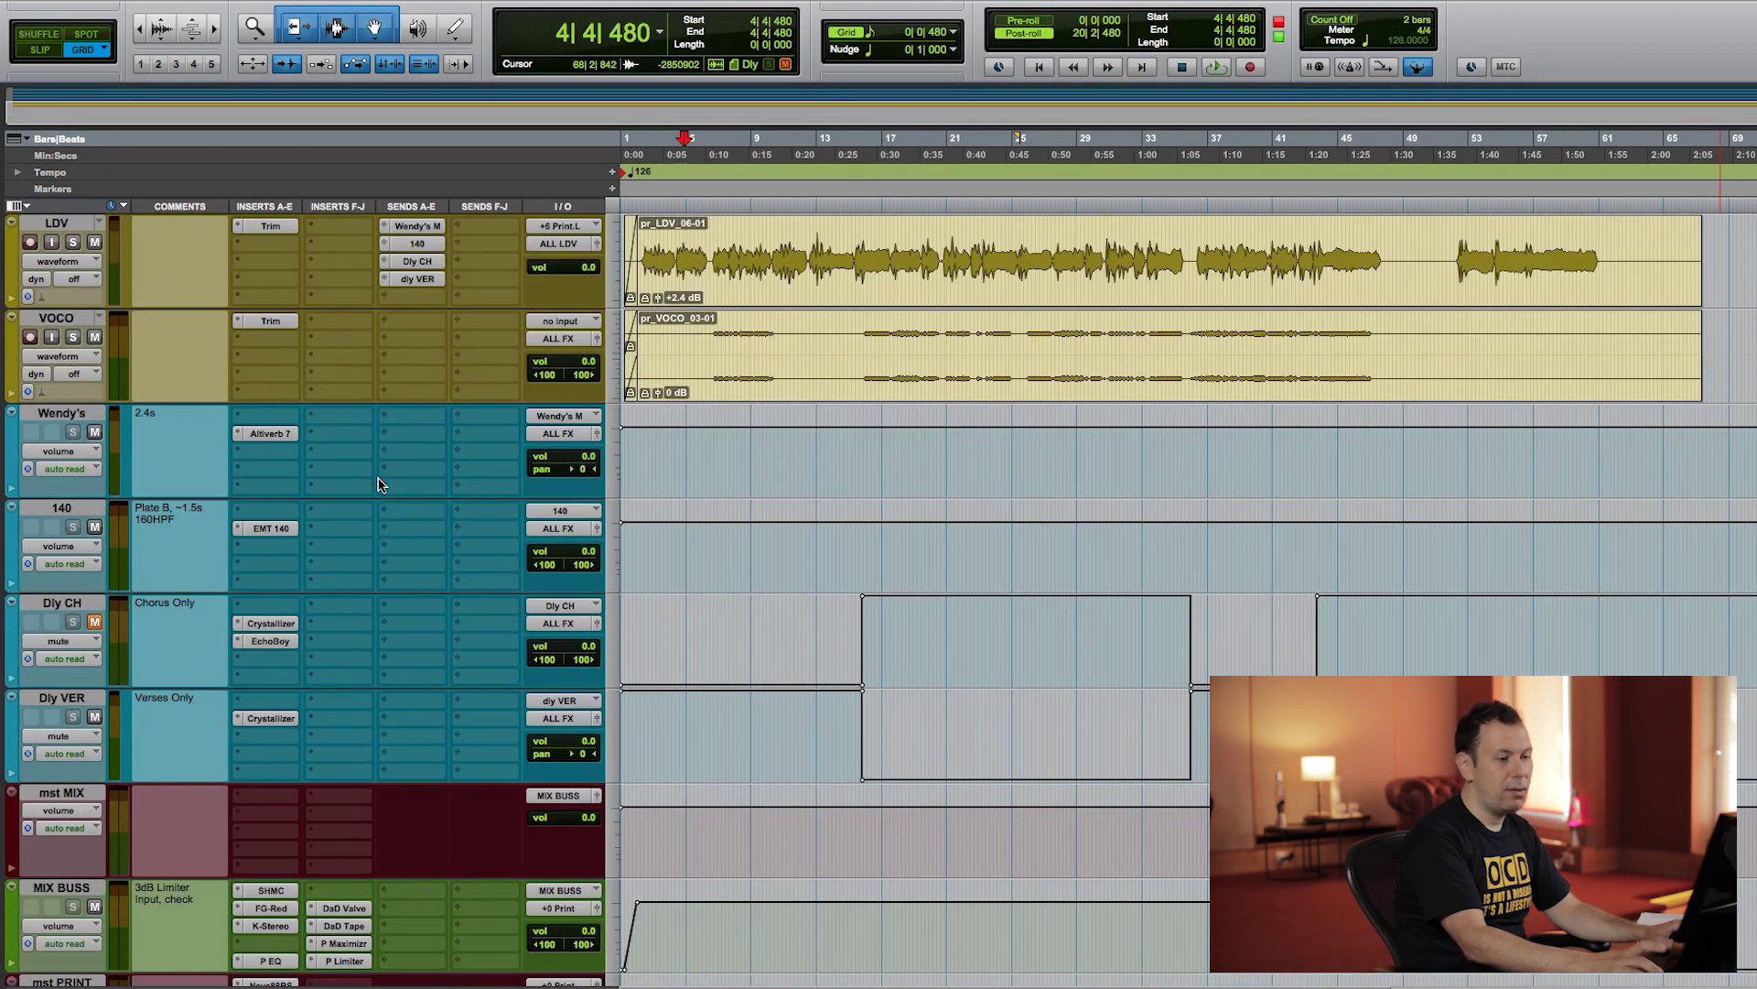
{"action": "scroll", "coordinate": [382, 485], "scroll_direction": "up", "scroll_amount": 3}
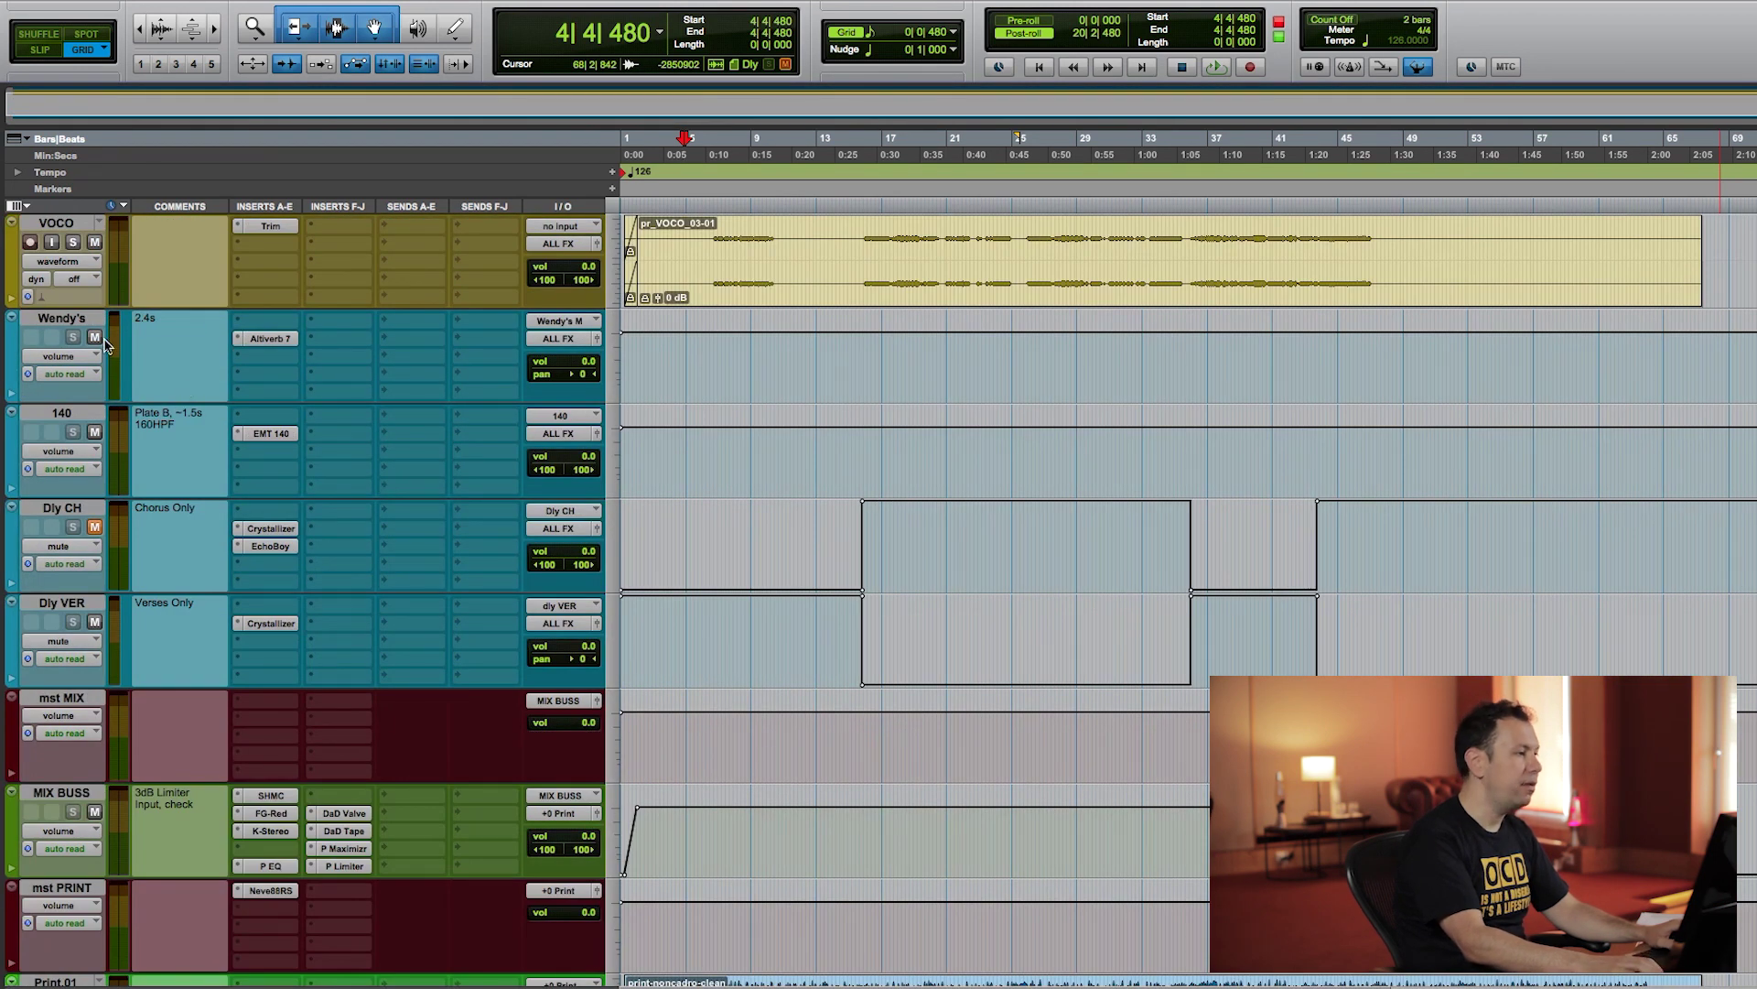
{"action": "left_click", "coordinate": [72, 320]}
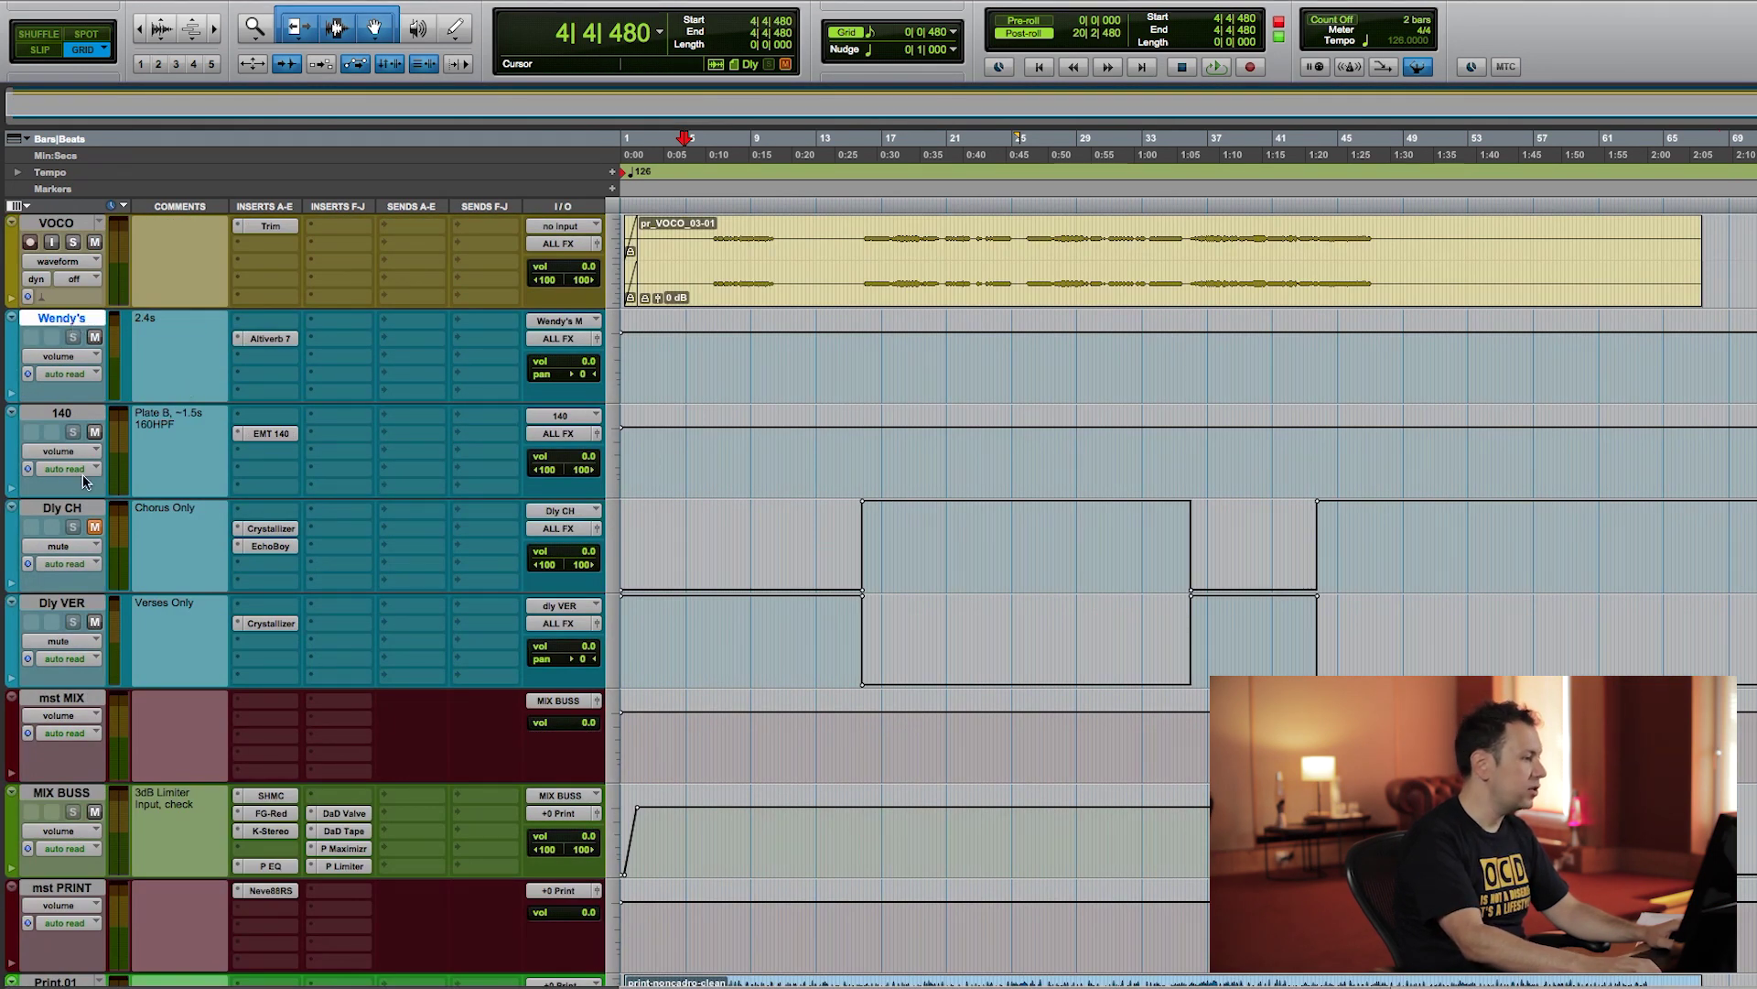
{"action": "left_click", "coordinate": [78, 604], "text": "shift"}
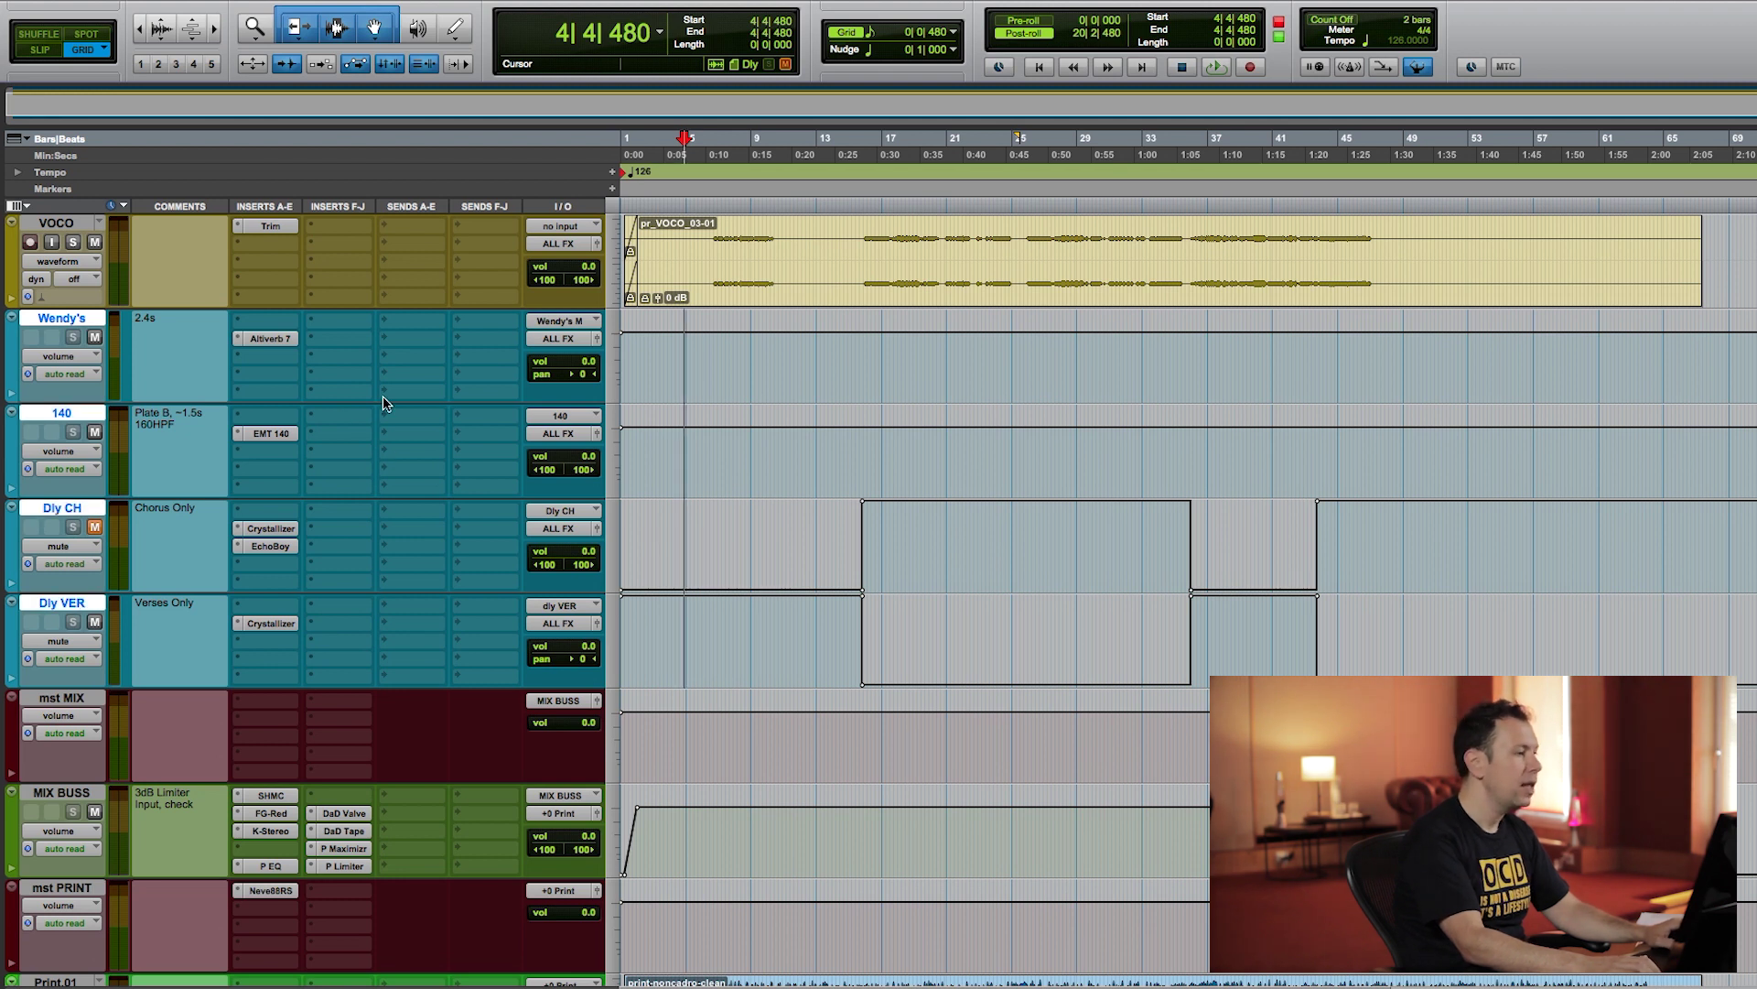
Step: Select the KD passage from 5|4|480 to 12|3|480, solo the kick track and audition it
{"action": "scroll", "coordinate": [366, 504], "scroll_direction": "up", "scroll_amount": 2}
{"action": "scroll", "coordinate": [334, 522], "scroll_direction": "up", "scroll_amount": 6}
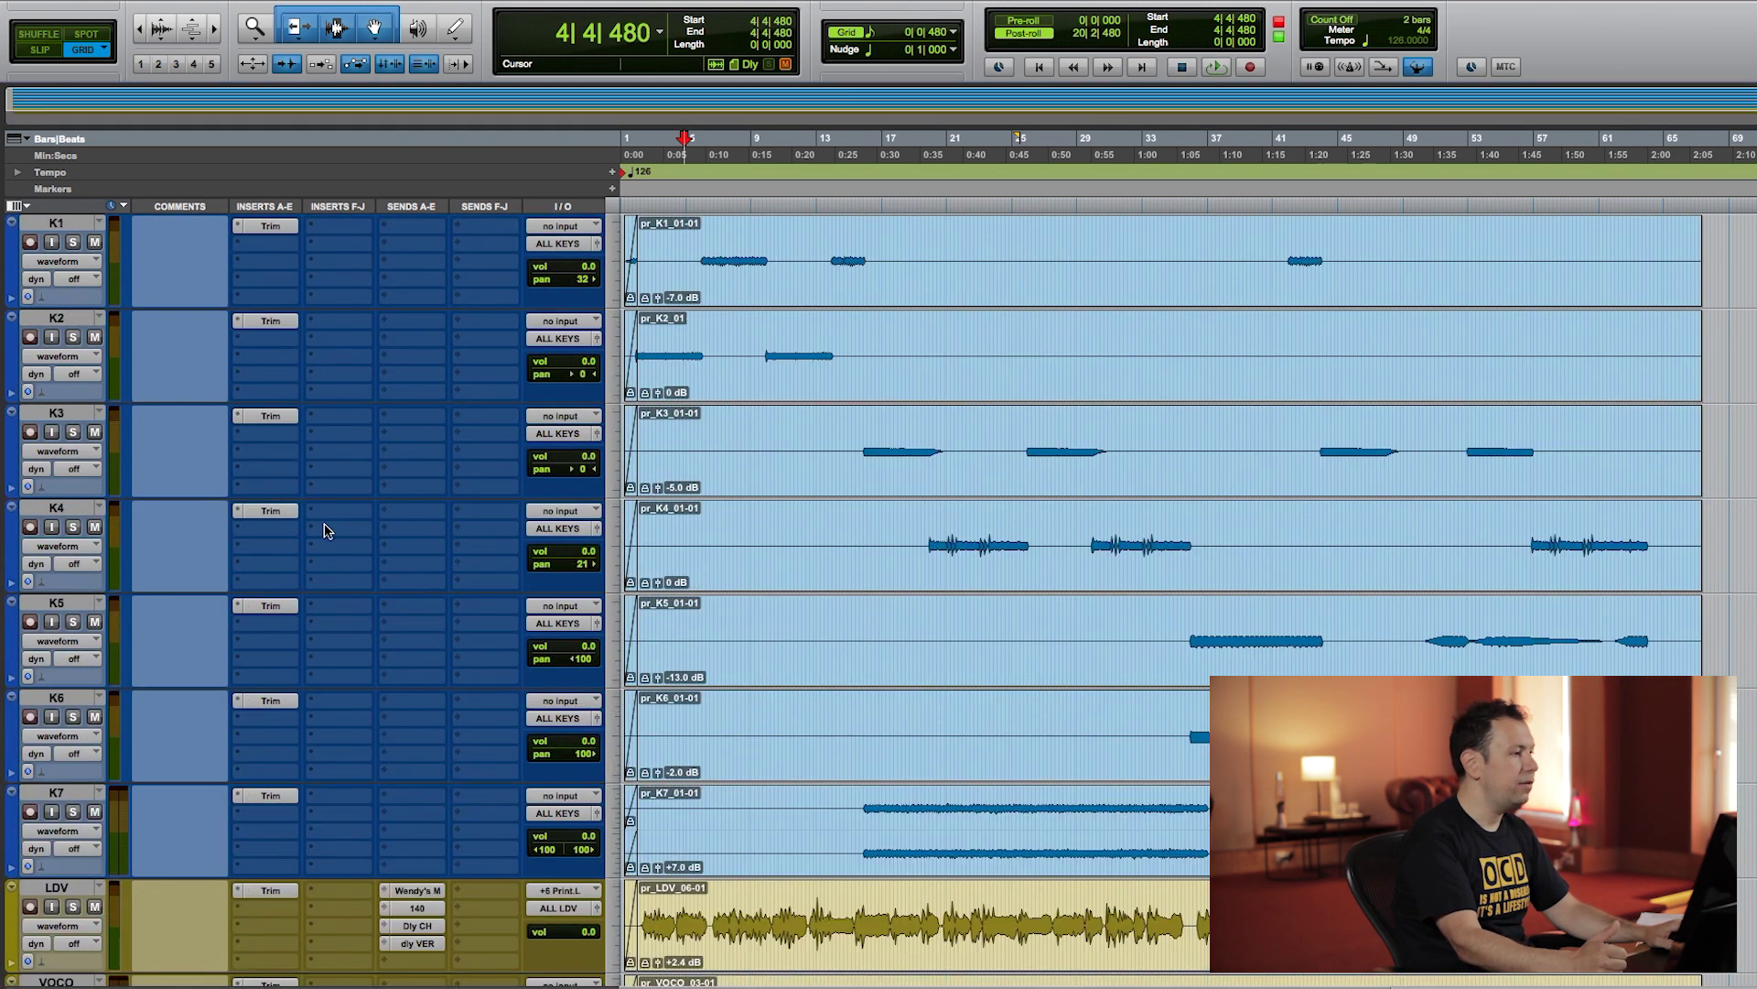
{"action": "scroll", "coordinate": [325, 531], "scroll_direction": "up", "scroll_amount": 10}
{"action": "scroll", "coordinate": [322, 532], "scroll_direction": "up", "scroll_amount": 6}
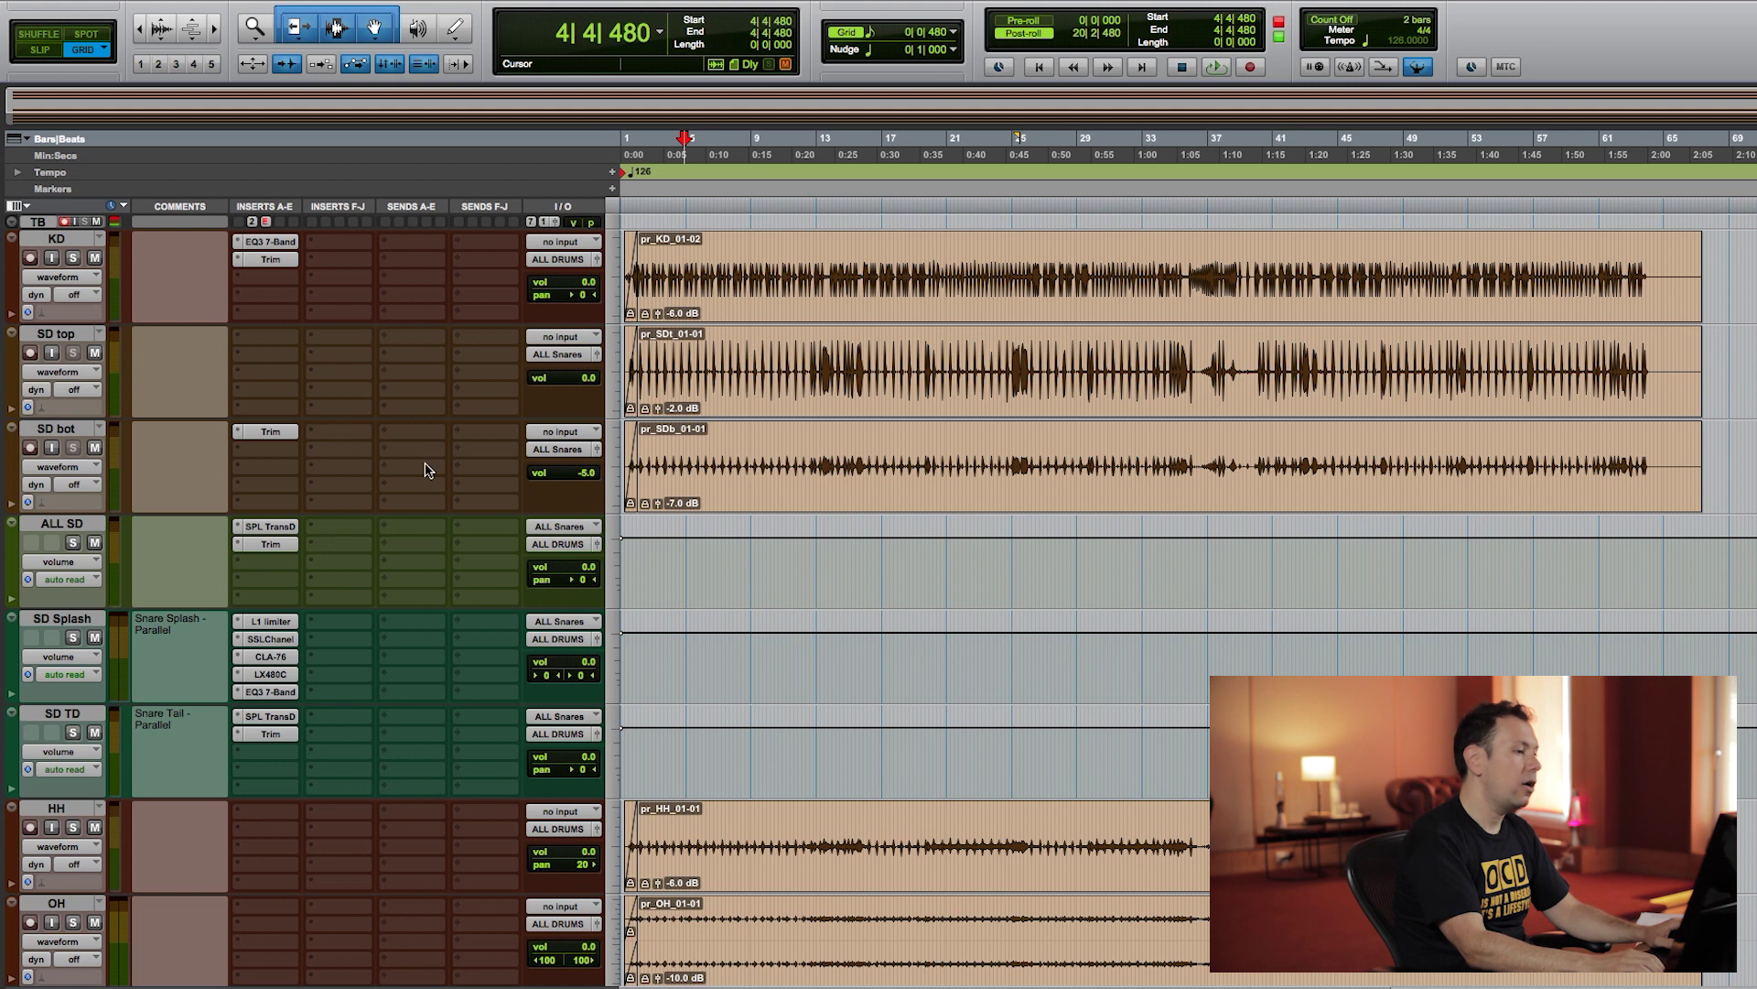
{"action": "key", "text": "KP_Decimal"}
{"action": "key", "text": "1"}
{"action": "key", "text": "KP_Decimal"}
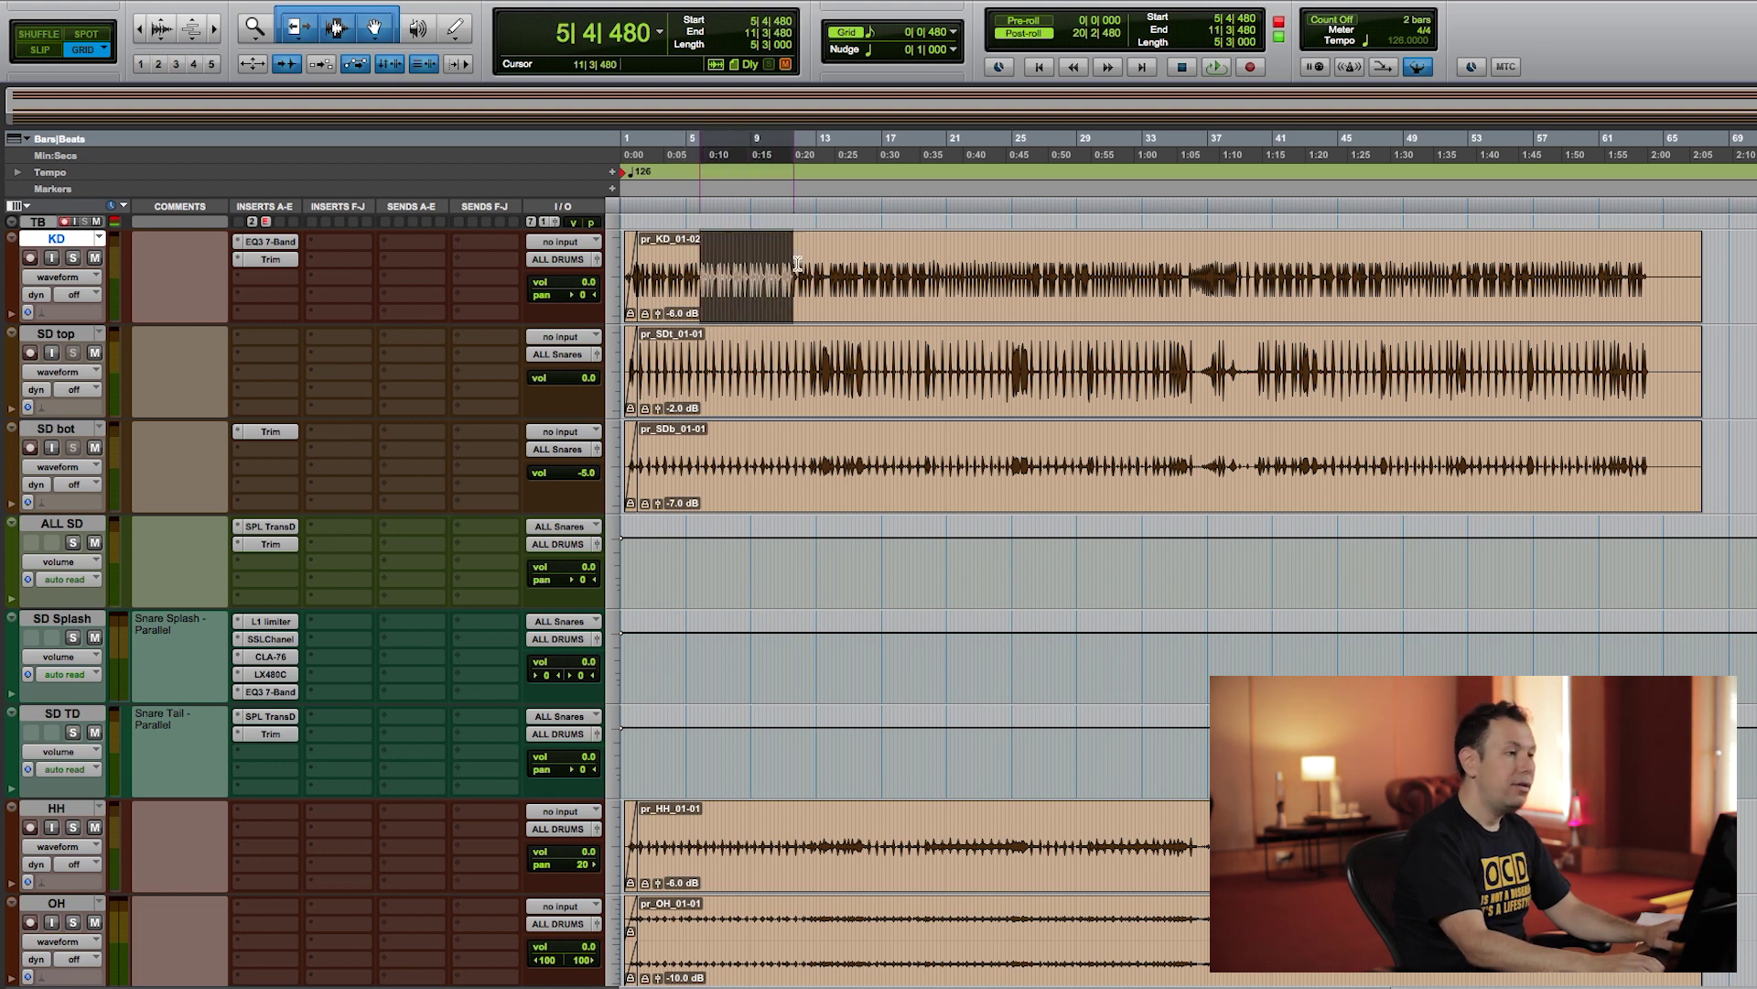
{"action": "left_click", "coordinate": [72, 259]}
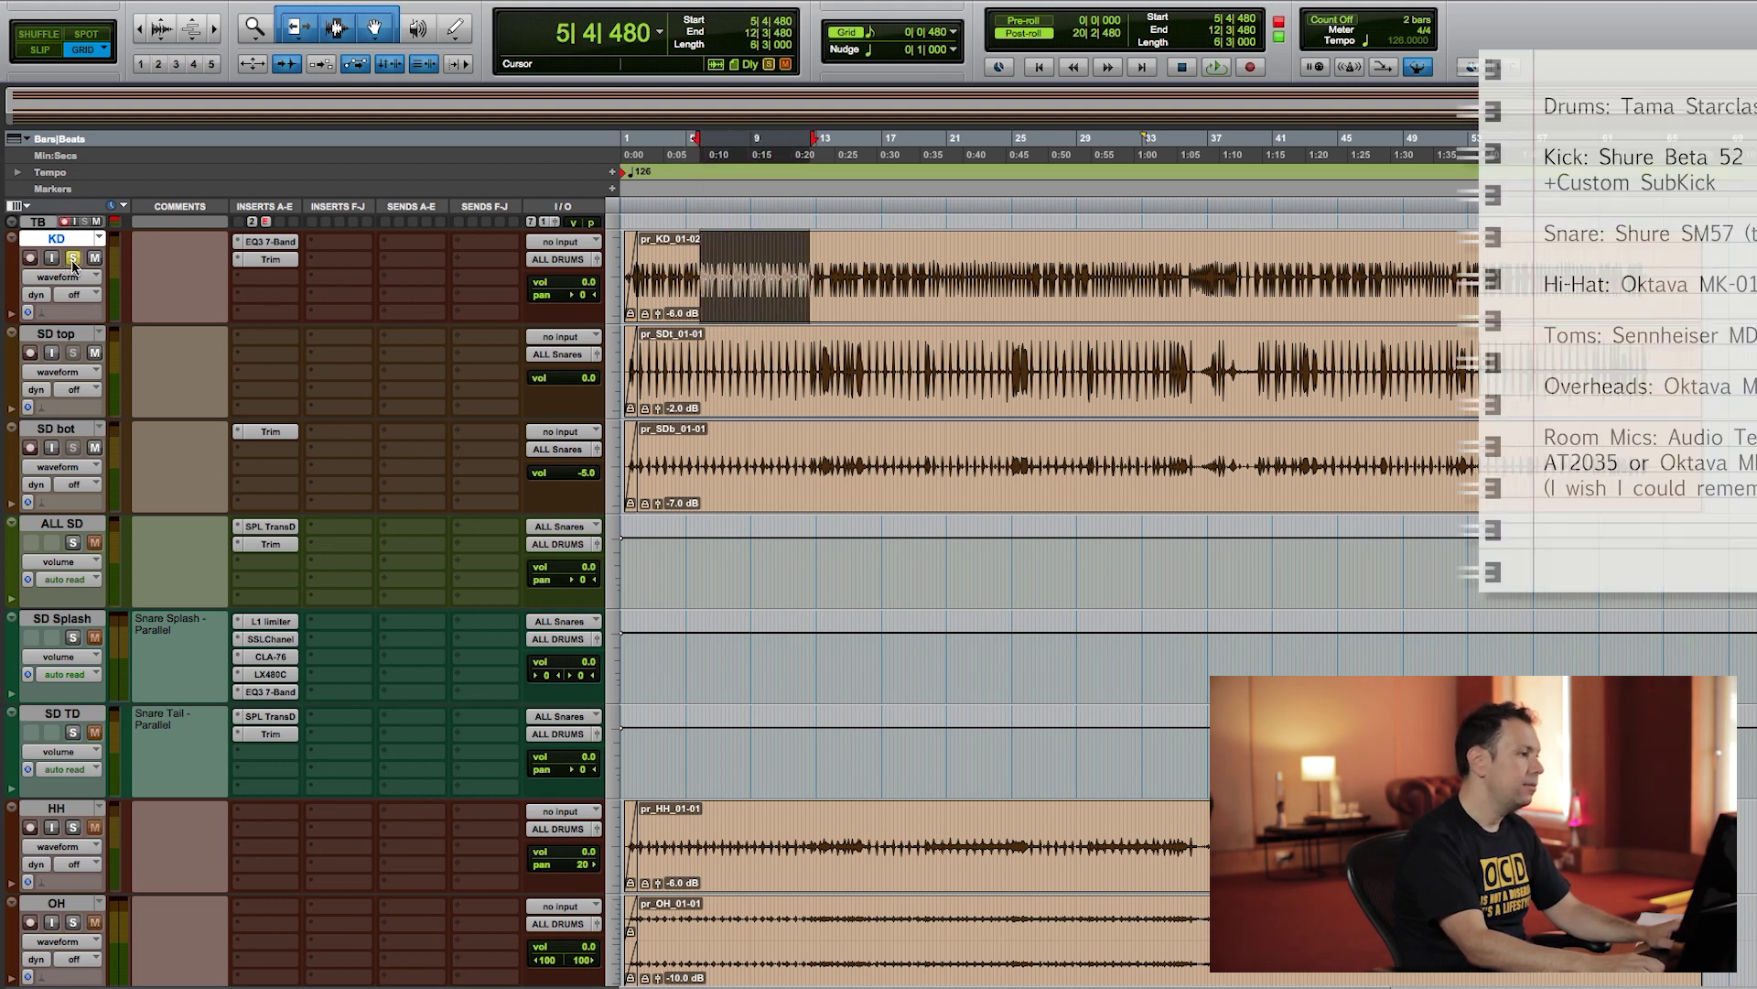
{"action": "key", "text": "space"}
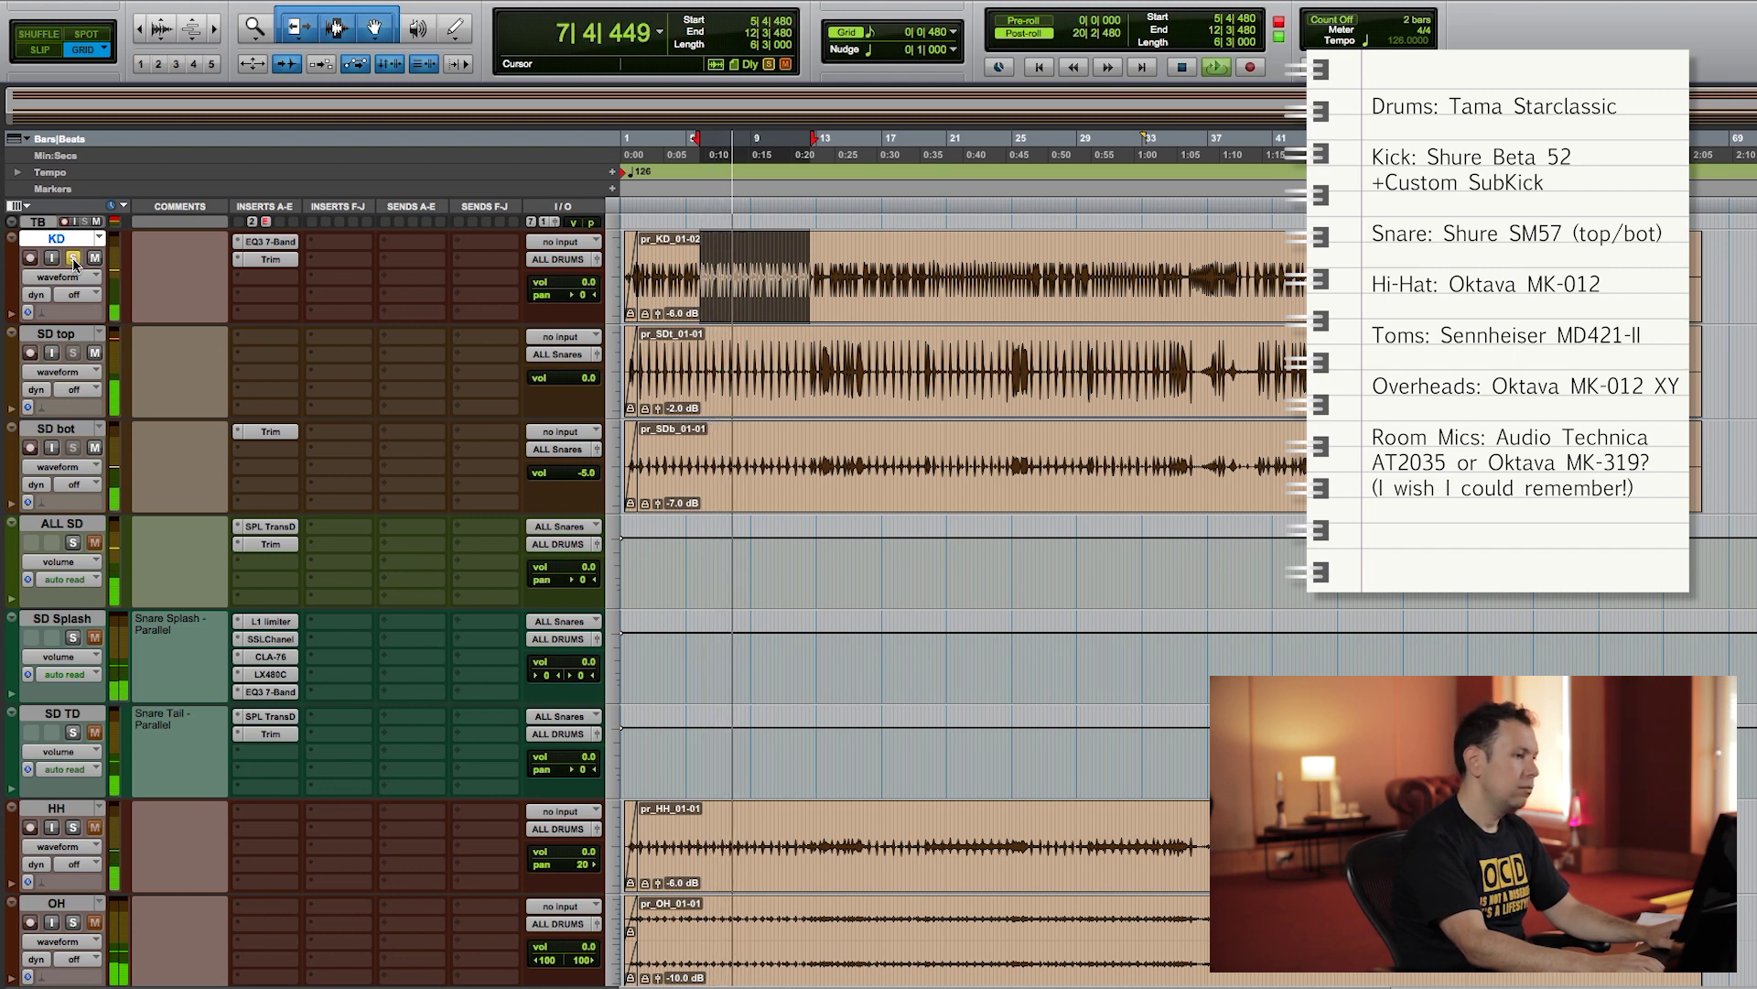
{"action": "key", "text": "space"}
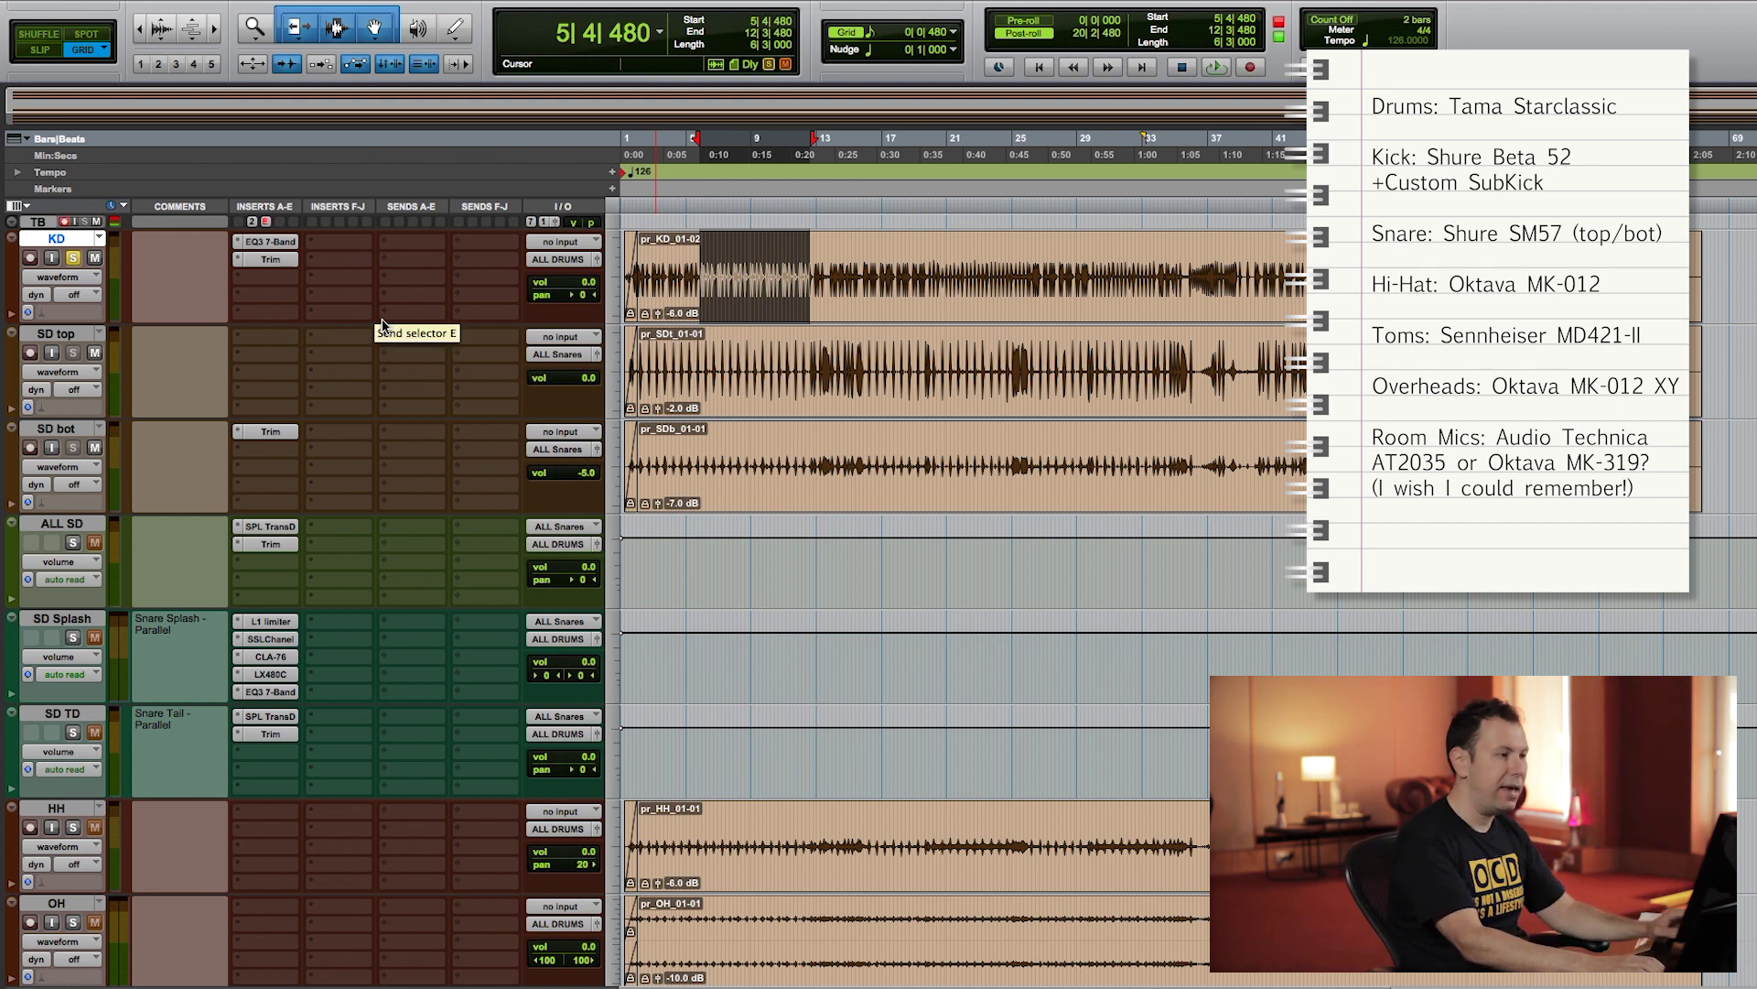
Step: Solo ALL SD, select the SD bot passage from 5|4|480 to 12|3|000 and audition the snare
{"action": "left_click", "coordinate": [74, 543]}
{"action": "left_click_drag", "start_coordinate": [701, 446], "coordinate": [807, 449]}
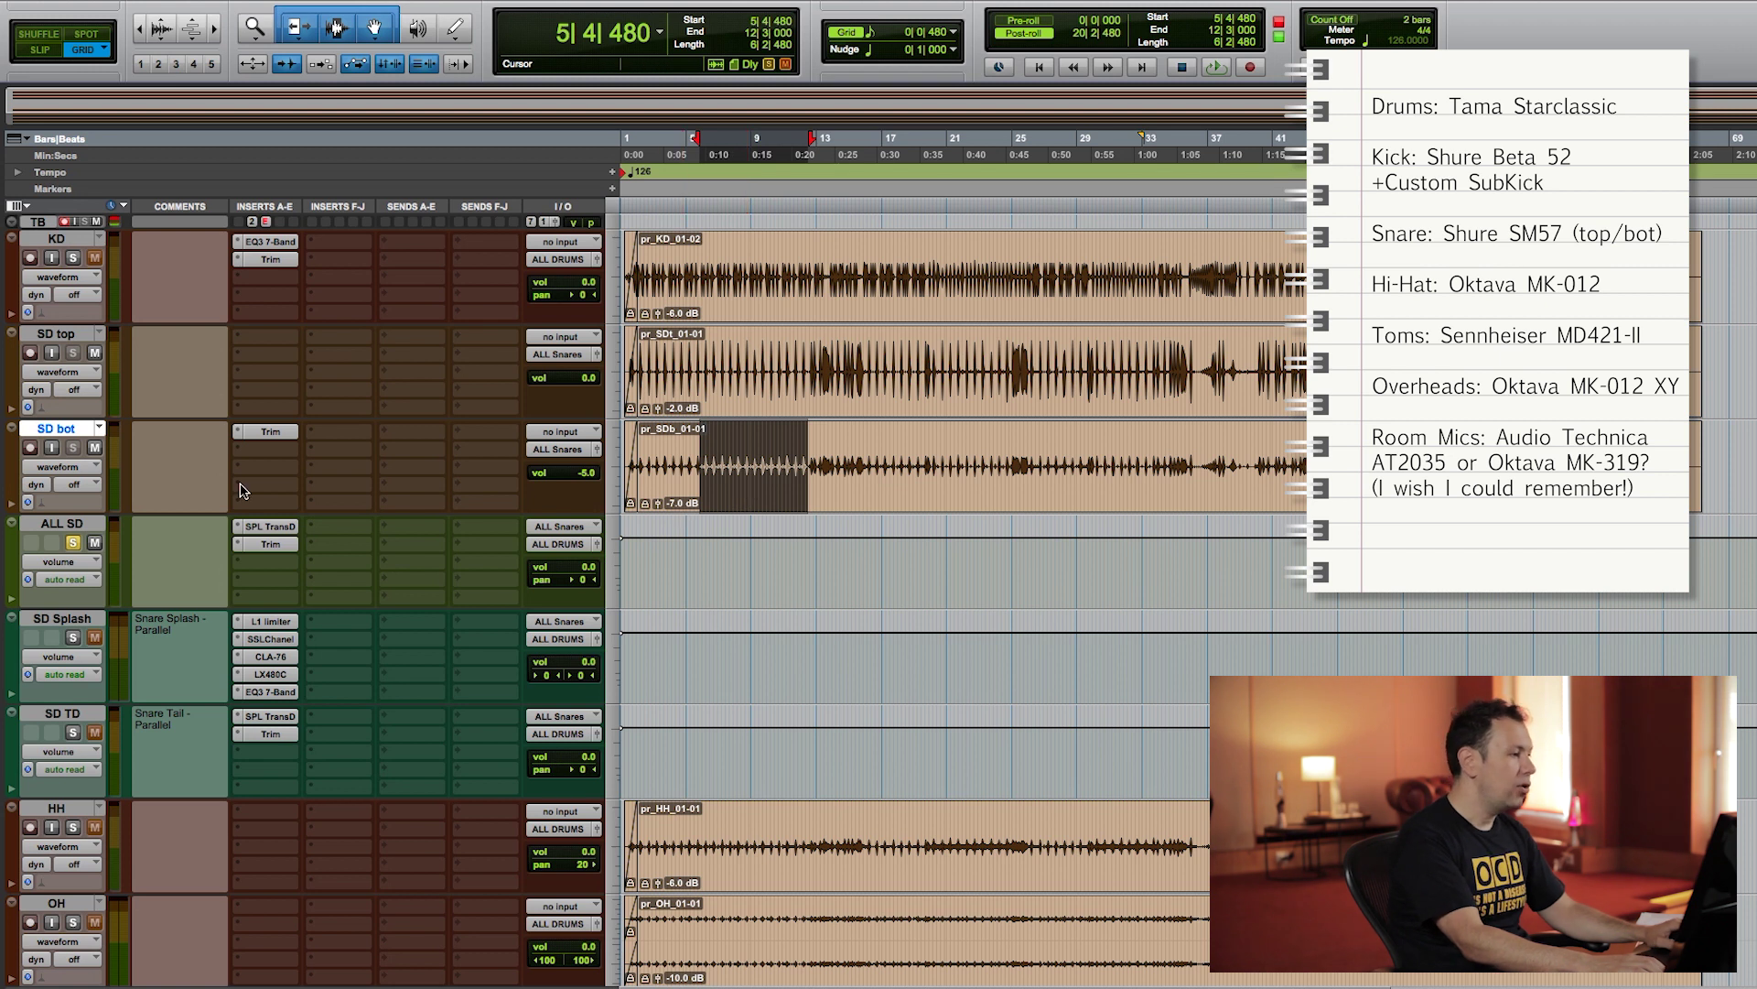
{"action": "key", "text": "space"}
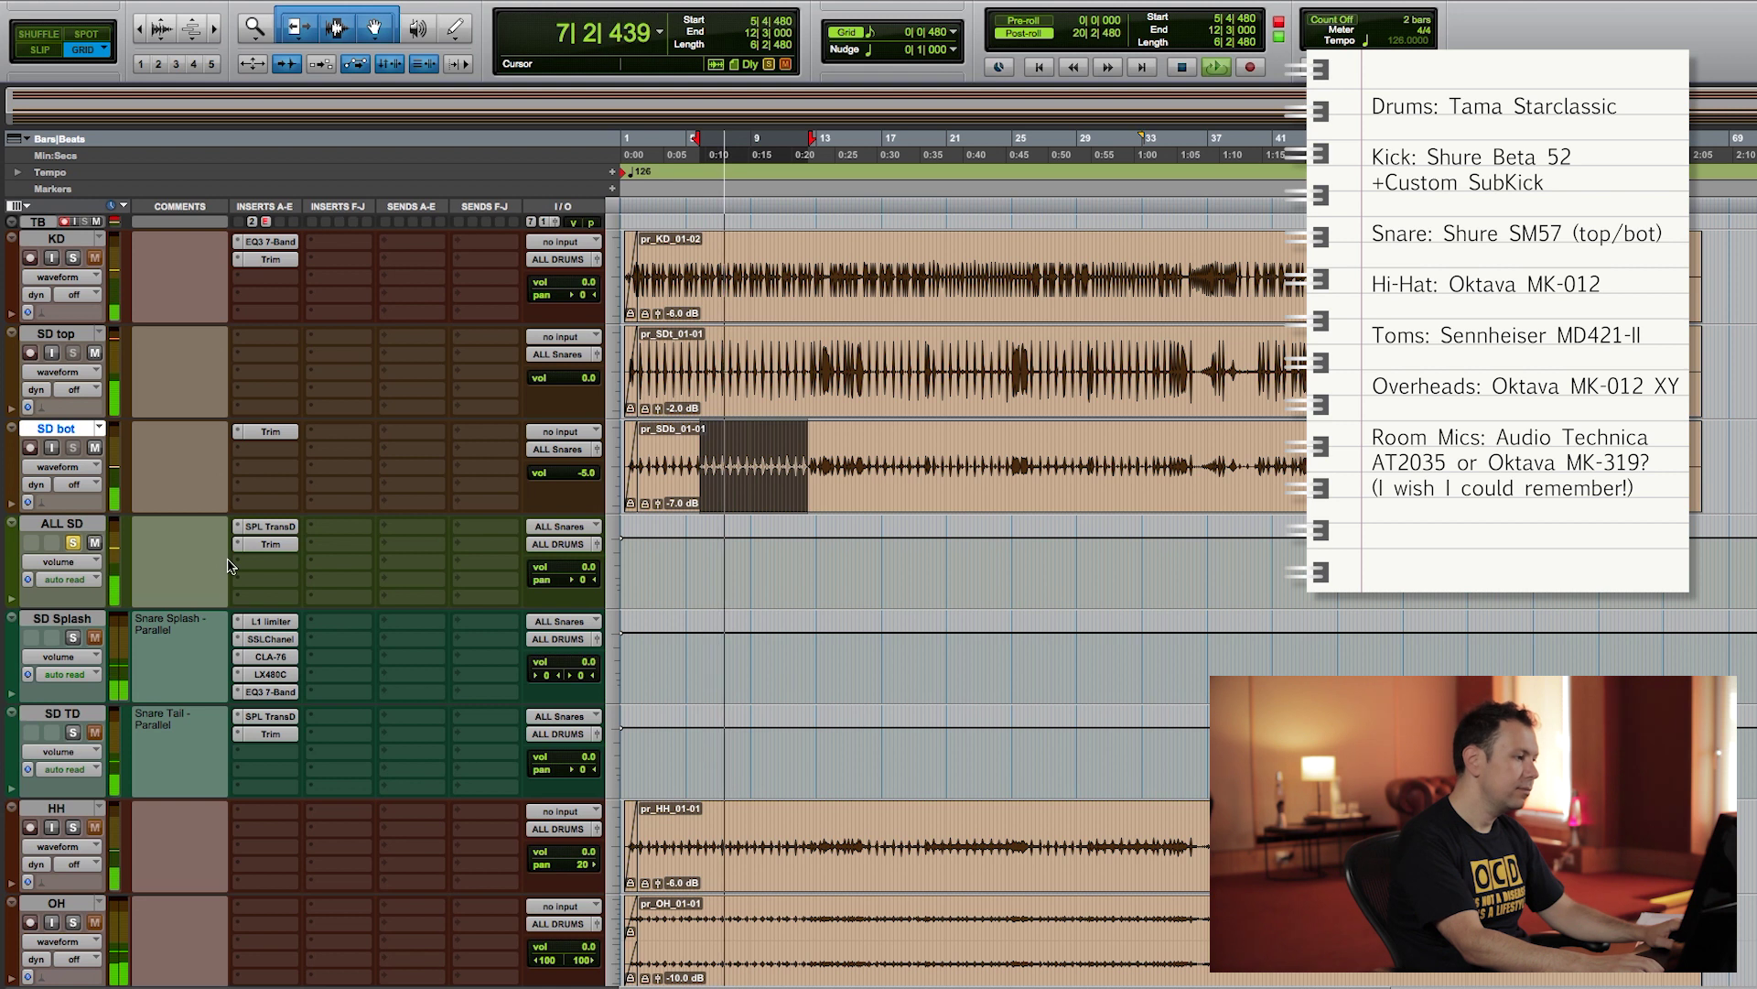
{"action": "key", "text": "space"}
Step: Inspect the SPL Transient Designer settings on the ALL SD track, then close the plug-in window
{"action": "left_click", "coordinate": [270, 528]}
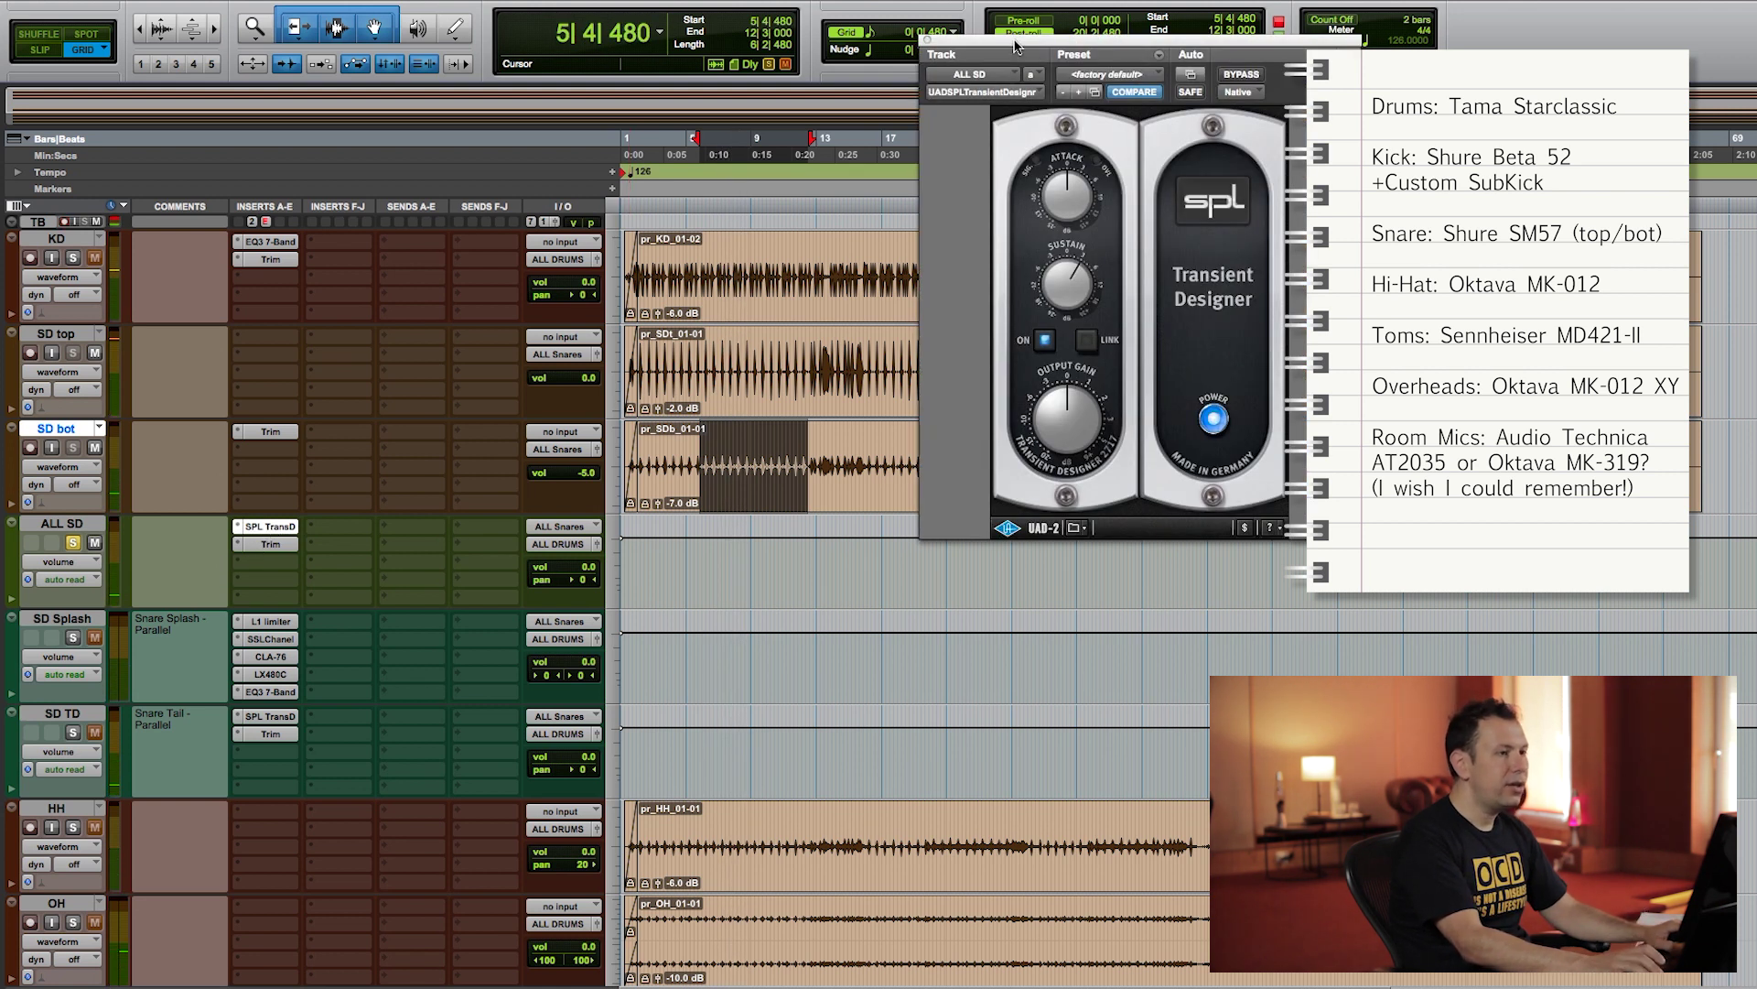
{"action": "left_click_drag", "start_coordinate": [1014, 49], "coordinate": [286, 65]}
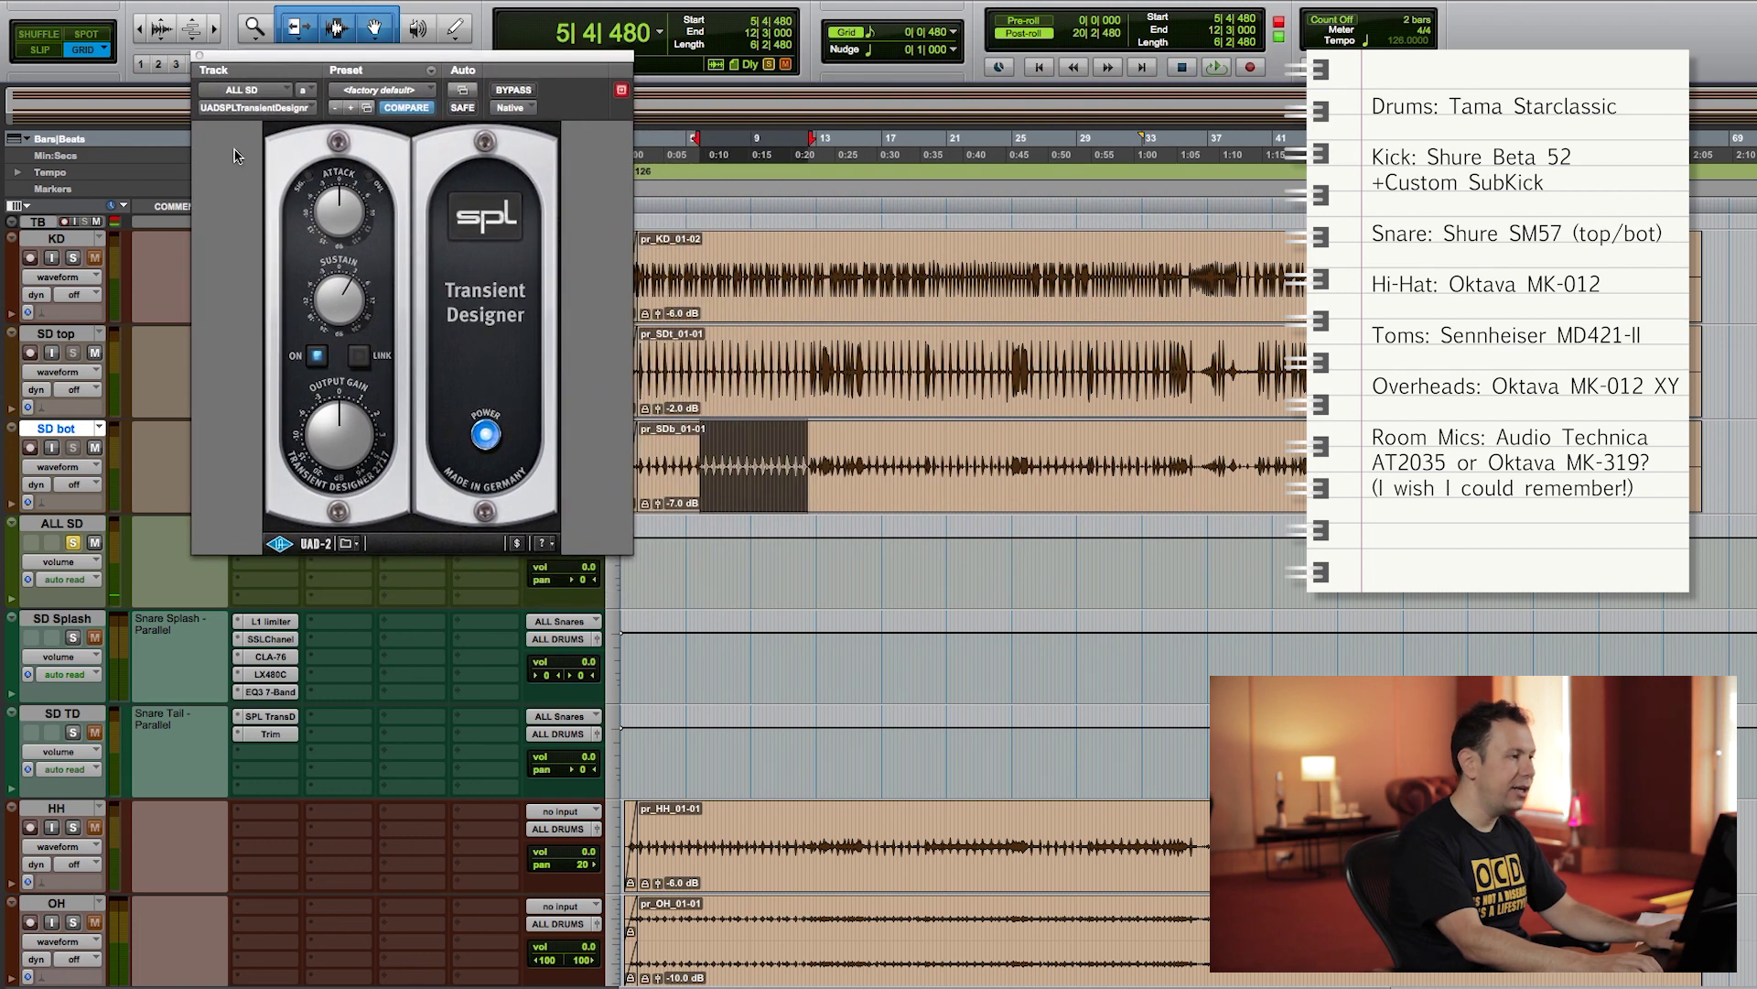
{"action": "left_click", "coordinate": [199, 57]}
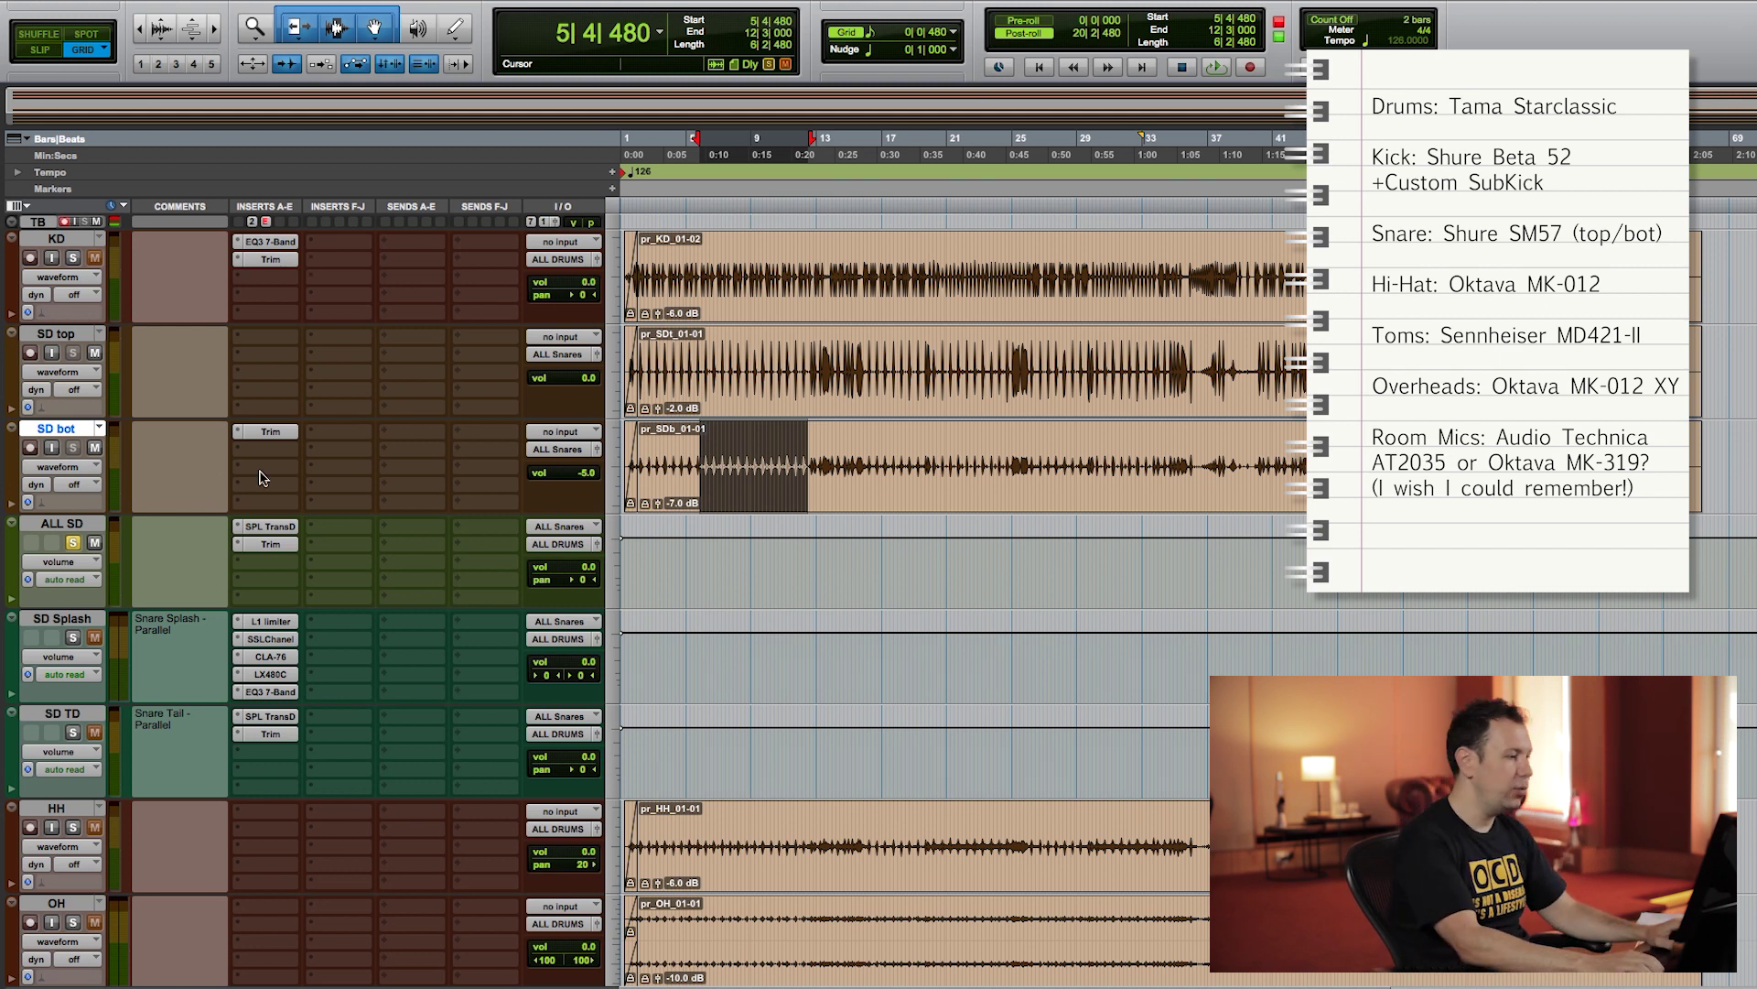
Step: Audition the soloed snare with the ALL SD Transient Designer bypassed for comparison
{"action": "left_click", "coordinate": [279, 527]}
{"action": "key", "text": "space"}
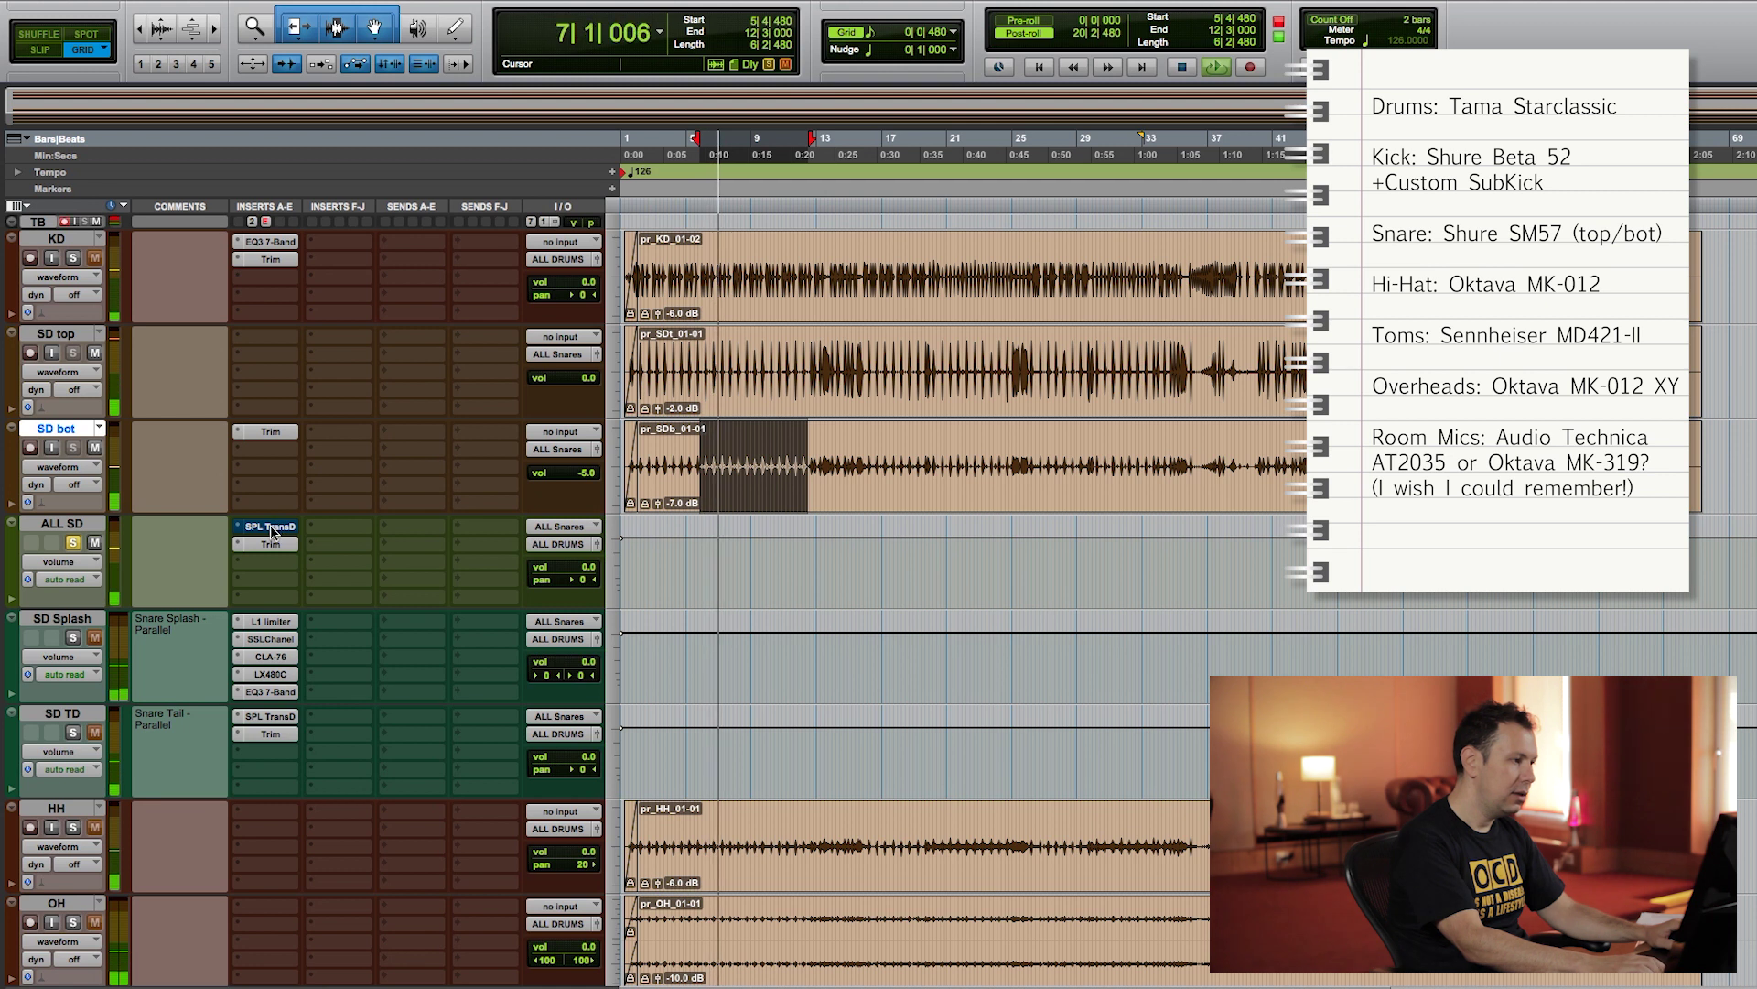
{"action": "key", "text": "space"}
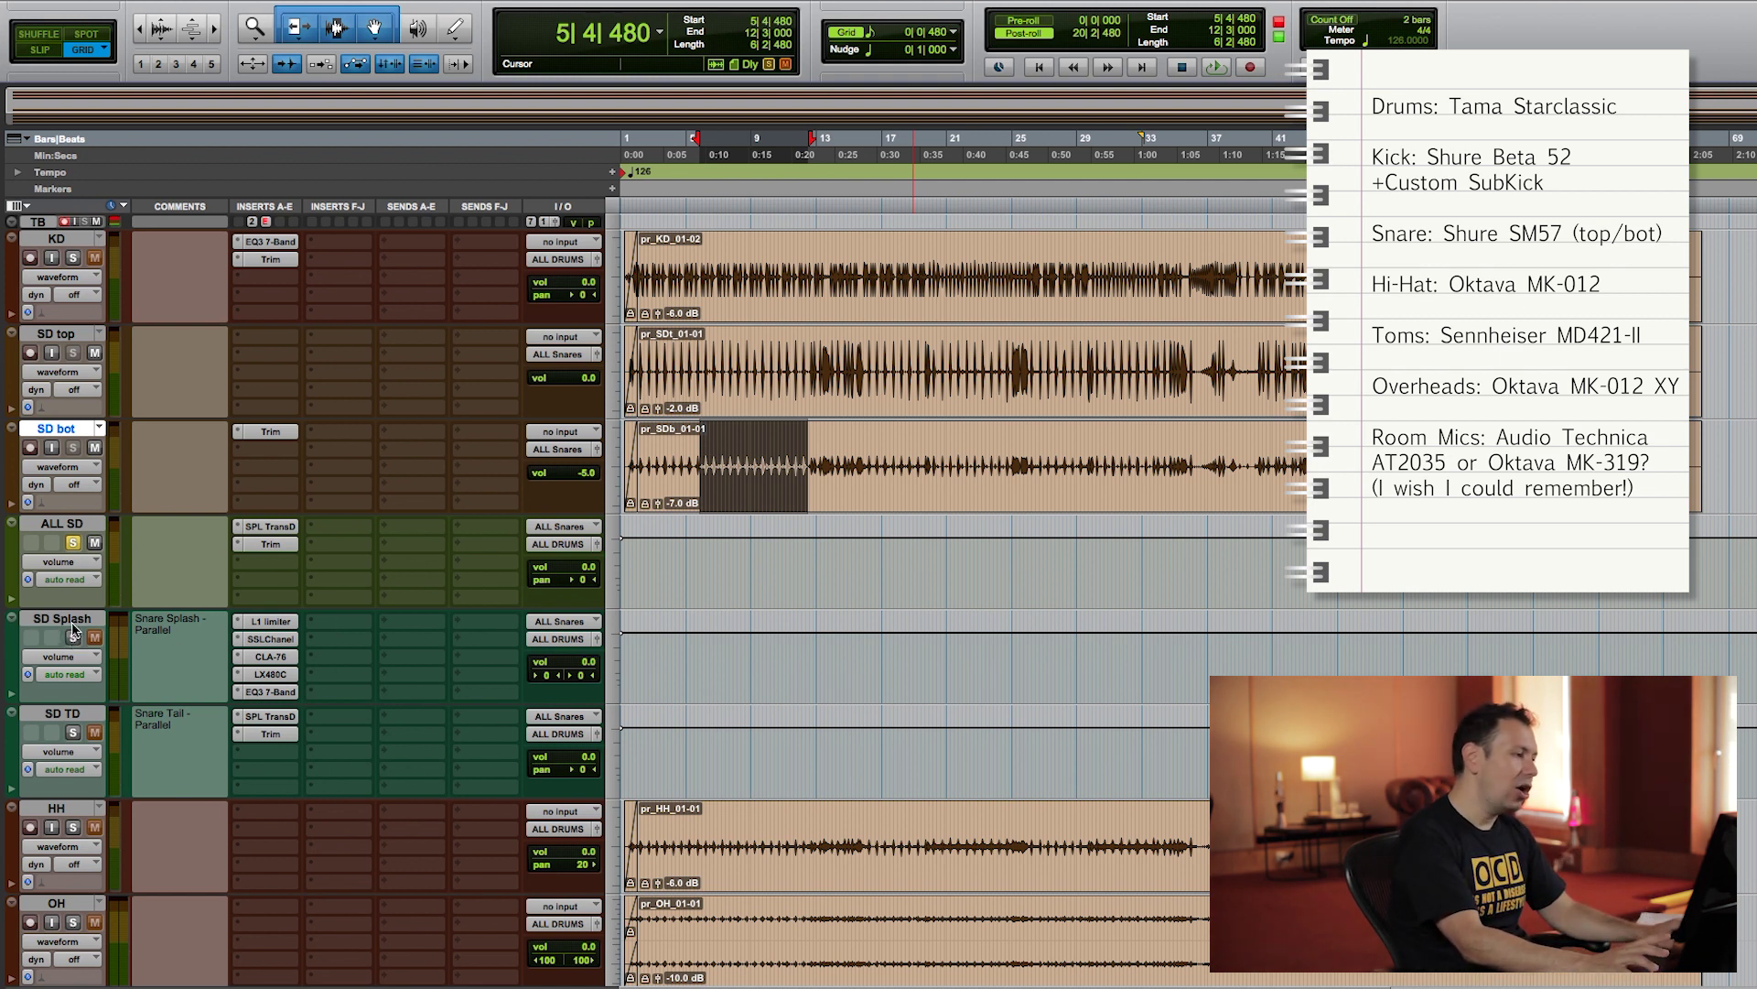
Step: Shift the time selection to the SD Splash track, solo it and audition the parallel snare splash
{"action": "key", "text": "semicolon"}
{"action": "key", "text": "semicolon"}
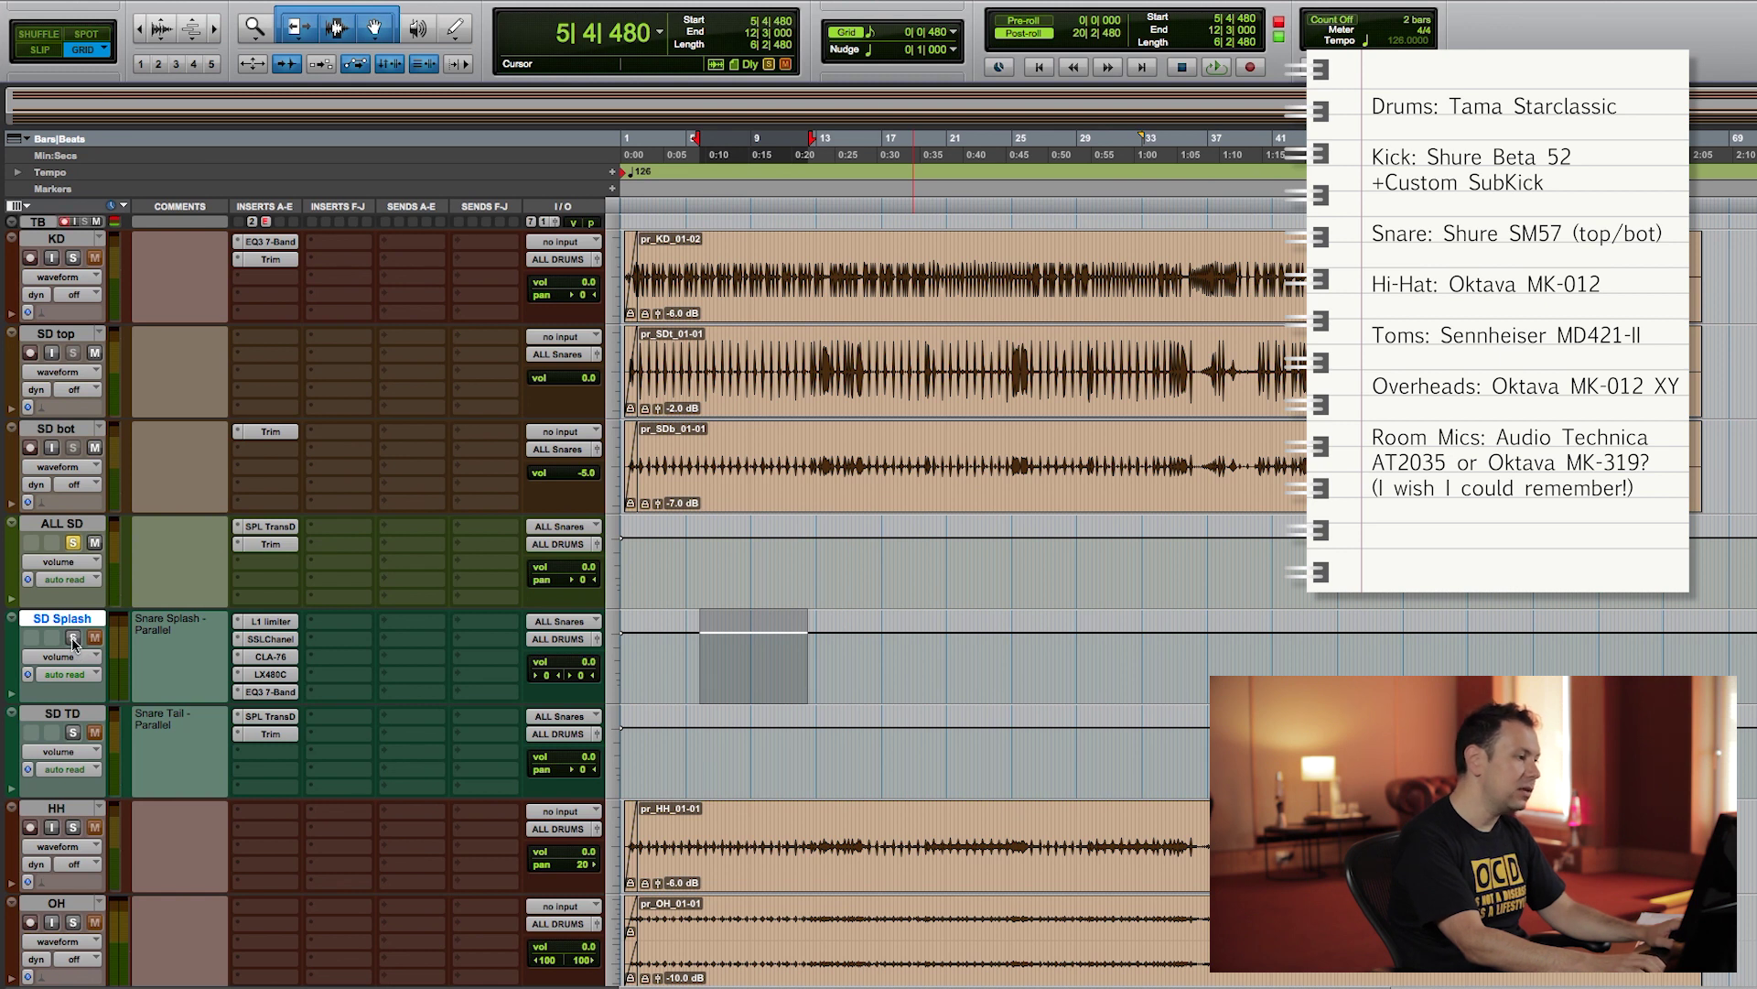
{"action": "left_click", "coordinate": [73, 638]}
{"action": "key", "text": "space"}
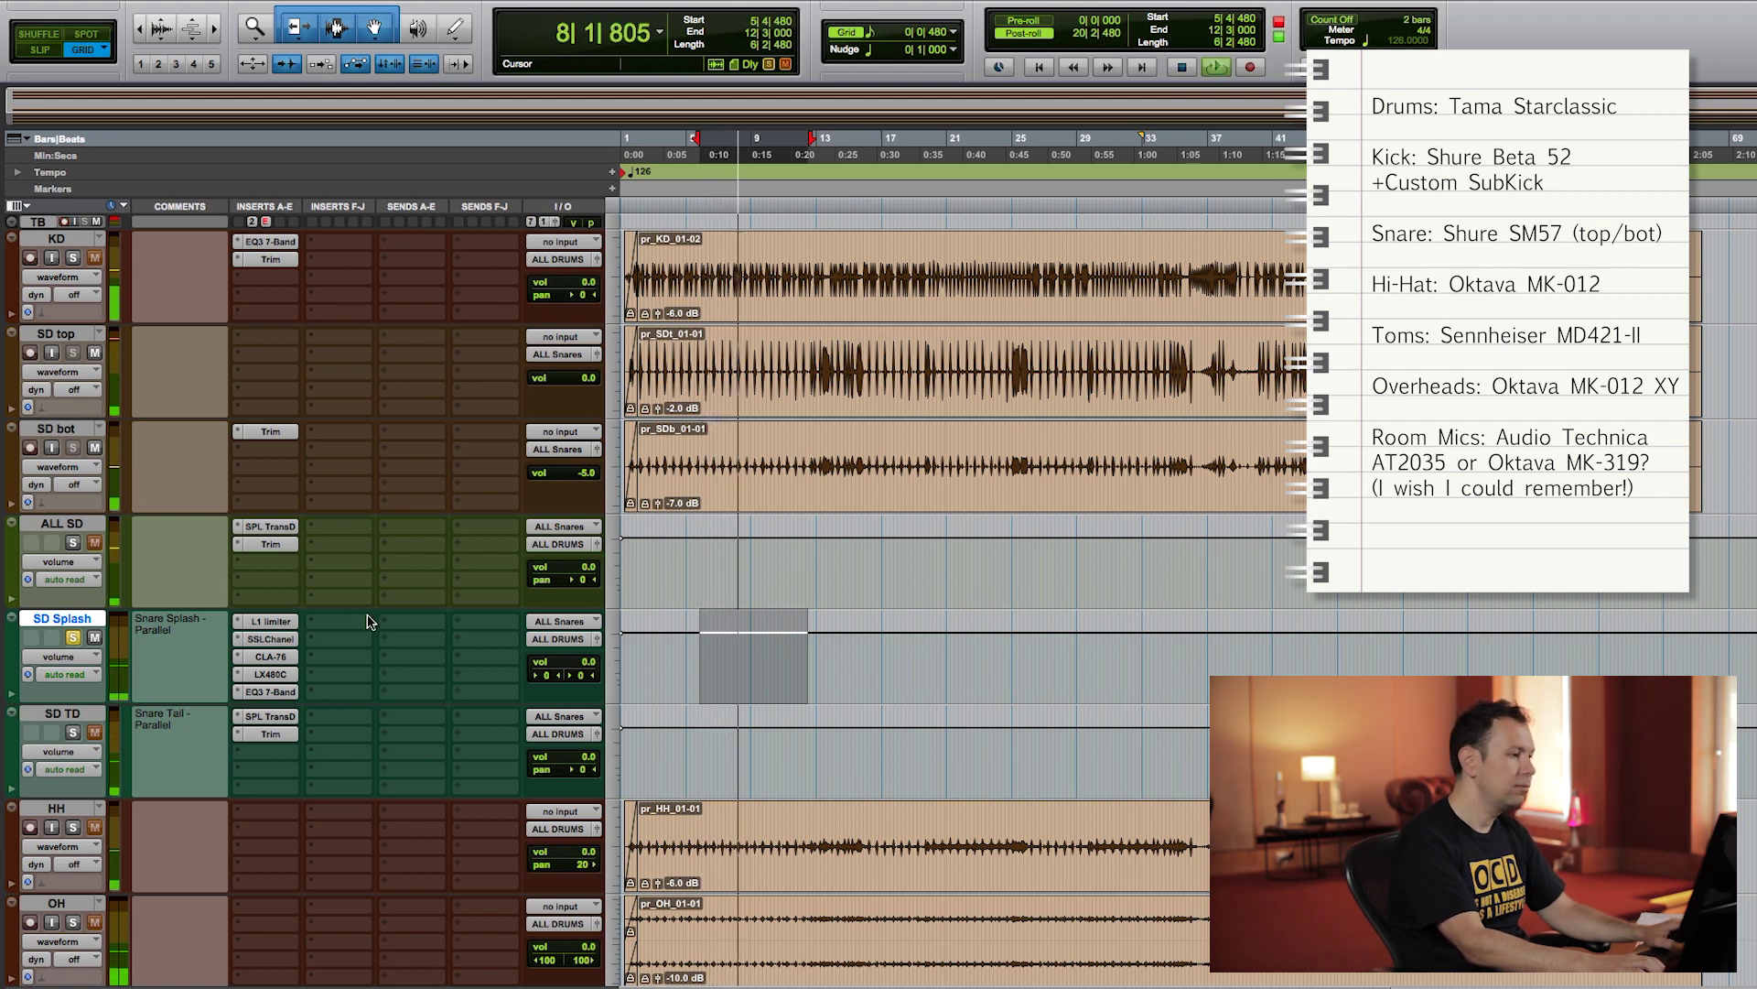
{"action": "key", "text": "space"}
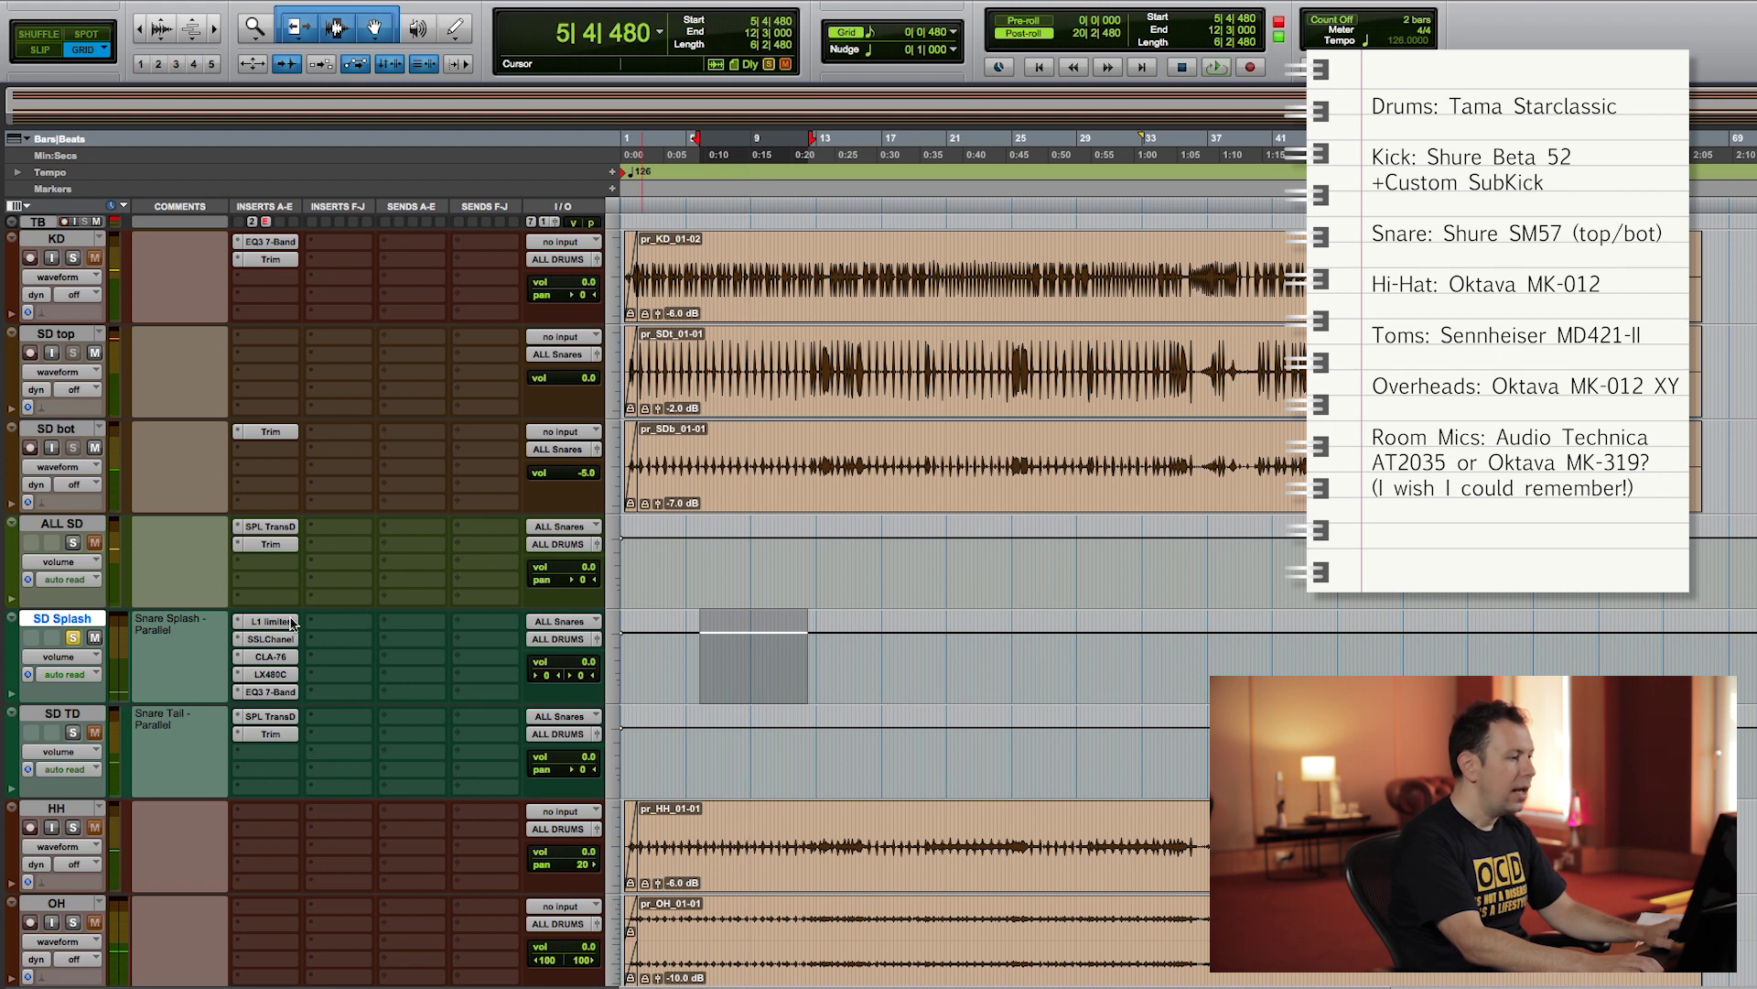
Step: Inspect the L1 limiter and SSLChannel settings on the SD Splash track
{"action": "left_click", "coordinate": [277, 622]}
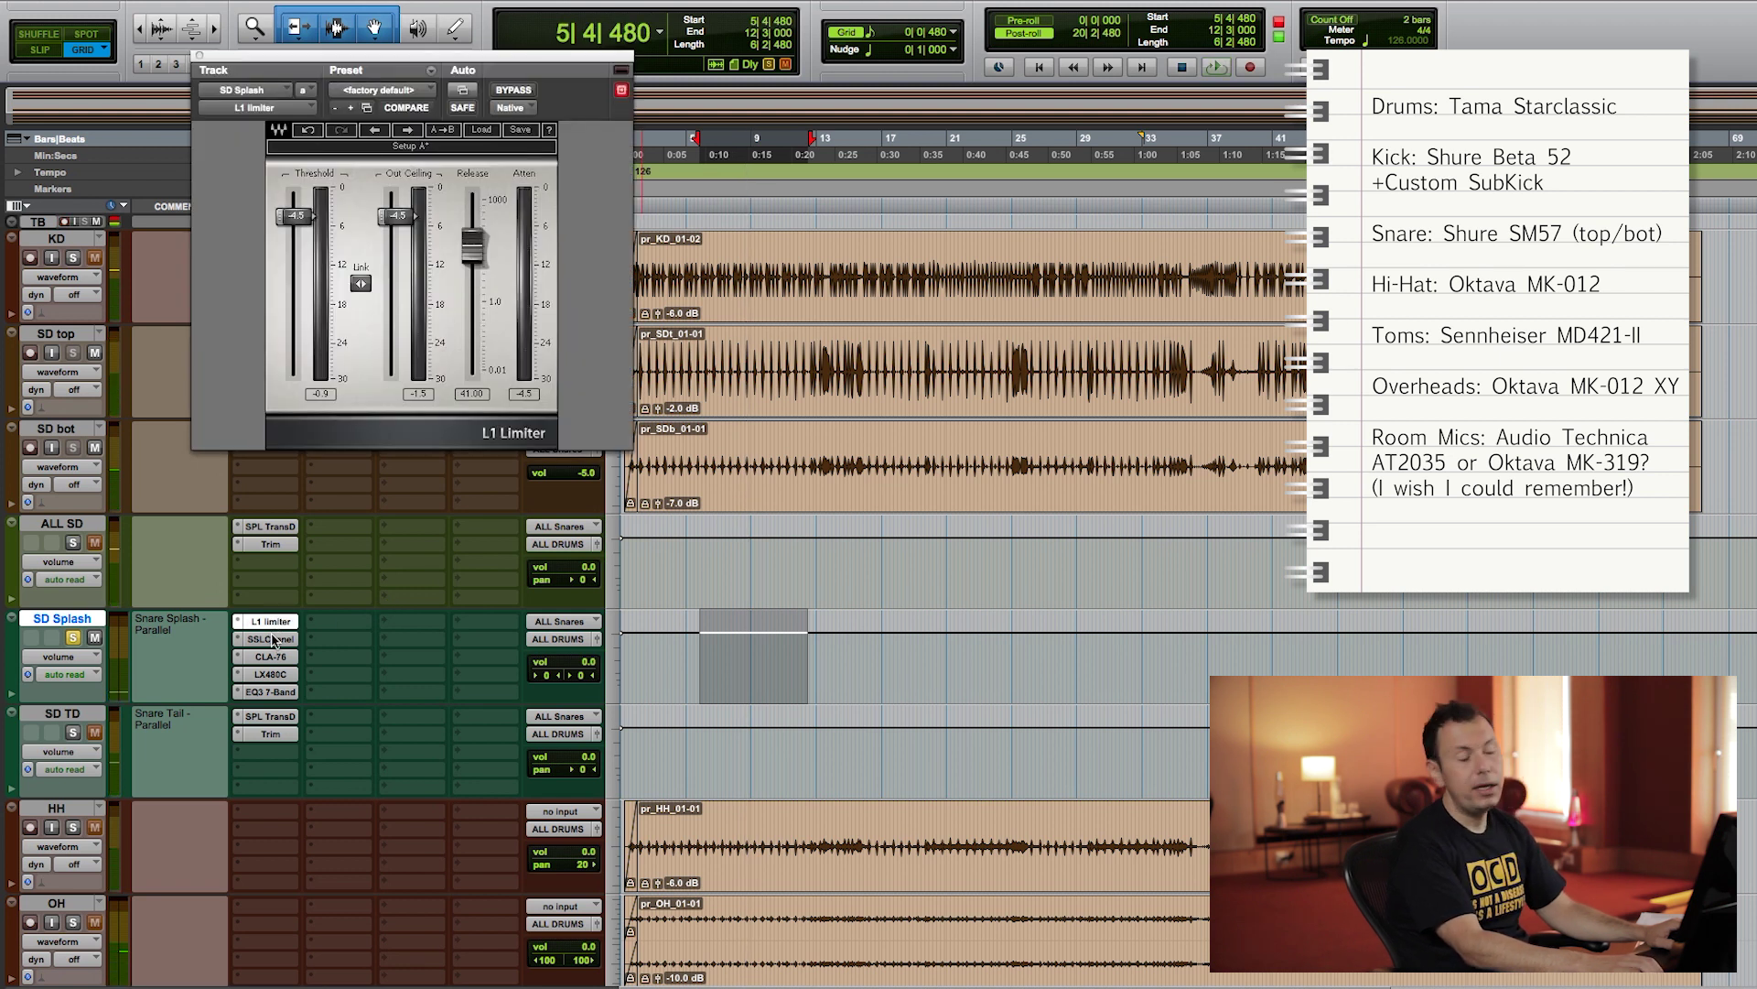
{"action": "left_click", "coordinate": [270, 640]}
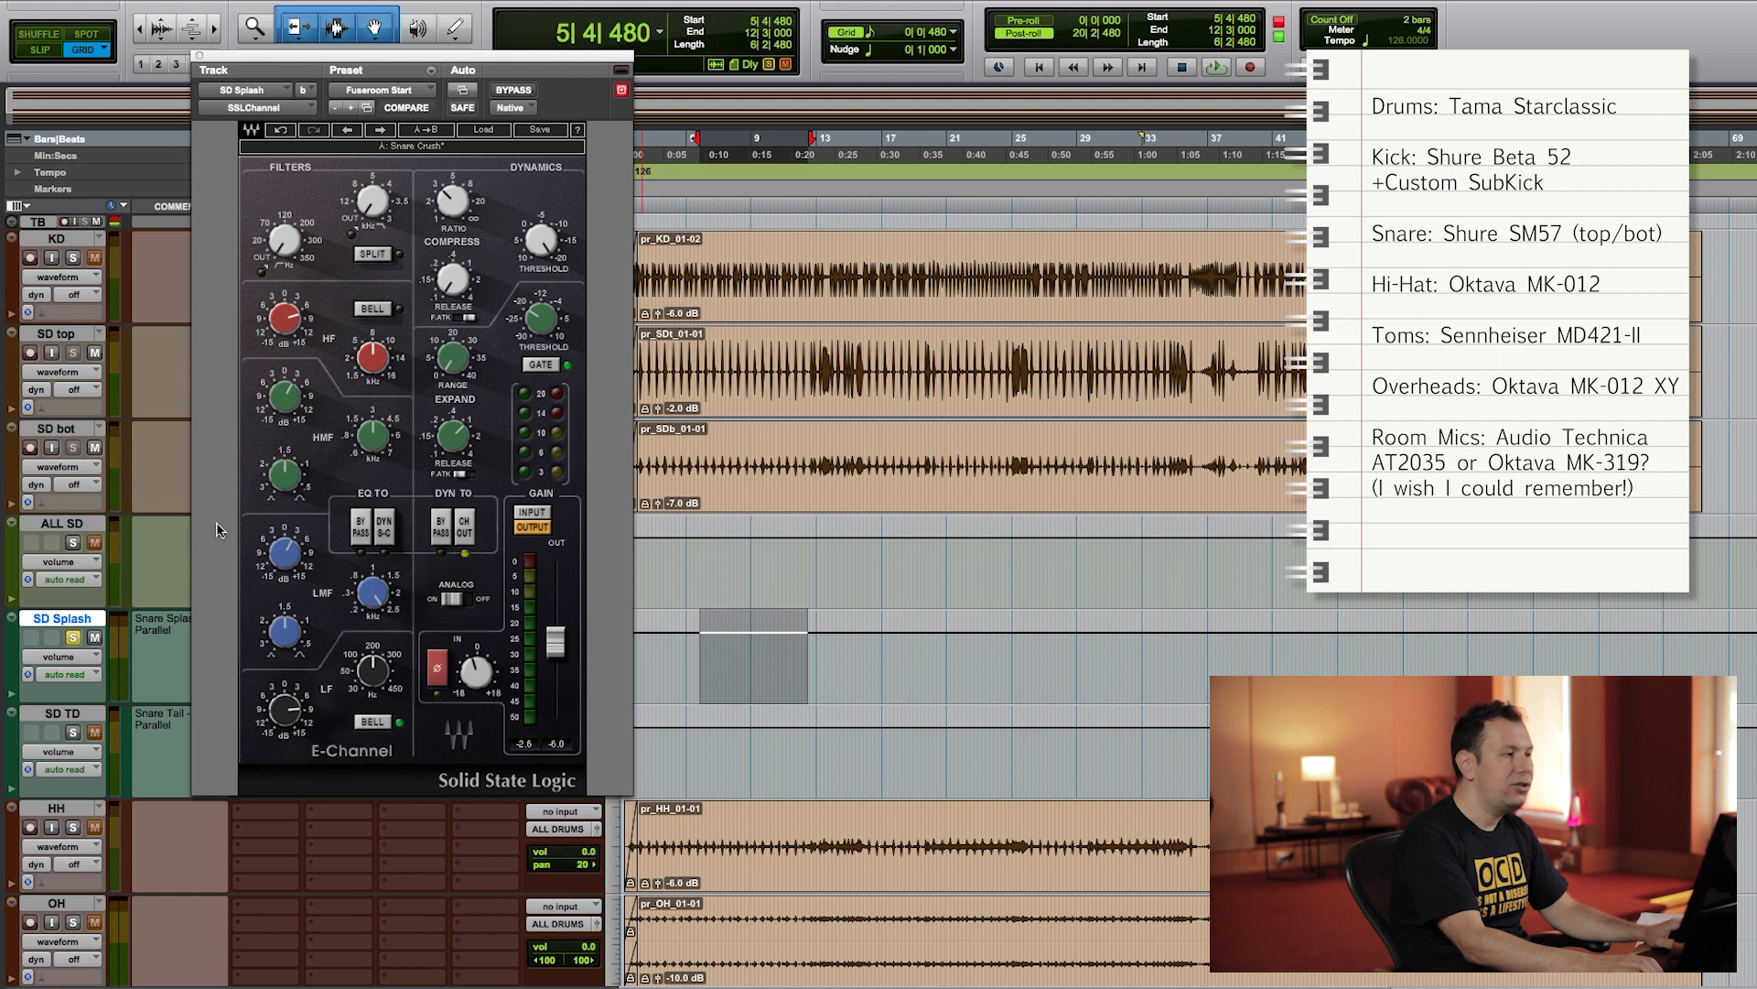
{"action": "left_click_drag", "start_coordinate": [278, 55], "coordinate": [457, 1]}
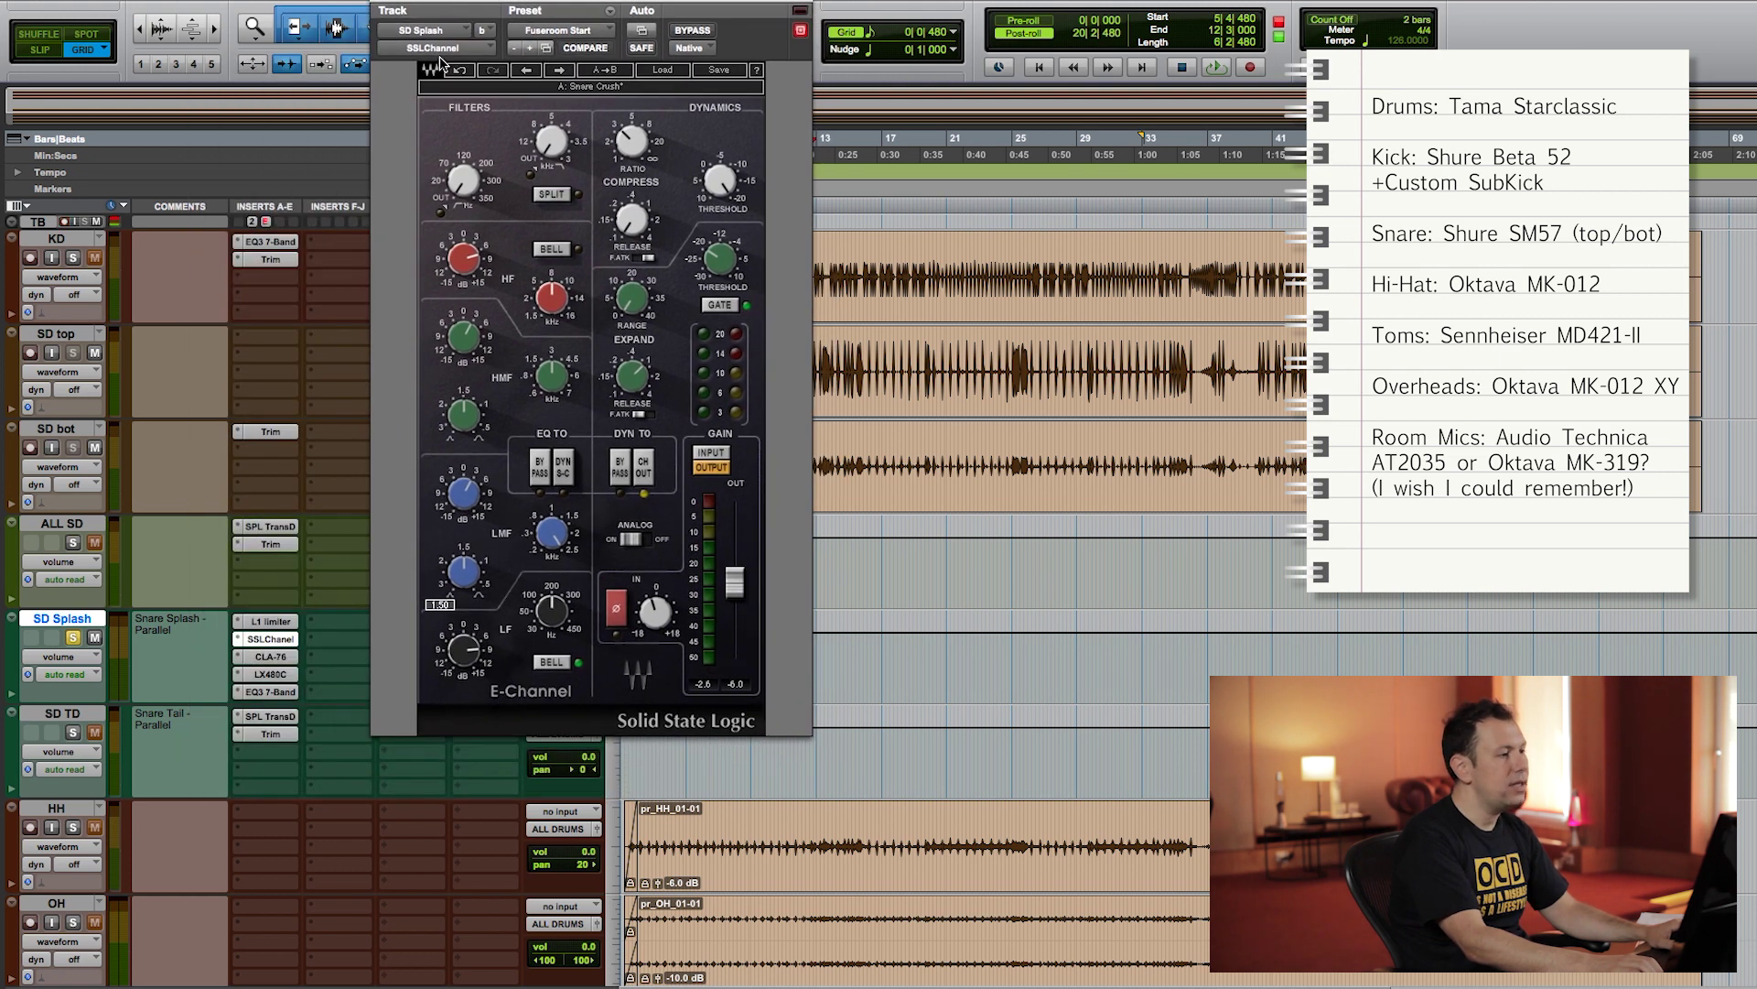
{"action": "left_click", "coordinate": [381, 7]}
Step: Inspect the CLA-76, LX480C and EQ3 7-Band settings on the SD Splash track
{"action": "left_click", "coordinate": [268, 658]}
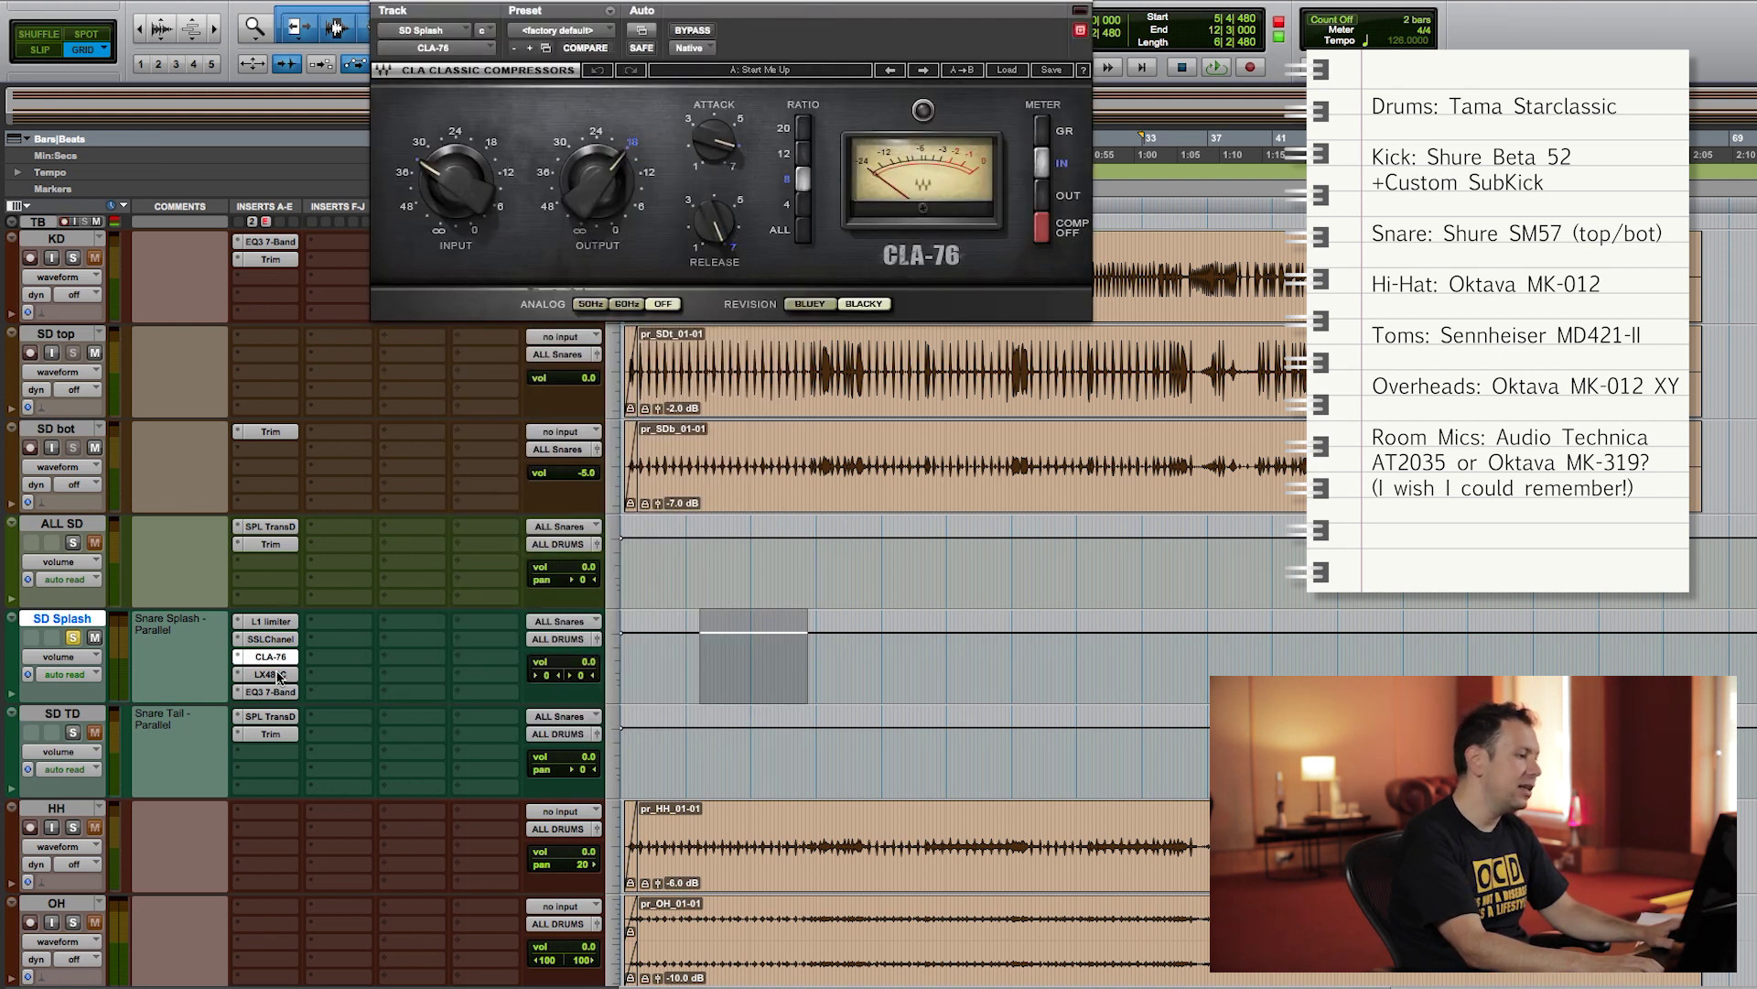
{"action": "left_click", "coordinate": [278, 675]}
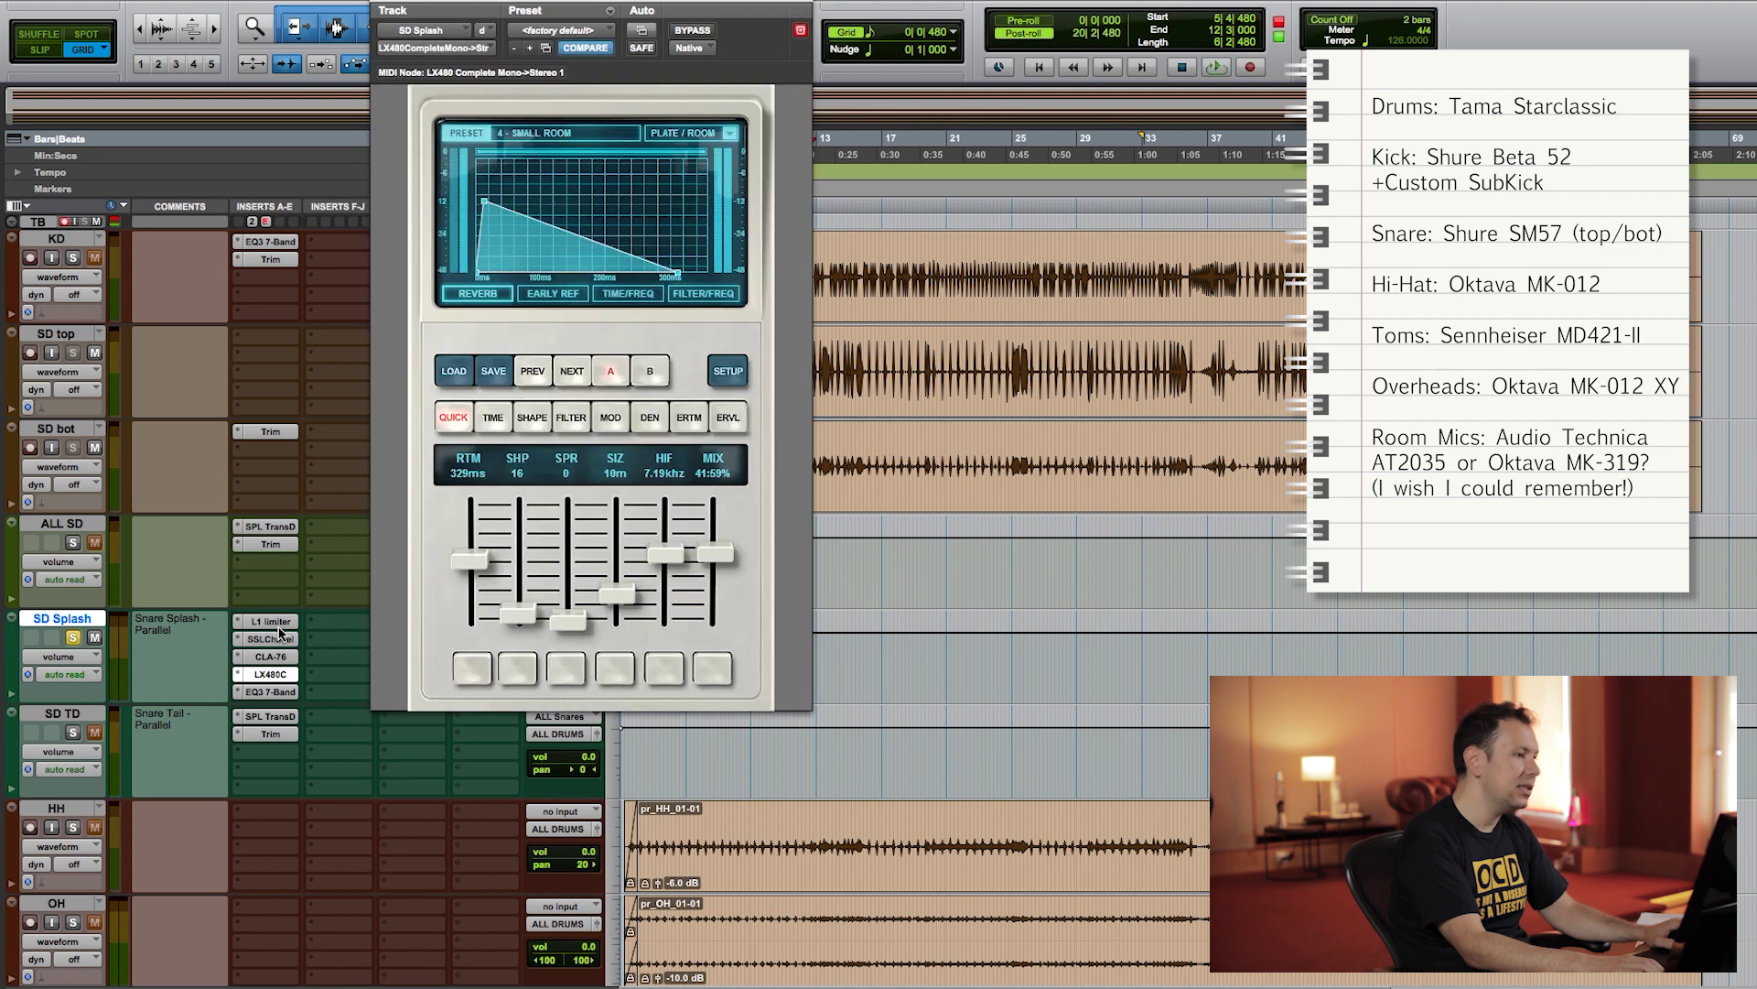
{"action": "left_click", "coordinate": [381, 8]}
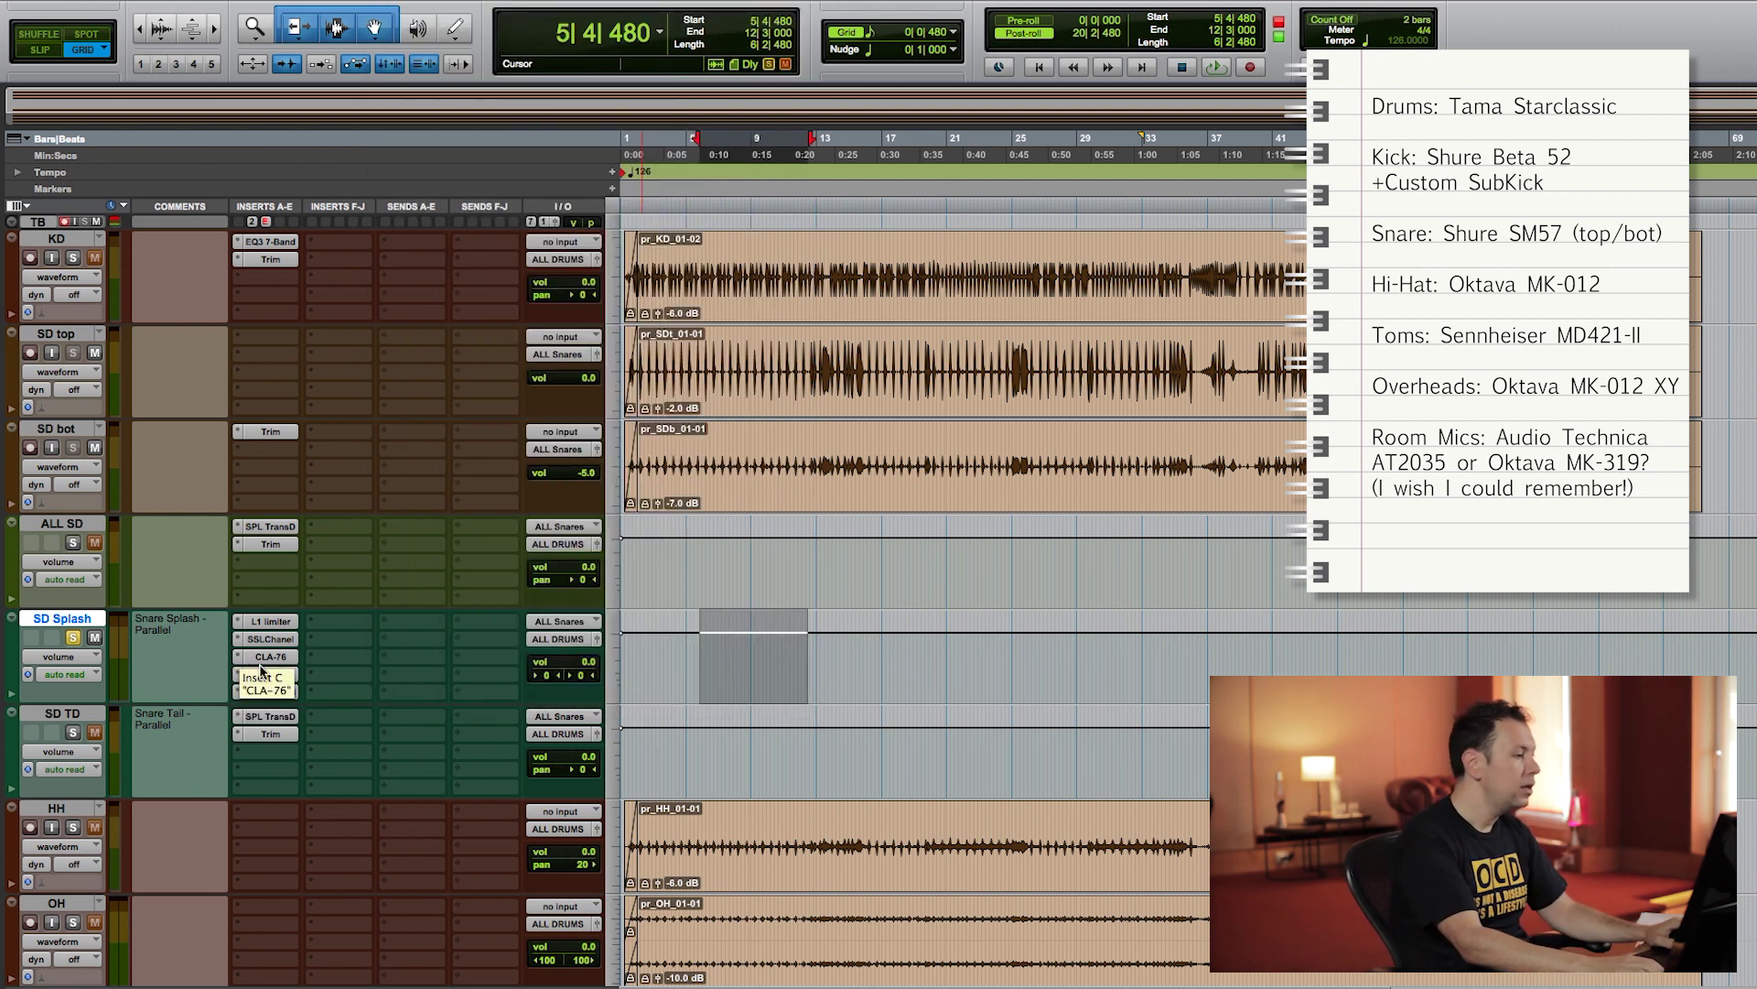
{"action": "left_click", "coordinate": [266, 692]}
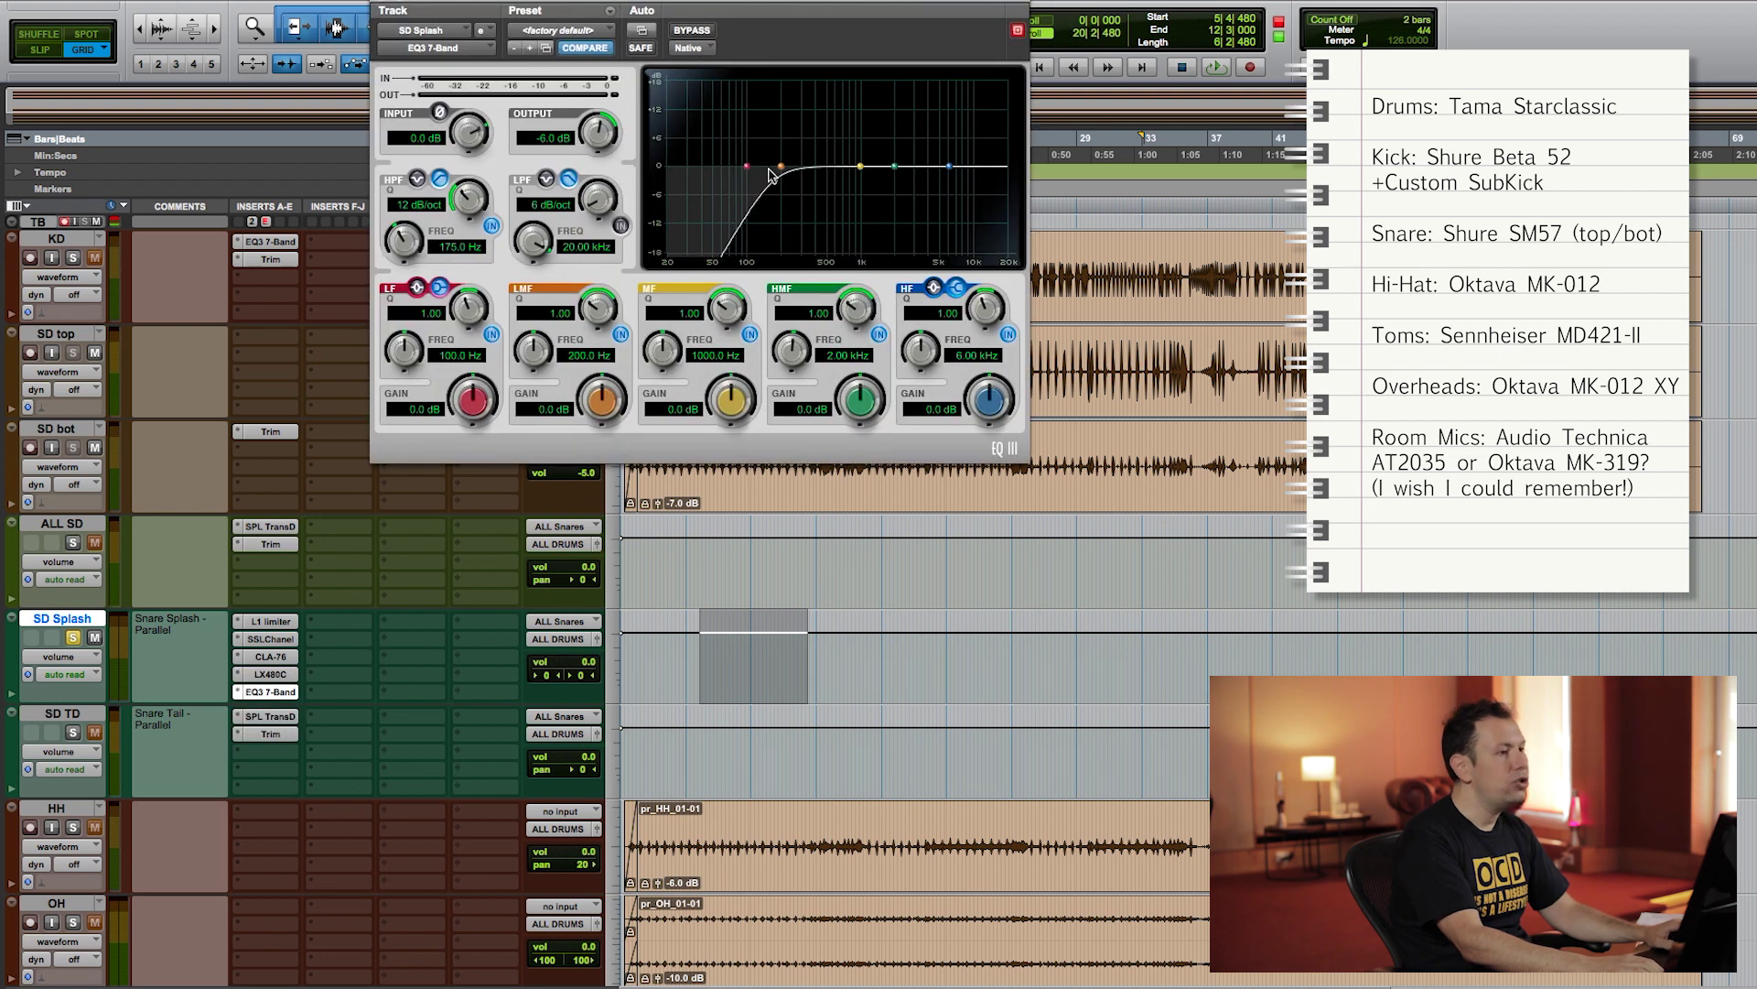
{"action": "left_click_drag", "start_coordinate": [435, 9], "coordinate": [219, 53]}
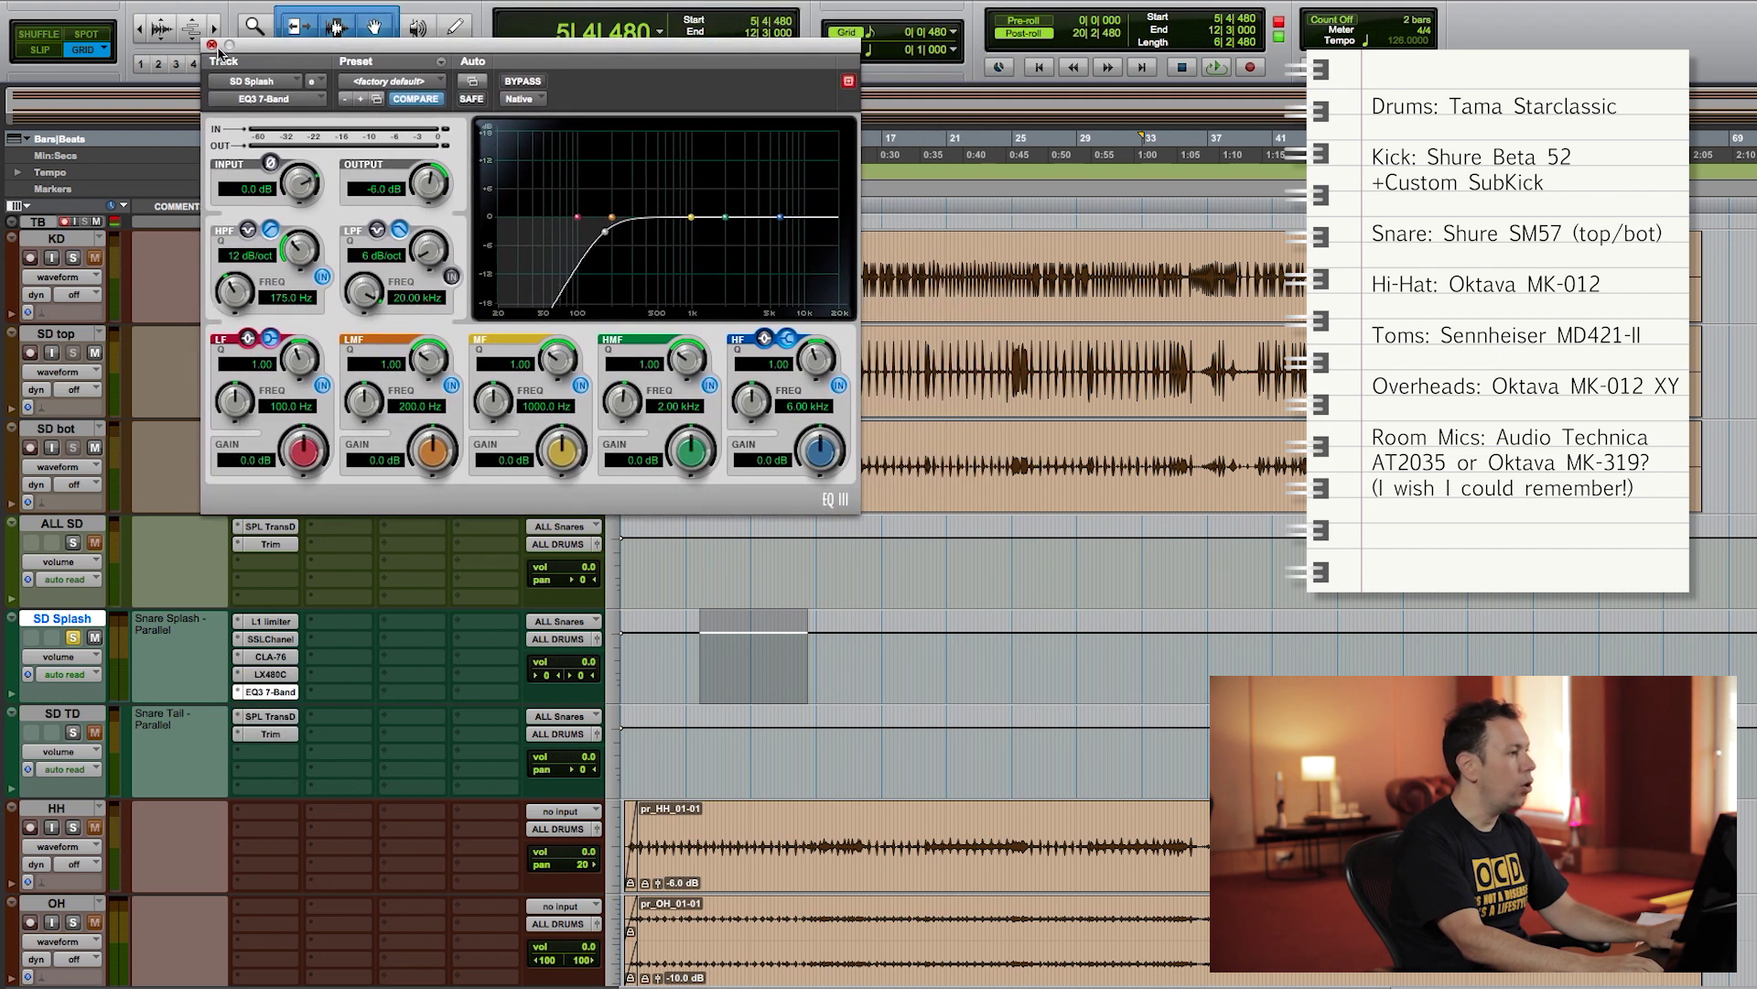
{"action": "left_click", "coordinate": [211, 45]}
Step: Solo SD TD, inspect its SPL Transient Designer settings and audition the parallel snare tail
{"action": "left_click", "coordinate": [70, 732]}
{"action": "left_click", "coordinate": [267, 717]}
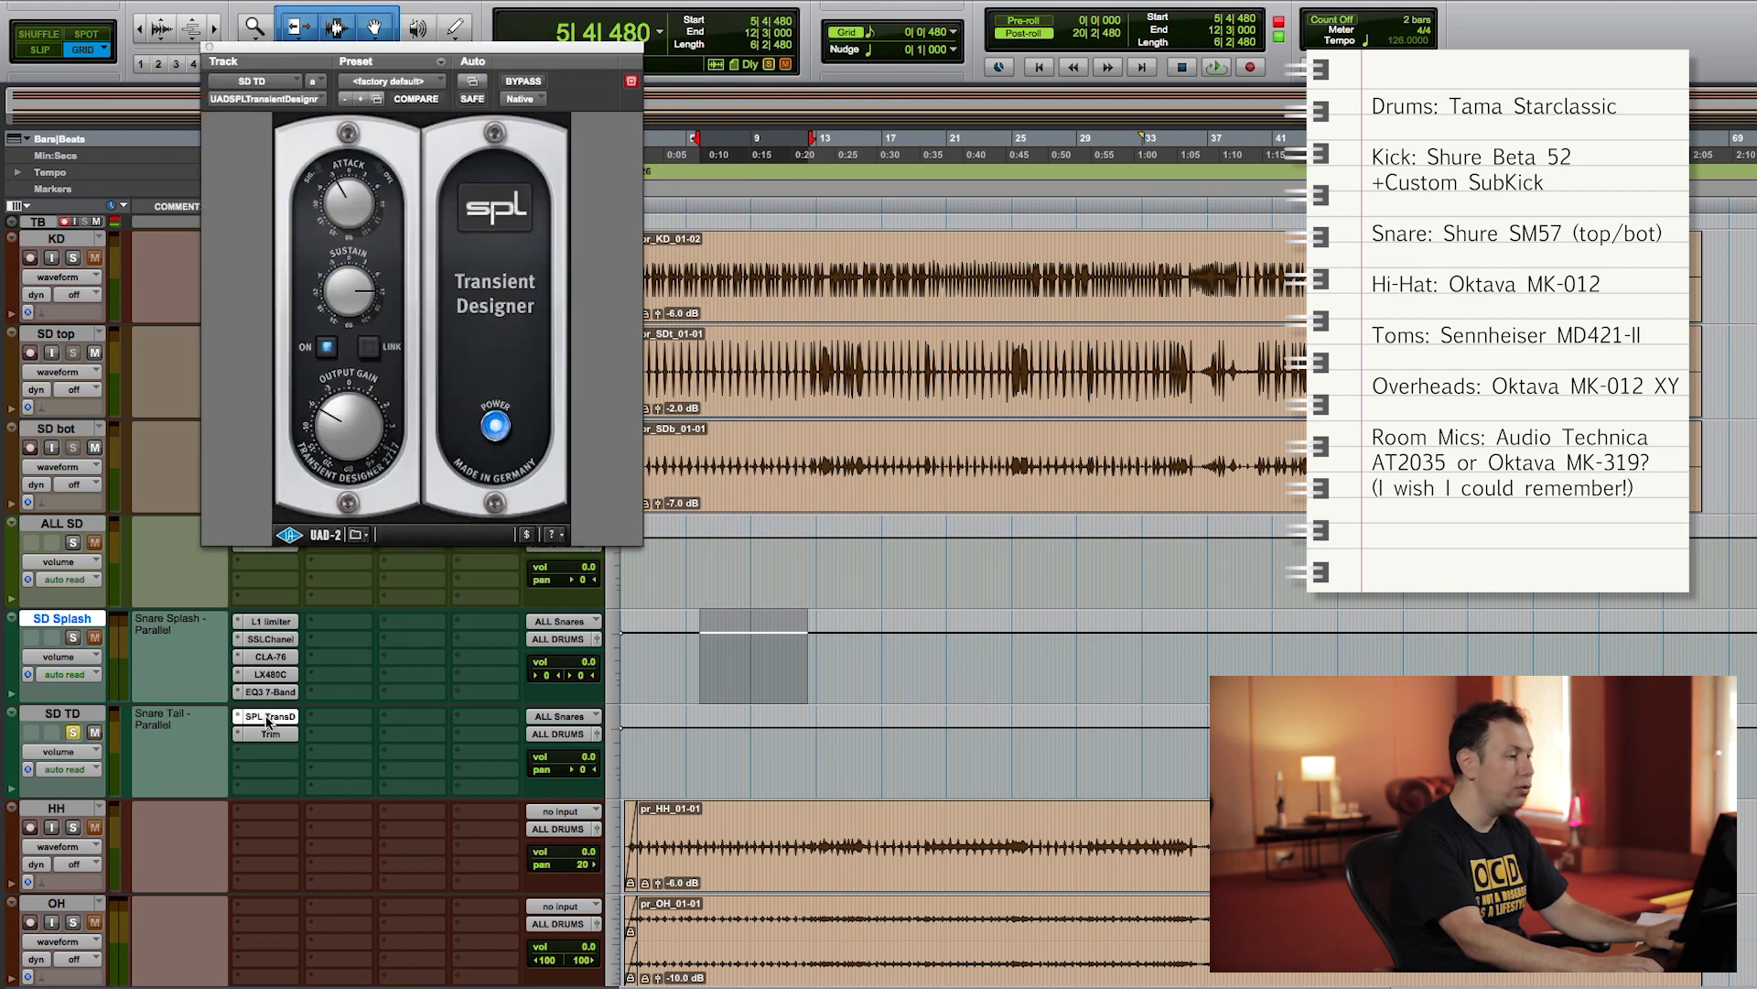
{"action": "left_click_drag", "start_coordinate": [412, 59], "coordinate": [541, 133]}
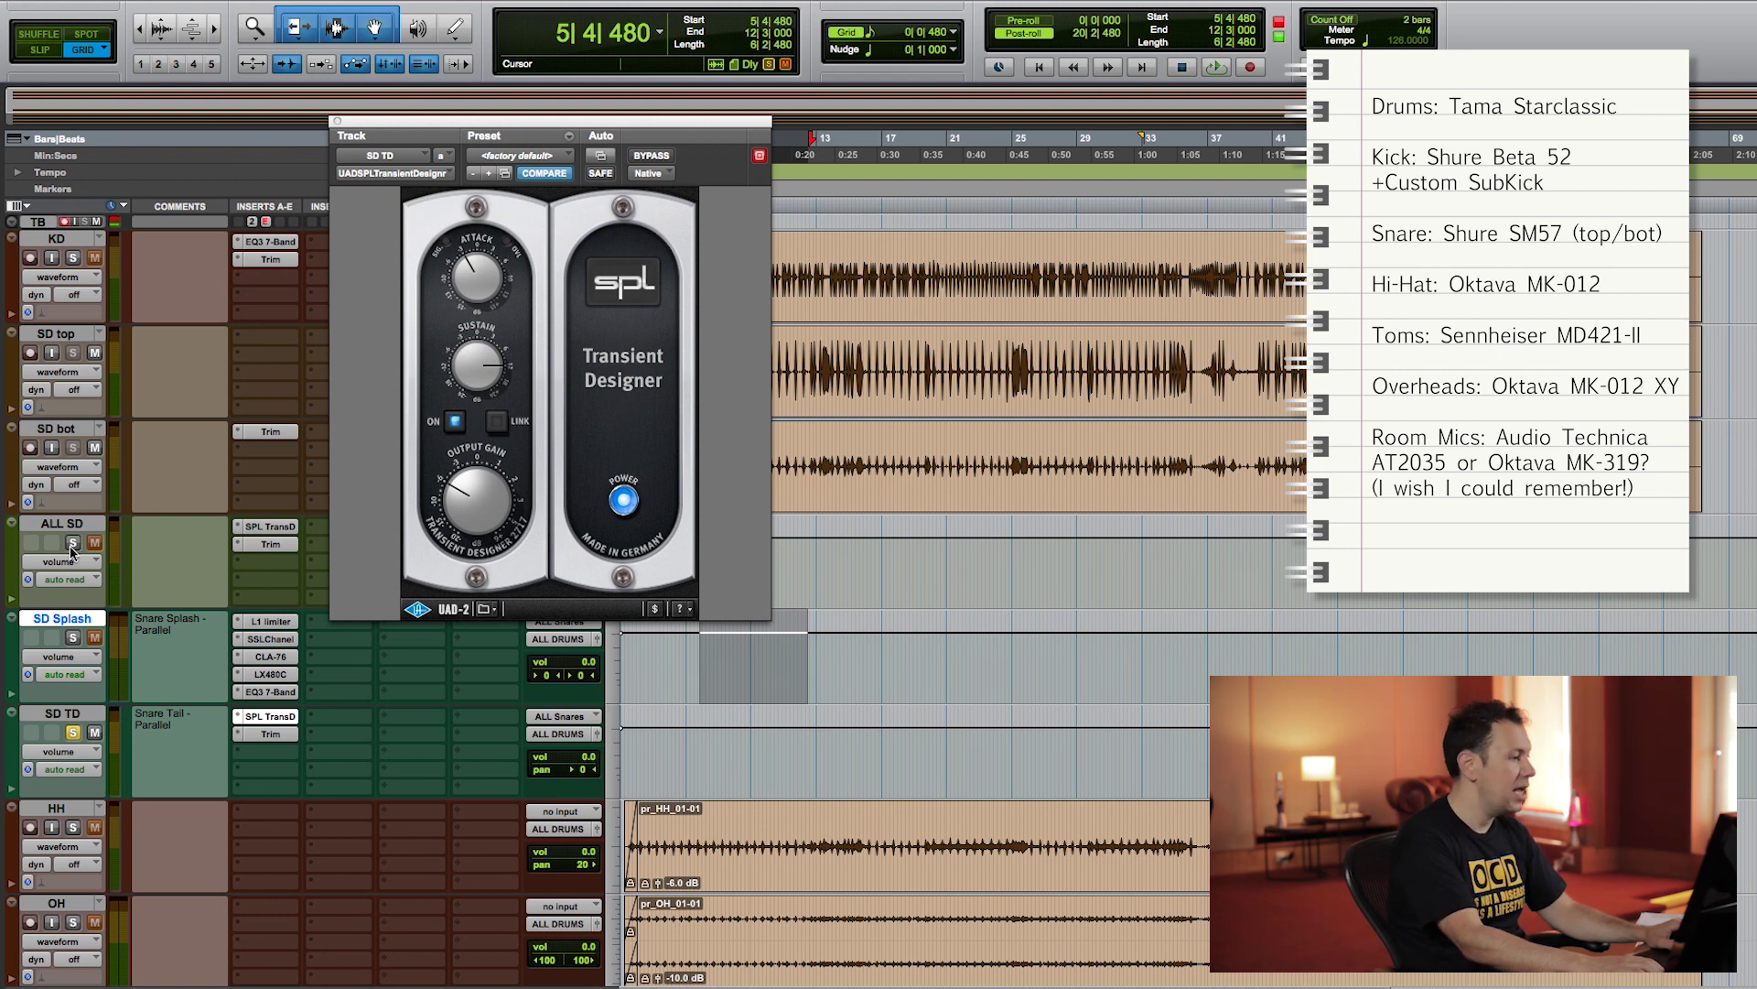
{"action": "key", "text": "space"}
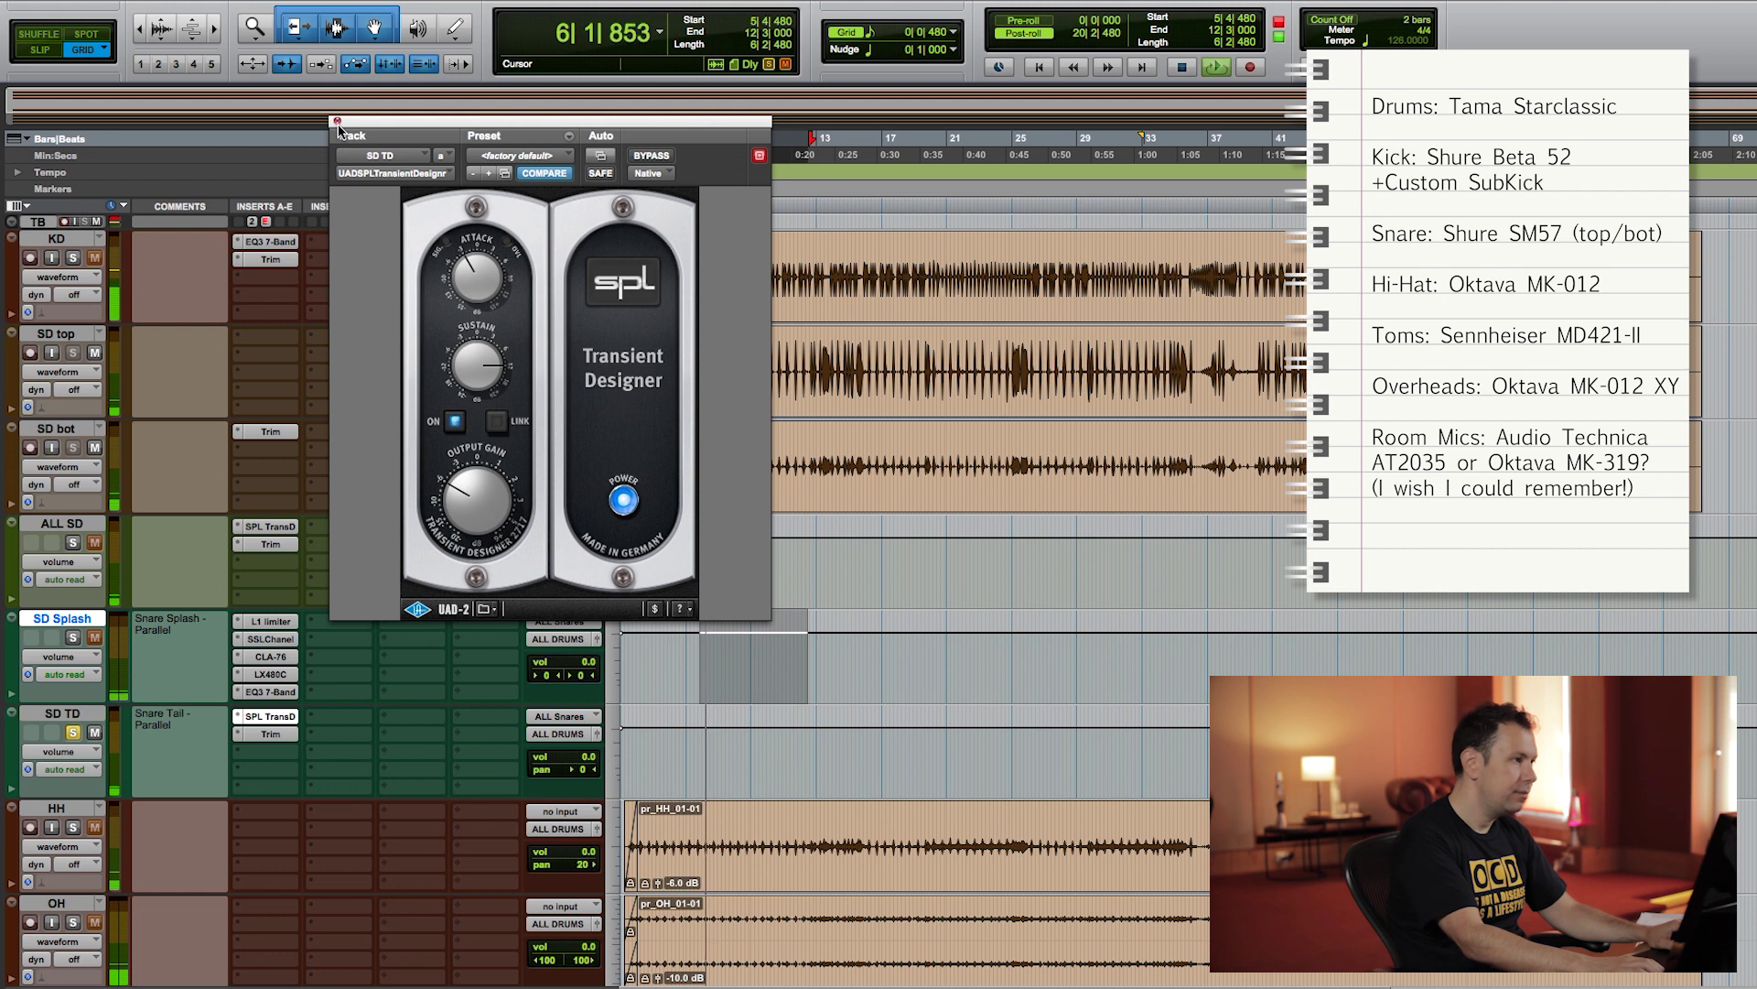
{"action": "left_click", "coordinate": [338, 120]}
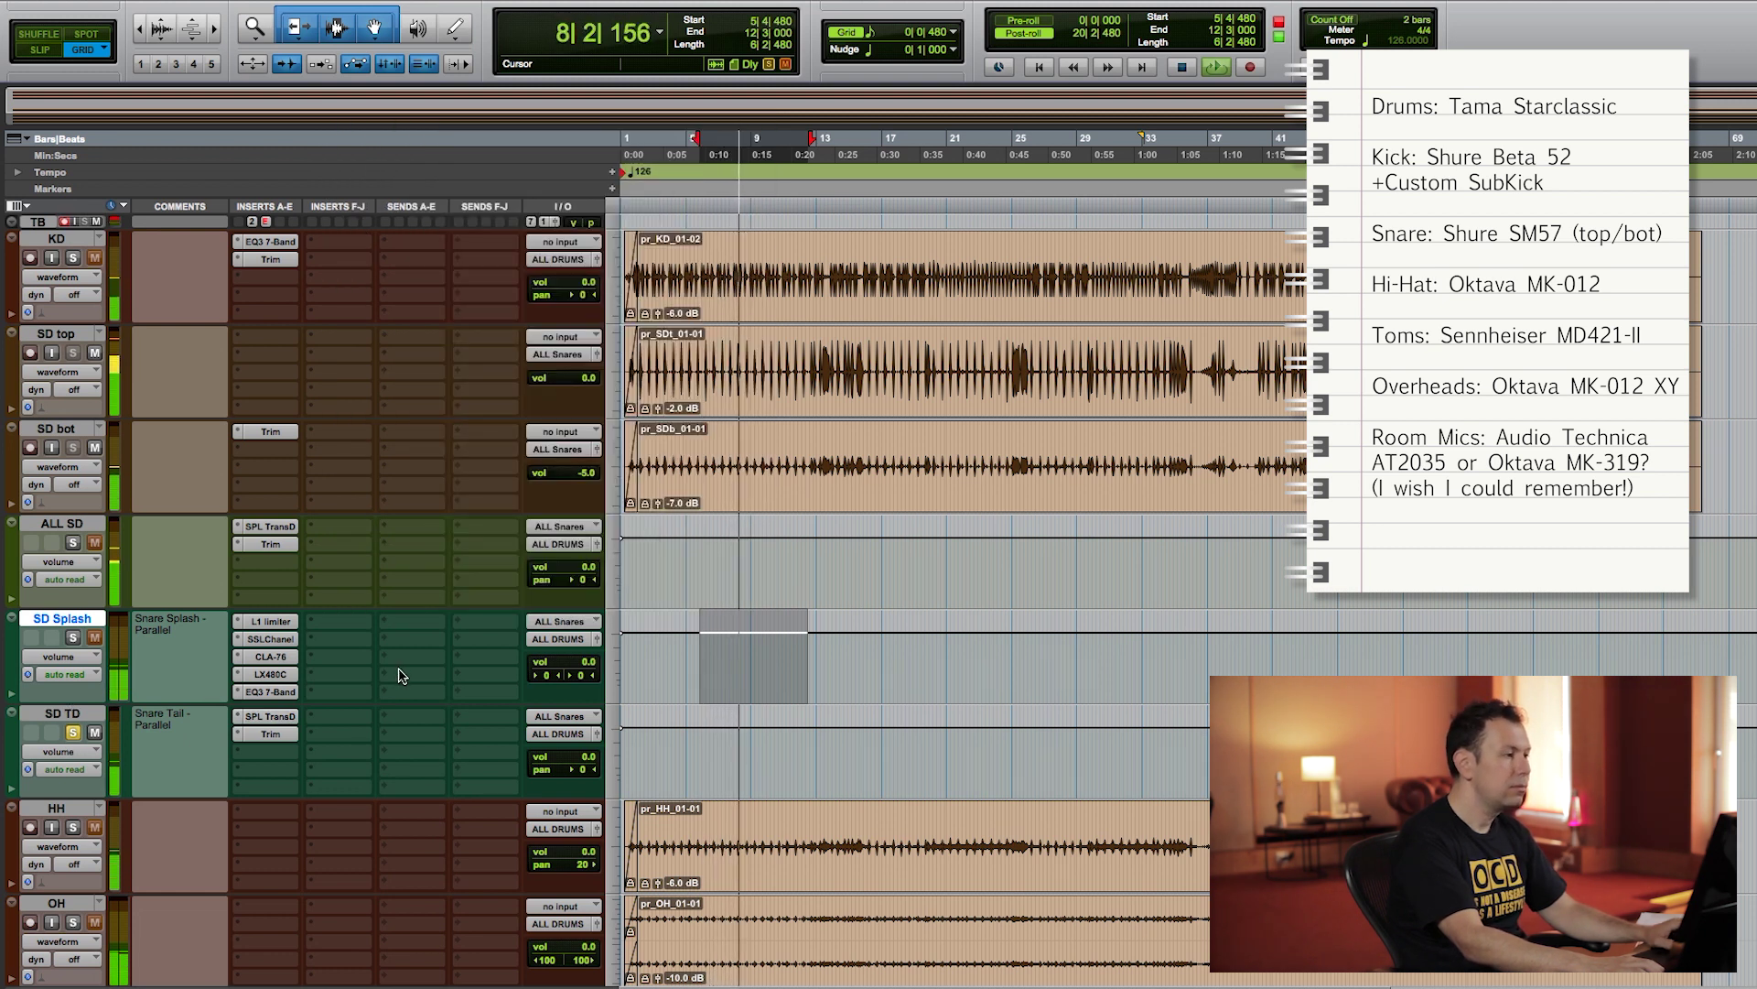
{"action": "key", "text": "space"}
Step: Solo the HH track, shift the time selection onto it and audition the hi-hat
{"action": "scroll", "coordinate": [92, 579], "scroll_direction": "down", "scroll_amount": 3}
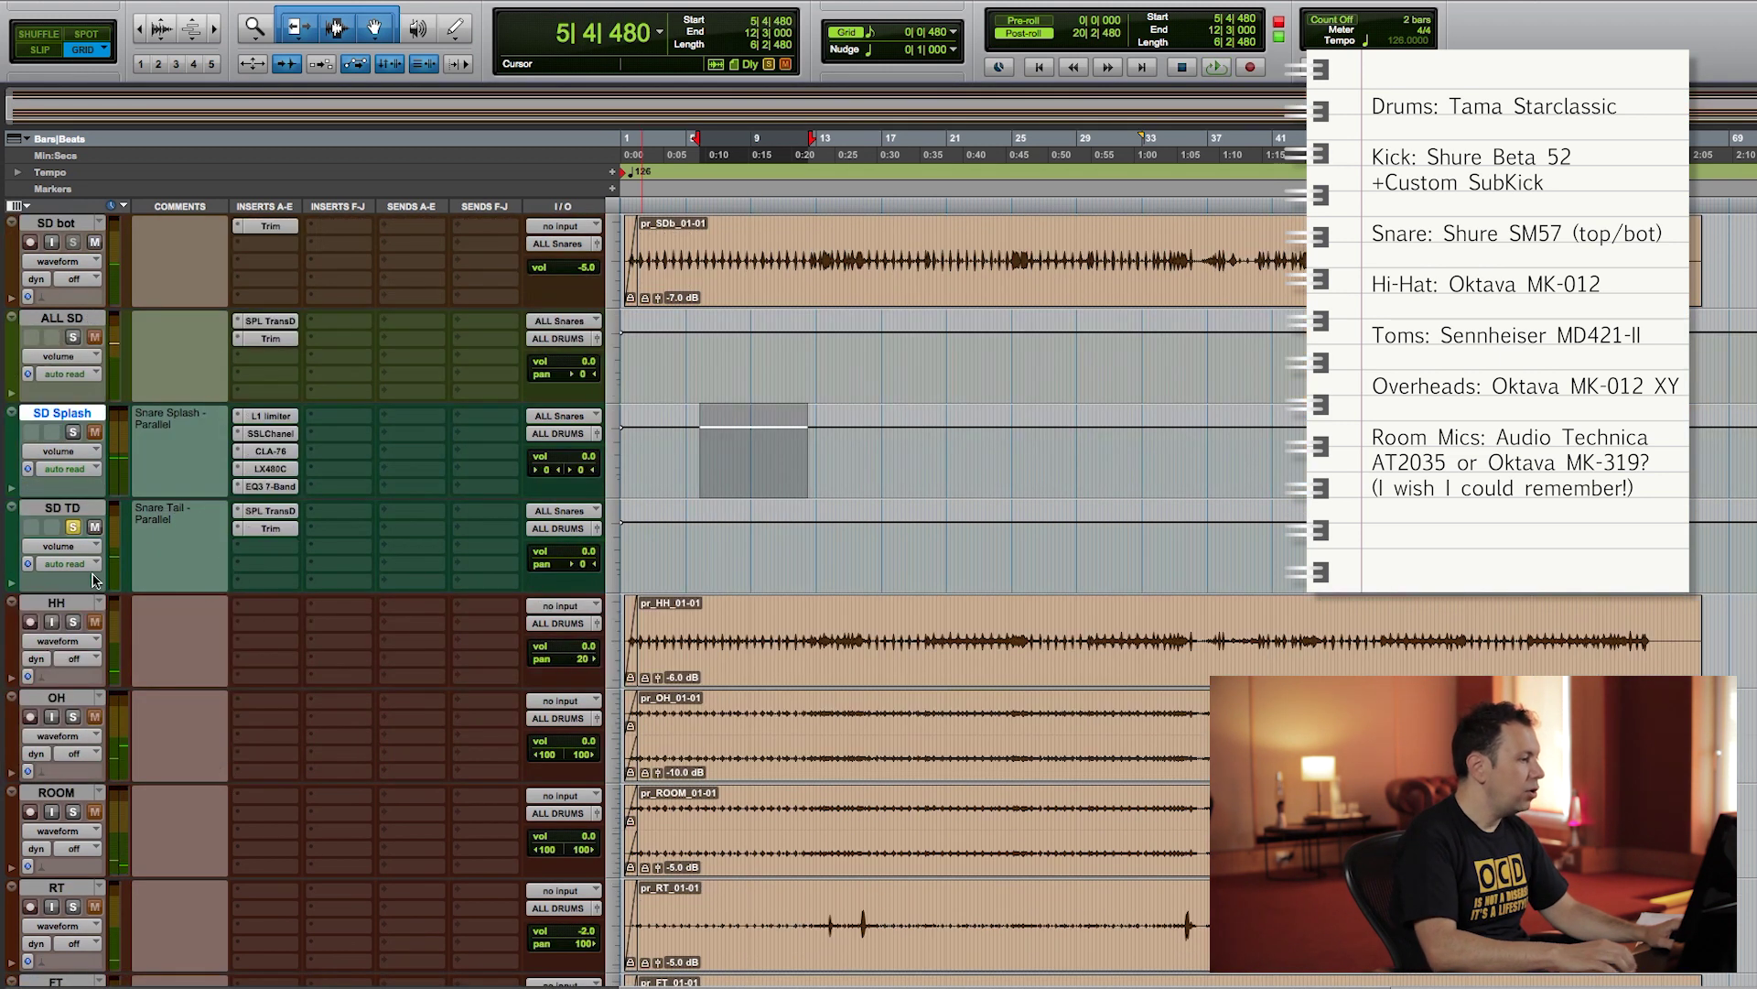
{"action": "left_click", "coordinate": [73, 621]}
{"action": "key", "text": "semicolon"}
{"action": "key", "text": "semicolon"}
{"action": "key", "text": "space"}
{"action": "key", "text": "space"}
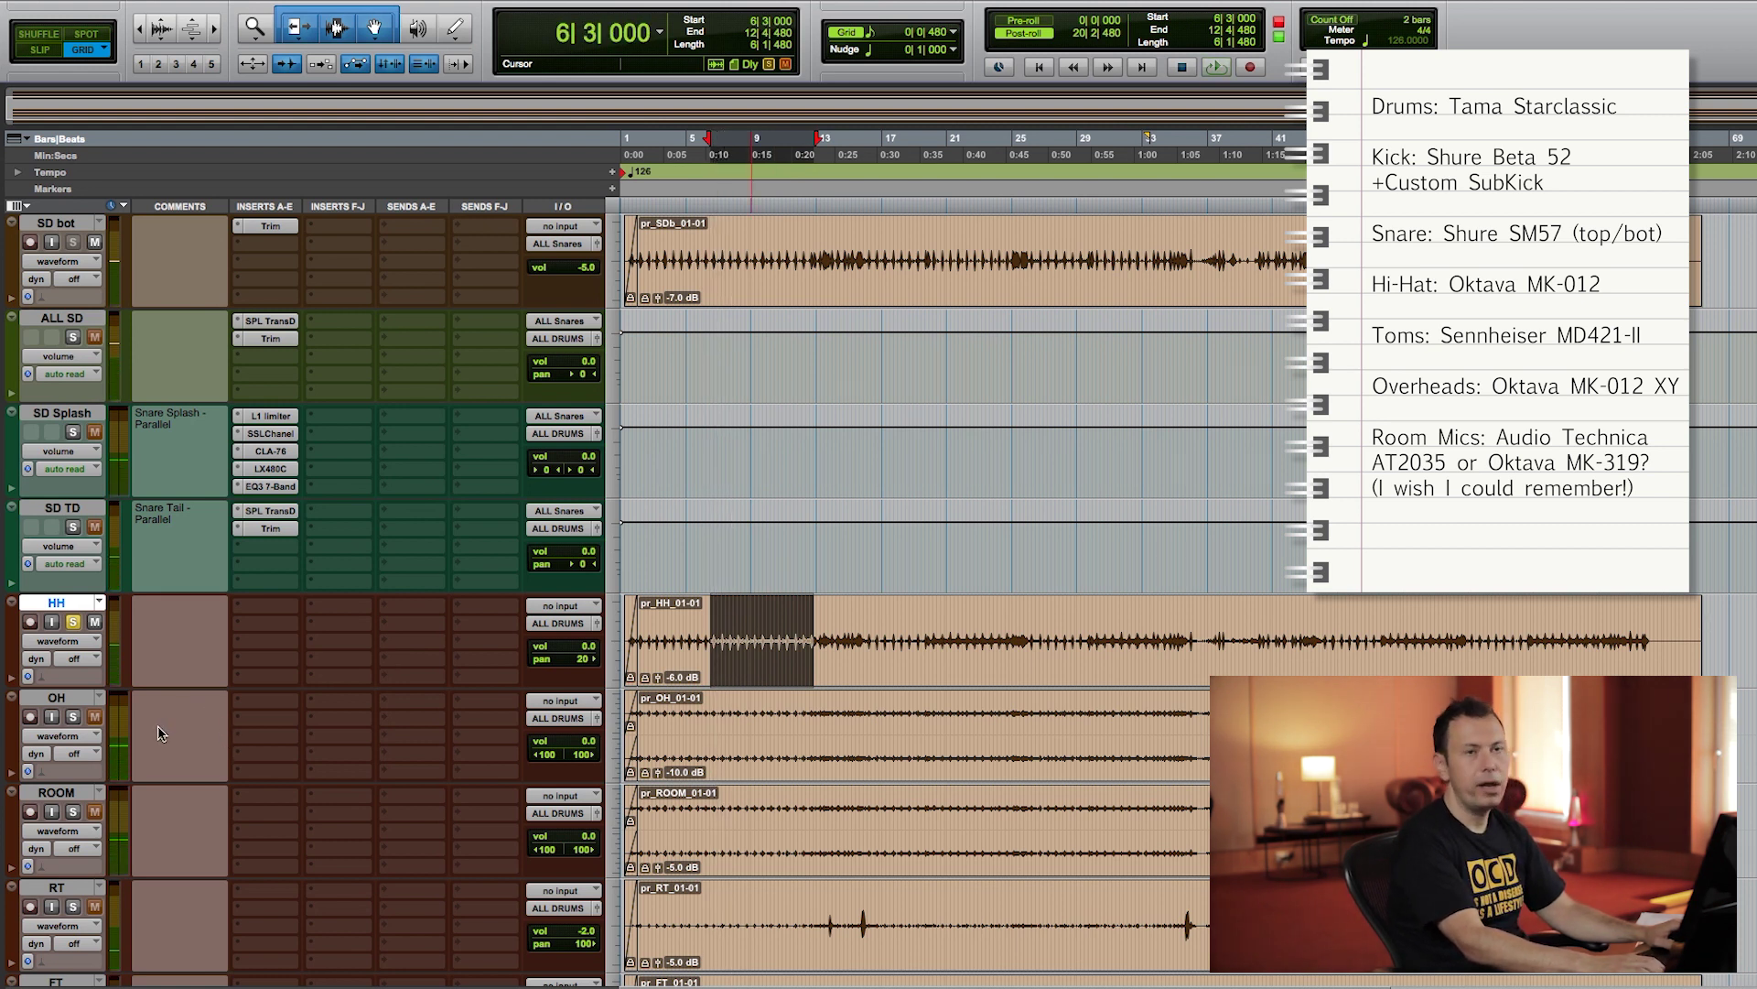
Step: Solo the OH track and audition the drum overheads over the current time selection
{"action": "left_click", "coordinate": [74, 717]}
{"action": "key", "text": "space"}
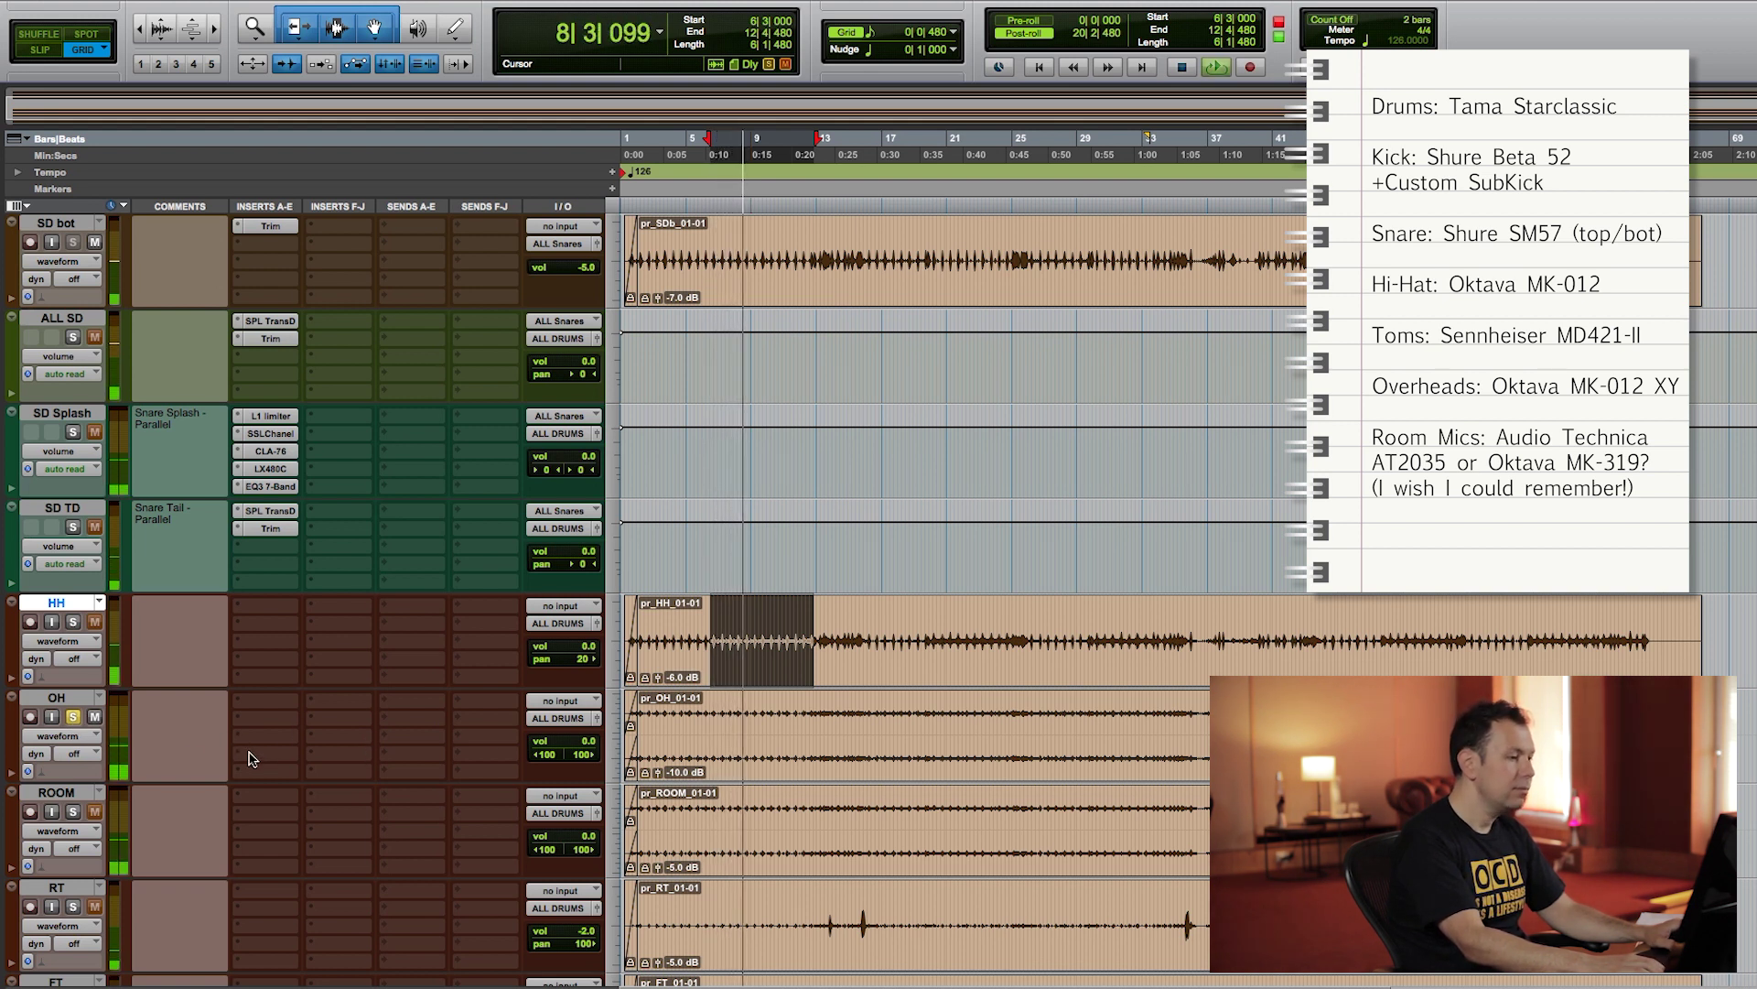
{"action": "key", "text": "space"}
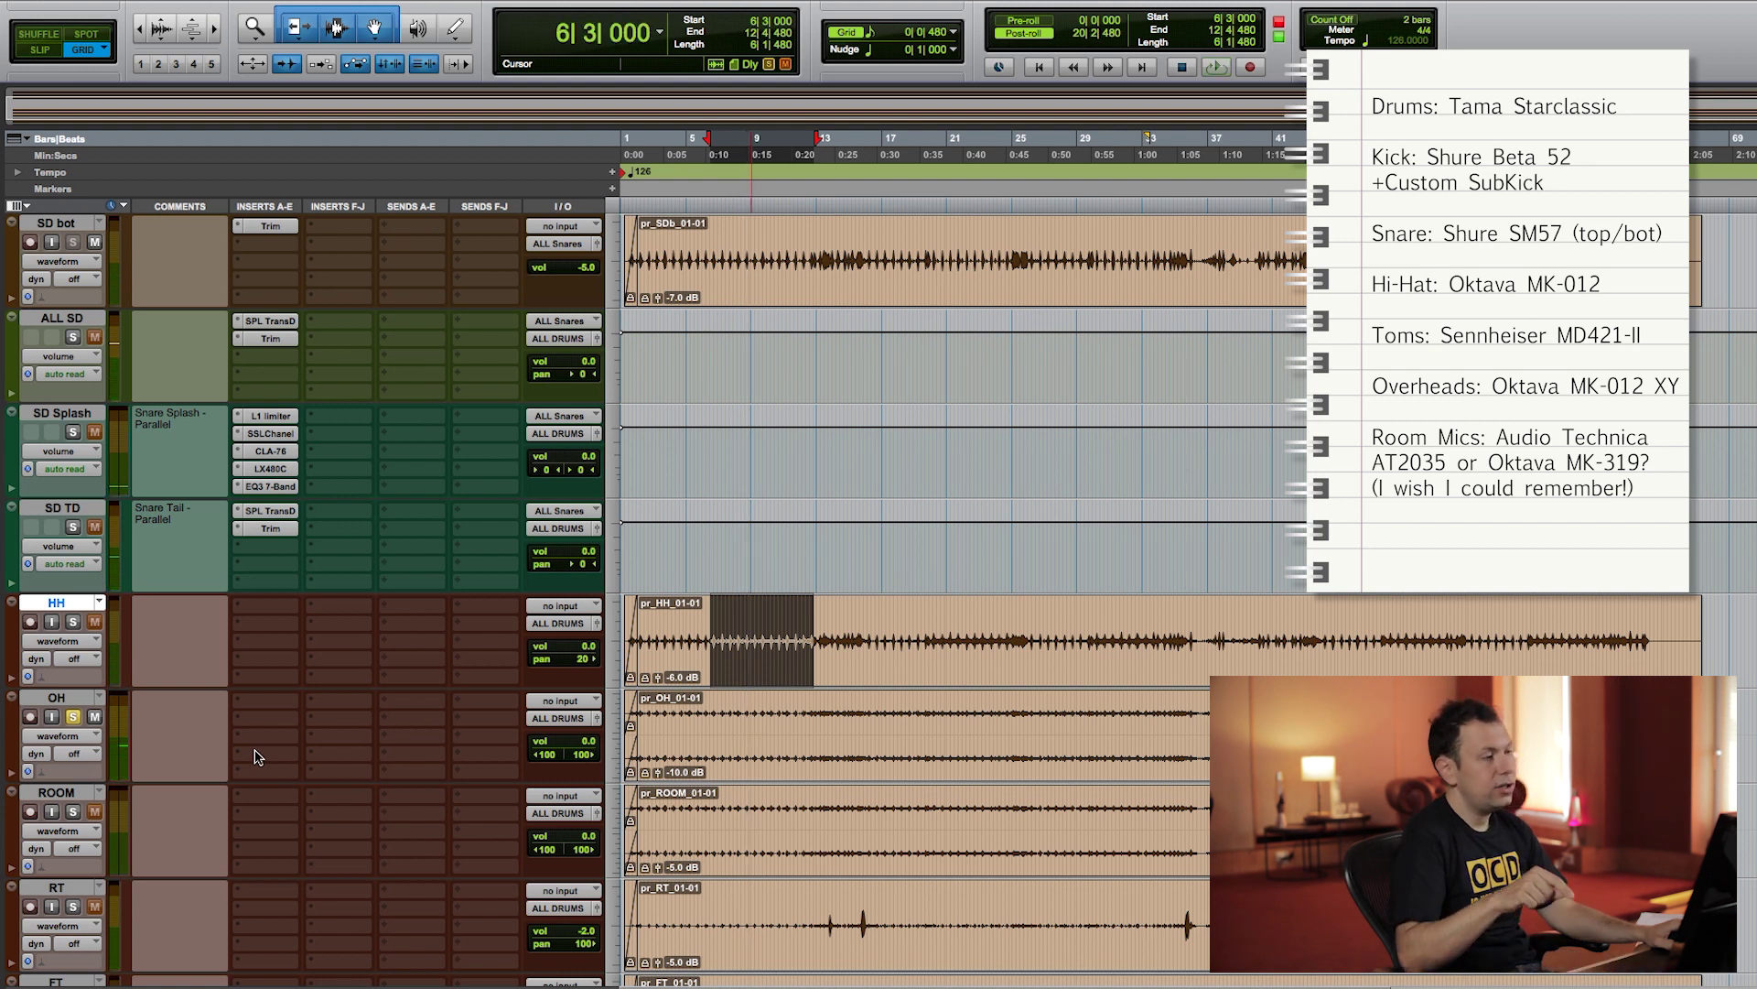
{"action": "scroll", "coordinate": [228, 675], "scroll_direction": "up", "scroll_amount": 3}
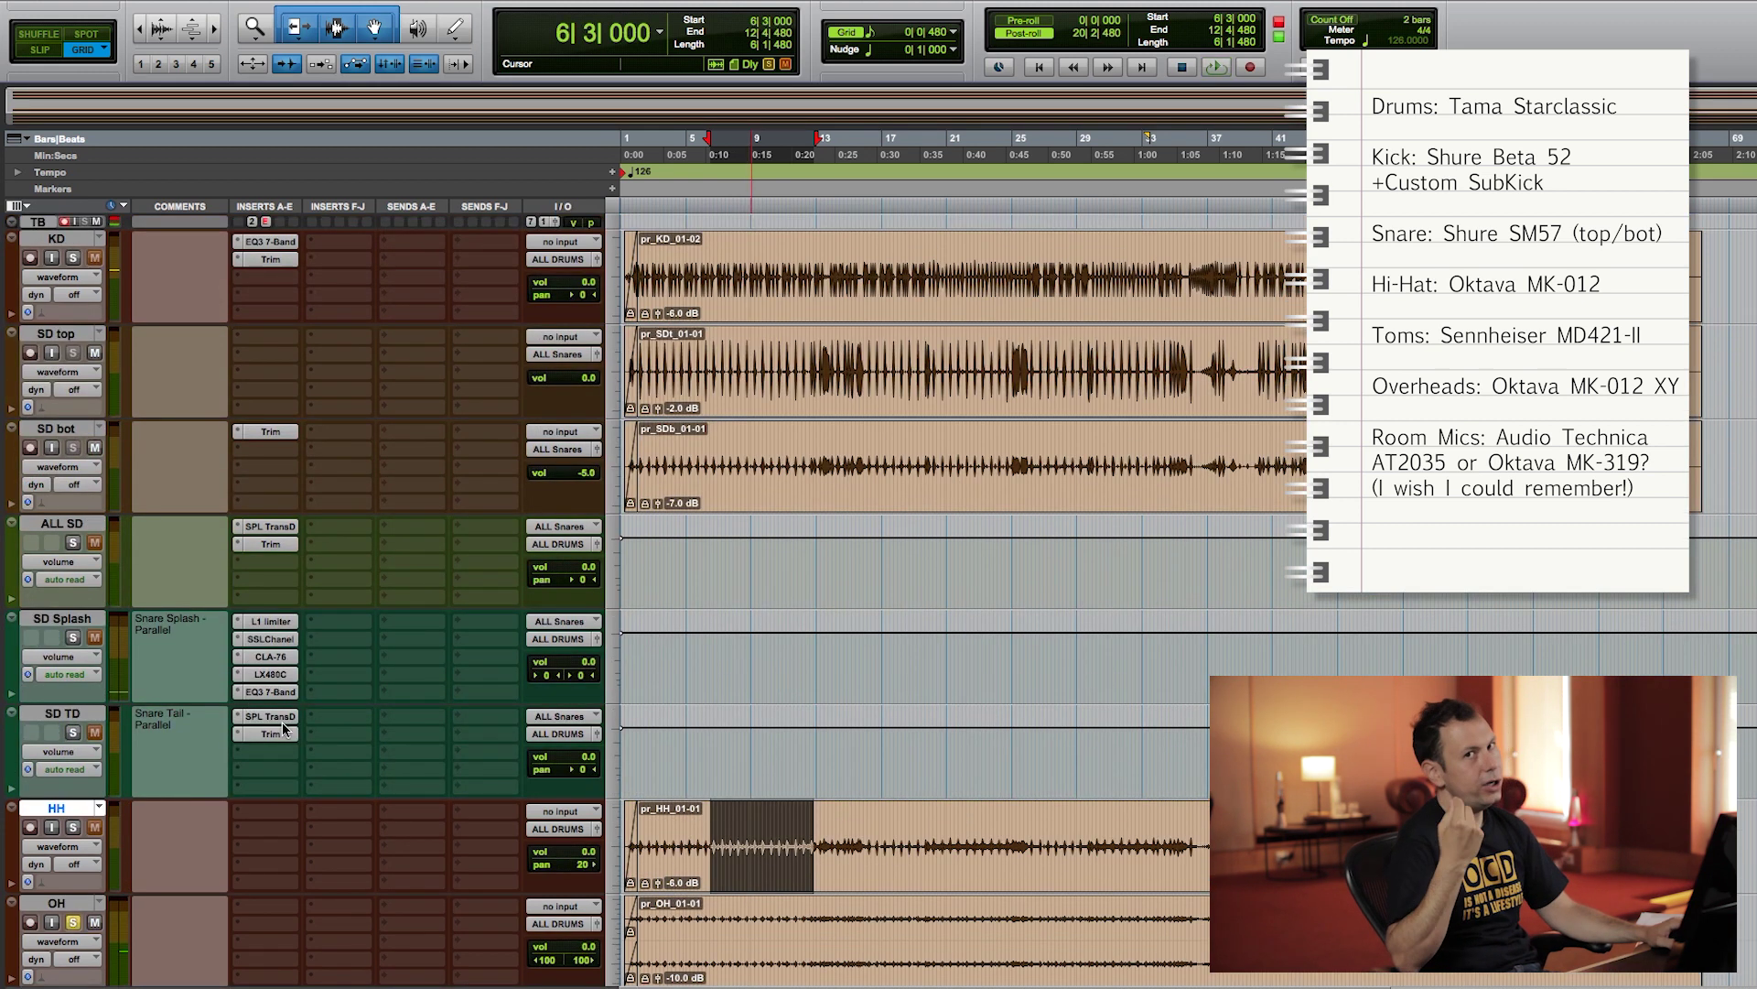
{"action": "scroll", "coordinate": [322, 753], "scroll_direction": "down", "scroll_amount": 3}
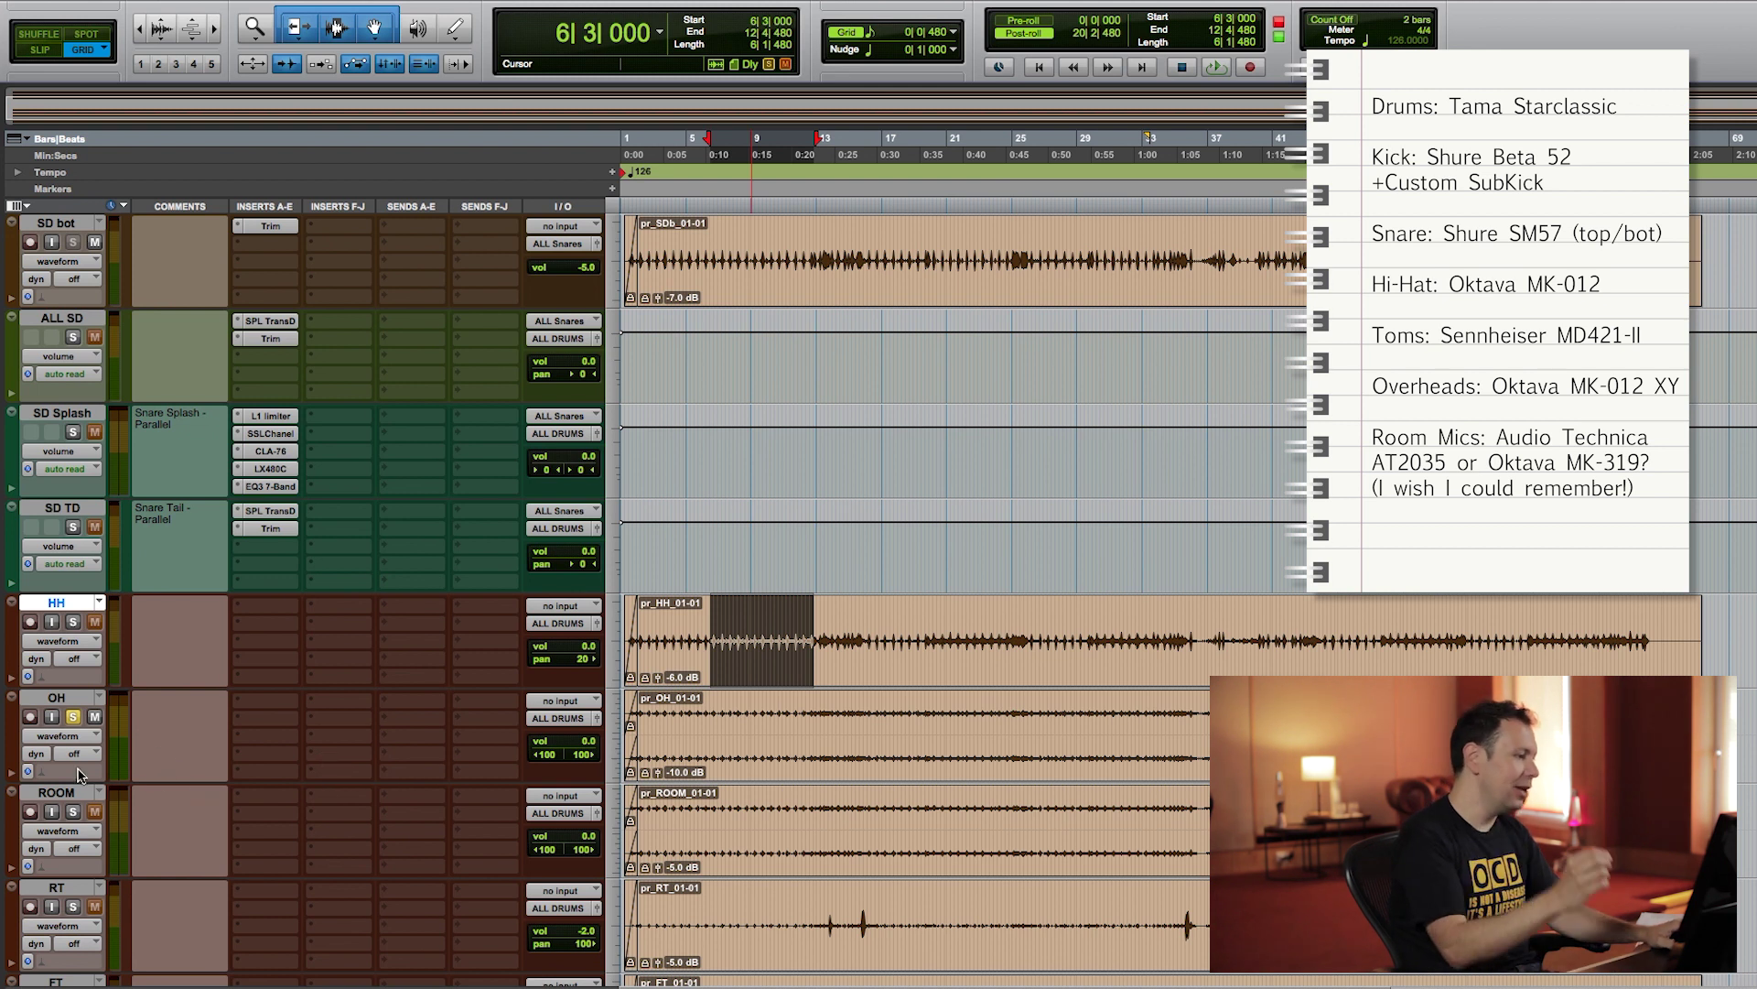
Step: Solo the ROOM track and audition the room mics over the same time selection
{"action": "left_click", "coordinate": [72, 811]}
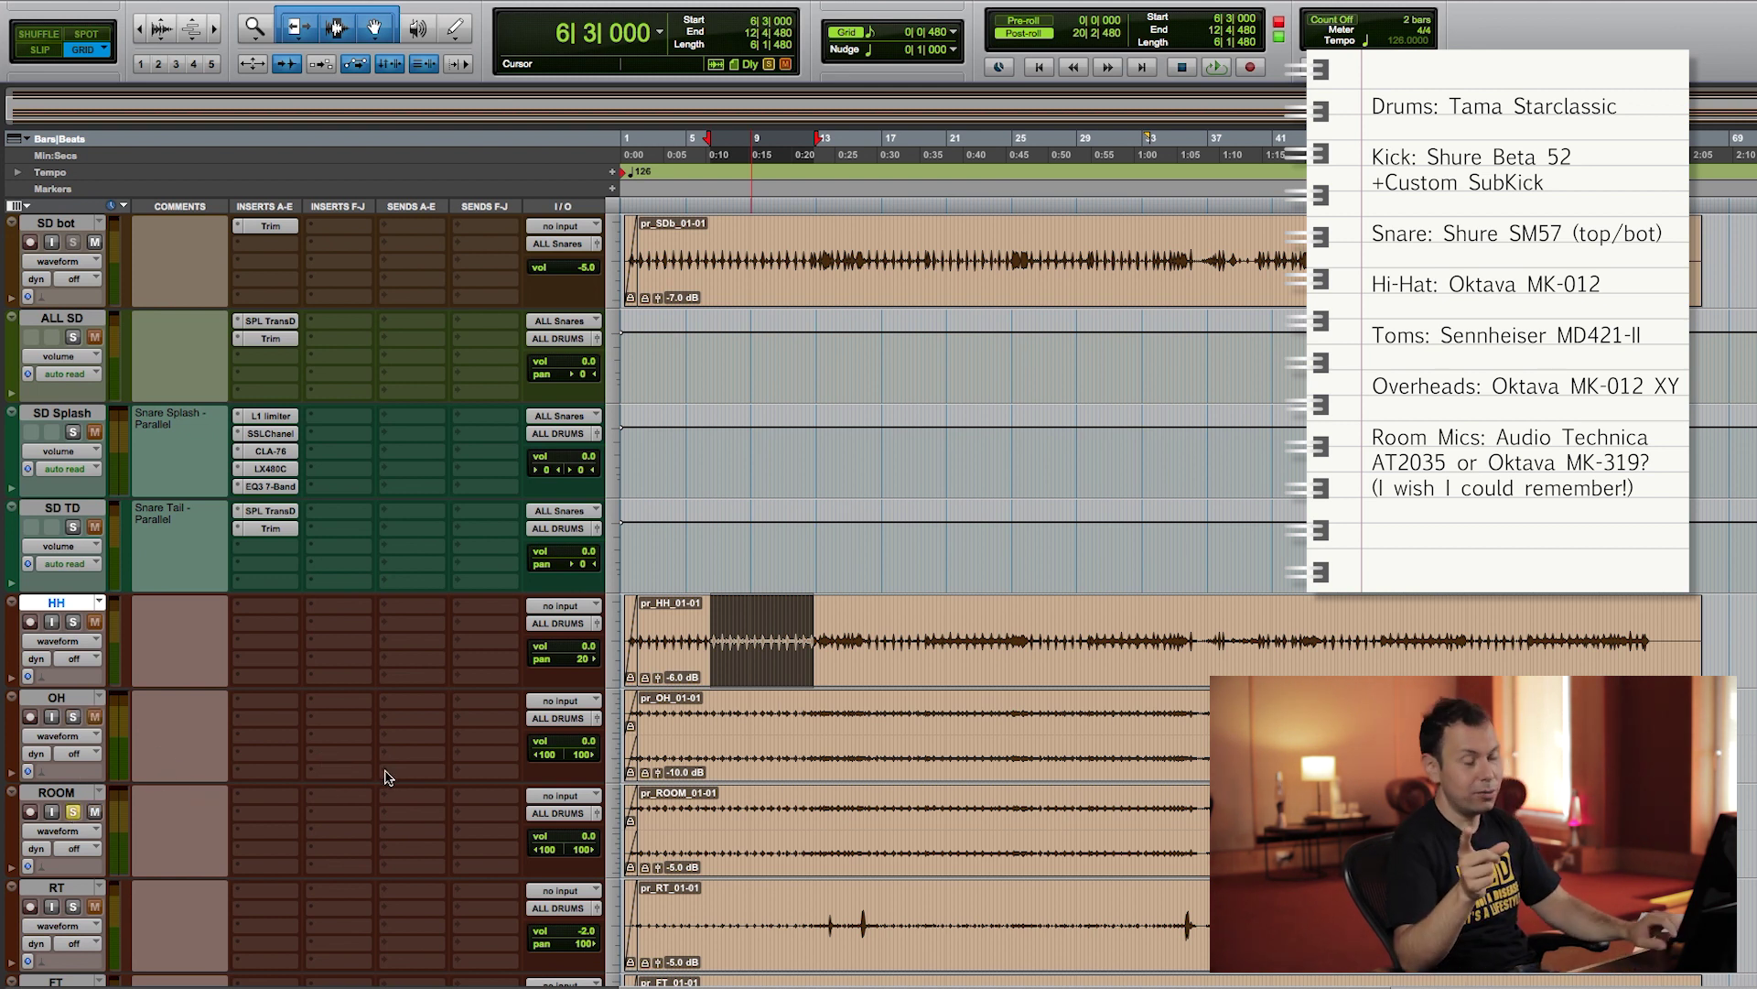
{"action": "key", "text": "space"}
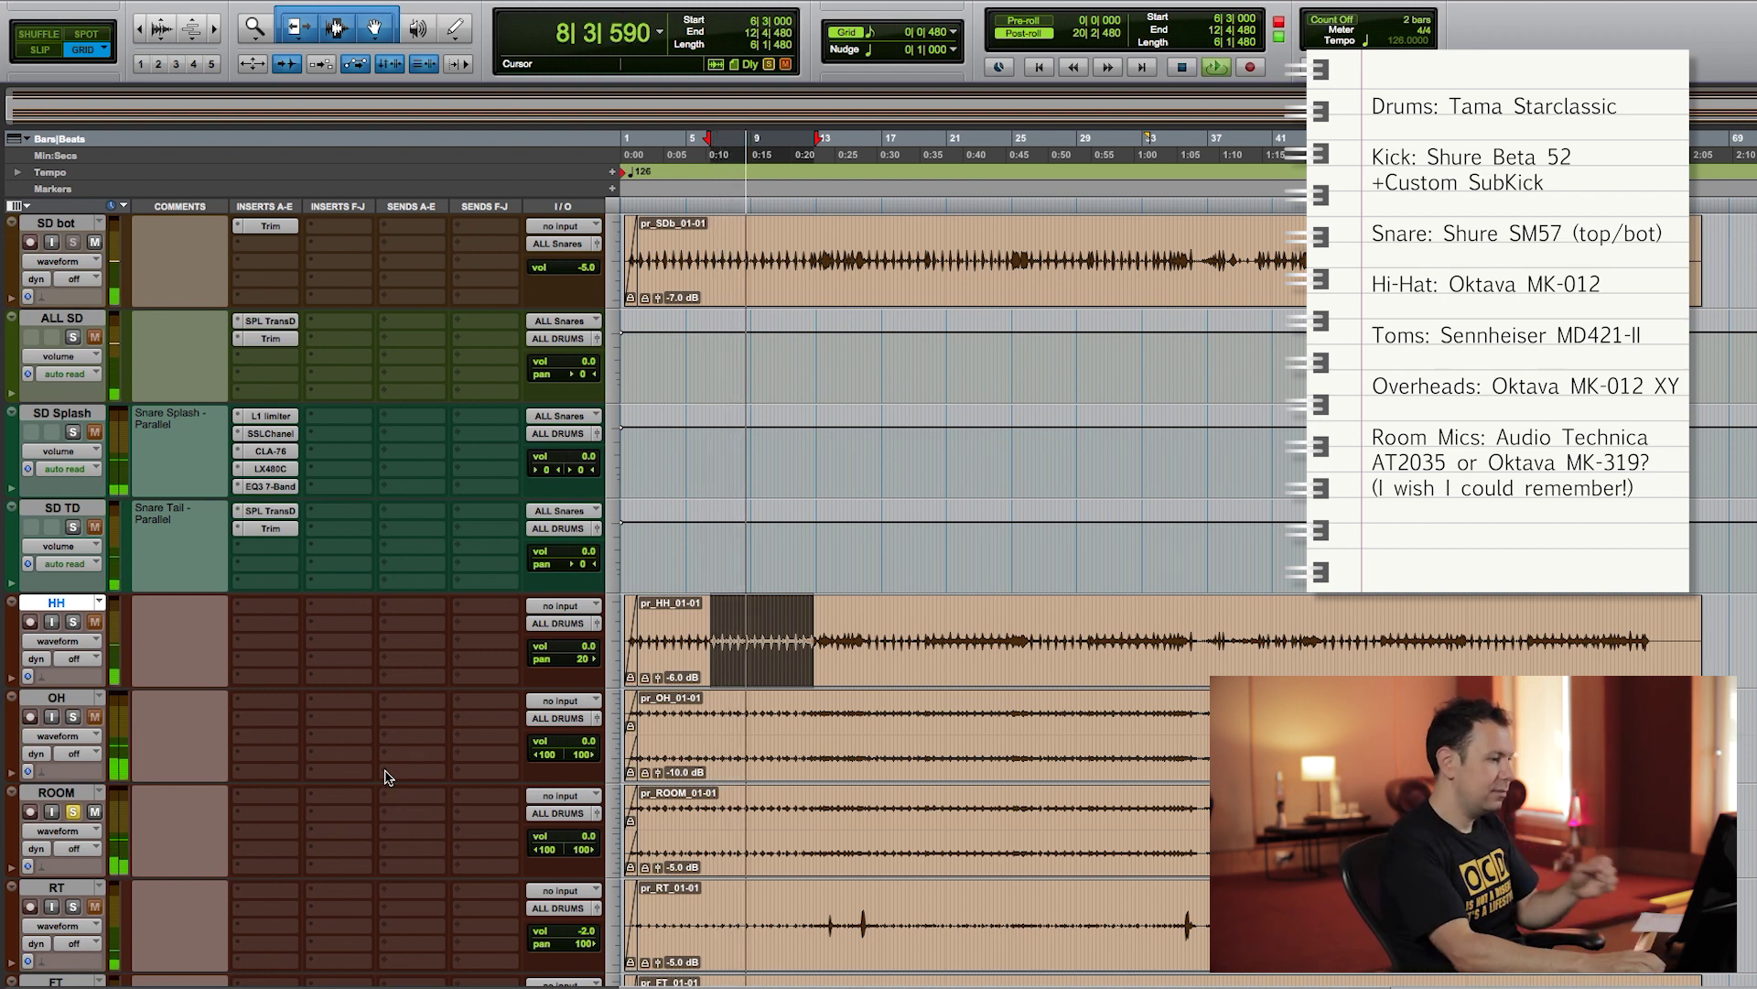
{"action": "key", "text": "space"}
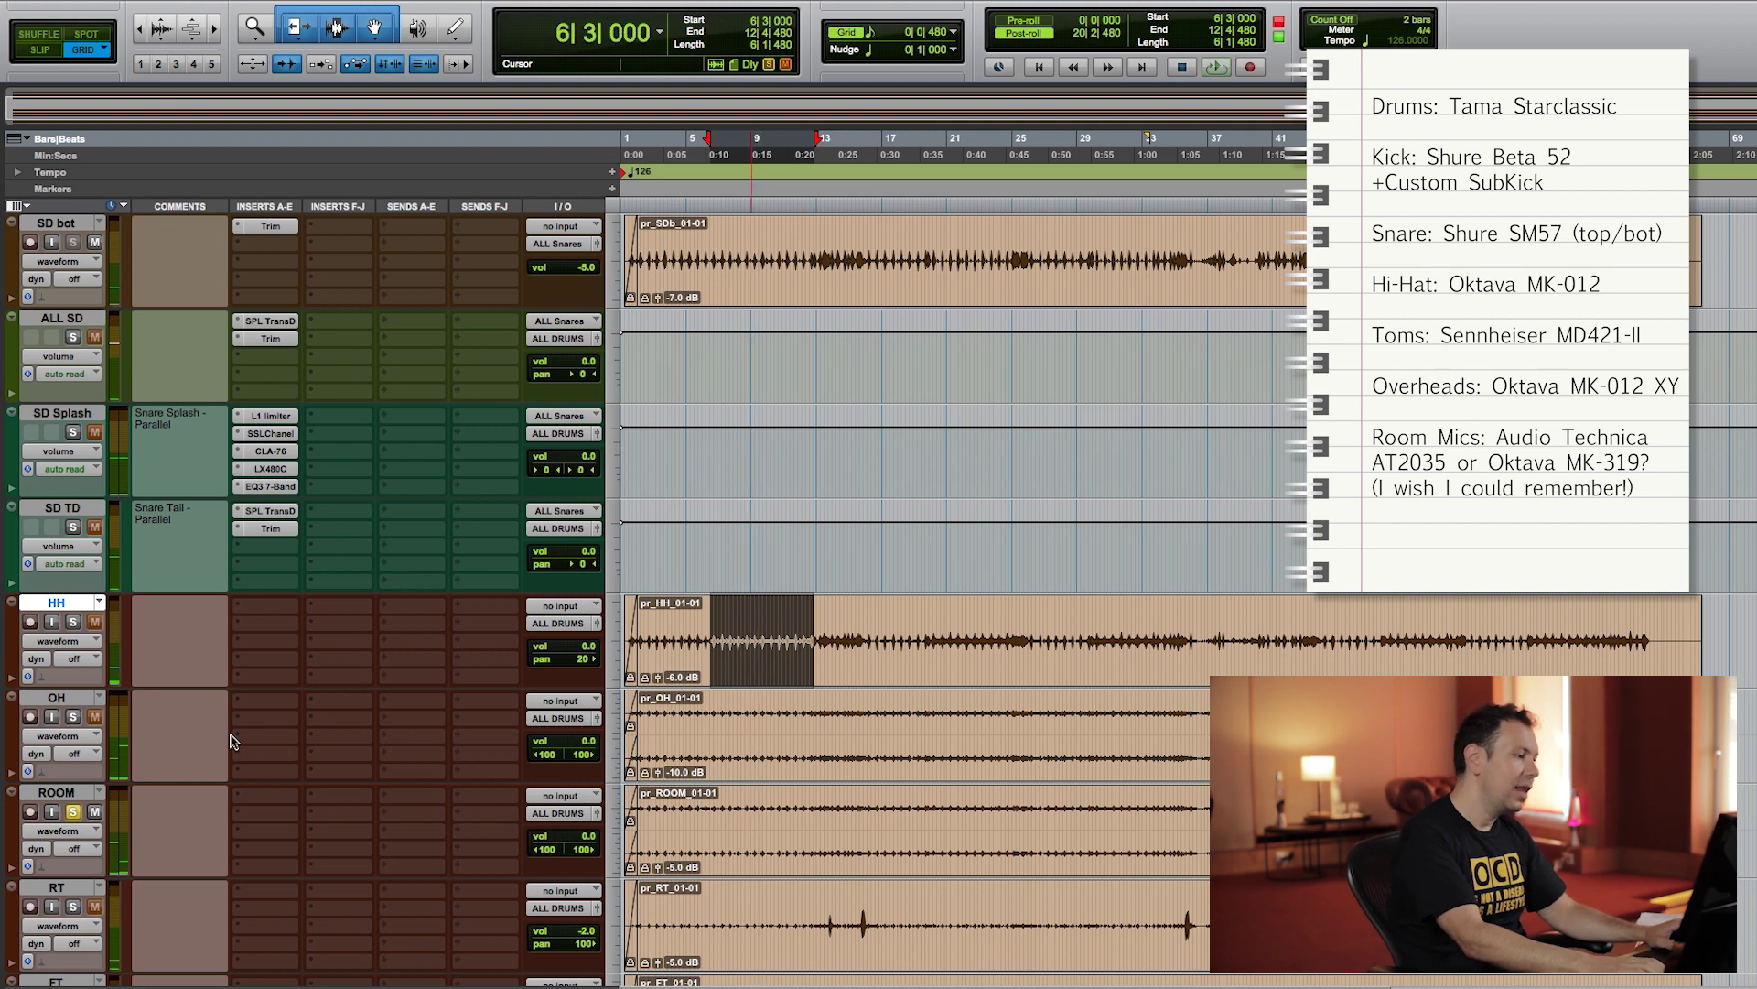
Step: Solo the RT track, select its hits from bar 13 to bar 18 and audition the rack tom
{"action": "scroll", "coordinate": [247, 750], "scroll_direction": "down", "scroll_amount": 3}
{"action": "left_click", "coordinate": [74, 622]}
{"action": "left_click_drag", "start_coordinate": [826, 645], "coordinate": [904, 647]}
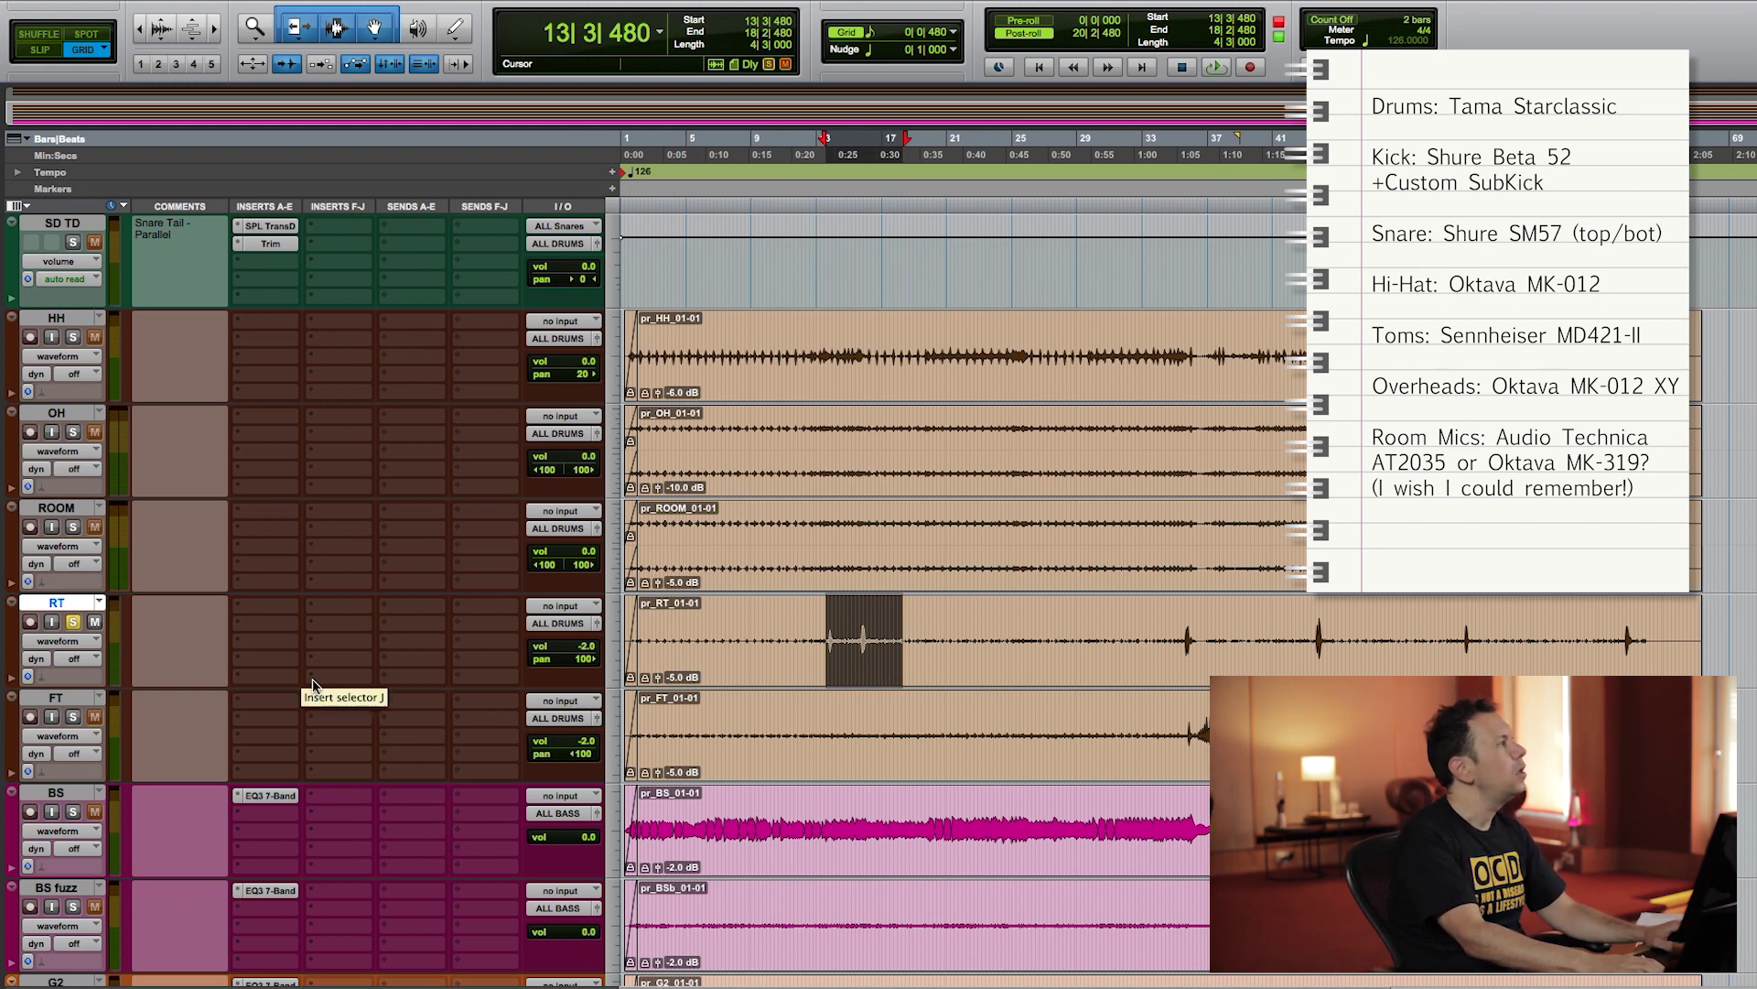
{"action": "key", "text": "space"}
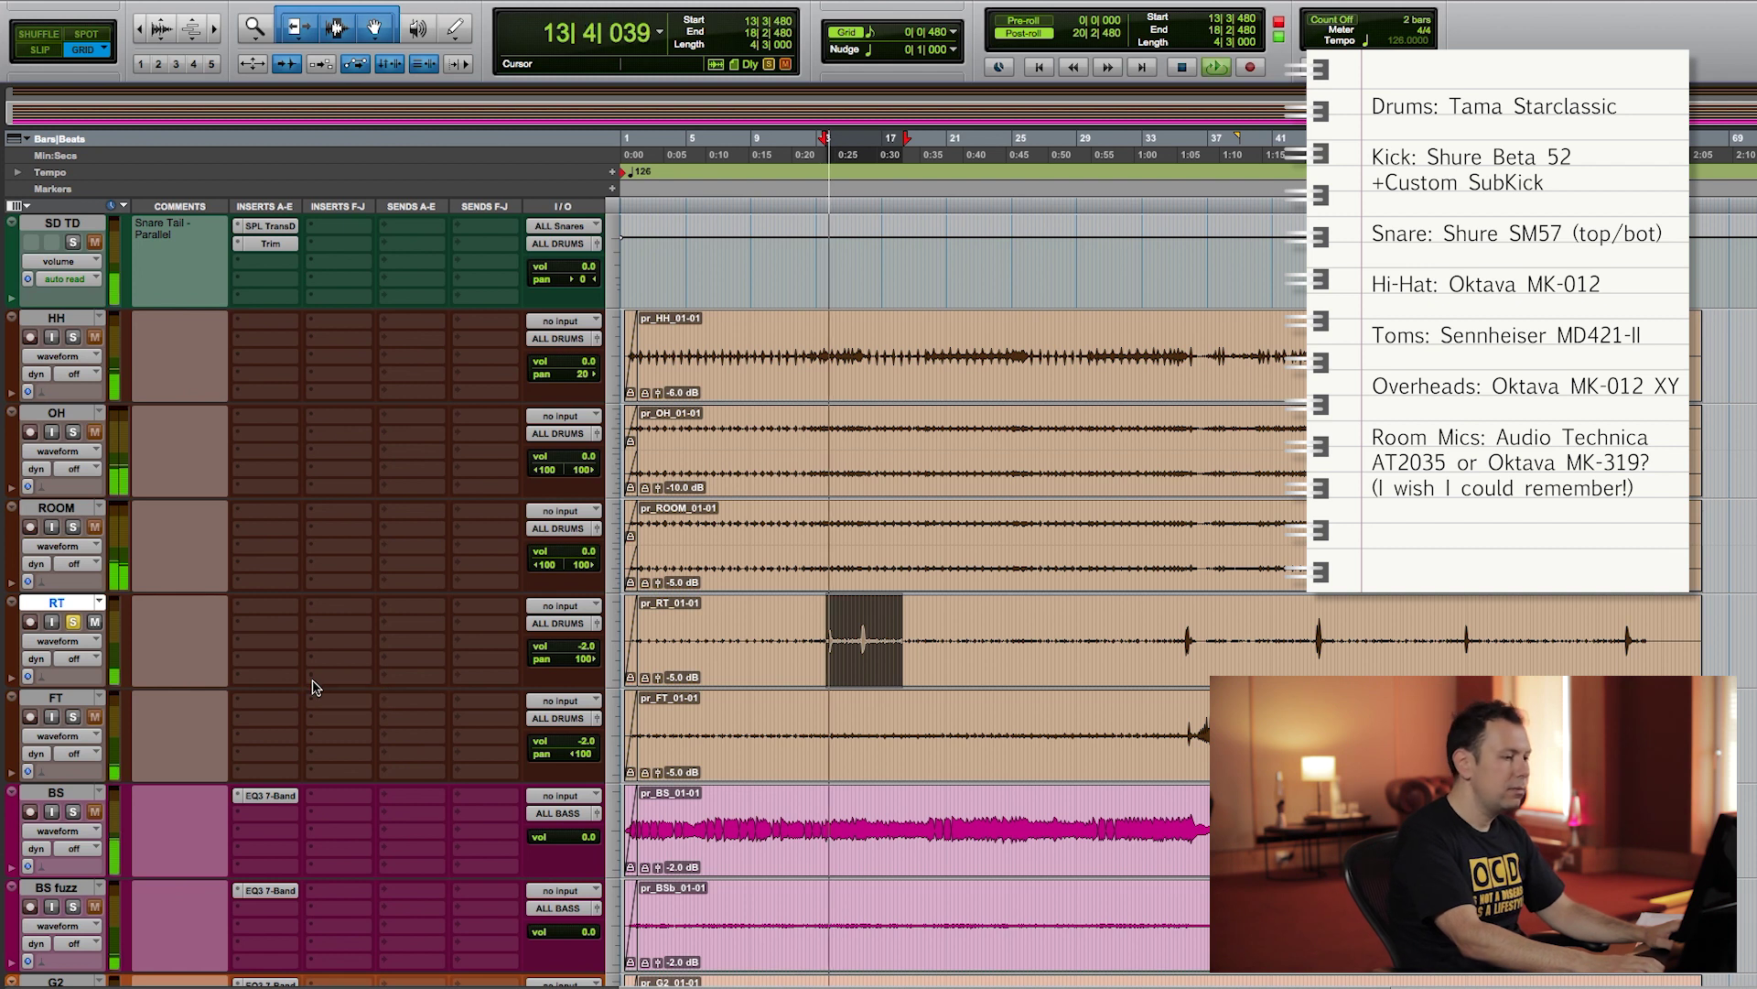
{"action": "key", "text": "space"}
Step: Solo the FT track, select its hits from bar 36 to bar 40 and audition the floor tom
{"action": "left_click", "coordinate": [73, 717]}
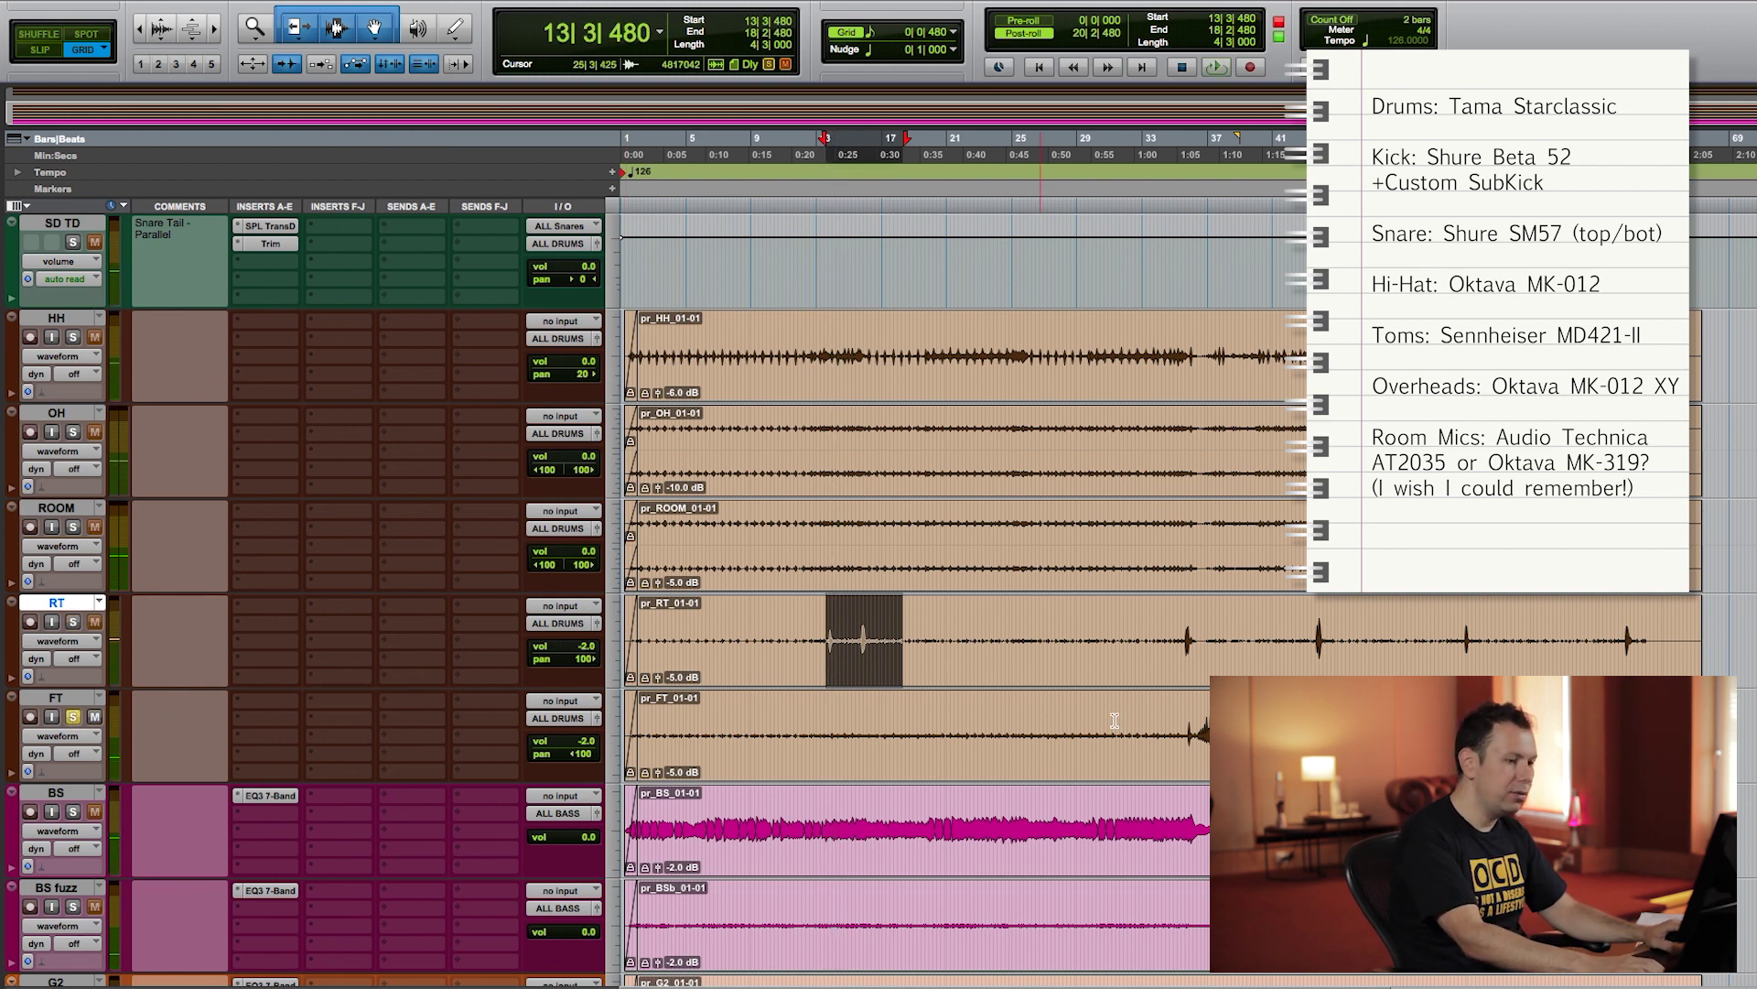
{"action": "left_click_drag", "start_coordinate": [1202, 723], "coordinate": [1273, 723]}
{"action": "key", "text": "space"}
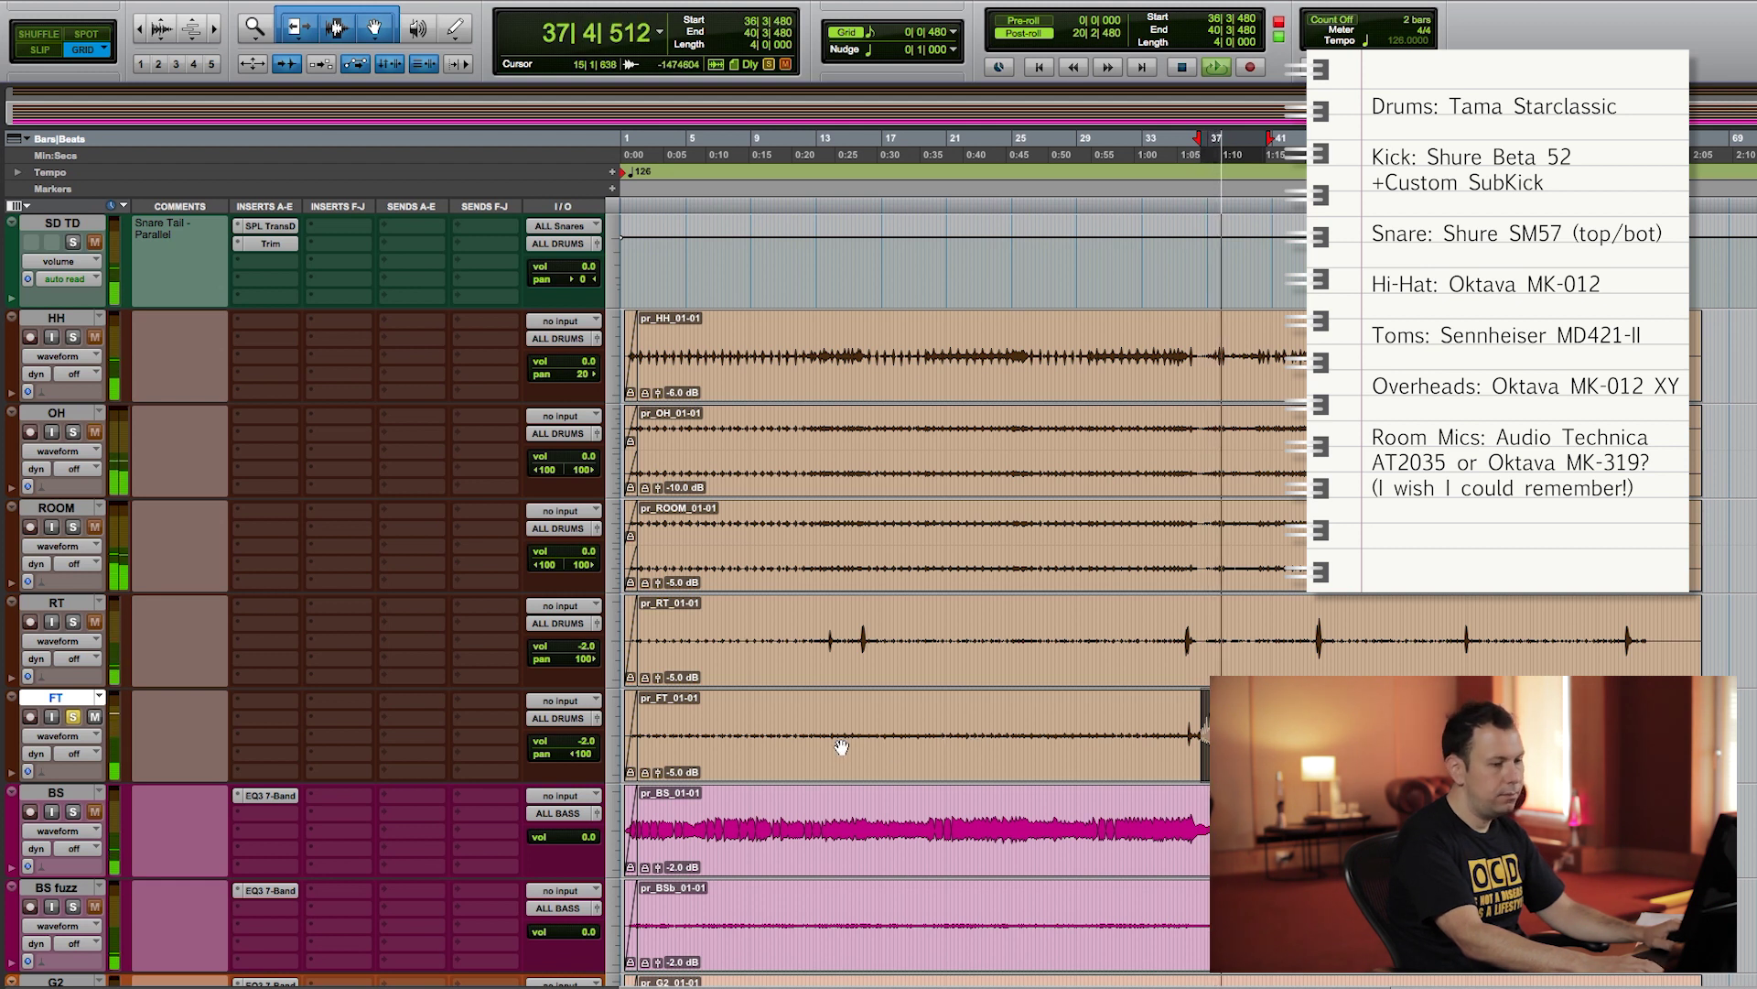
{"action": "key", "text": "space"}
Step: Solo the BS track, select from bar 17 beat 4 to bar 26 and audition the bass
{"action": "left_click", "coordinate": [73, 812]}
{"action": "scroll", "coordinate": [887, 698], "scroll_direction": "down", "scroll_amount": 2}
{"action": "left_click_drag", "start_coordinate": [866, 620], "coordinate": [1035, 634]}
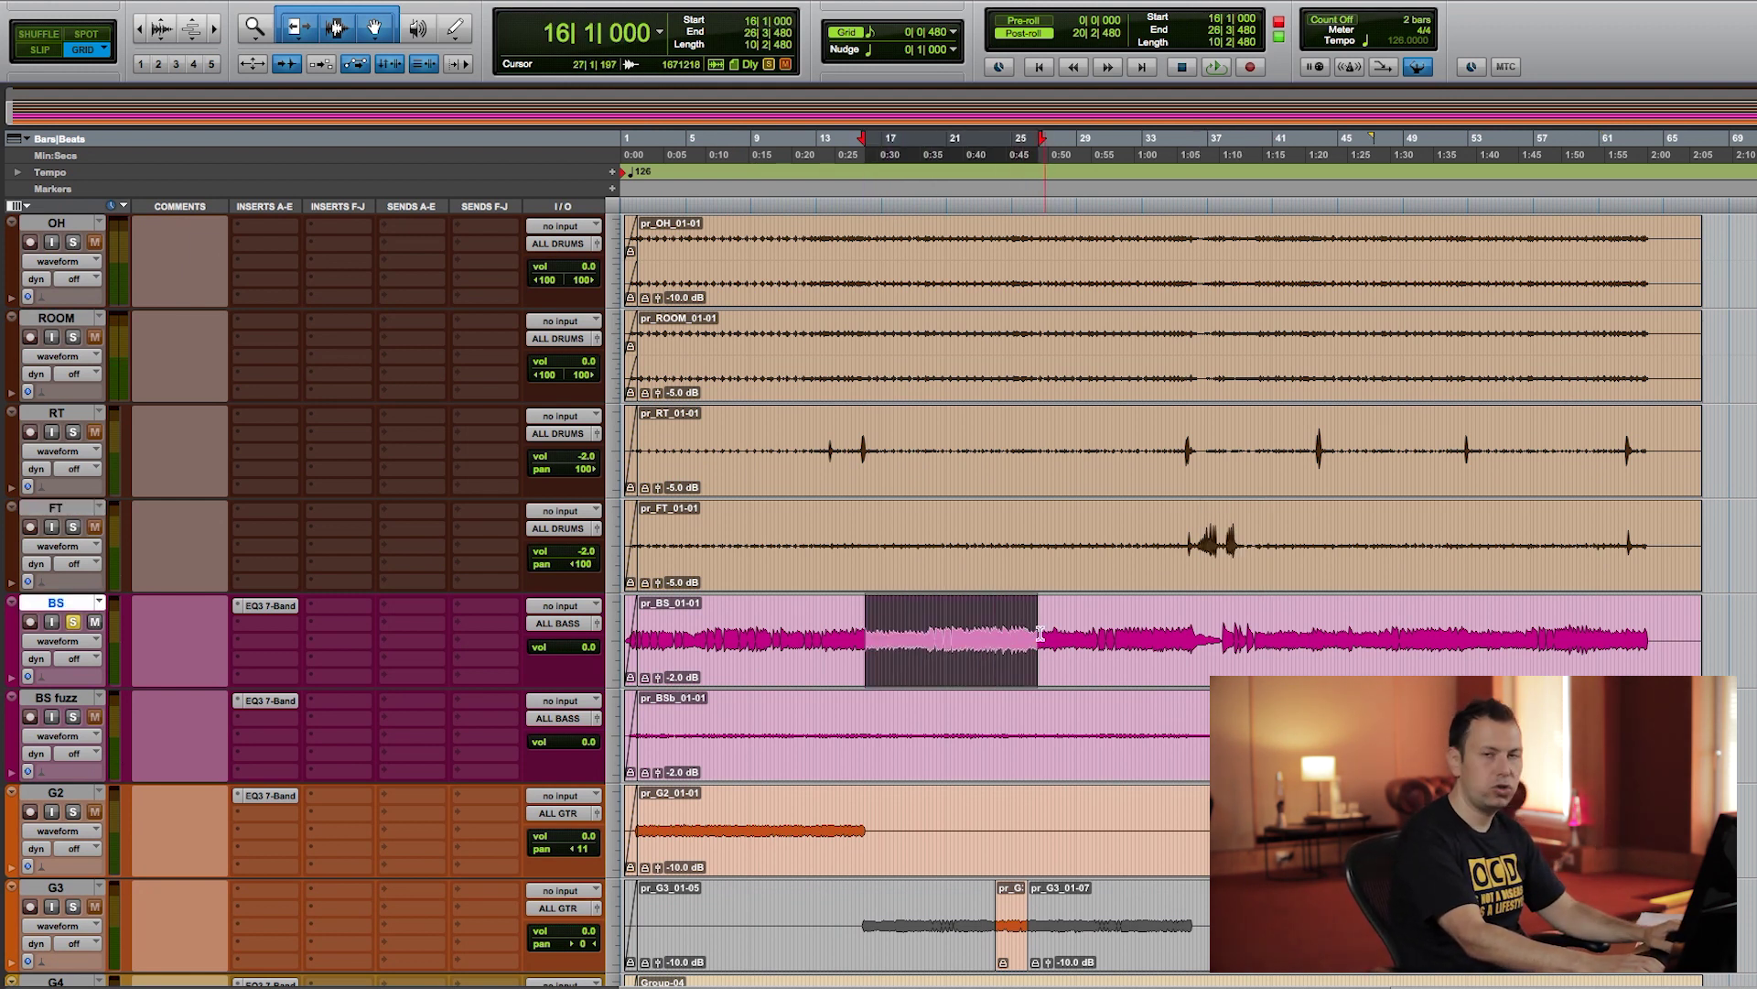
{"action": "left_click_drag", "start_coordinate": [895, 629], "coordinate": [1034, 631]}
{"action": "key", "text": "space"}
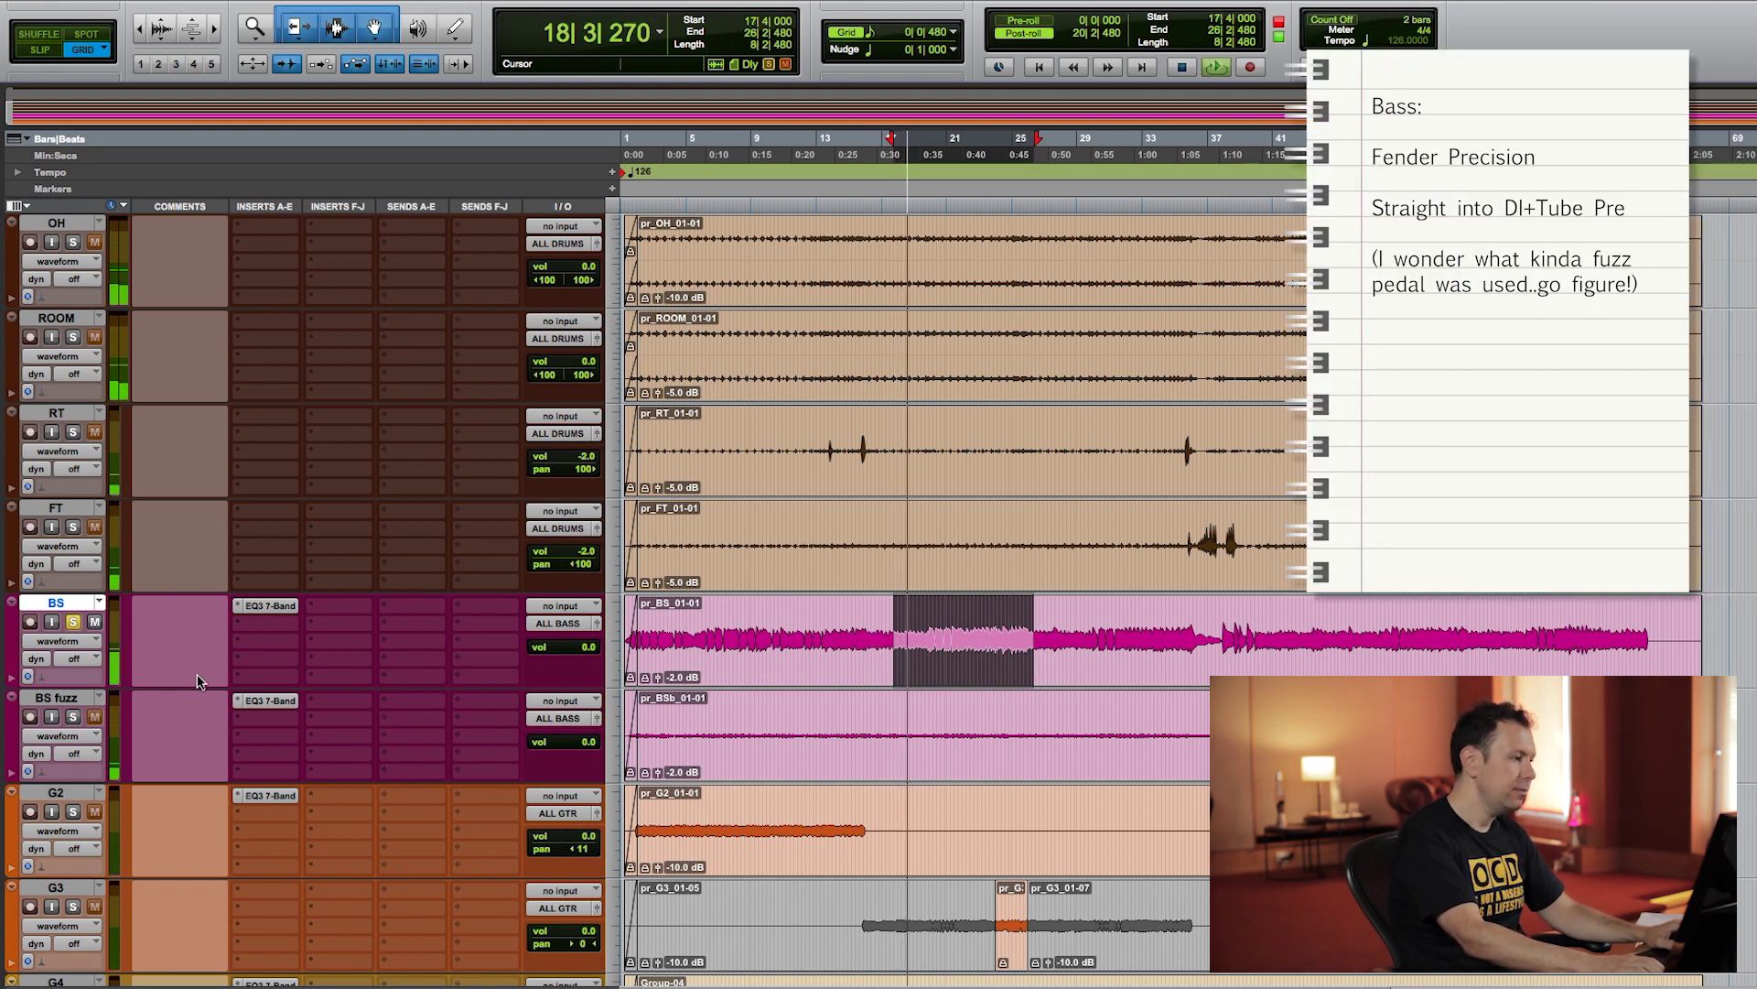
{"action": "key", "text": "space"}
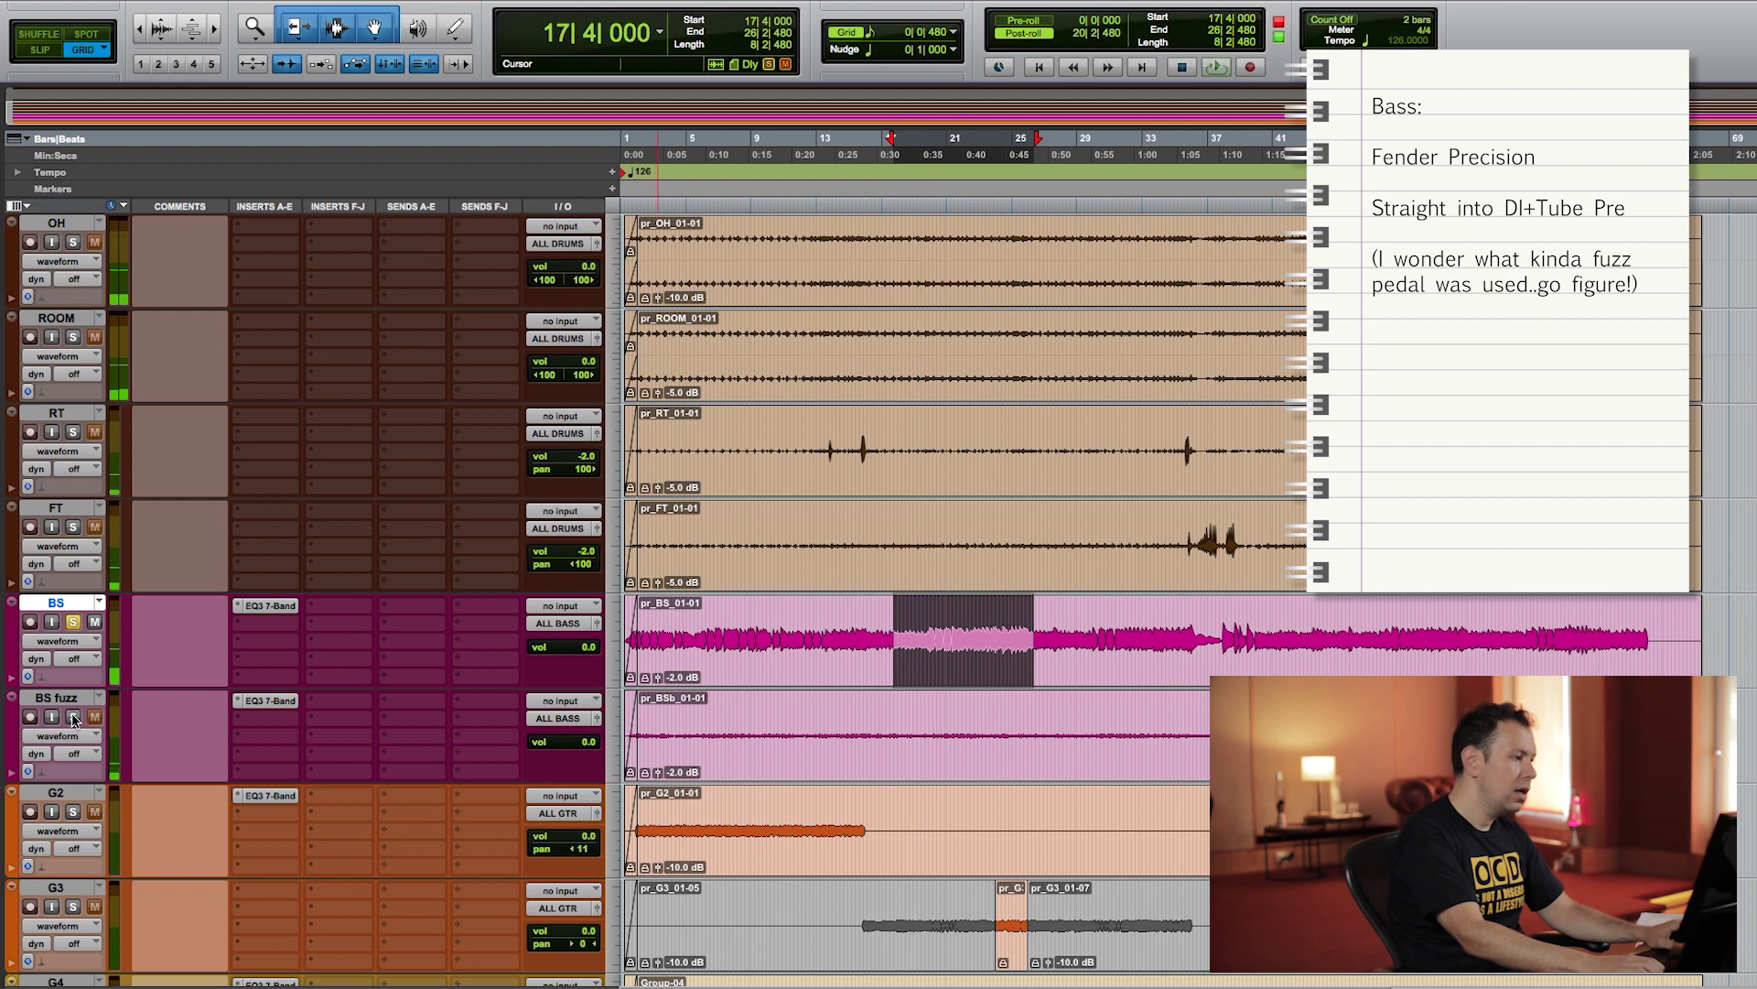
Step: Solo the BS fuzz track, select from bar 17 beat 3 to bar 25 and audition the fuzz bass
{"action": "left_click_drag", "start_coordinate": [890, 707], "coordinate": [1013, 722]}
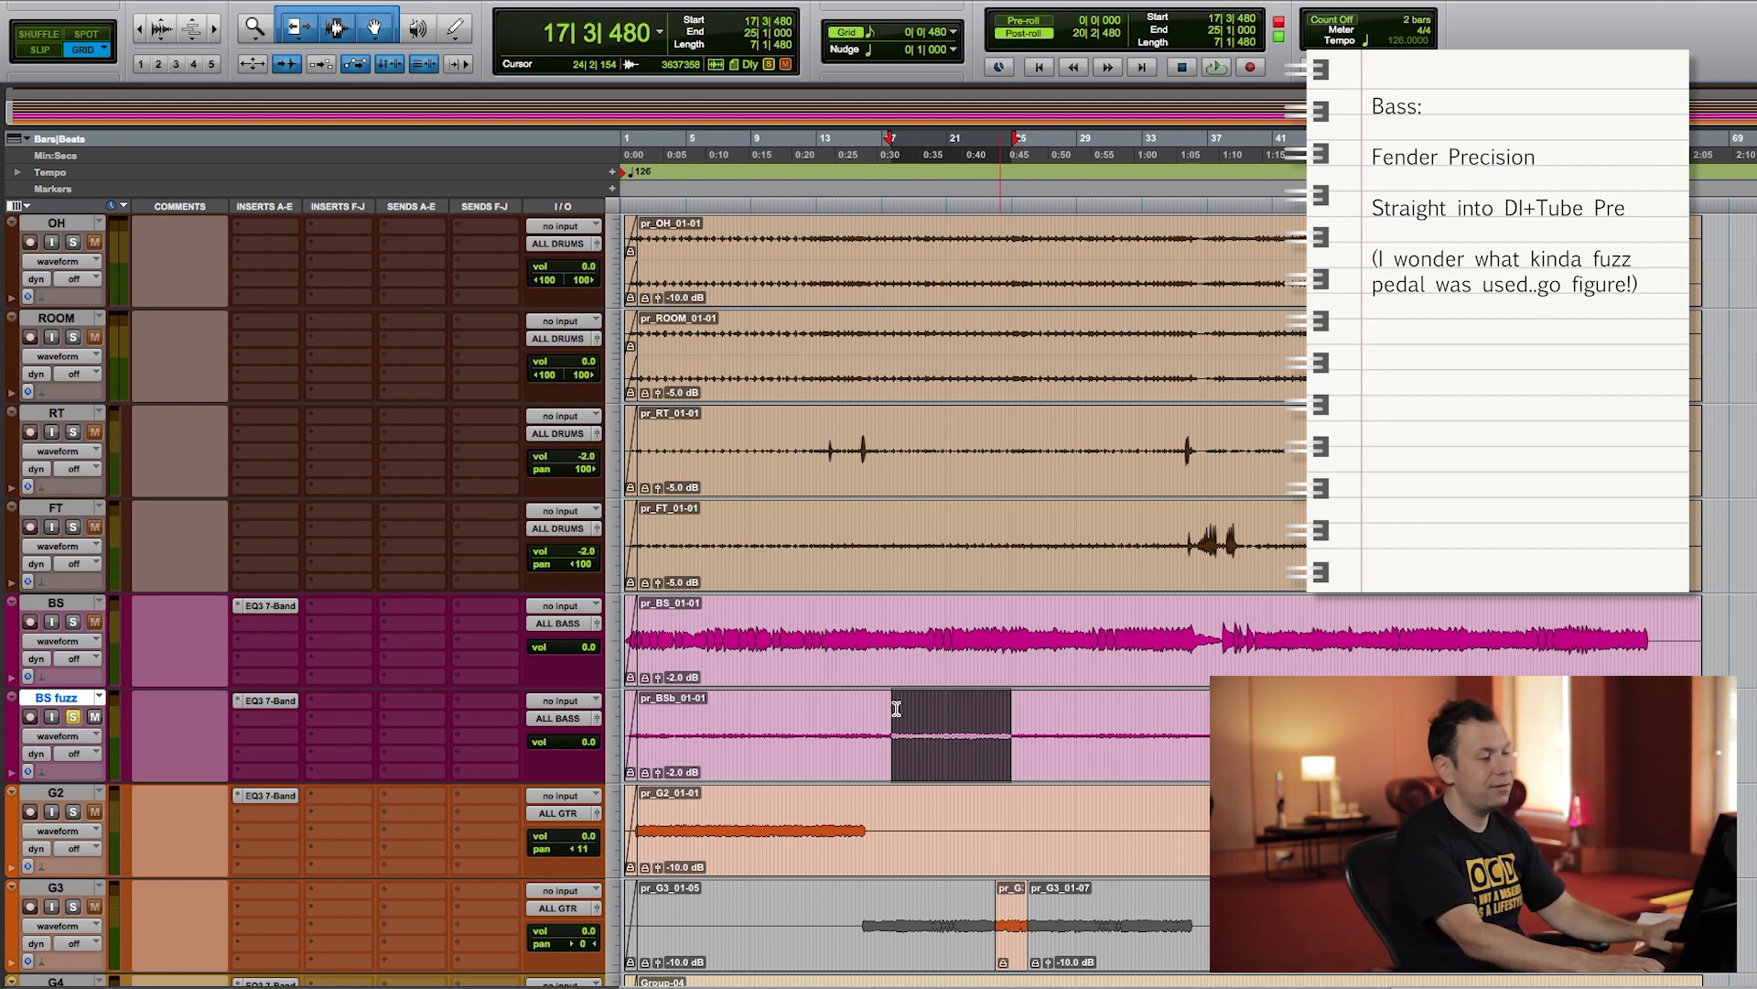
{"action": "key", "text": "space"}
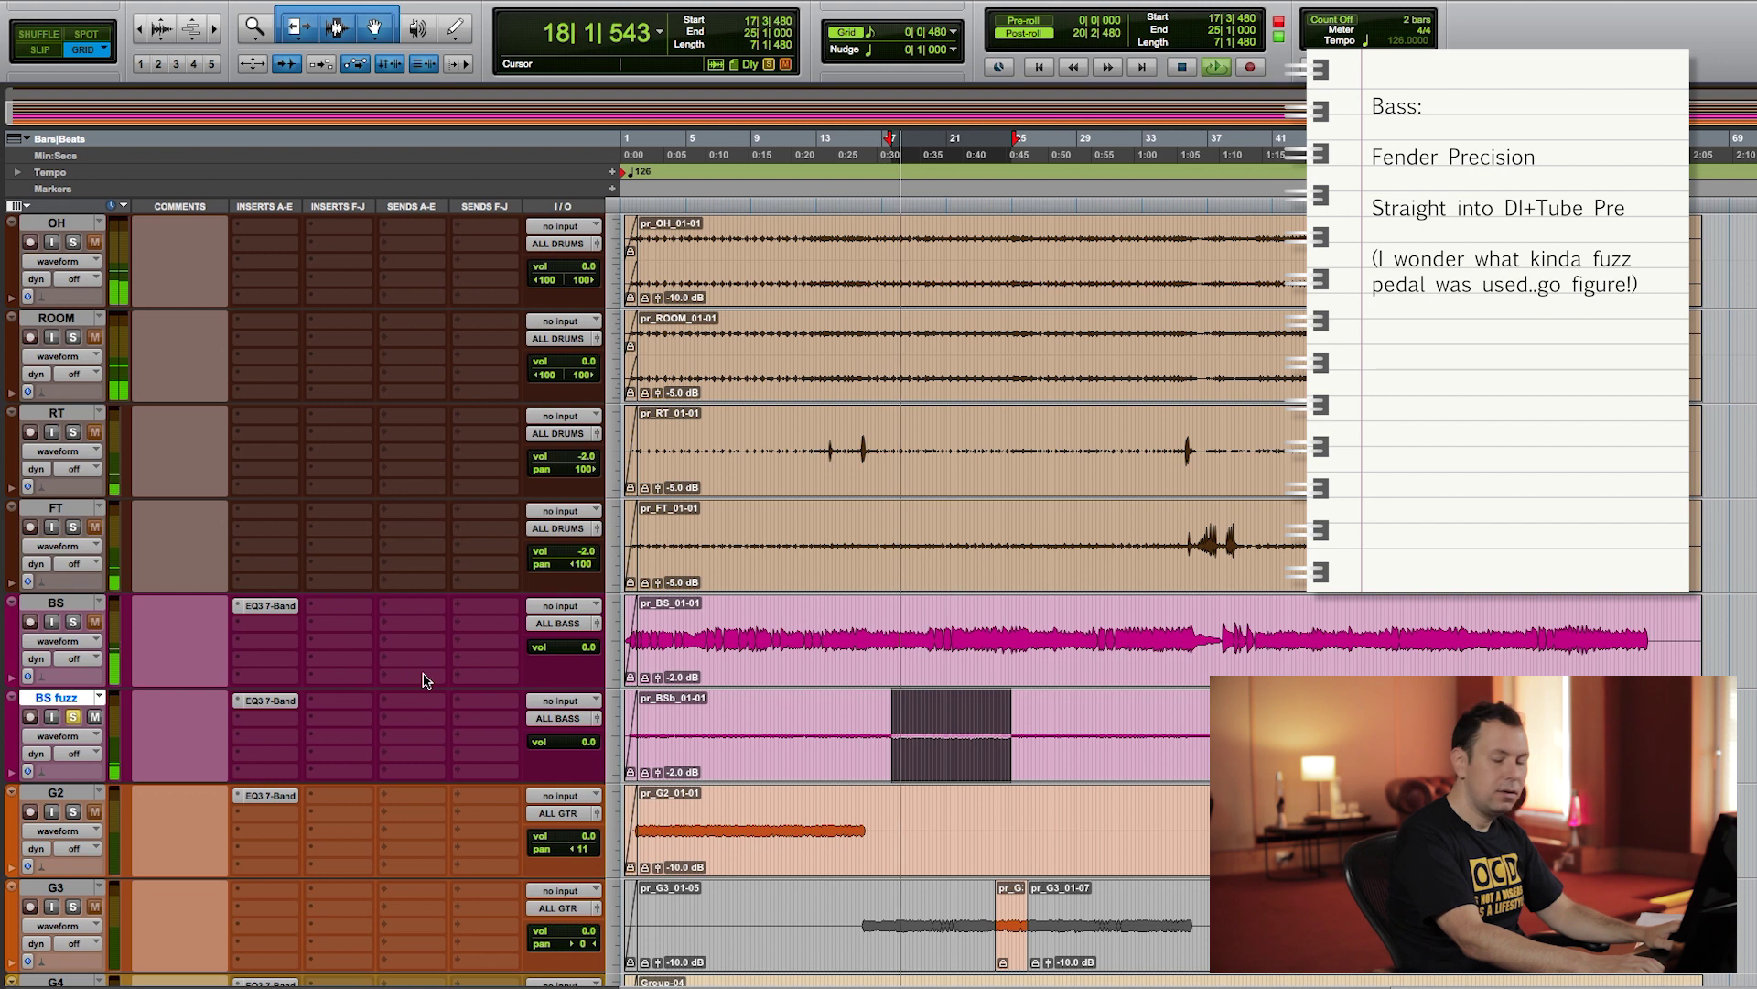
{"action": "key", "text": "space"}
Step: Solo the G2 guitar track, select from bar 7 to bar 13 and audition it
{"action": "left_click_drag", "start_coordinate": [737, 732], "coordinate": [802, 732]}
{"action": "left_click_drag", "start_coordinate": [824, 828], "coordinate": [724, 829]}
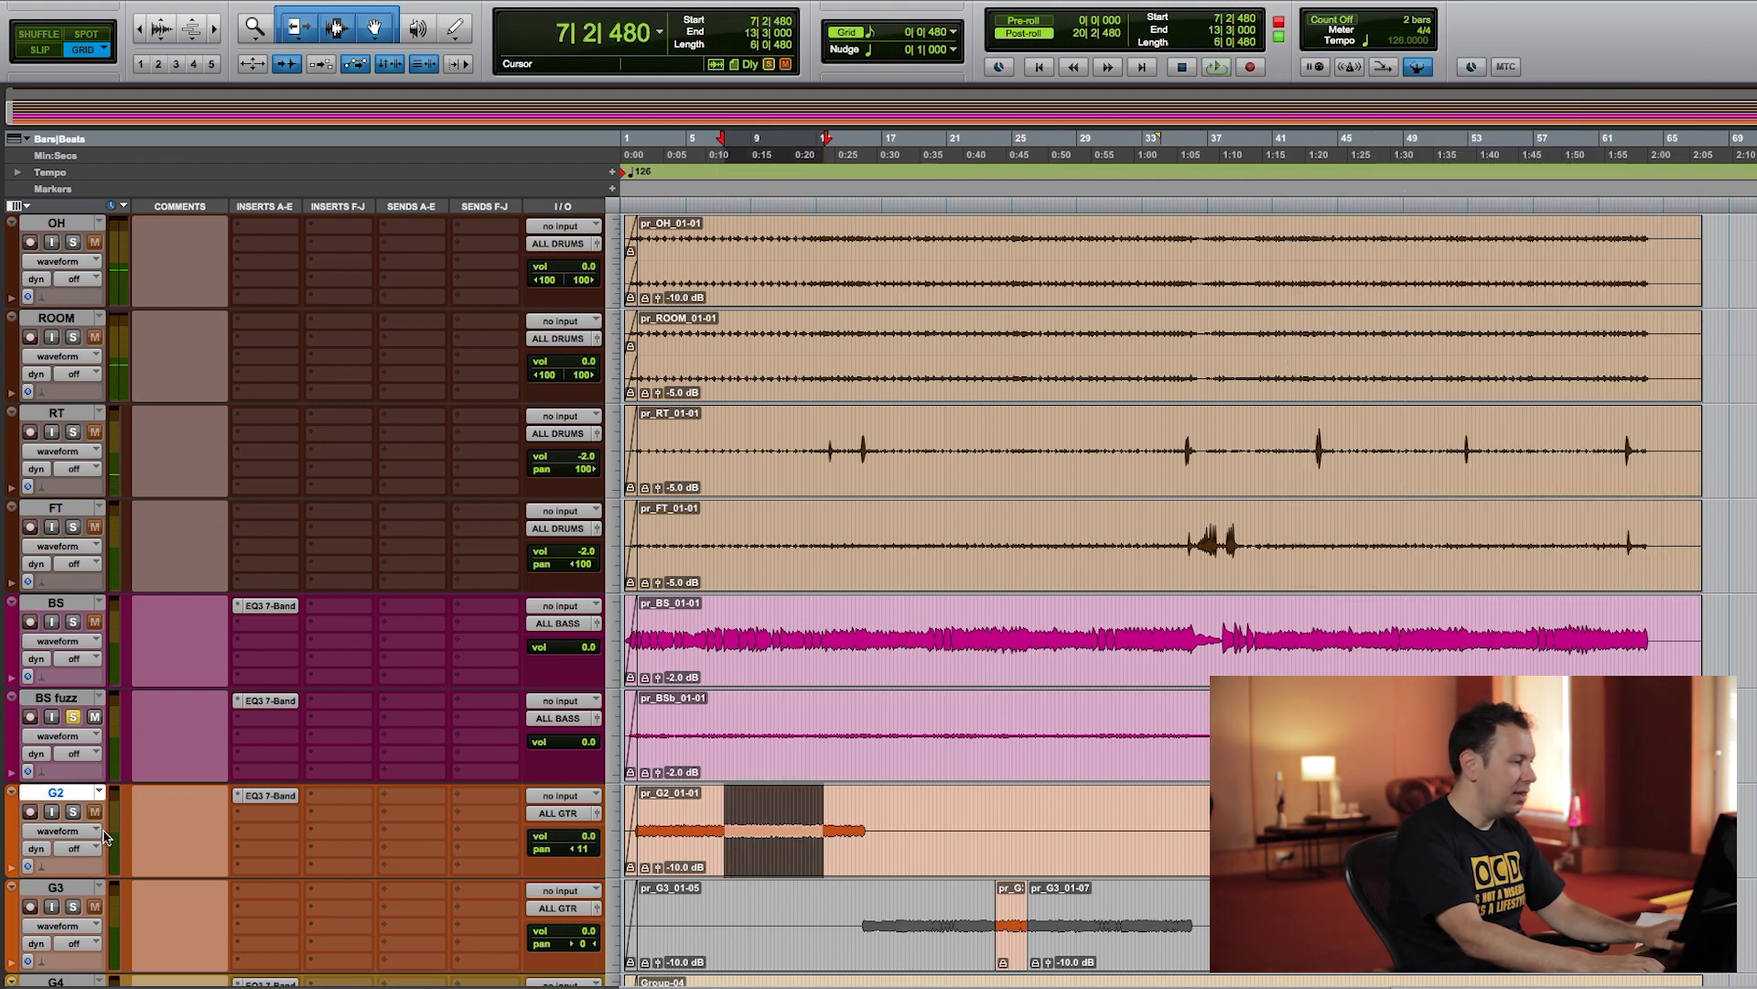
{"action": "scroll", "coordinate": [434, 701], "scroll_direction": "down", "scroll_amount": 3}
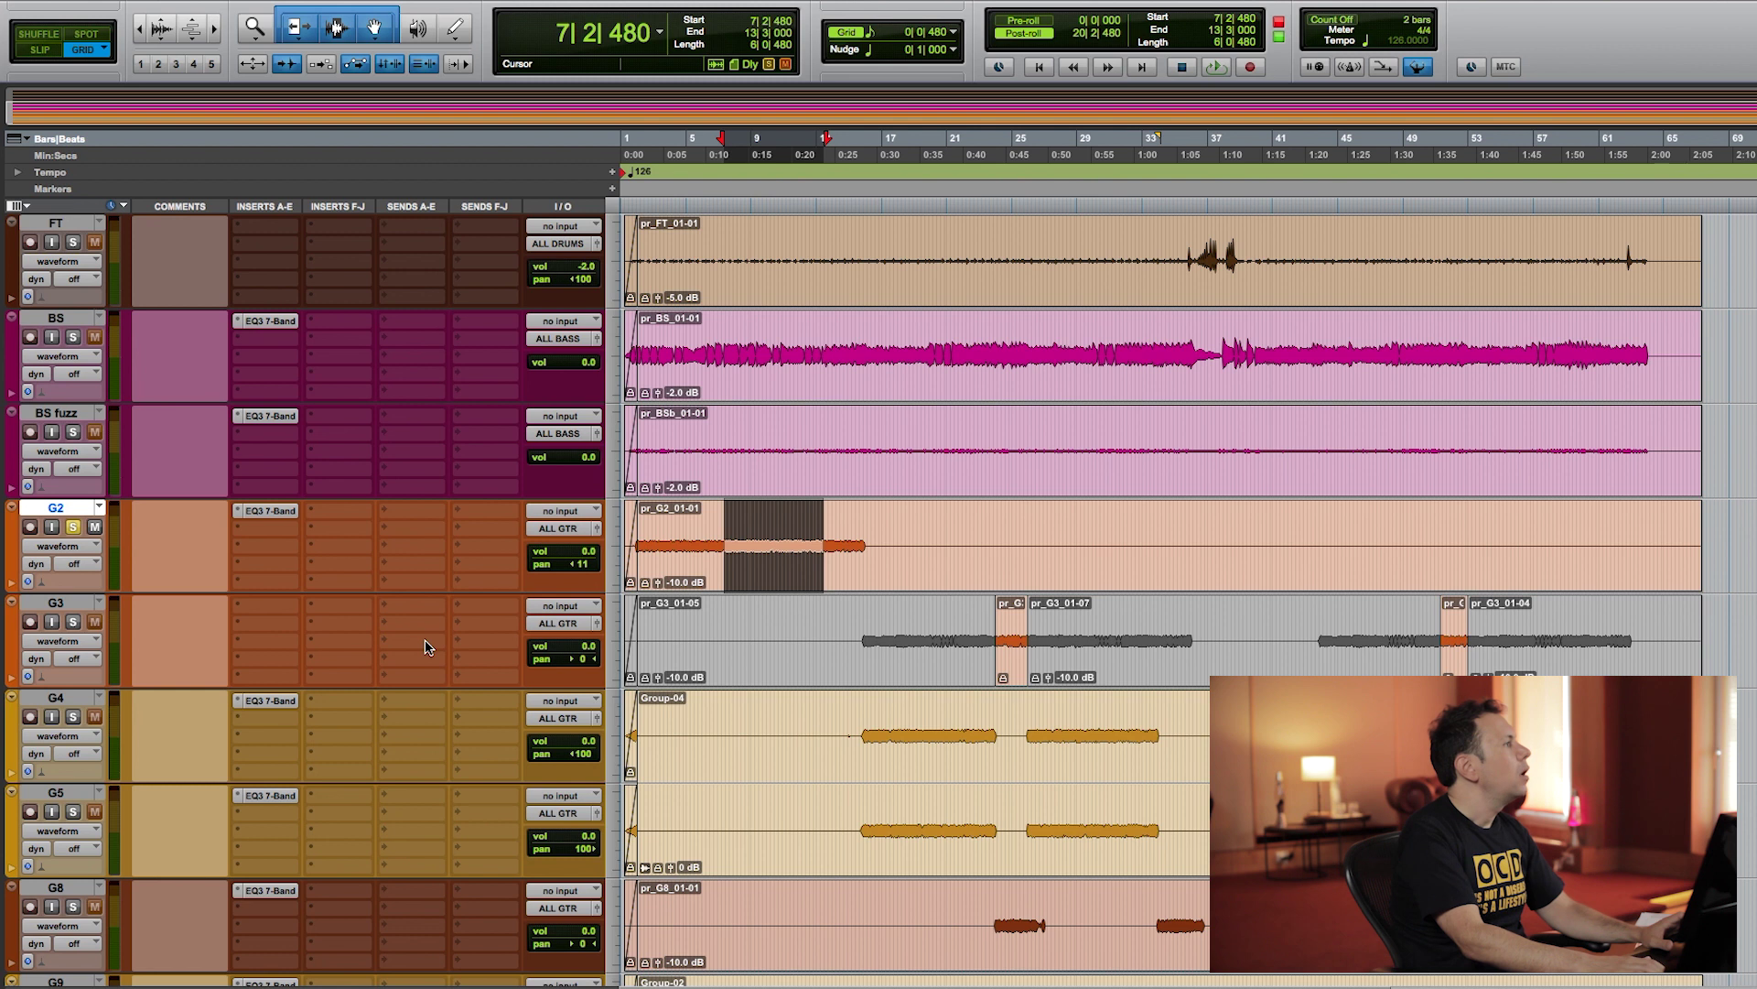
{"action": "key", "text": "space"}
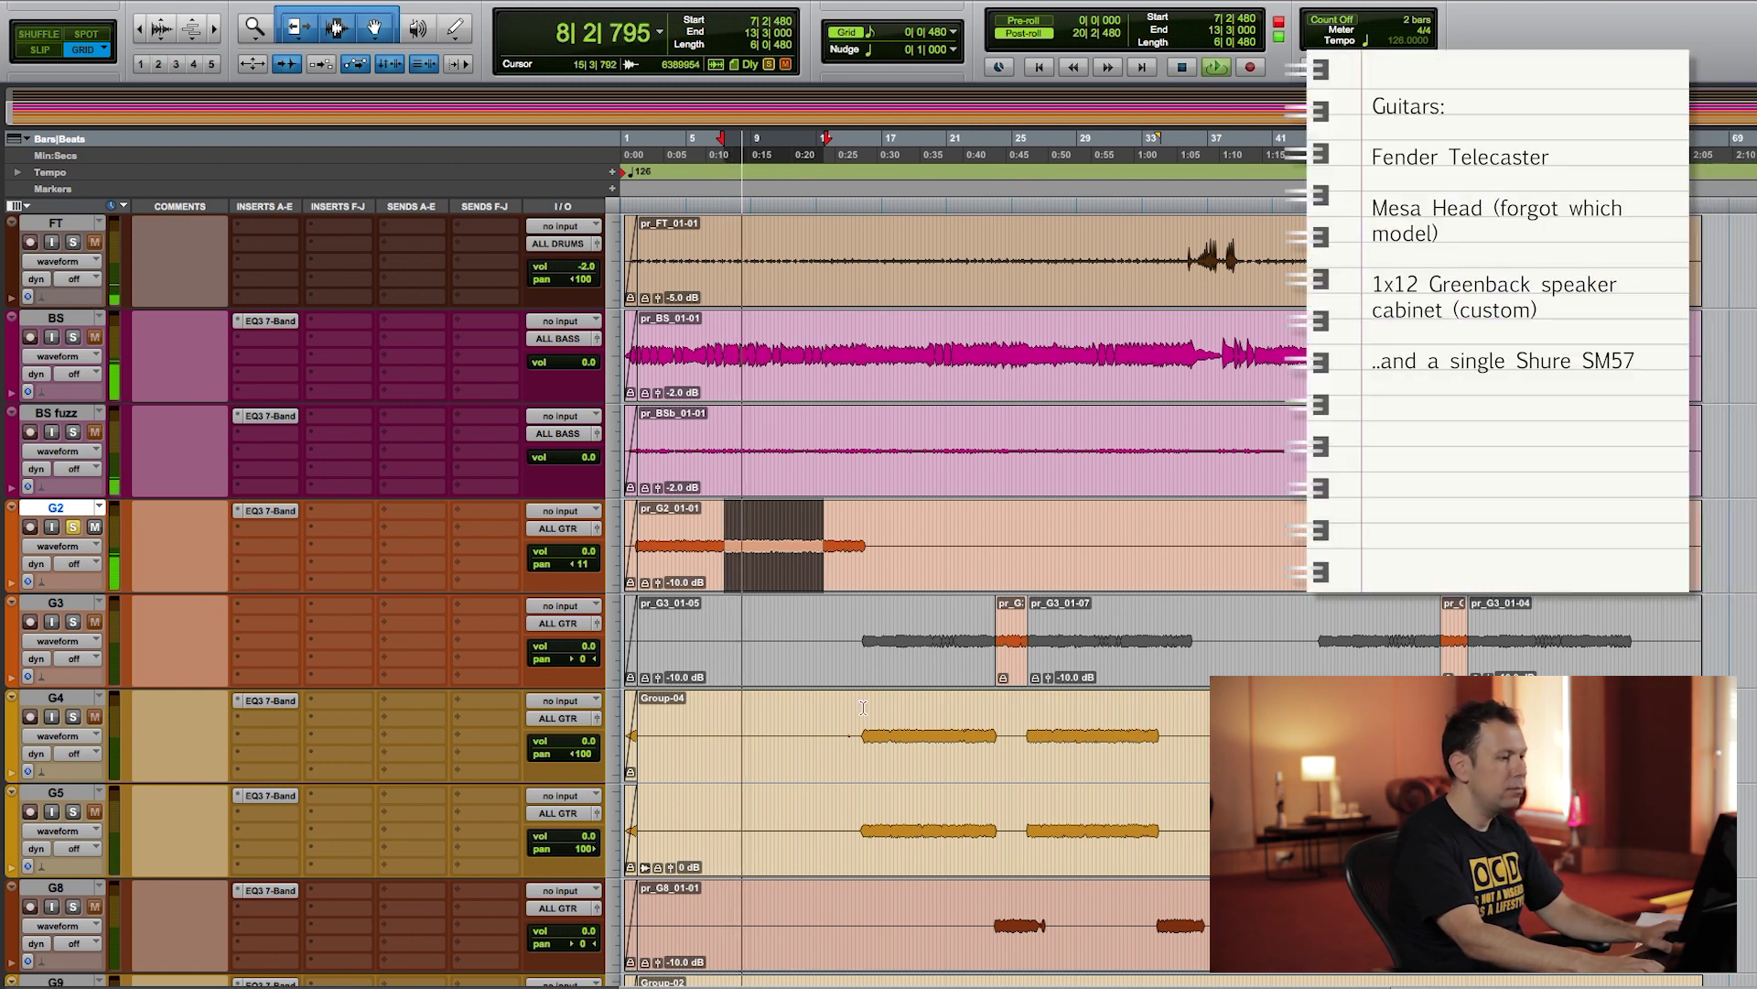
Step: Solo the G4 and G5 guitars, select from bar 17 beat 3 to bar 22 and audition them together
{"action": "left_click_drag", "start_coordinate": [889, 715], "coordinate": [966, 732]}
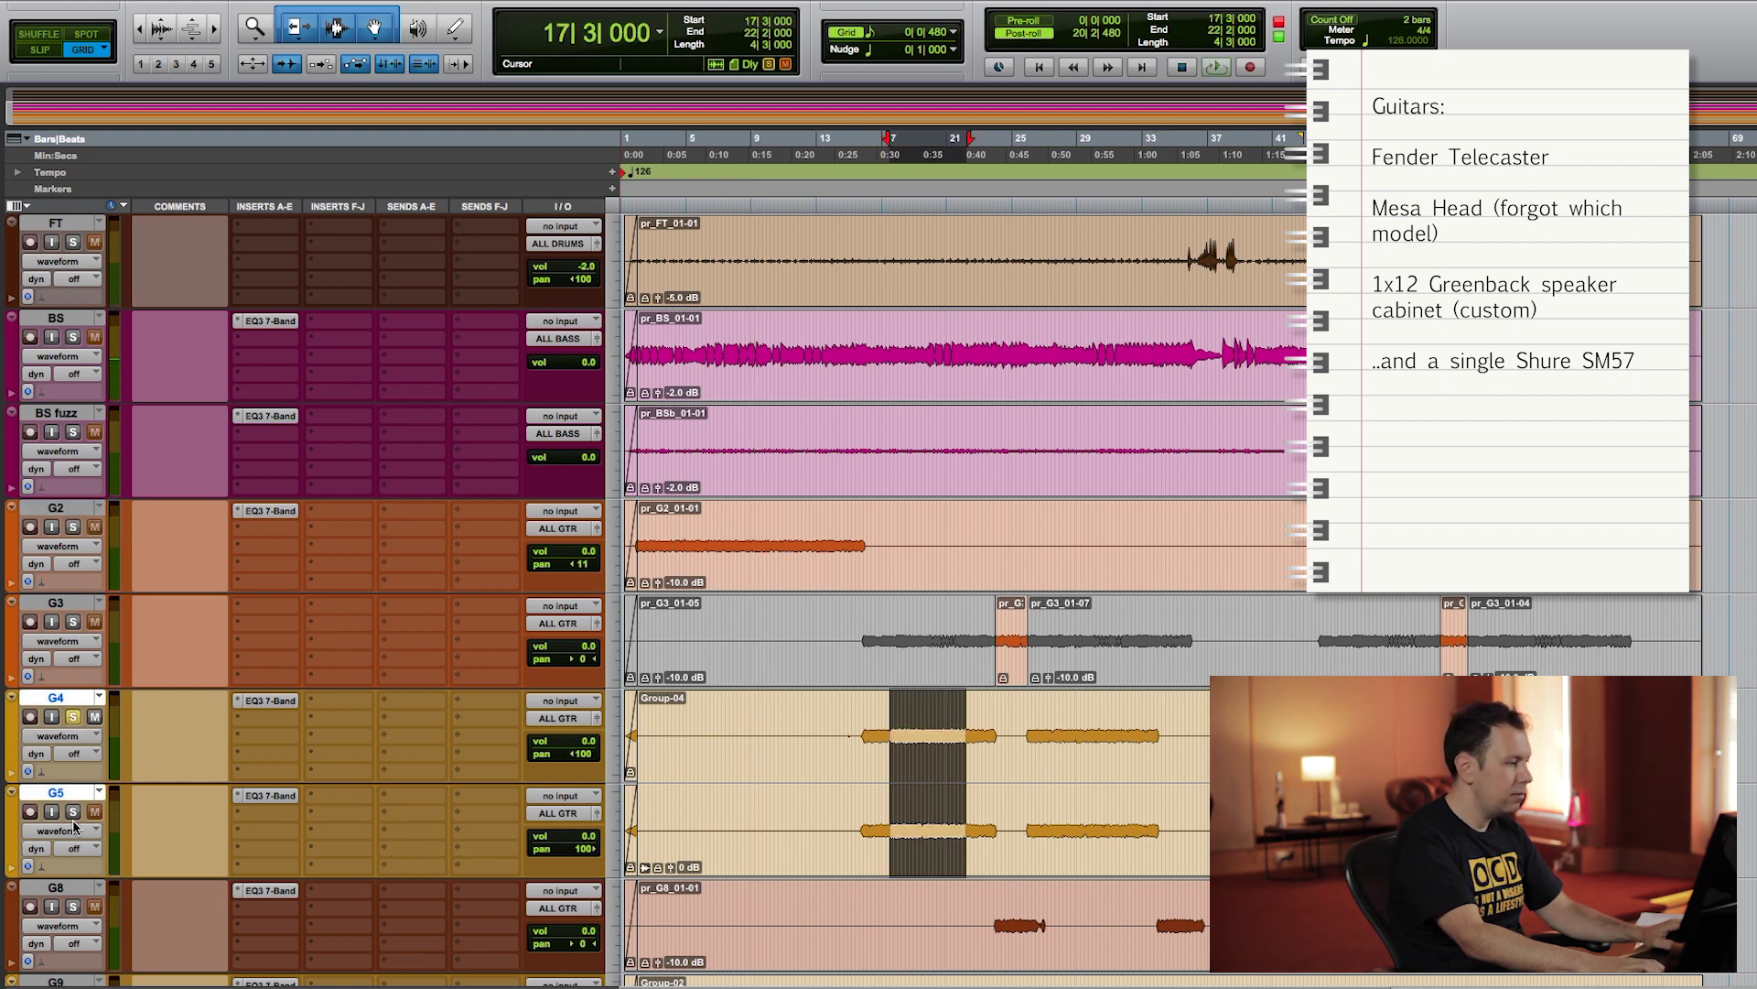
{"action": "key", "text": "space"}
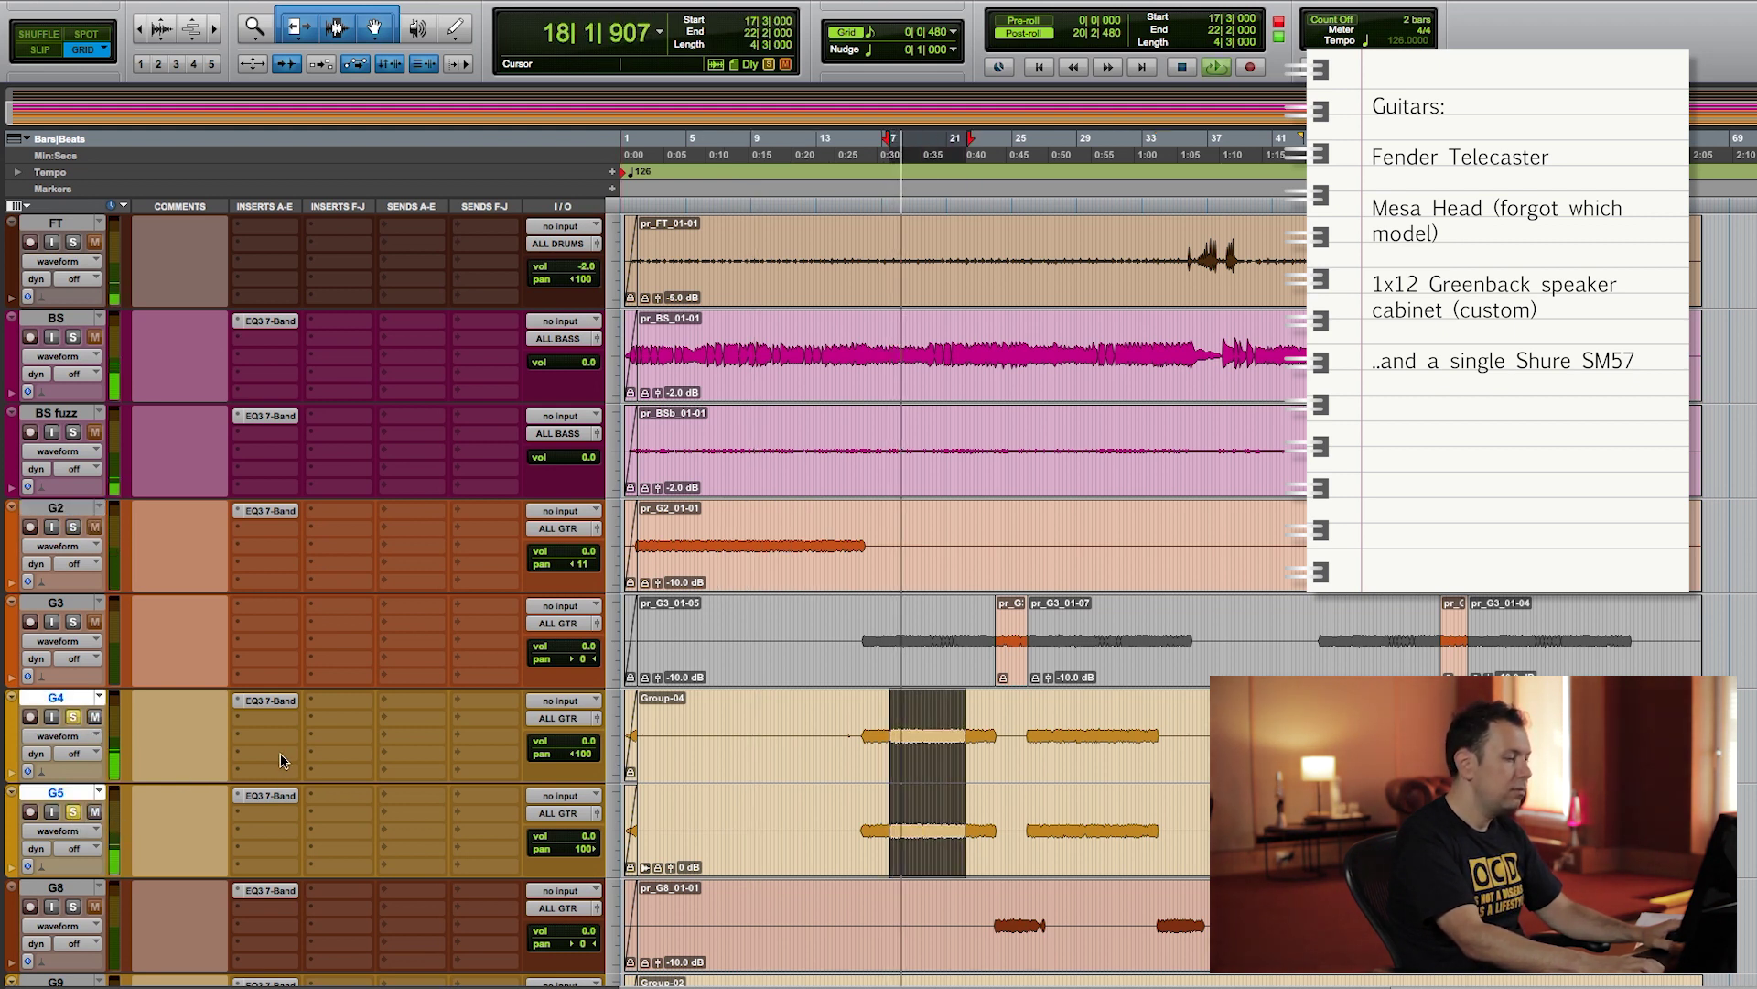
{"action": "scroll", "coordinate": [286, 776], "scroll_direction": "down", "scroll_amount": 3}
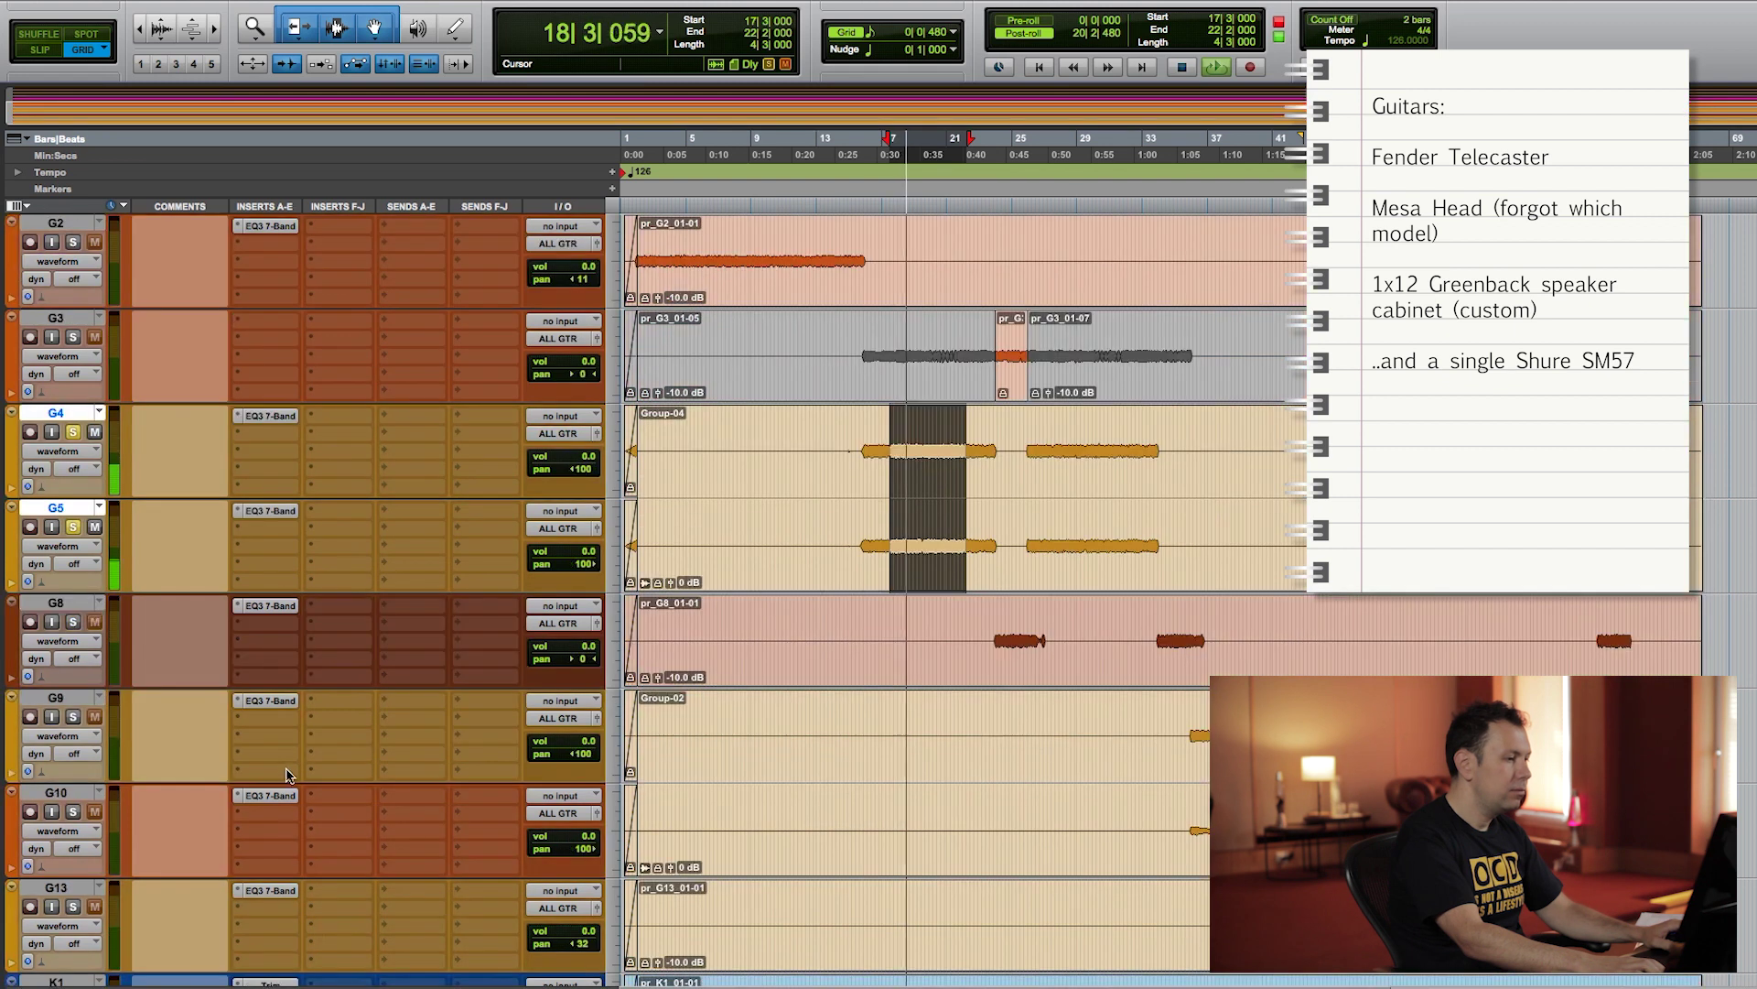
Step: Solo the G8 guitar track and audition its first part from bar 25
{"action": "left_click", "coordinate": [73, 622]}
{"action": "key", "text": "space"}
{"action": "left_click", "coordinate": [999, 626]}
{"action": "key", "text": "space"}
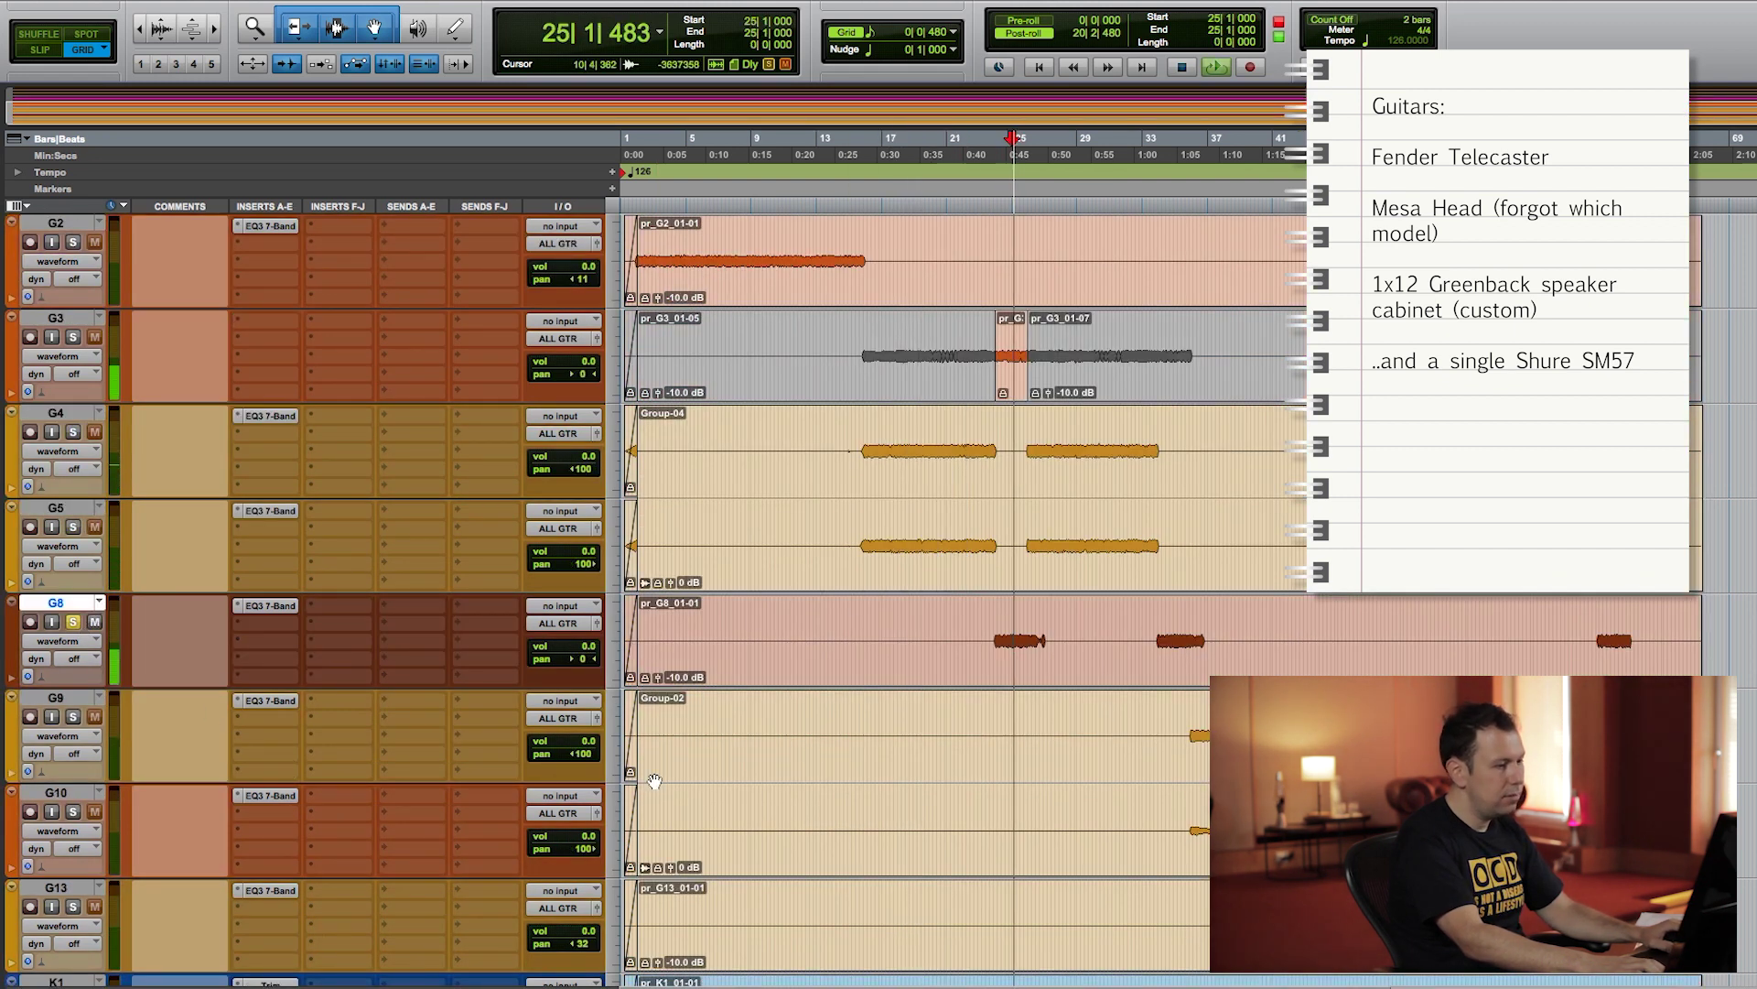
Step: Solo the G9 and G10 guitars and audition them together from bar 36 beat 2
{"action": "left_click", "coordinate": [77, 720]}
{"action": "key", "text": "space"}
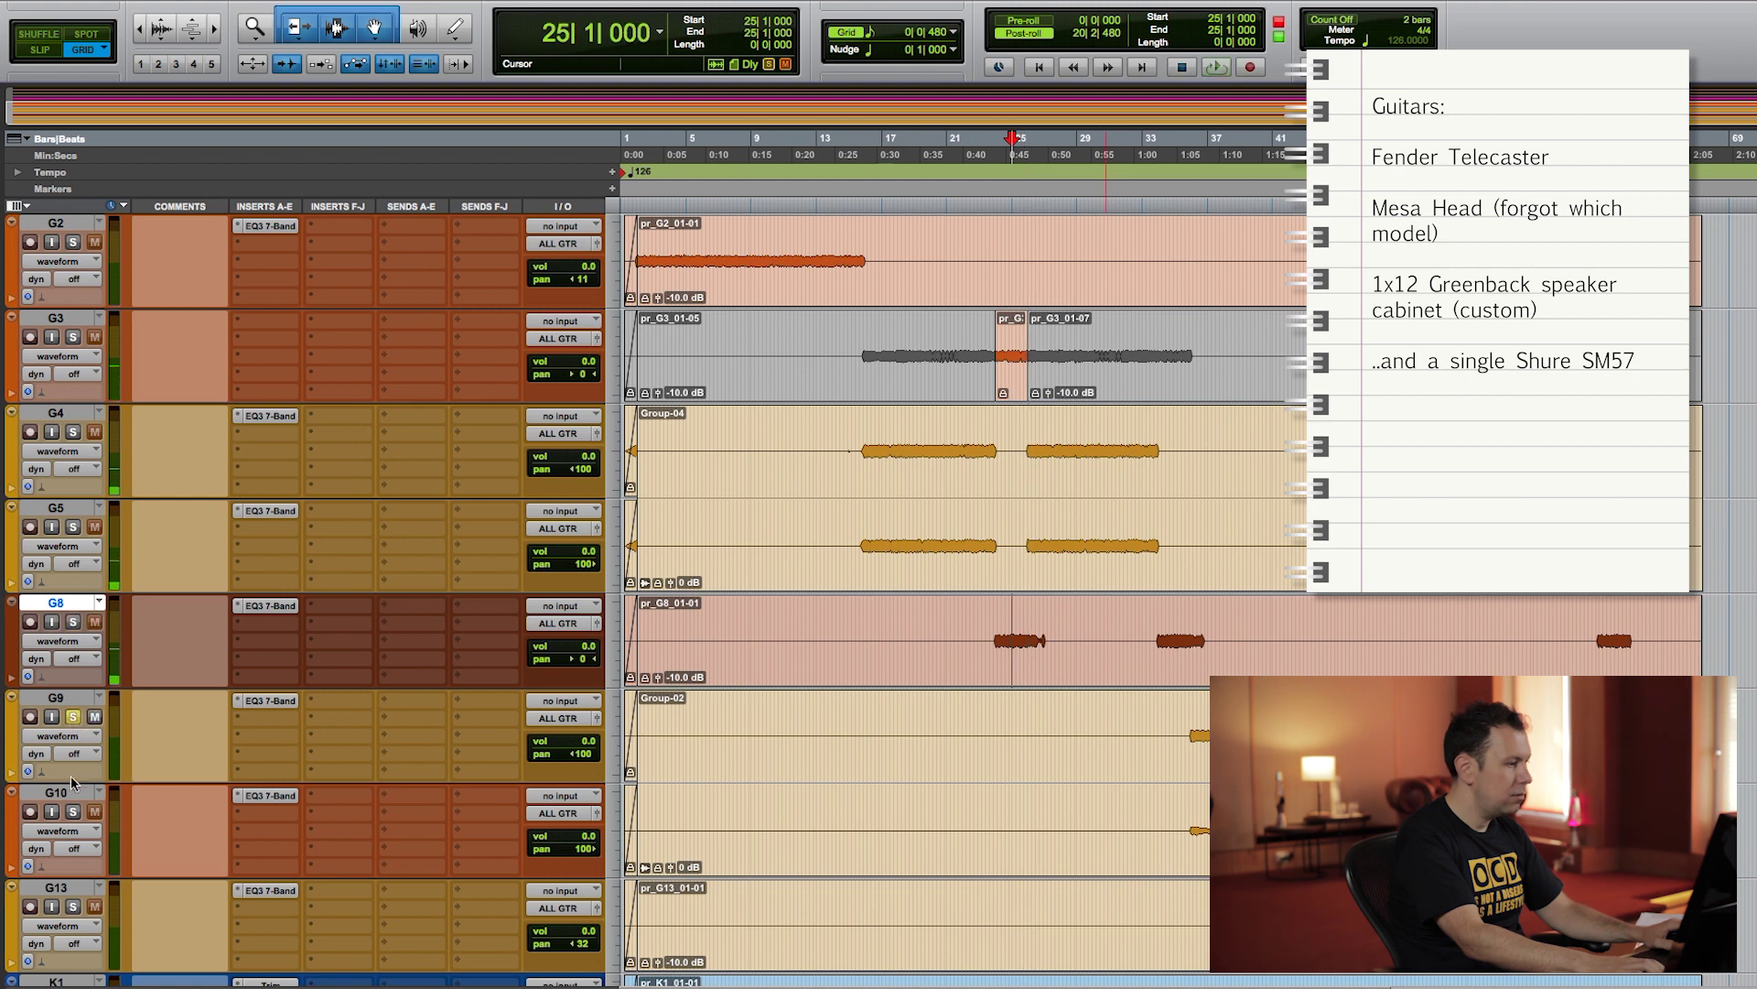
{"action": "left_click_drag", "start_coordinate": [1199, 732], "coordinate": [1198, 823]}
{"action": "scroll", "coordinate": [809, 695], "scroll_direction": "down", "scroll_amount": 3}
{"action": "key", "text": "space"}
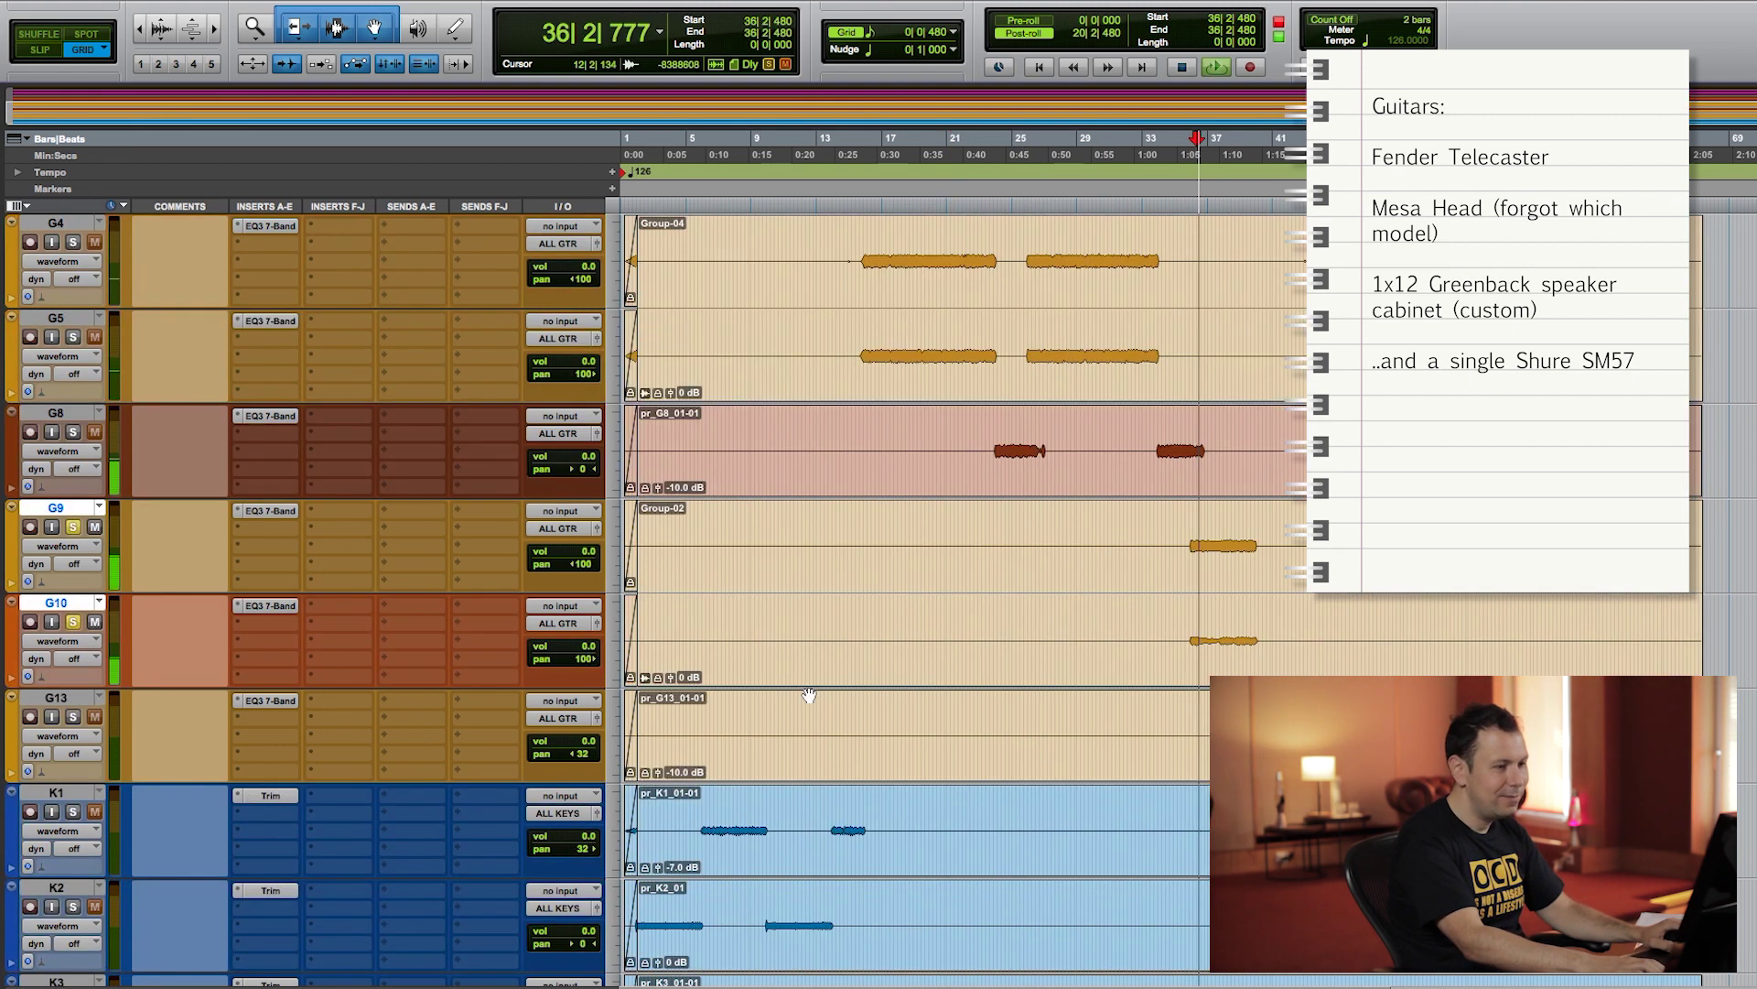
{"action": "key", "text": "space"}
Step: Solo the G13 guitar track and audition its part from bar 45
{"action": "left_click", "coordinate": [73, 716]}
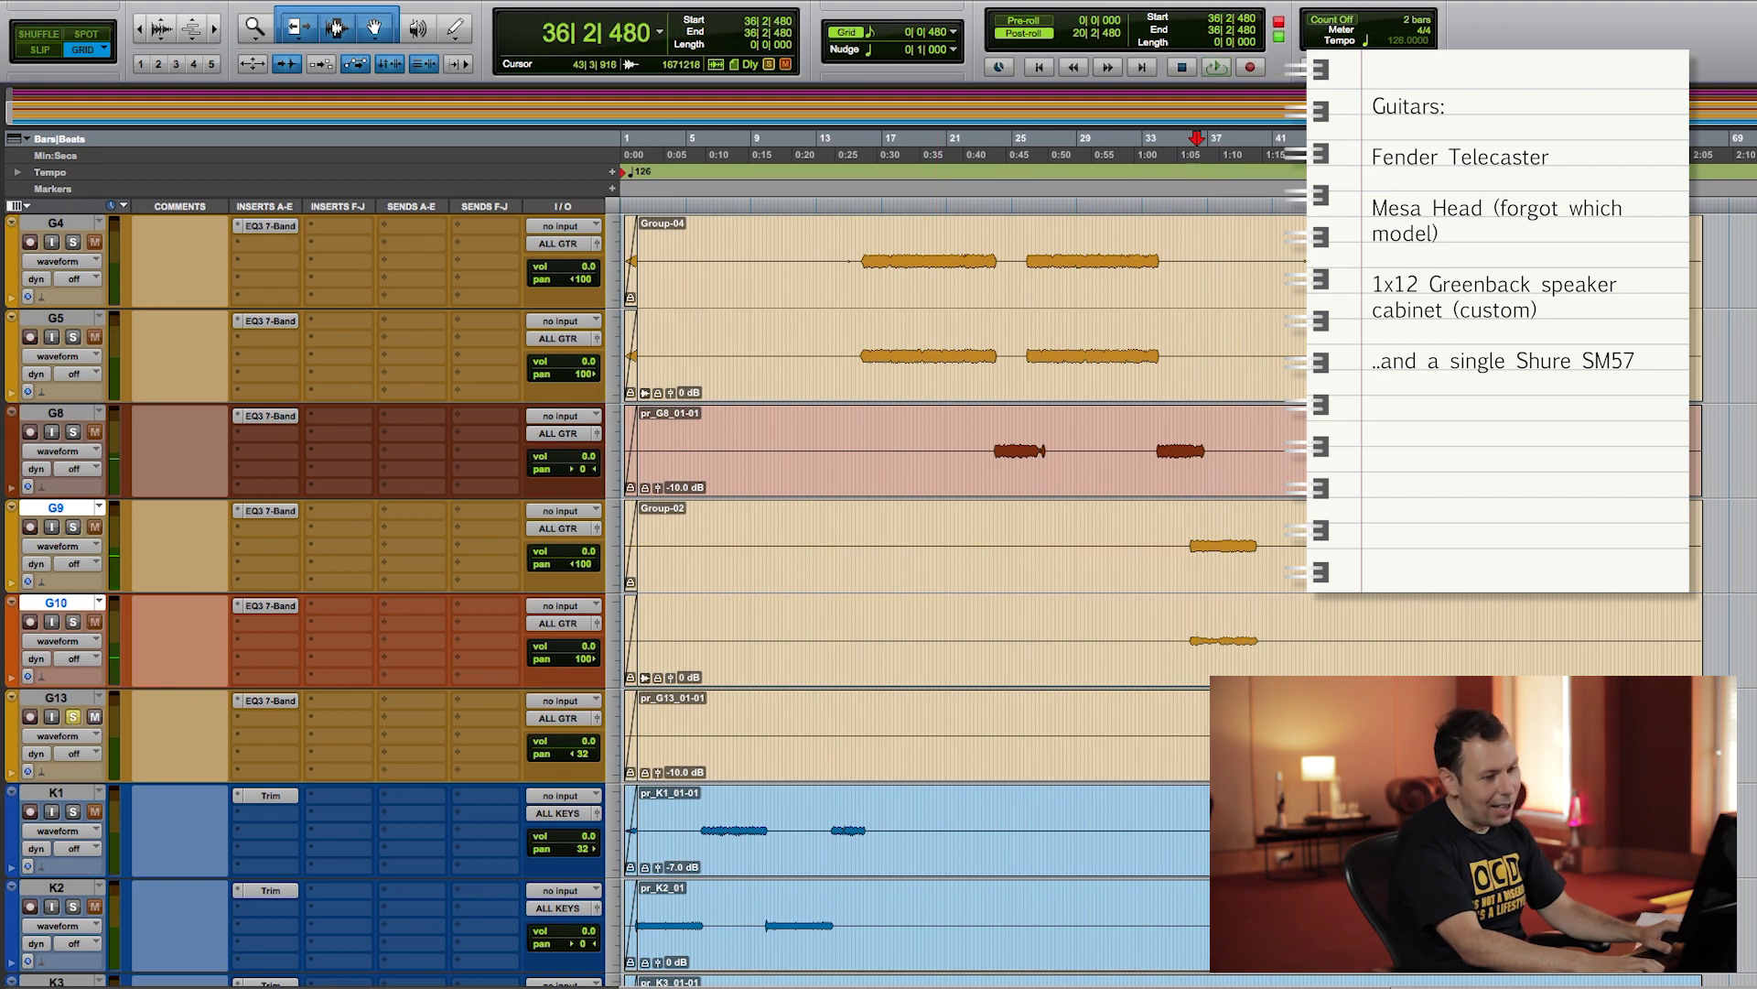
{"action": "left_click", "coordinate": [1338, 732]}
{"action": "key", "text": "space"}
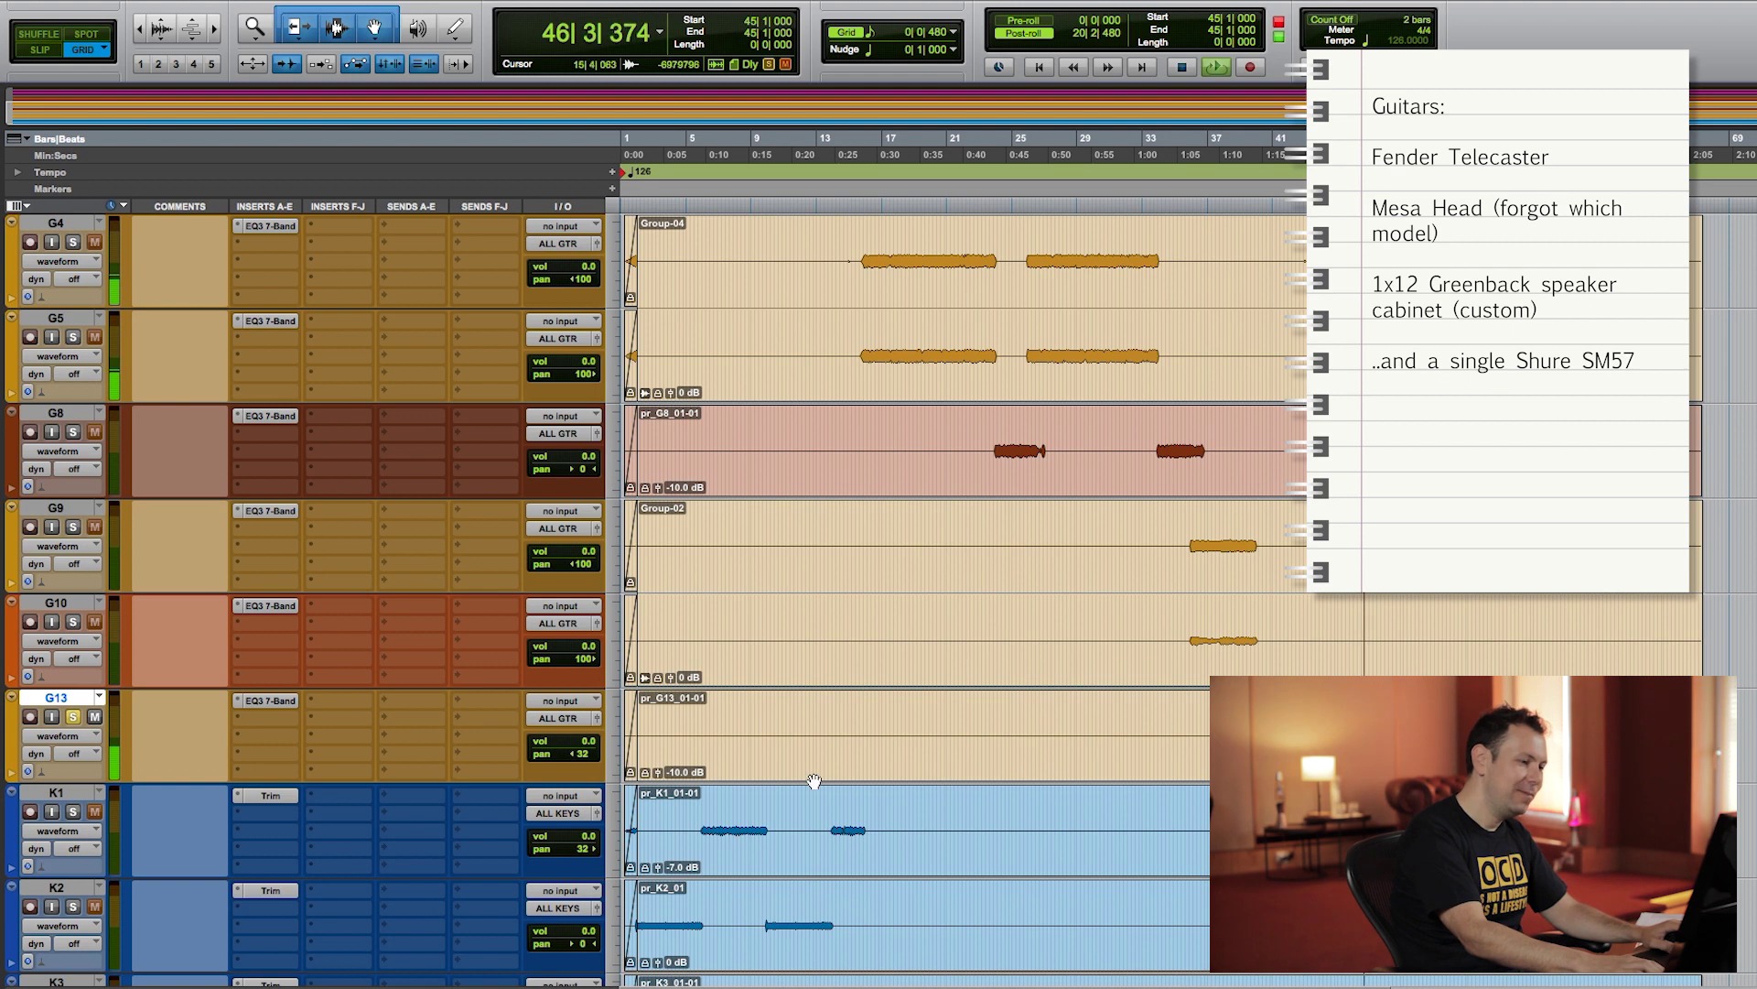
{"action": "key", "text": "space"}
Step: Solo the K1 keyboard track, select from bar 6 beat 3 to bar 9 and audition it
{"action": "scroll", "coordinate": [814, 781], "scroll_direction": "down", "scroll_amount": 3}
{"action": "left_click_drag", "start_coordinate": [714, 531], "coordinate": [754, 540]}
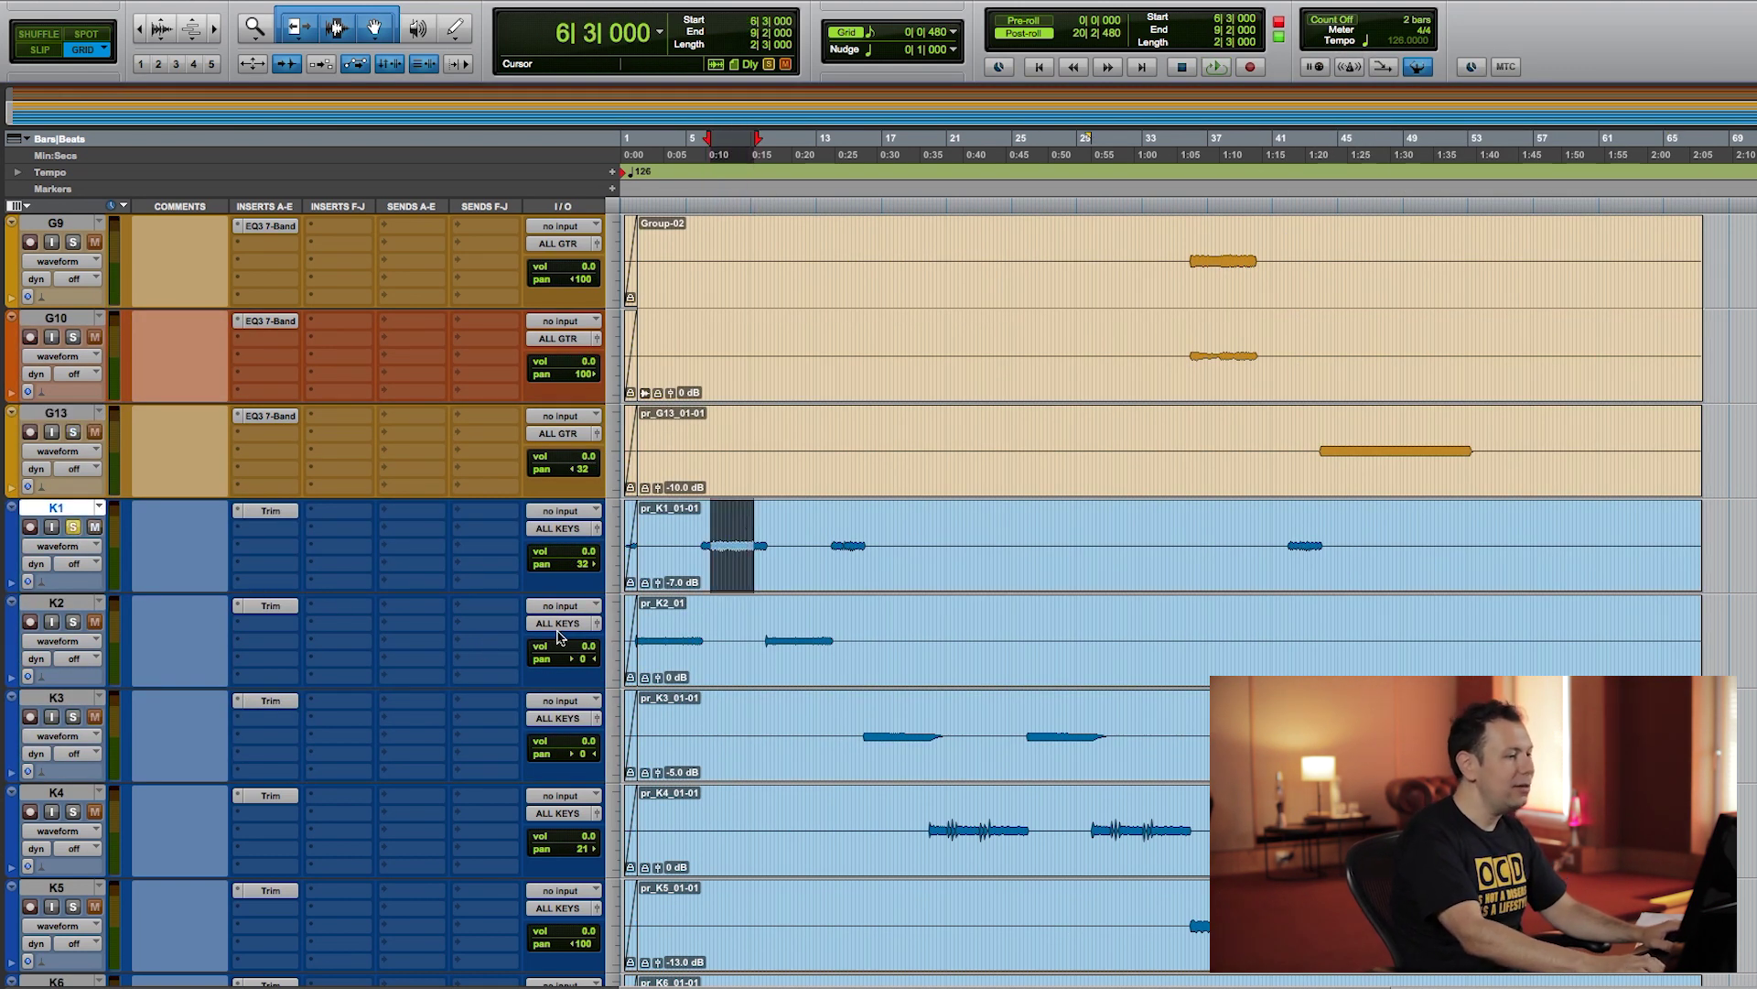
{"action": "key", "text": "space"}
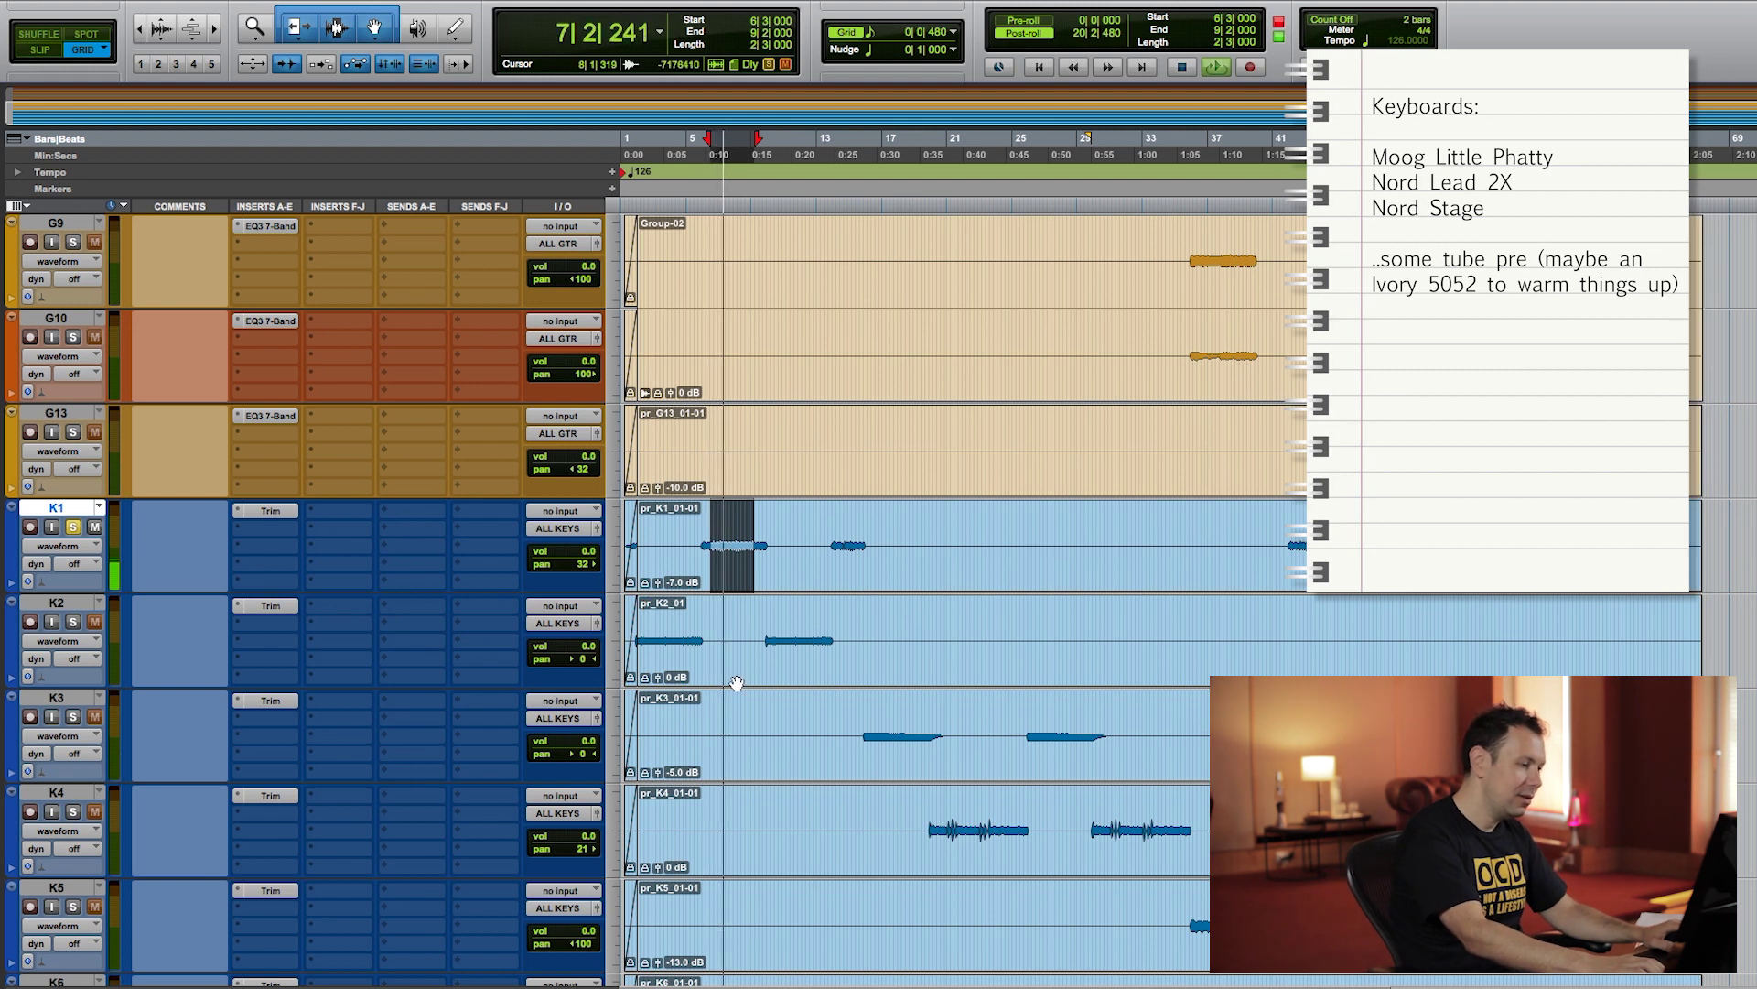
Step: Solo the K2 keyboard track, select from bar 10 beat 2 to bar 13 beat 4 and audition it
{"action": "left_click_drag", "start_coordinate": [773, 636], "coordinate": [828, 641]}
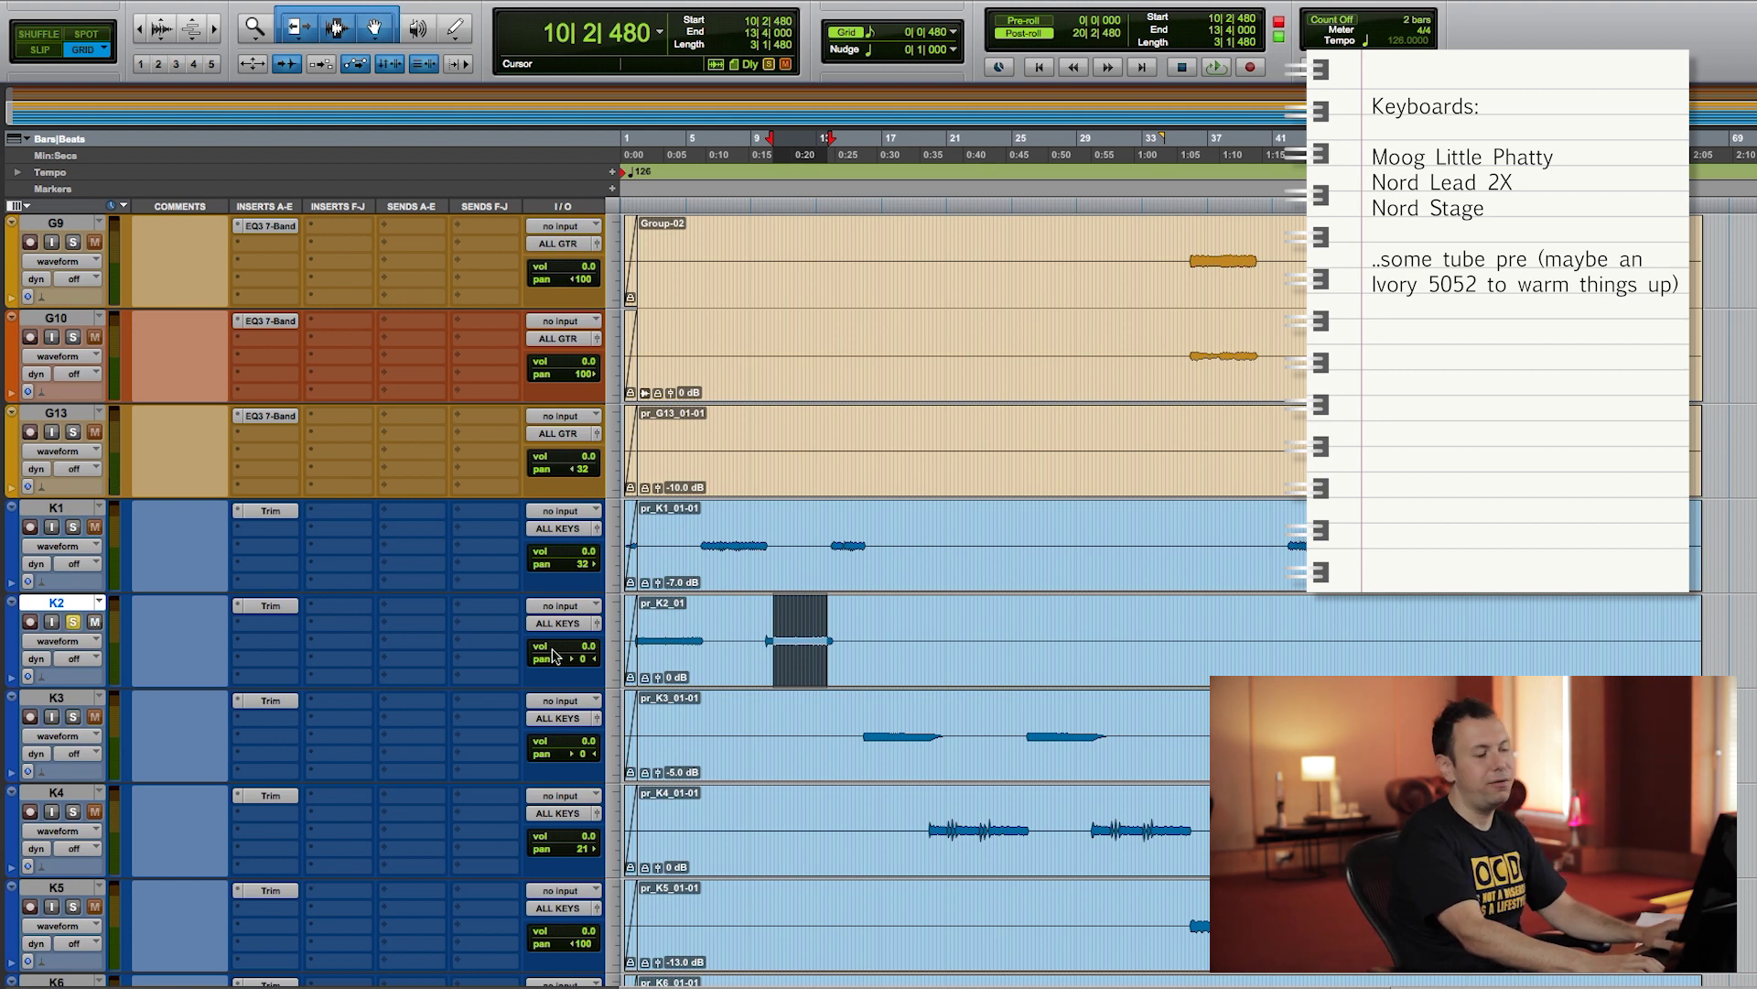
{"action": "key", "text": "space"}
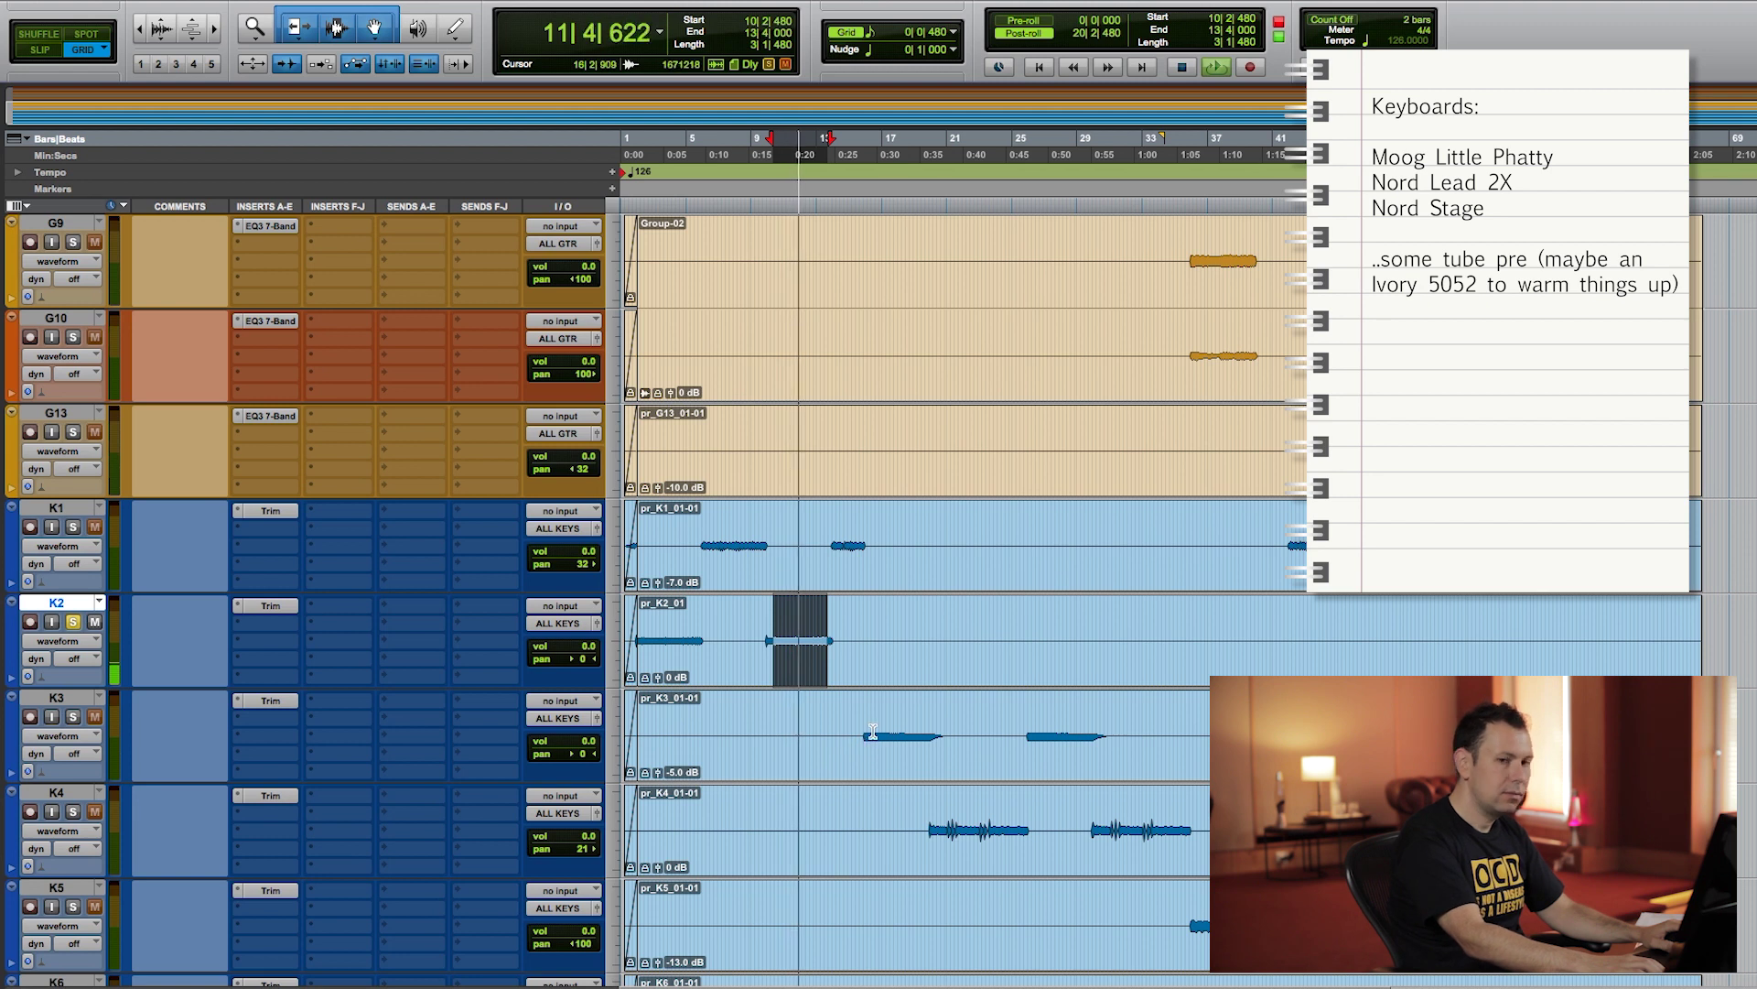
{"action": "key", "text": "space"}
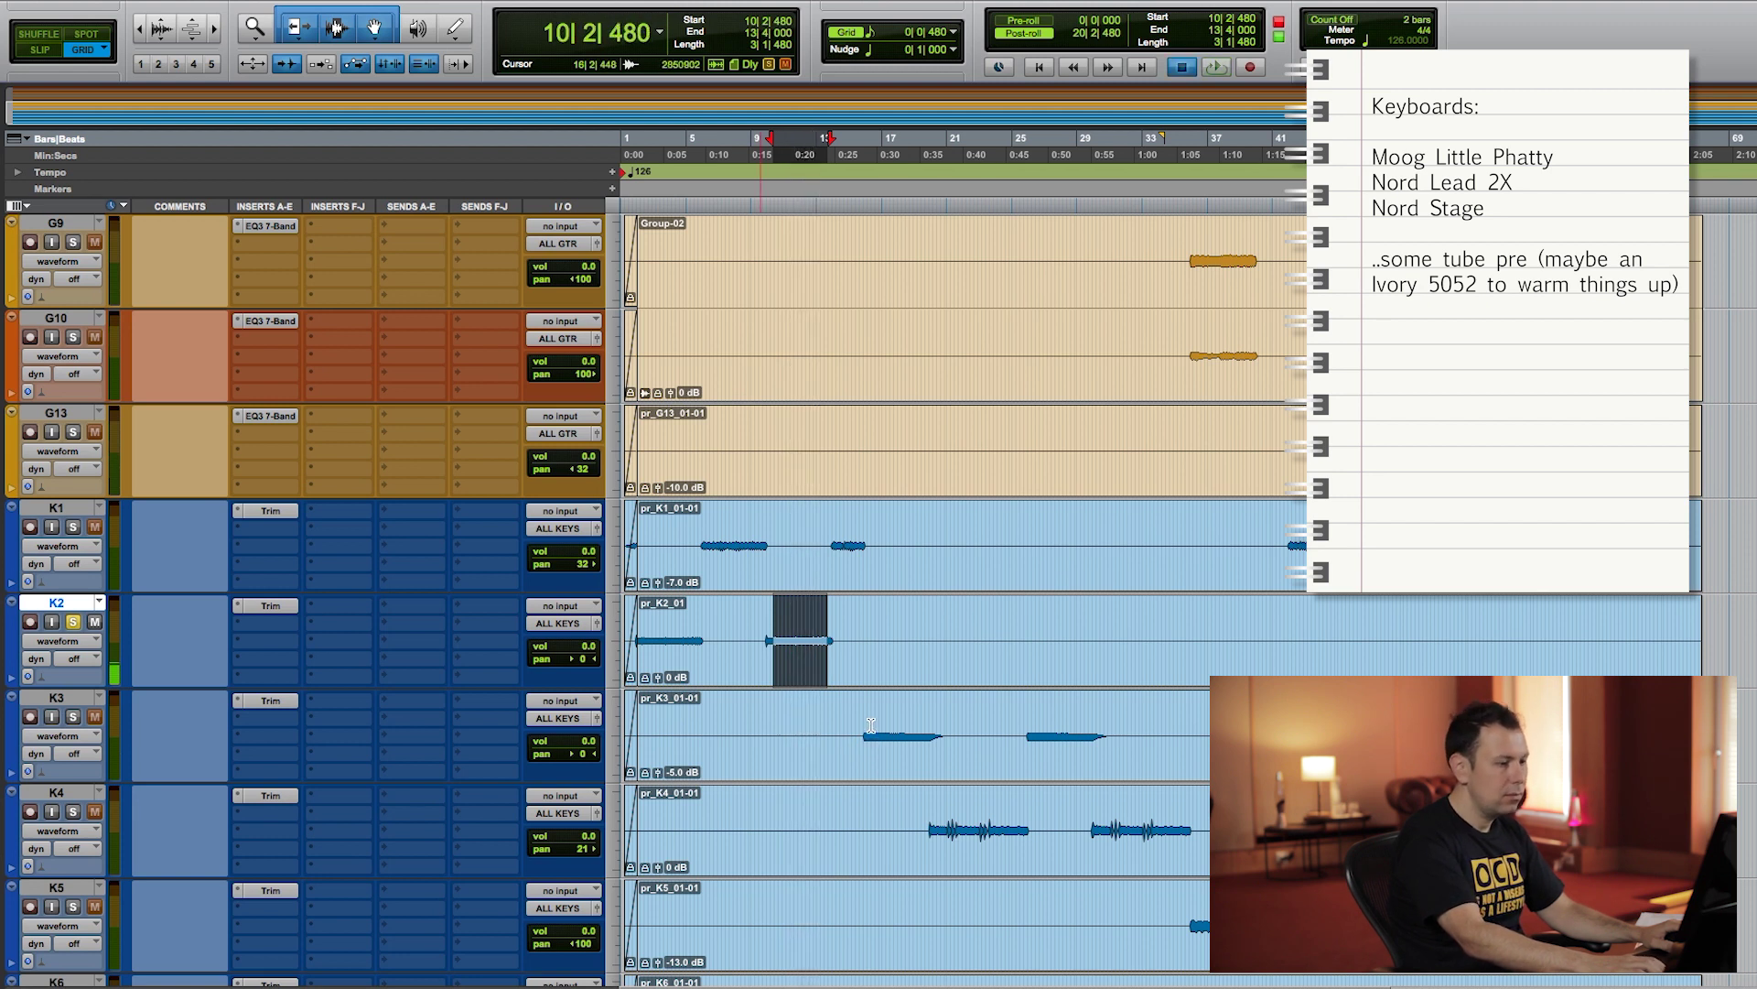
Step: Select the first part of the K3 keyboard track from bar 16 to bar 19, solo the track and audition it
{"action": "left_click_drag", "start_coordinate": [875, 733], "coordinate": [927, 733]}
{"action": "left_click", "coordinate": [74, 717]}
{"action": "key", "text": "space"}
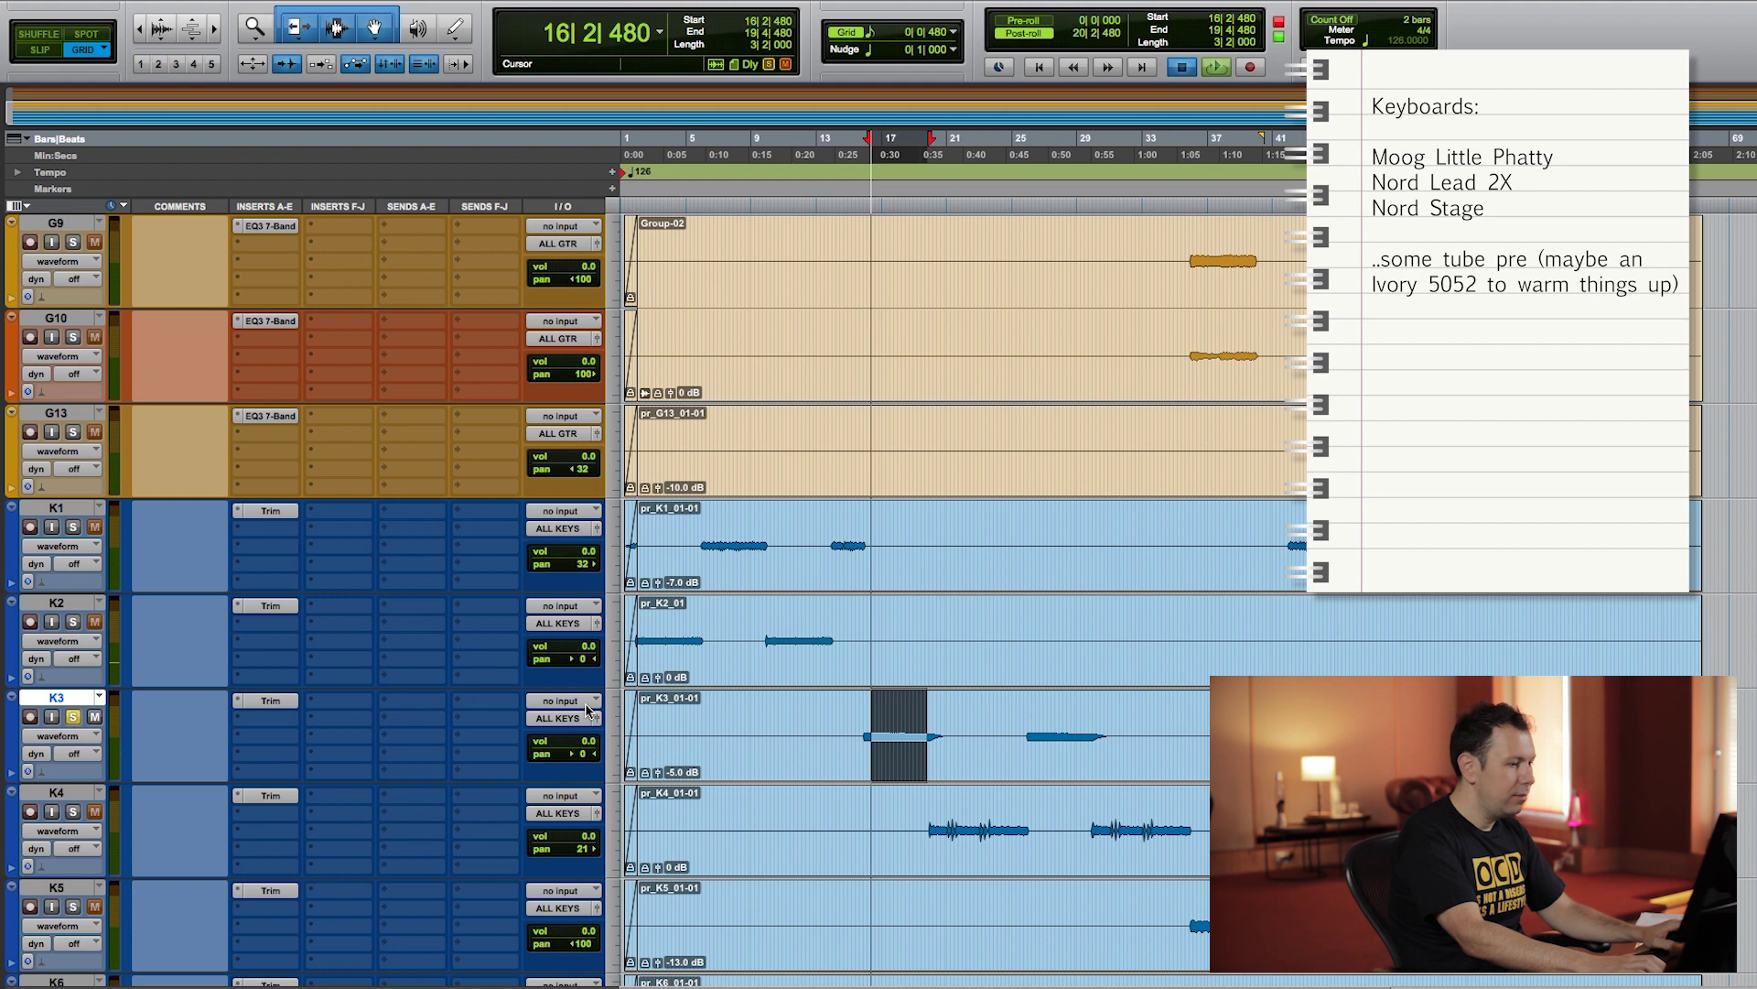
Step: Solo the K4 keyboard track, select from bar 19 beat 4 to bar 26 beat 2 and audition it
{"action": "scroll", "coordinate": [915, 659], "scroll_direction": "down", "scroll_amount": 3}
{"action": "key", "text": "space"}
{"action": "left_click_drag", "start_coordinate": [926, 639], "coordinate": [1032, 649]}
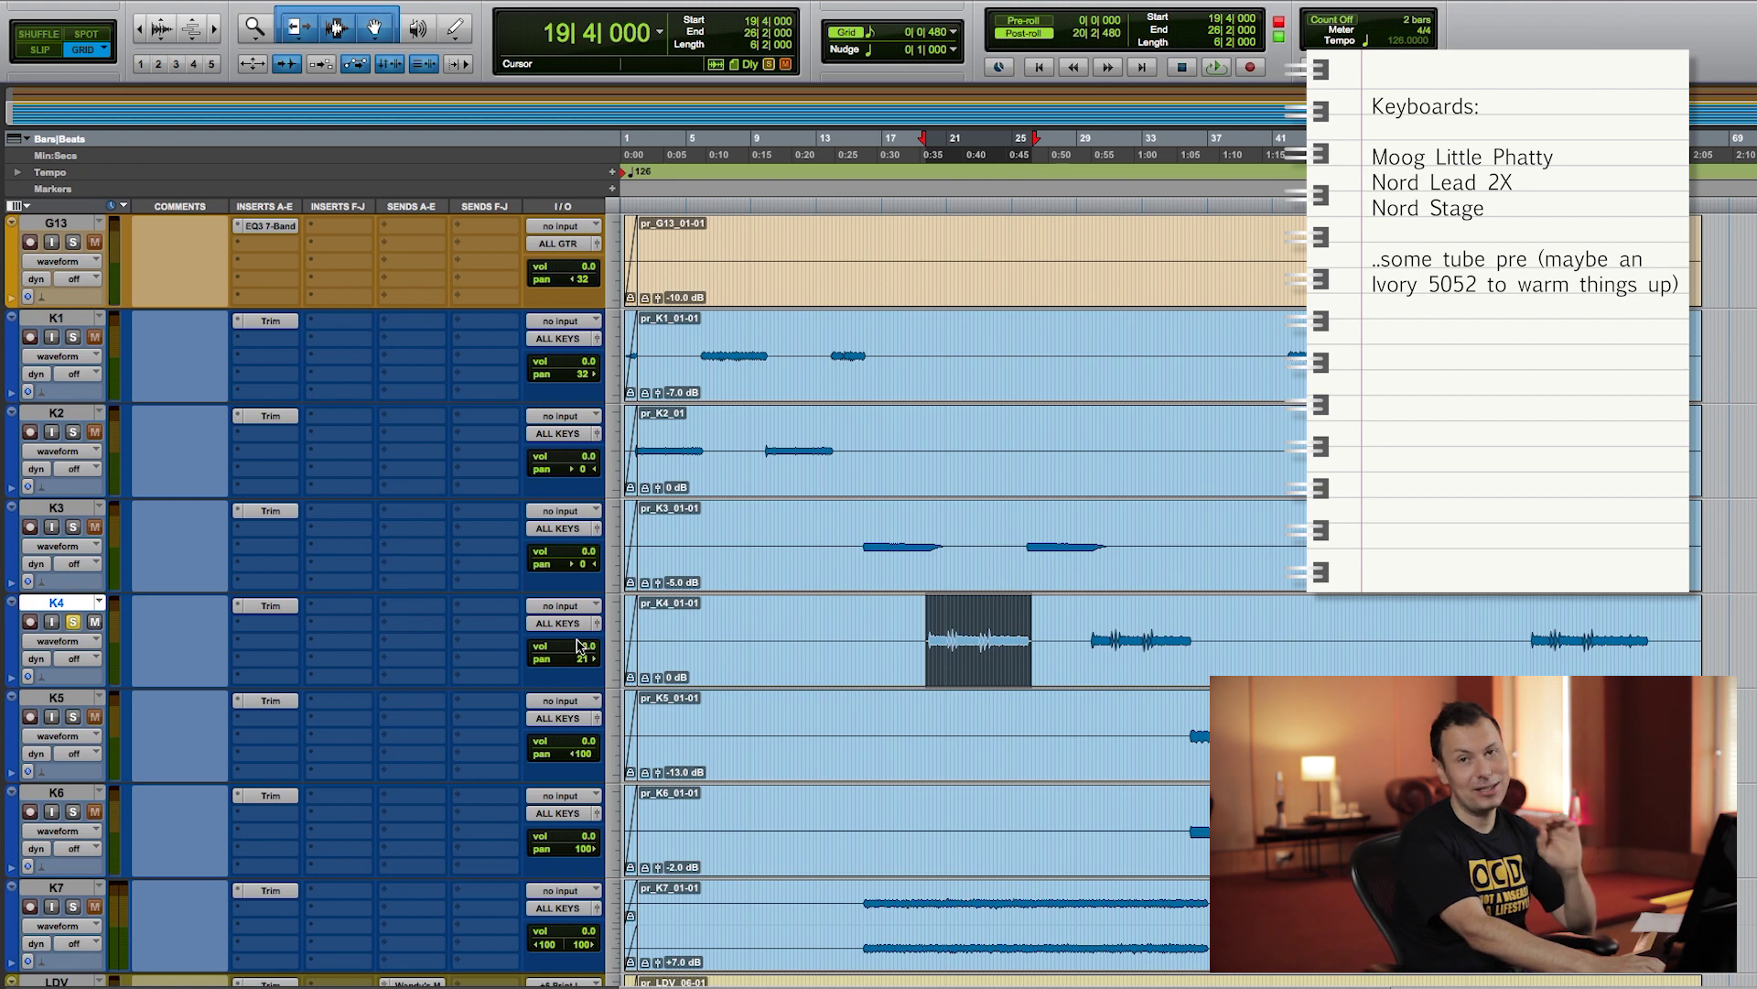
{"action": "key", "text": "space"}
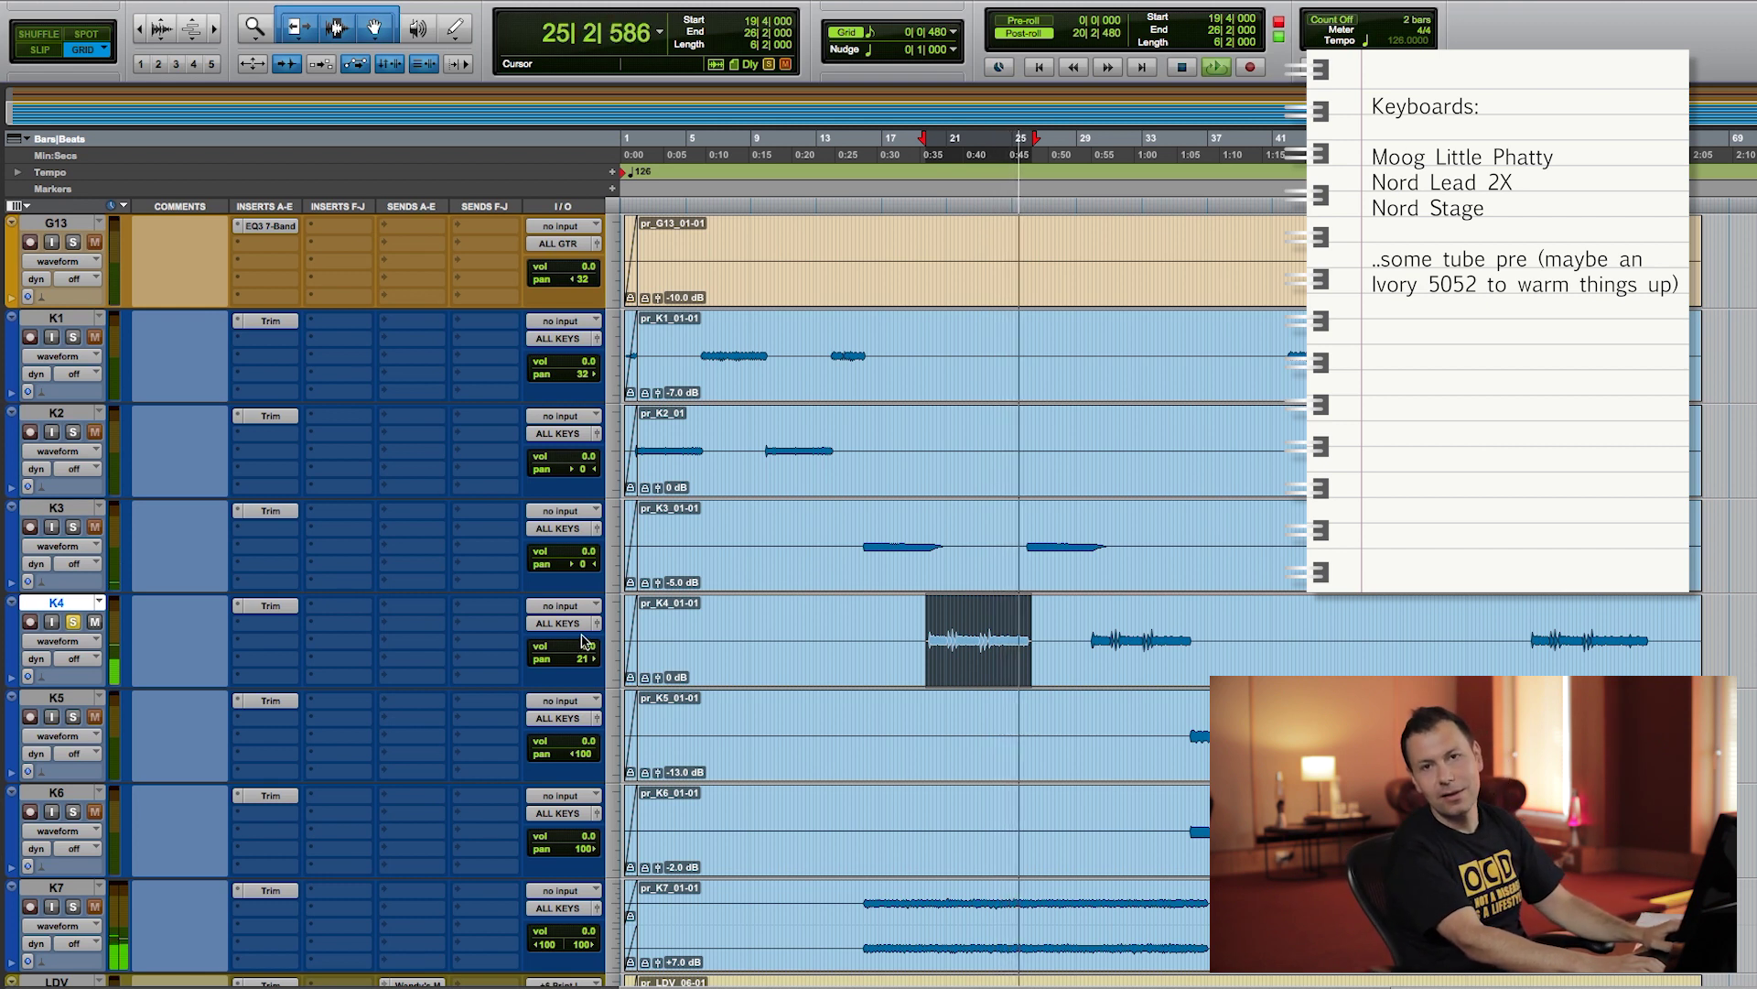
Step: Stop playback, solo the K5 keyboard track, select from bar 35 beat 4 to bar 43 and audition it
{"action": "key", "text": "space"}
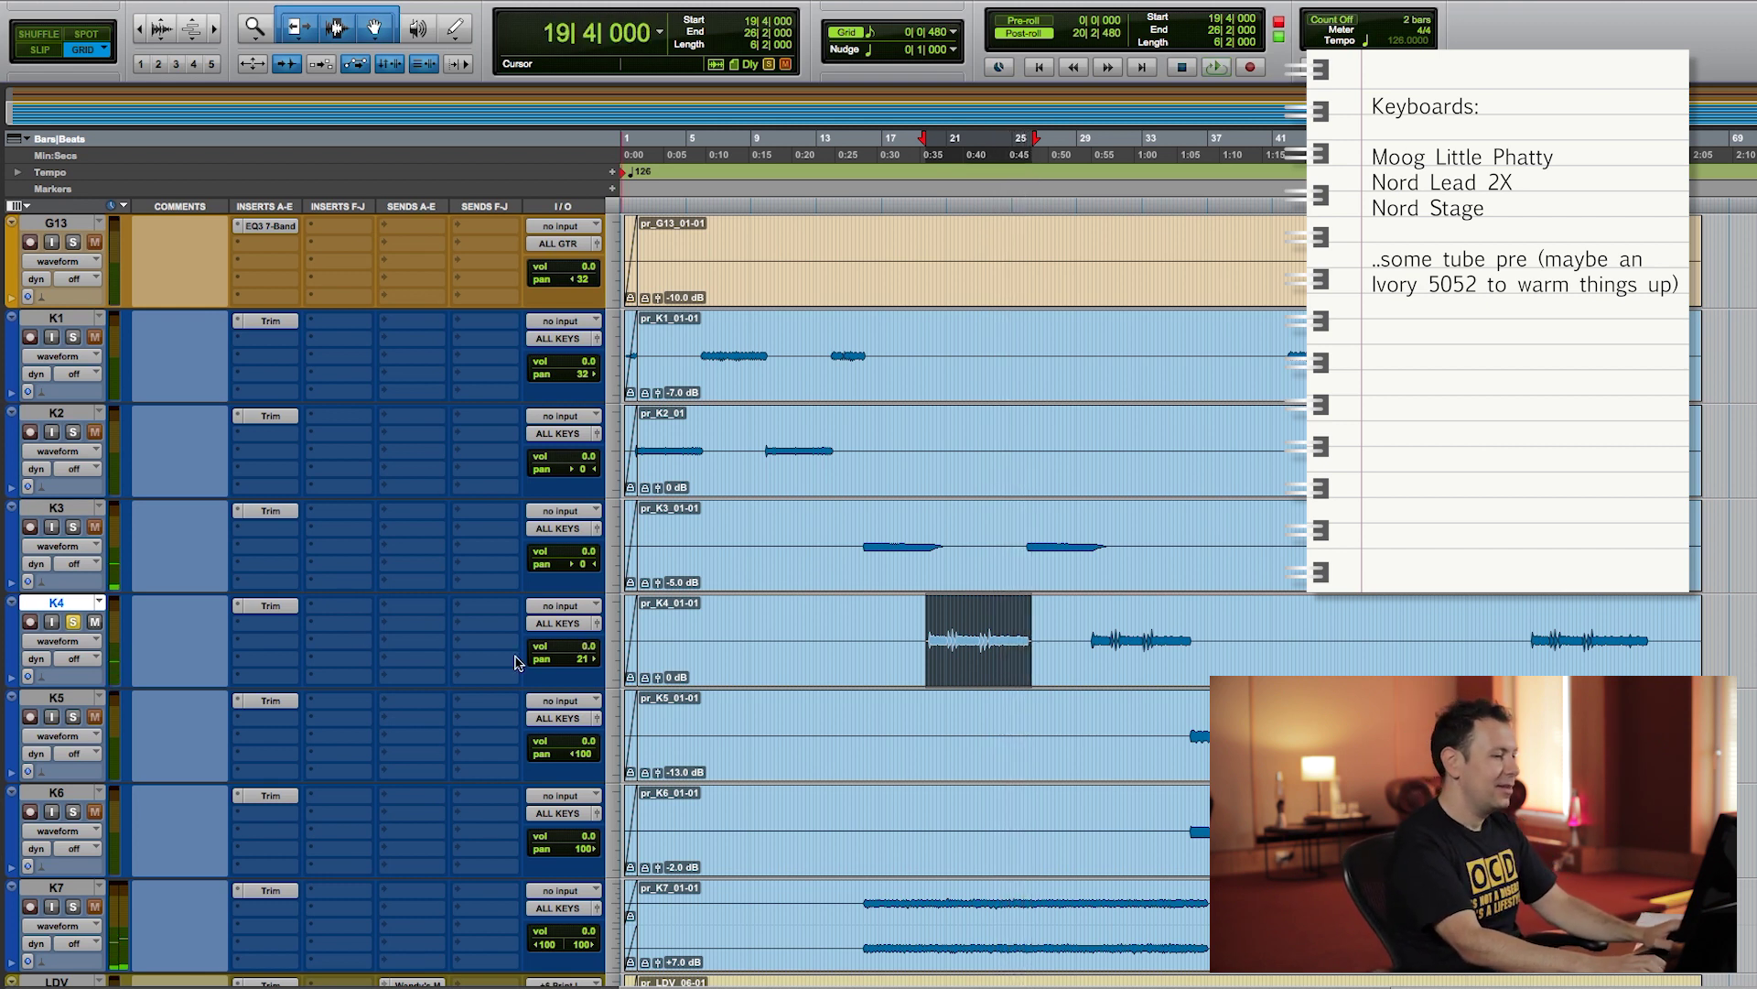
{"action": "scroll", "coordinate": [1113, 565], "scroll_direction": "down", "scroll_amount": 3}
{"action": "left_click_drag", "start_coordinate": [1191, 535], "coordinate": [1303, 538]}
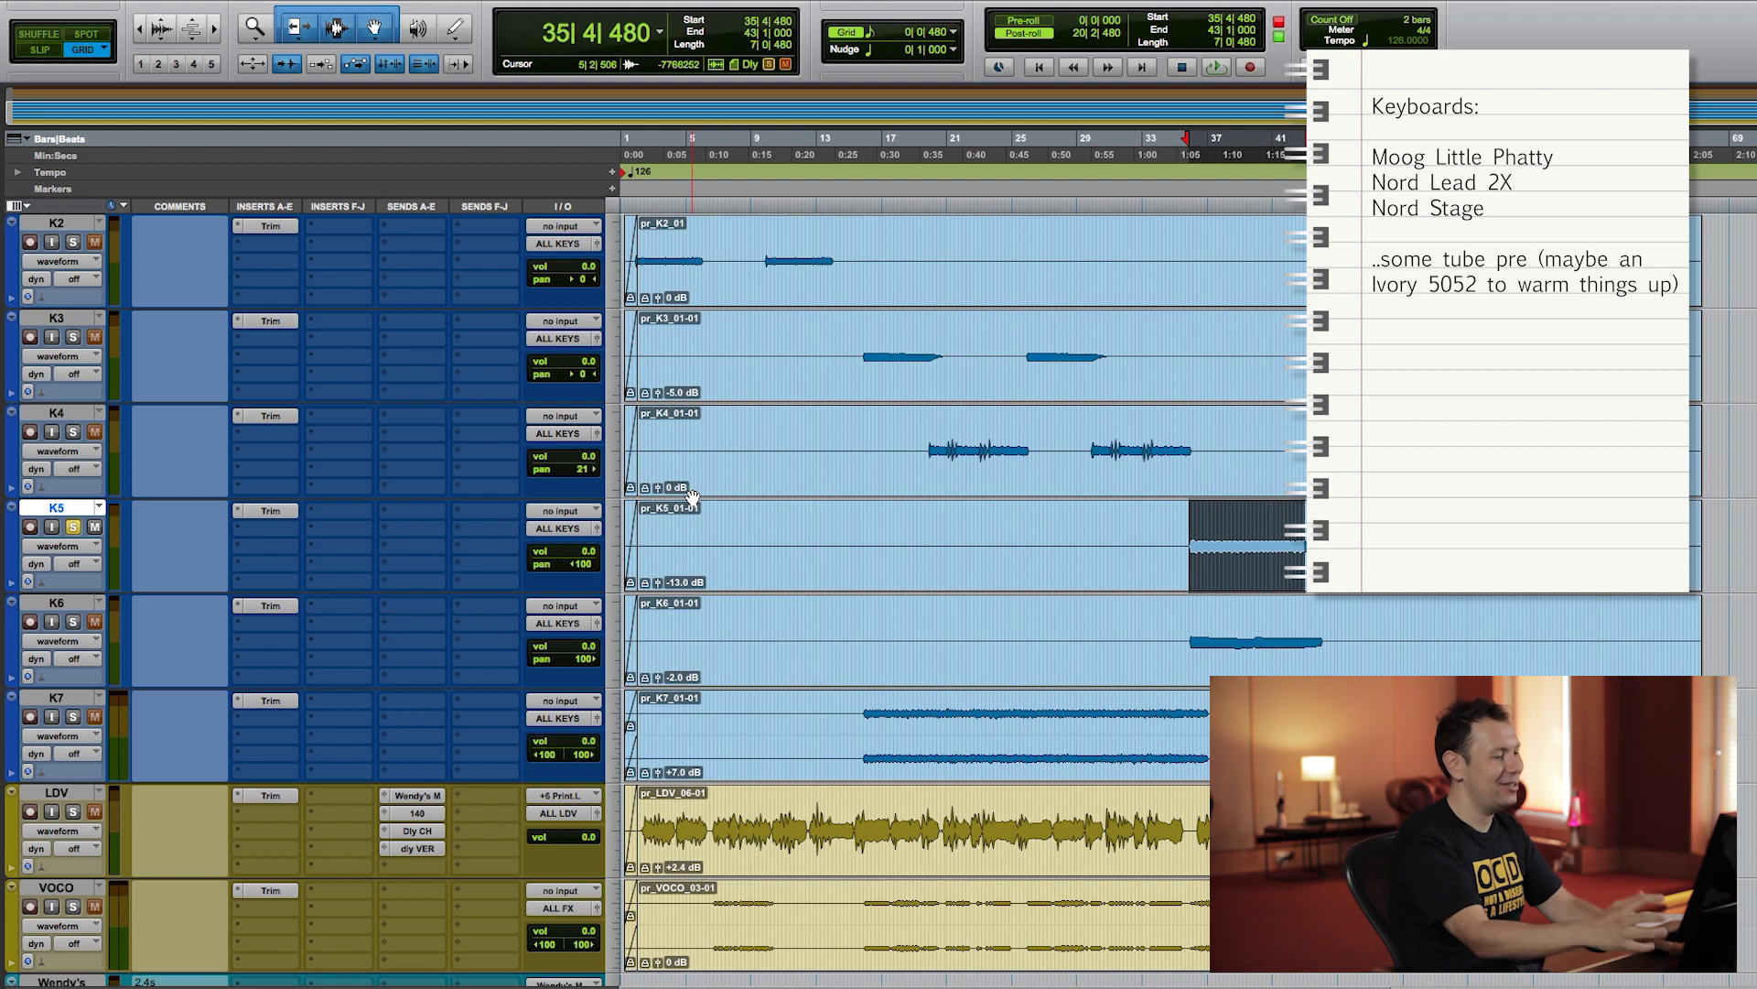
{"action": "key", "text": "space"}
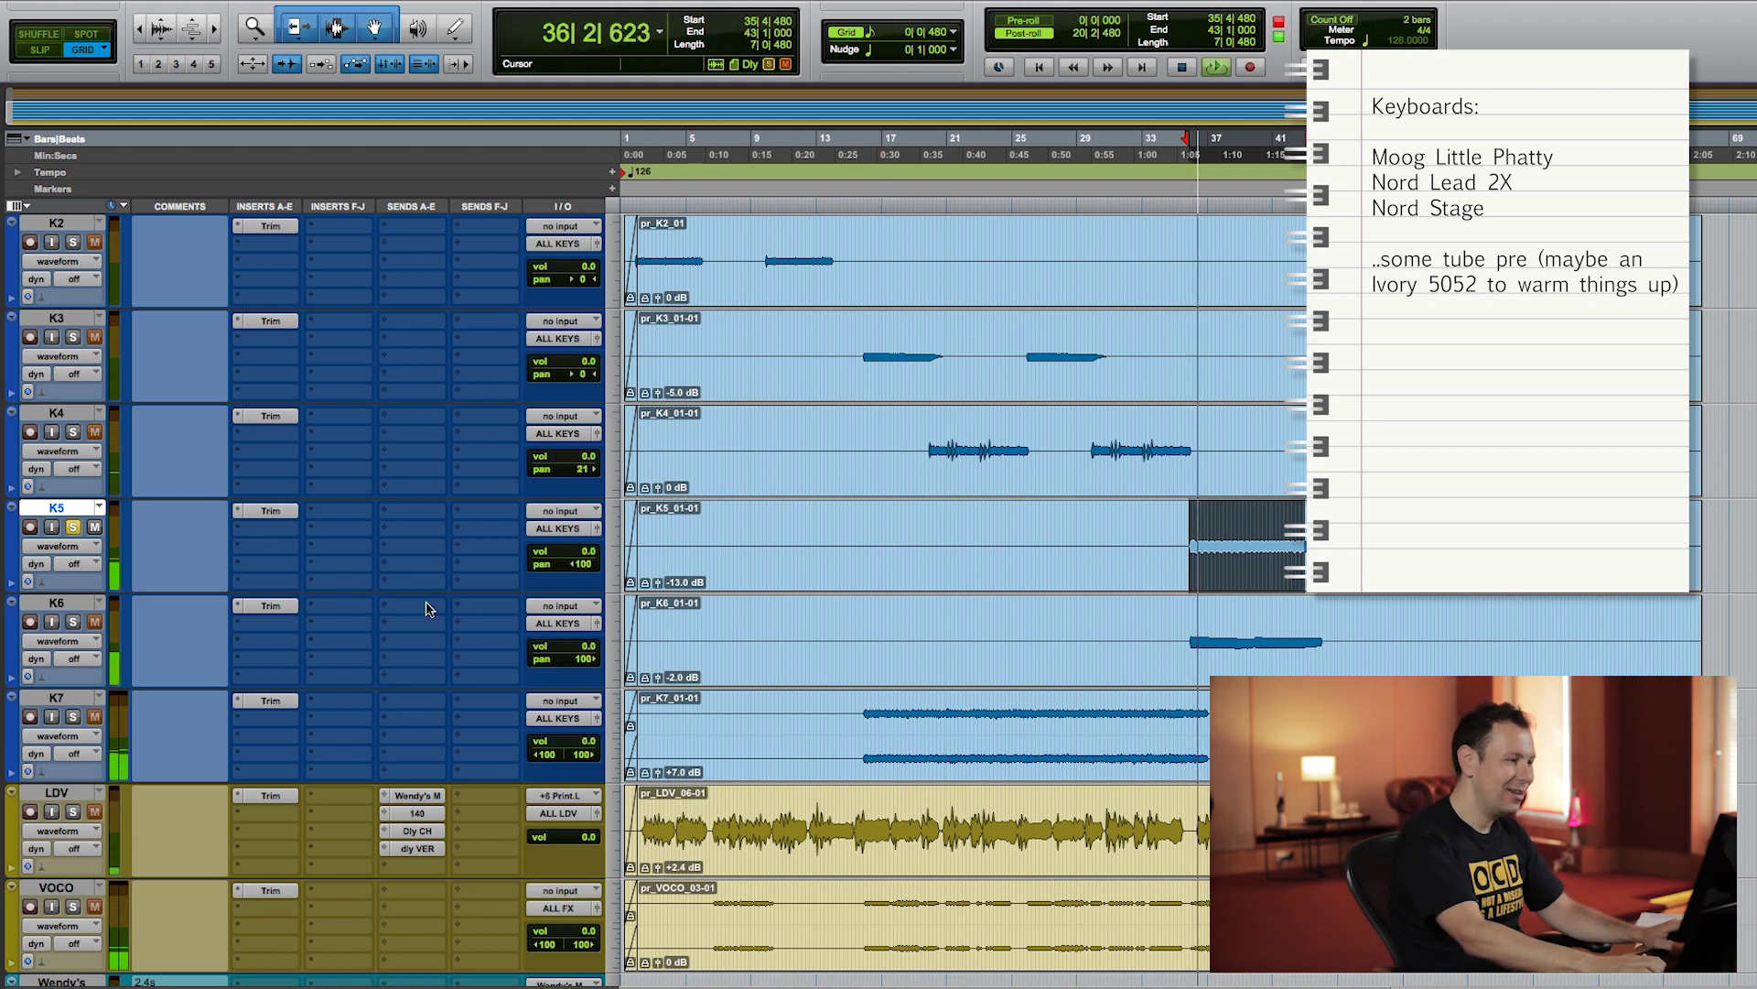
{"action": "key", "text": "space"}
Step: Solo the K6 keyboard track, select its part from bar 35 beat 4 to bar 44 and audition it
{"action": "left_click", "coordinate": [73, 622]}
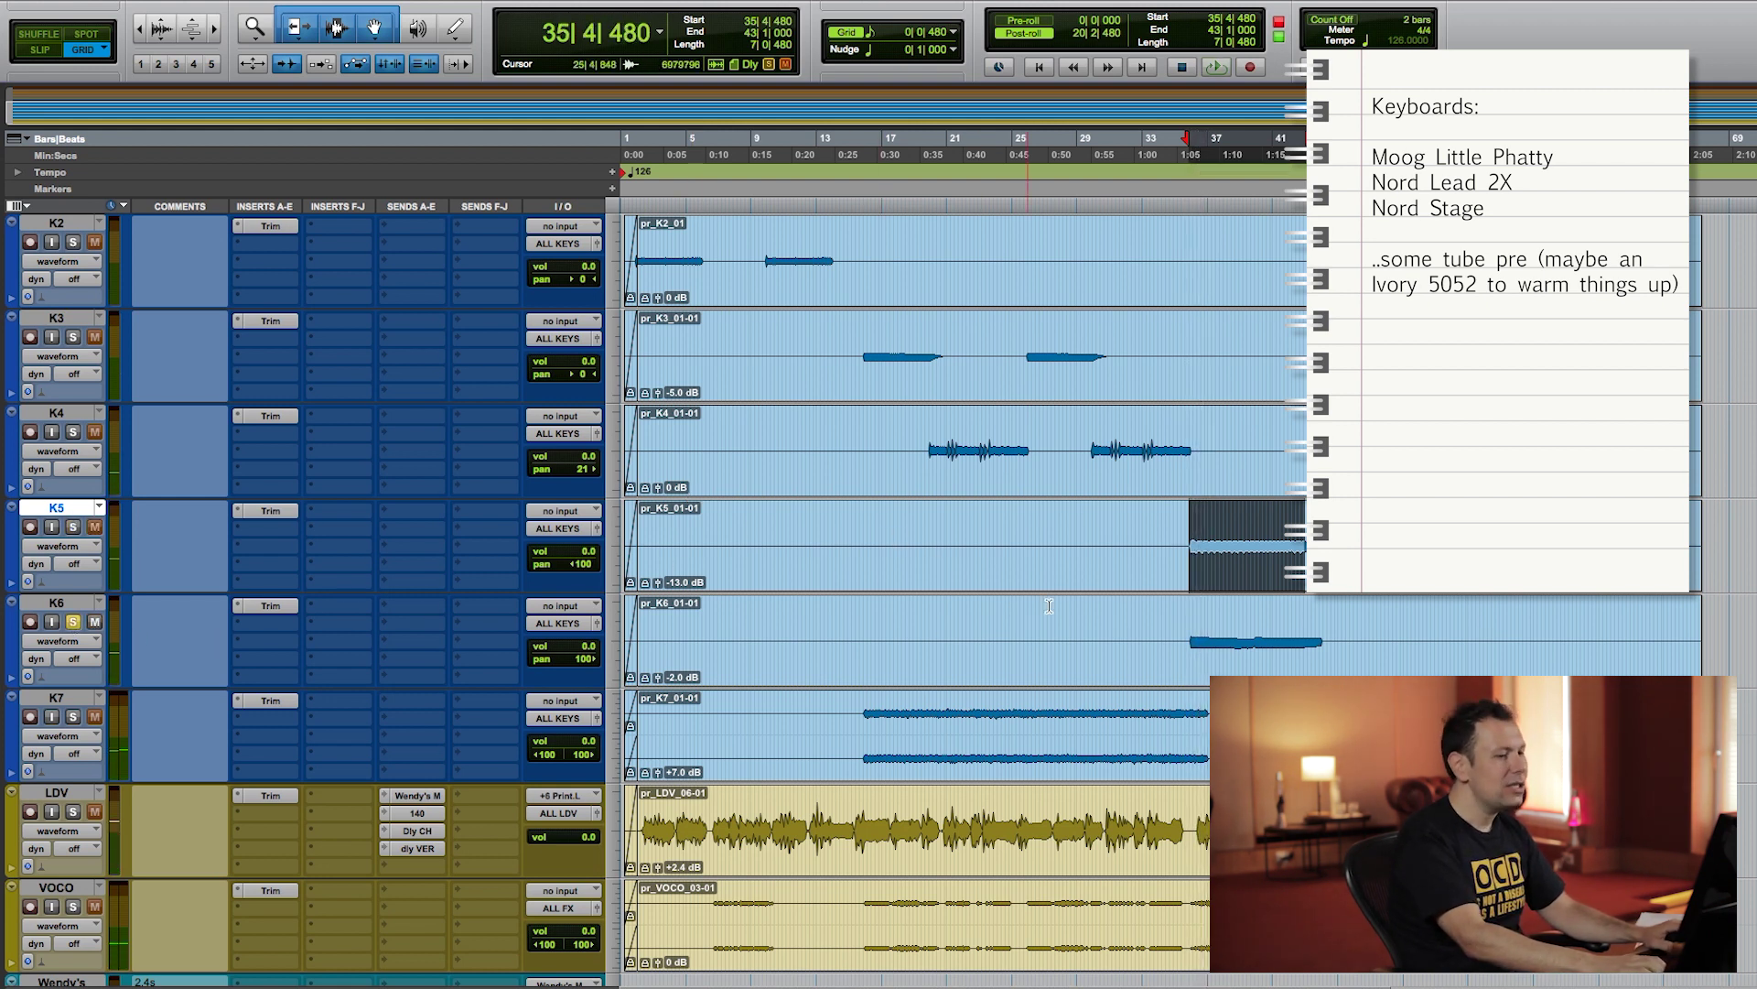
{"action": "left_click_drag", "start_coordinate": [1188, 610], "coordinate": [1323, 620]}
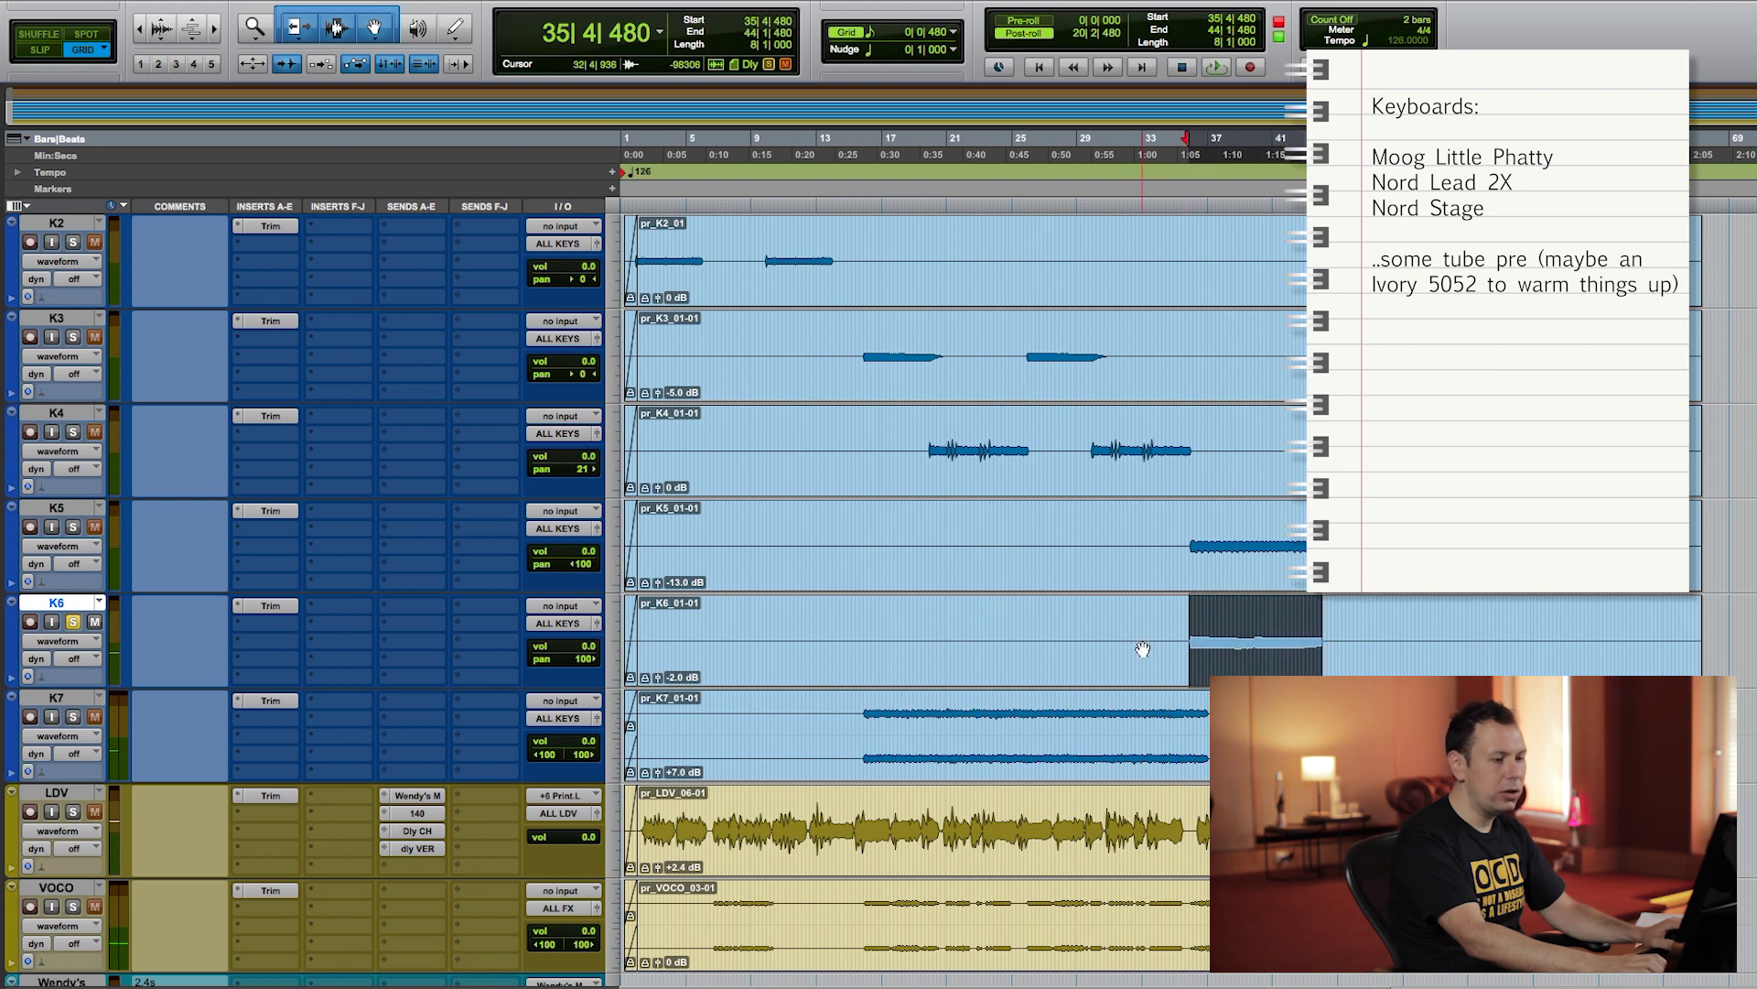
{"action": "key", "text": "space"}
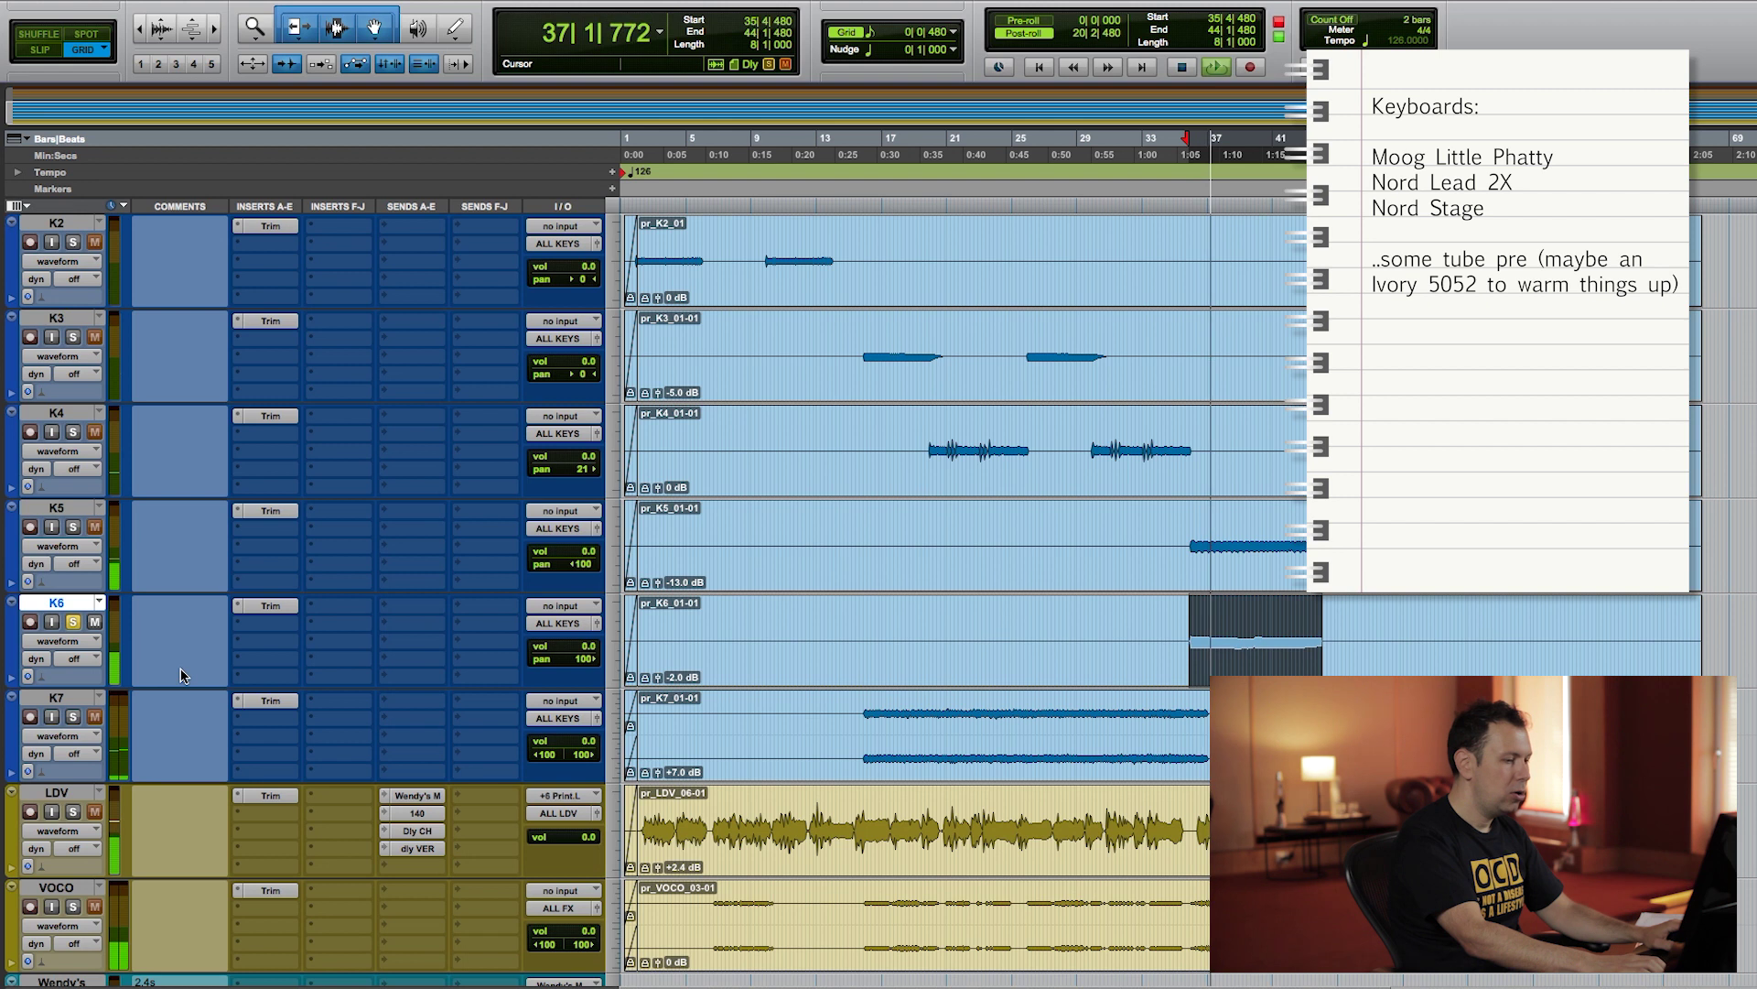
{"action": "key", "text": "space"}
Step: Select from bar 17 beat 4 to bar 35 on the K7 keyboard track, solo the track and audition it
{"action": "left_click_drag", "start_coordinate": [902, 702], "coordinate": [1176, 705]}
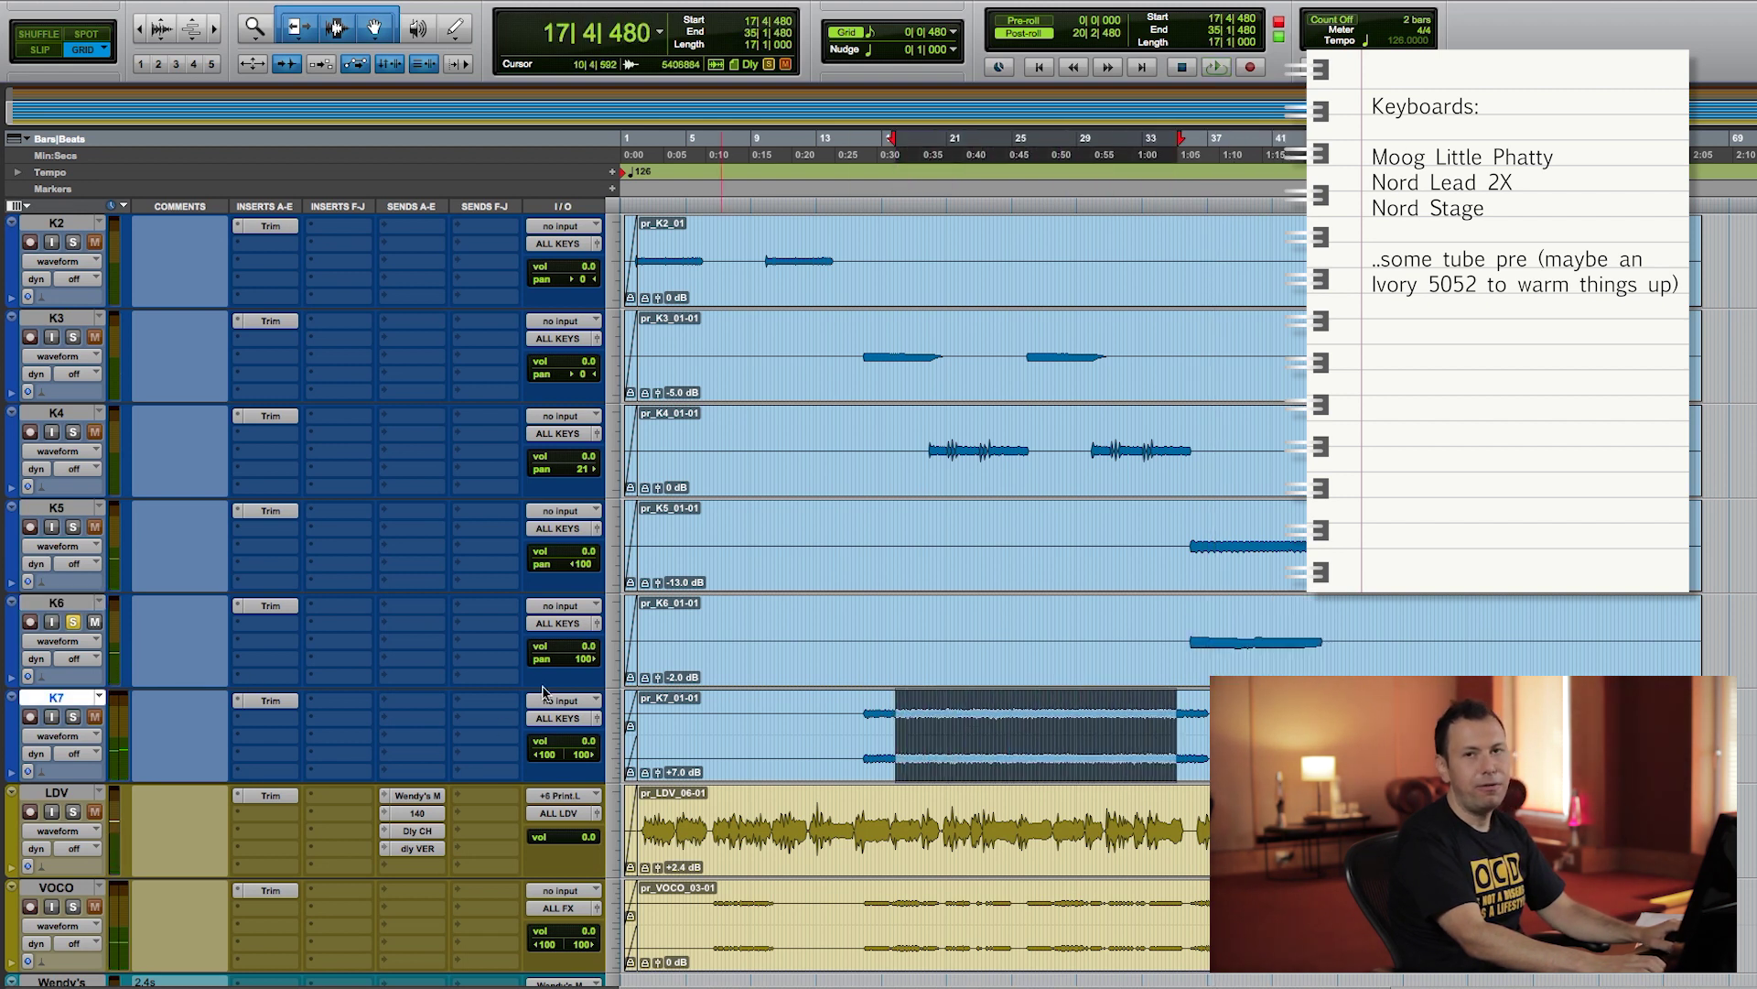
{"action": "key", "text": "space"}
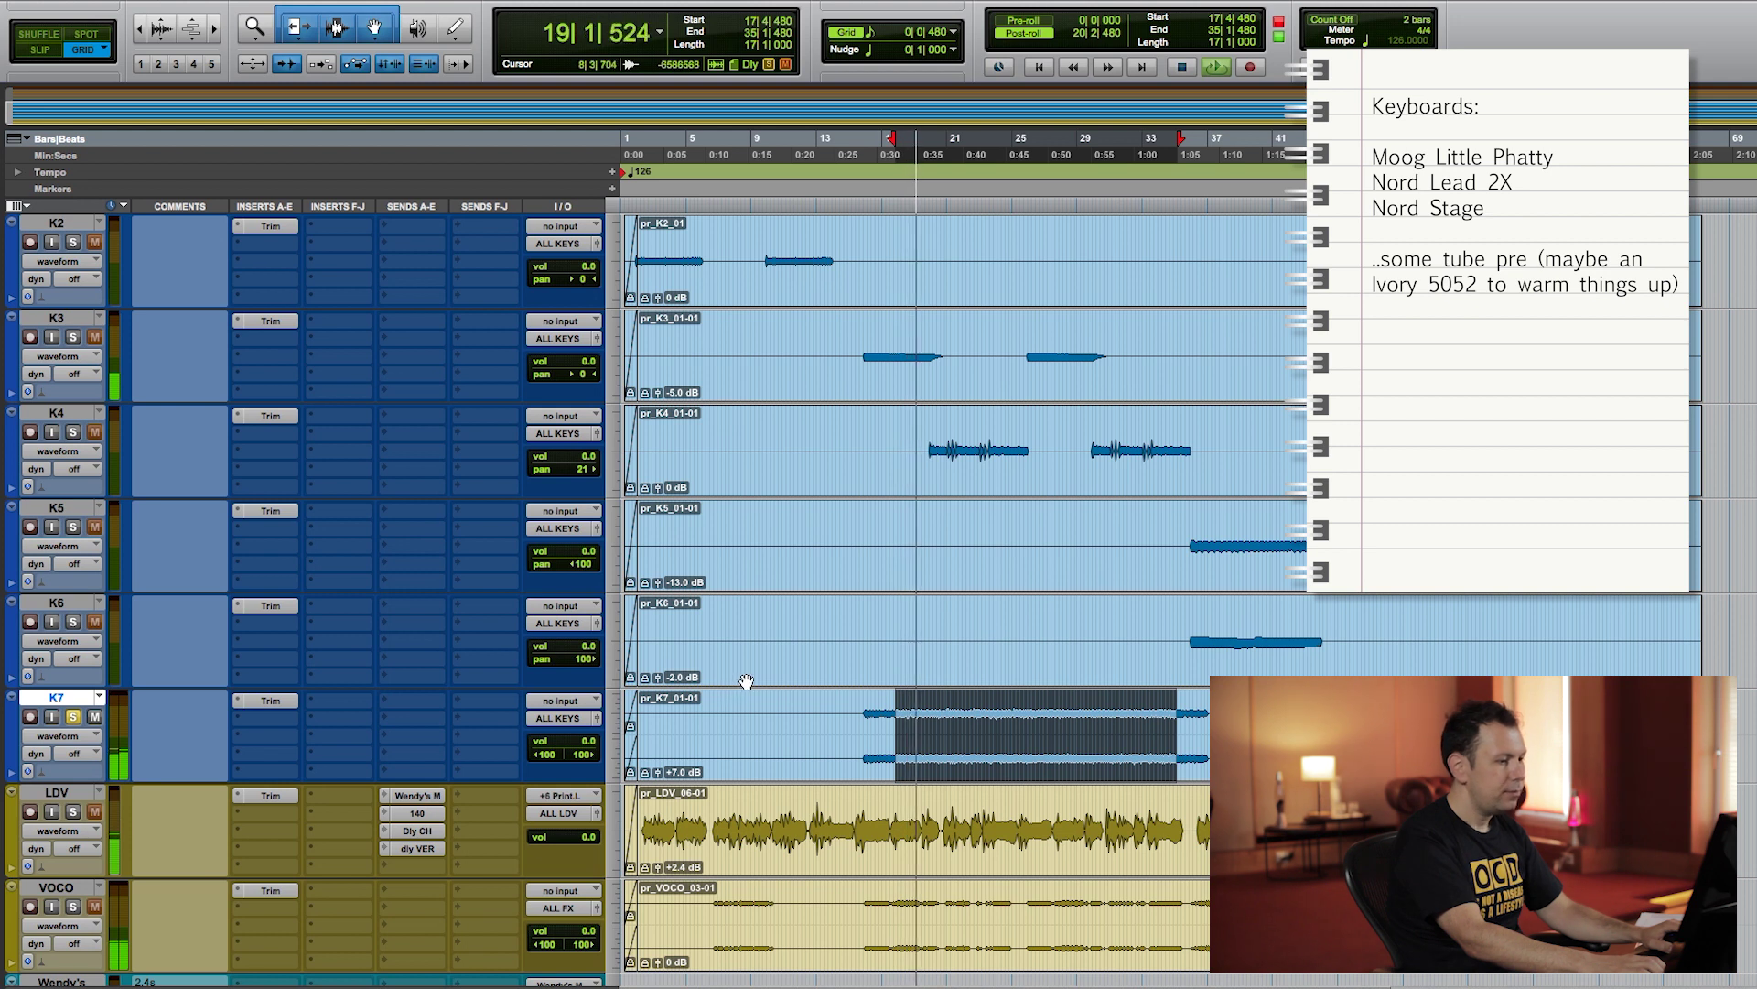
{"action": "key", "text": "space"}
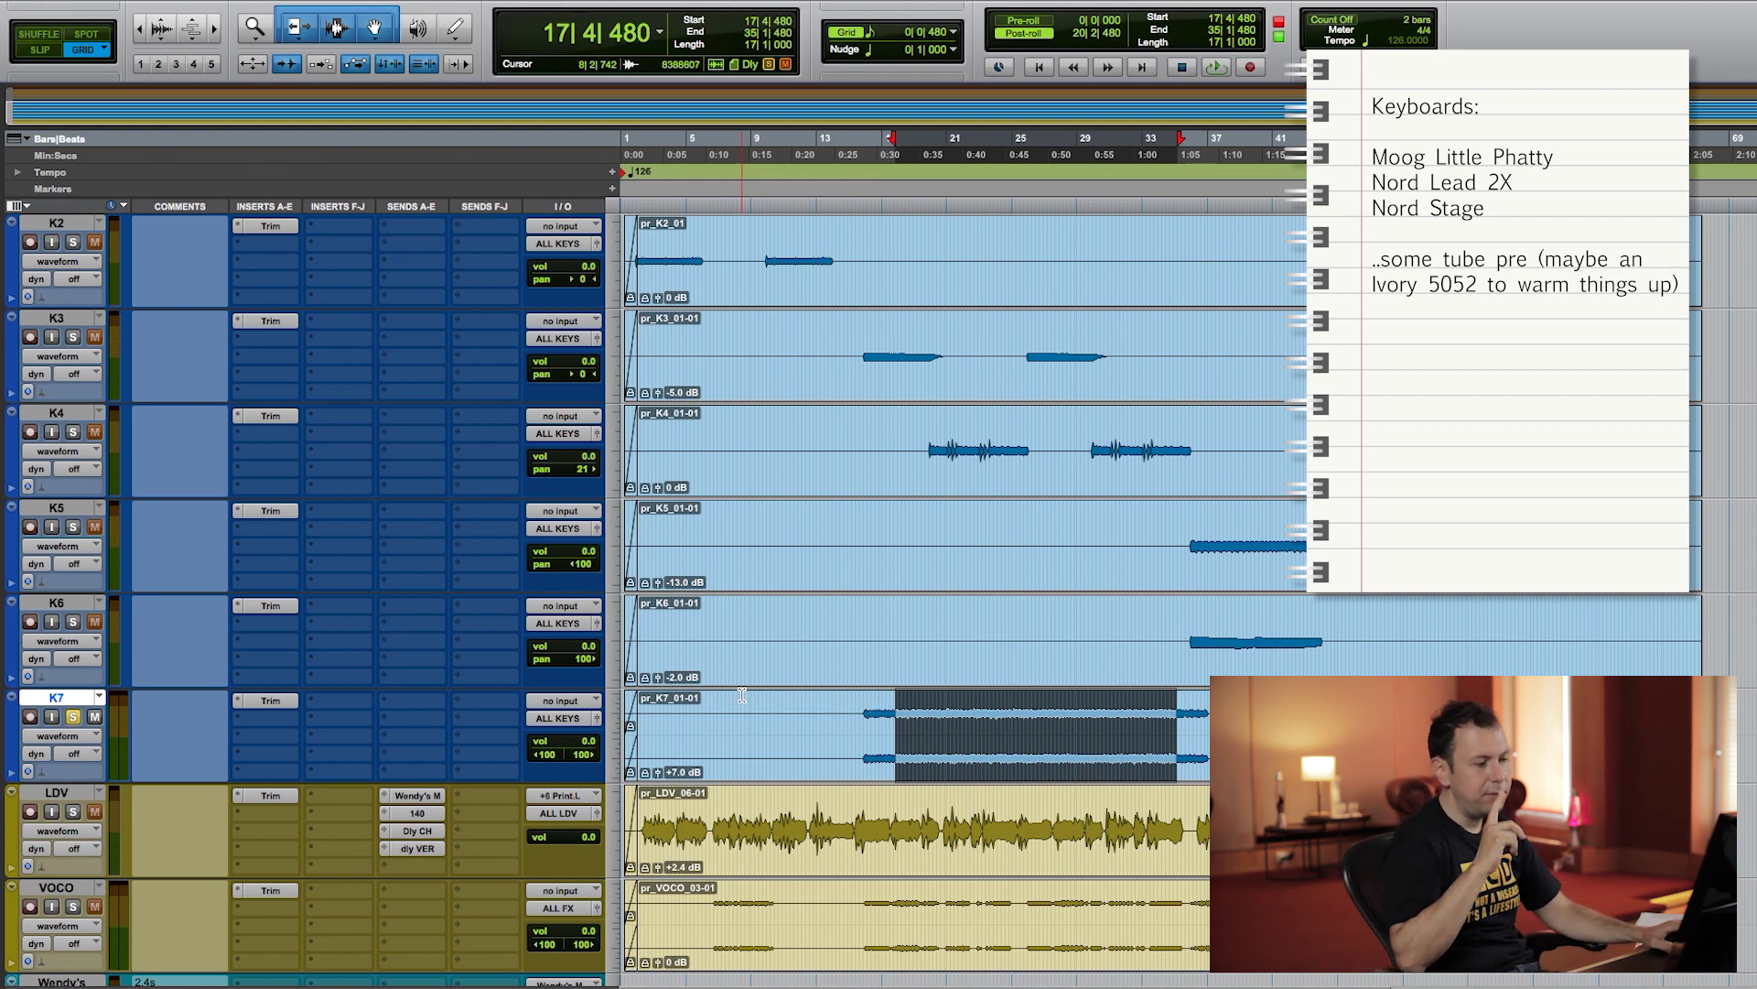
Step: Solo the LDV lead vocal track, select its first phrase from bar 2 beat 2 to bar 6 beat 3 and audition it
{"action": "scroll", "coordinate": [768, 693], "scroll_direction": "down", "scroll_amount": 3}
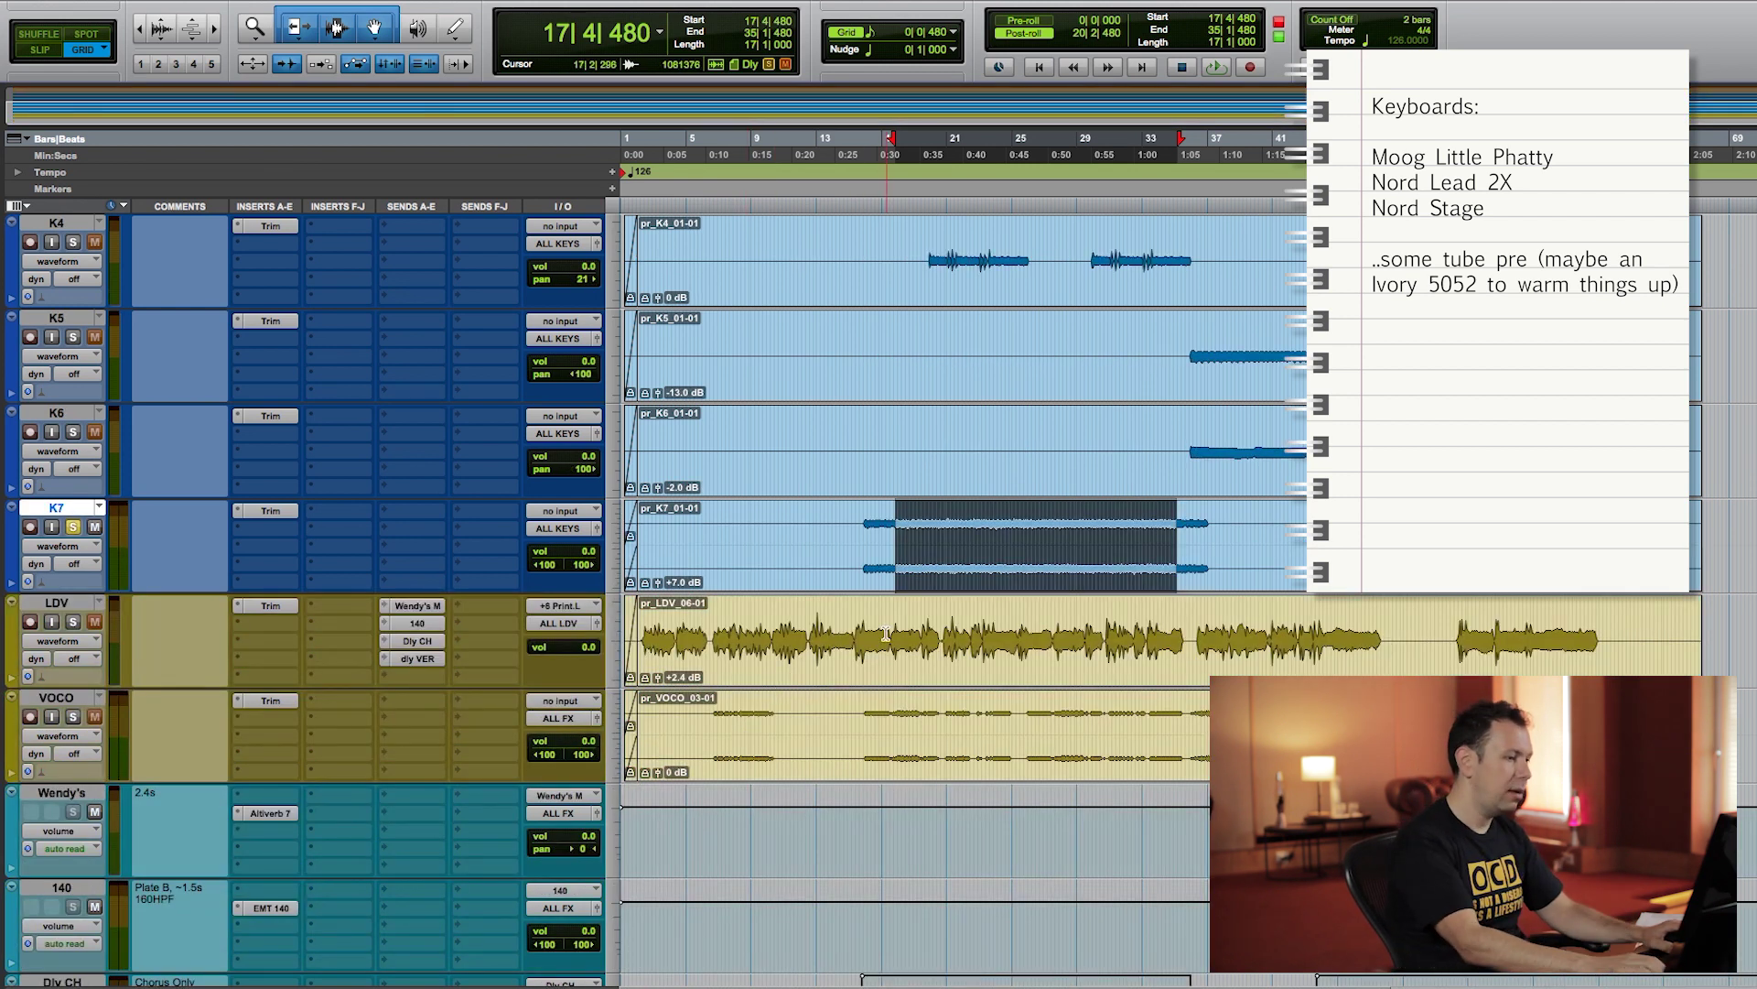
{"action": "left_click_drag", "start_coordinate": [704, 630], "coordinate": [641, 632]}
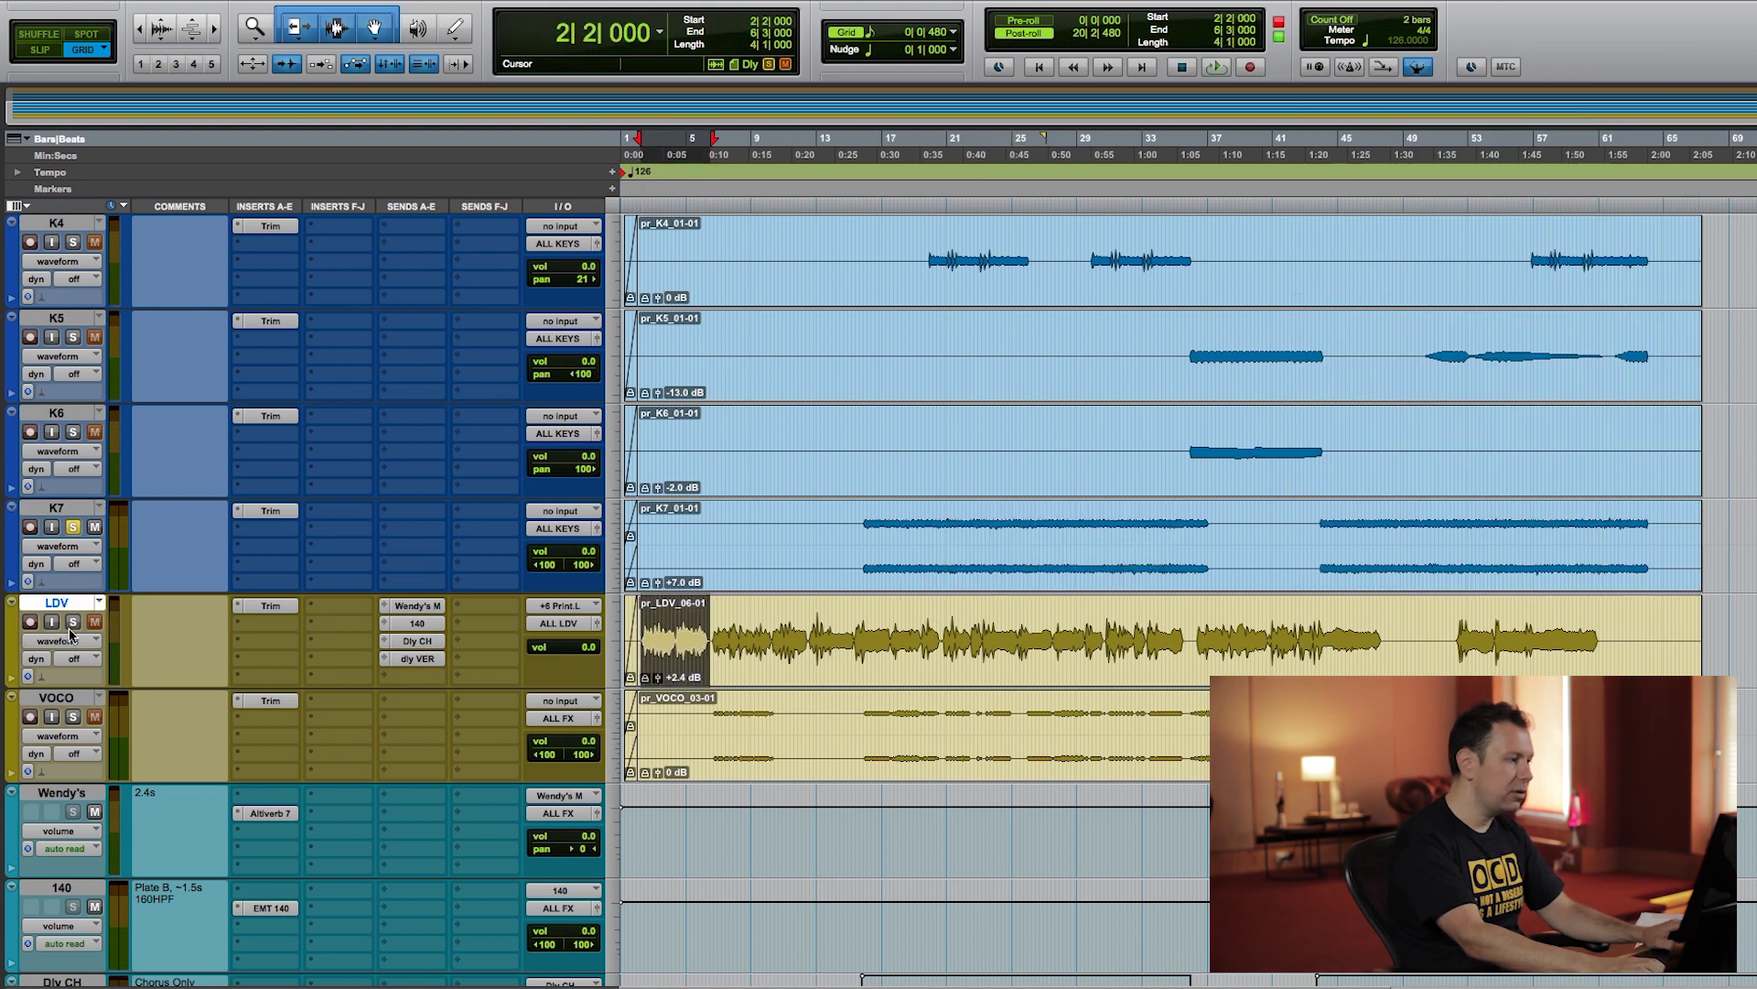
{"action": "key", "text": "space"}
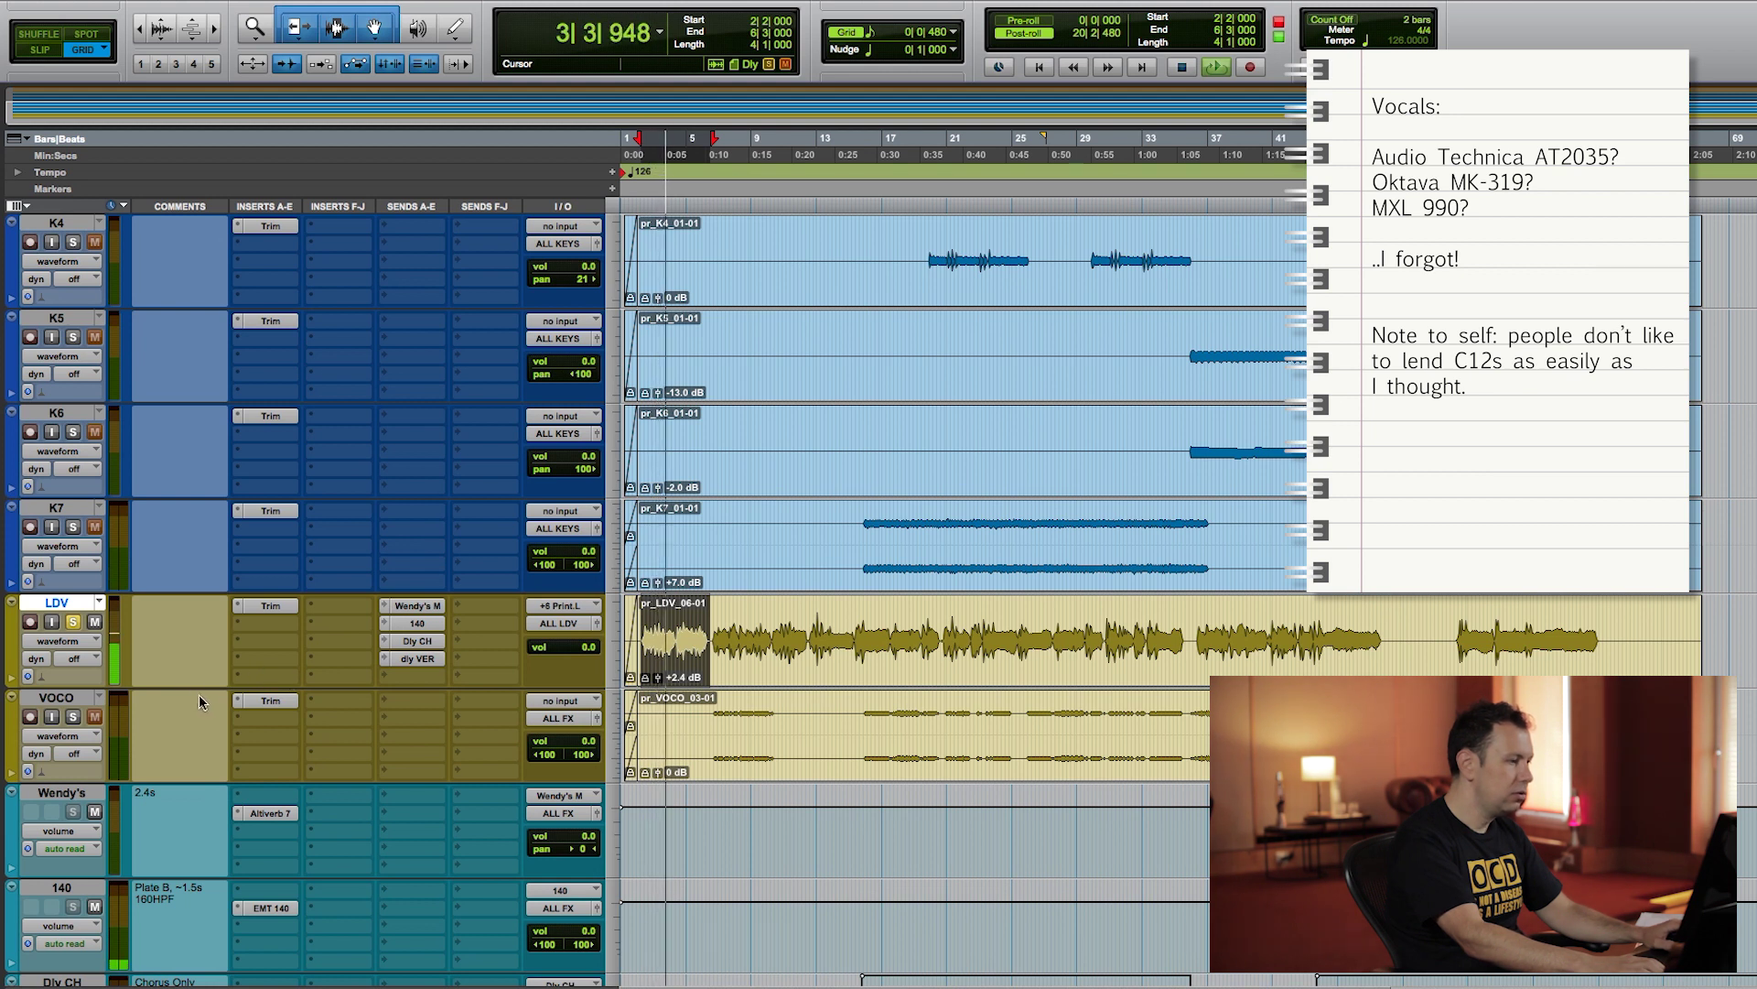
{"action": "scroll", "coordinate": [174, 717], "scroll_direction": "down", "scroll_amount": 4}
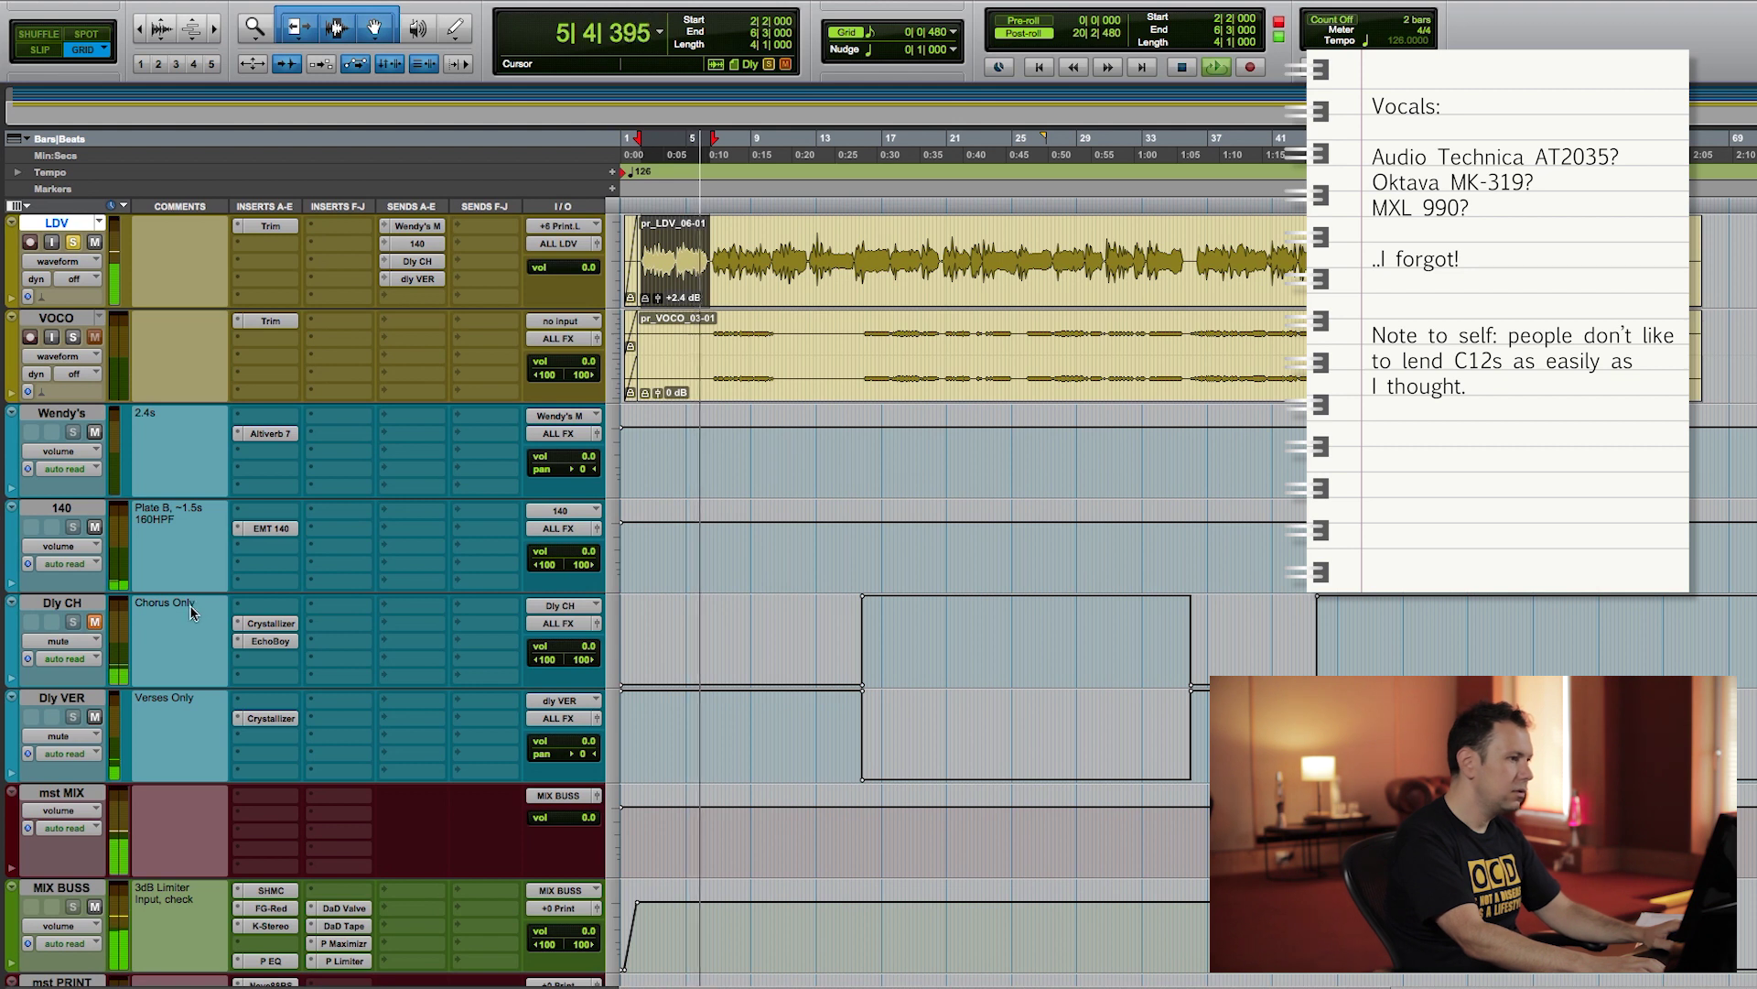
{"action": "key", "text": "space"}
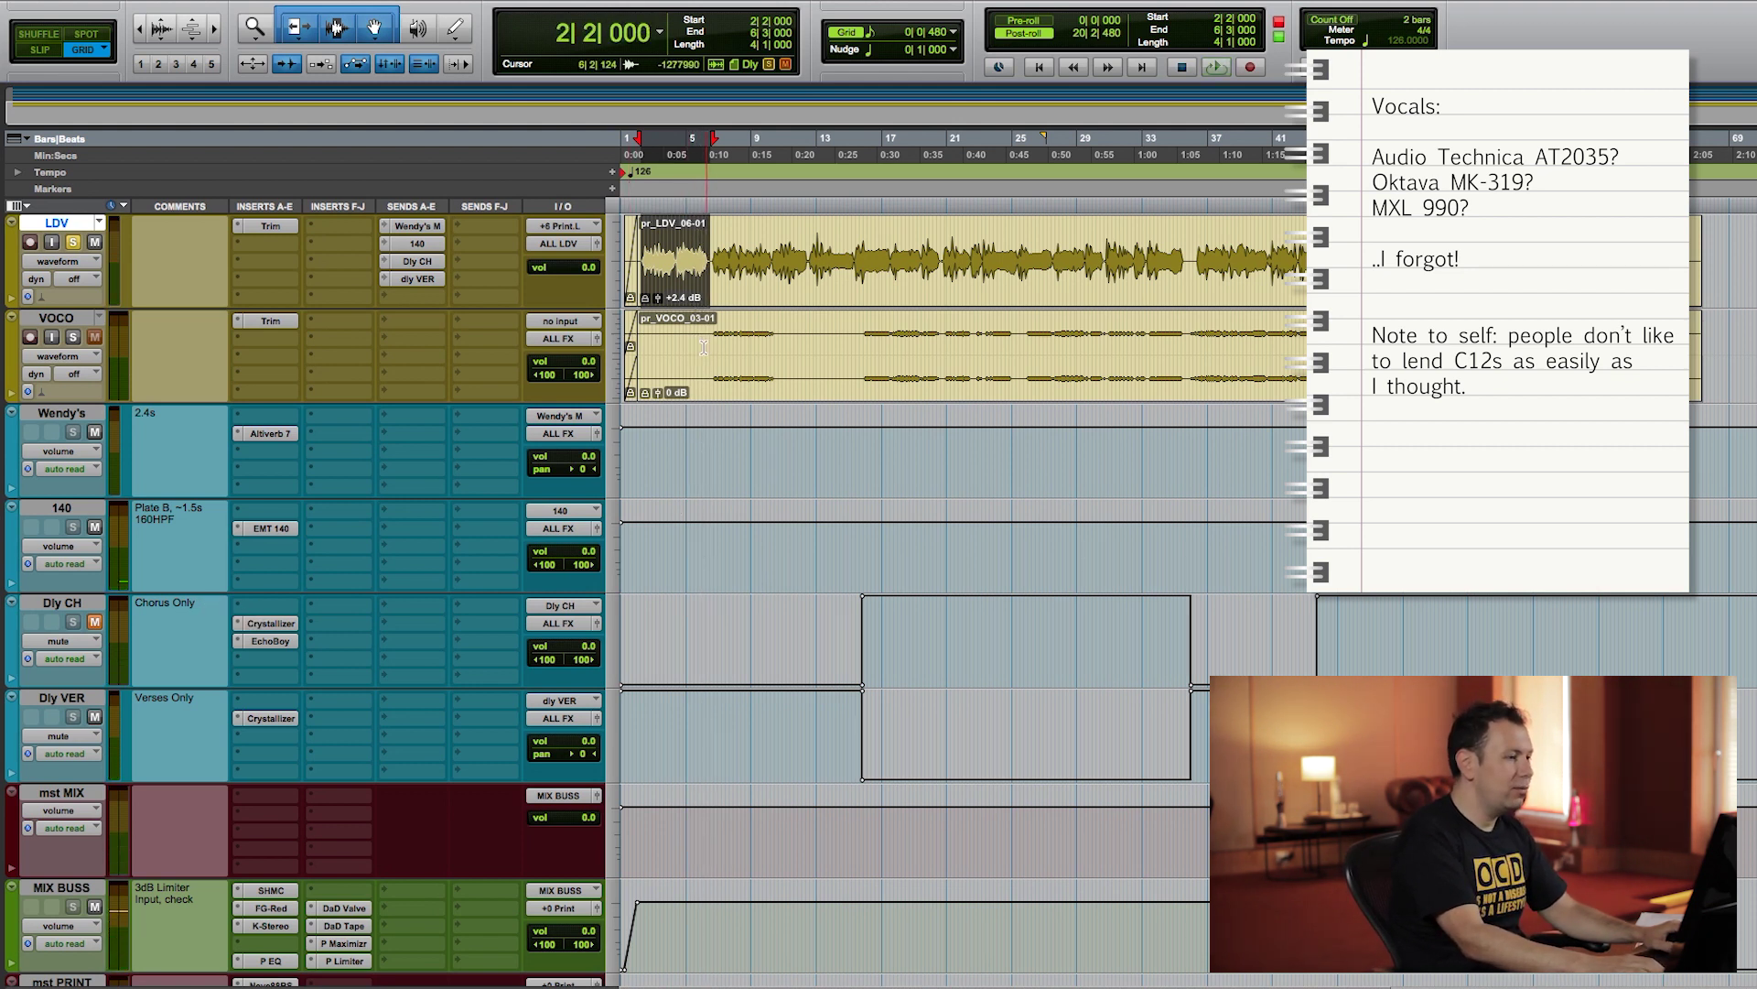
Step: Place the edit cursor on the VOCO track at bar 7 beat 3
{"action": "scroll", "coordinate": [704, 348], "scroll_direction": "up", "scroll_amount": 2}
{"action": "left_click", "coordinate": [724, 448]}
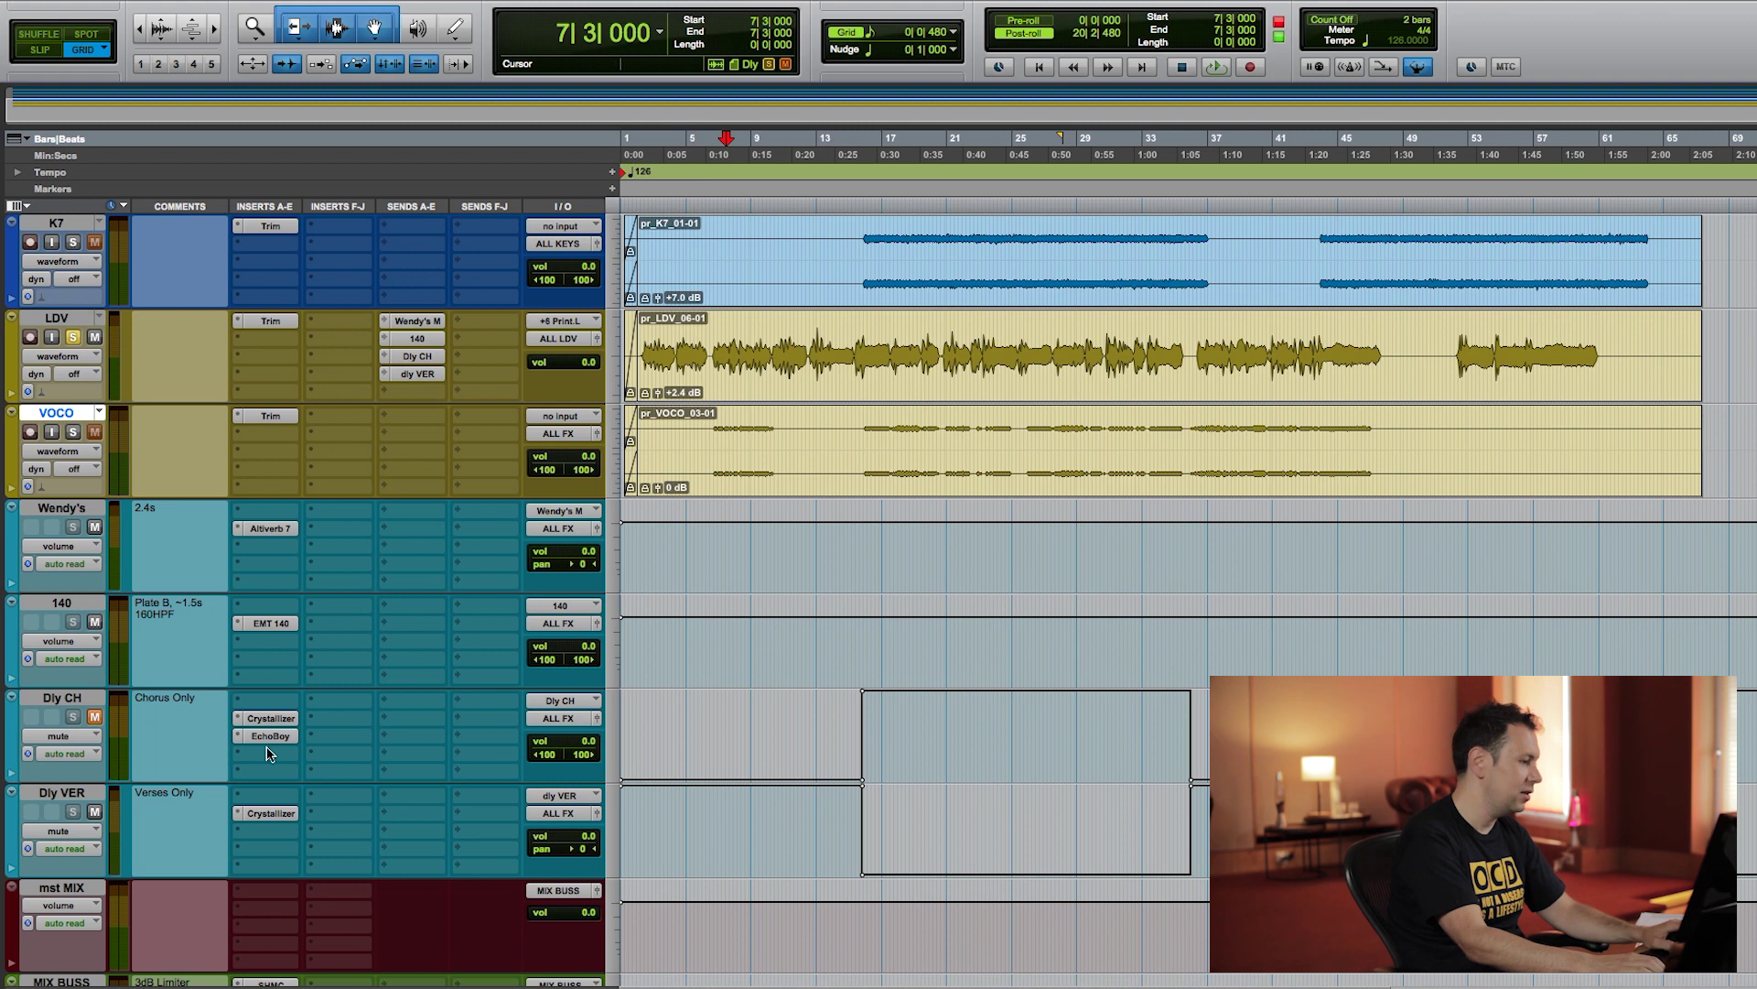
Step: Open the Altiverb 7 plate reverb on the Wendy's return, examine its settings and close it
{"action": "left_click", "coordinate": [274, 531]}
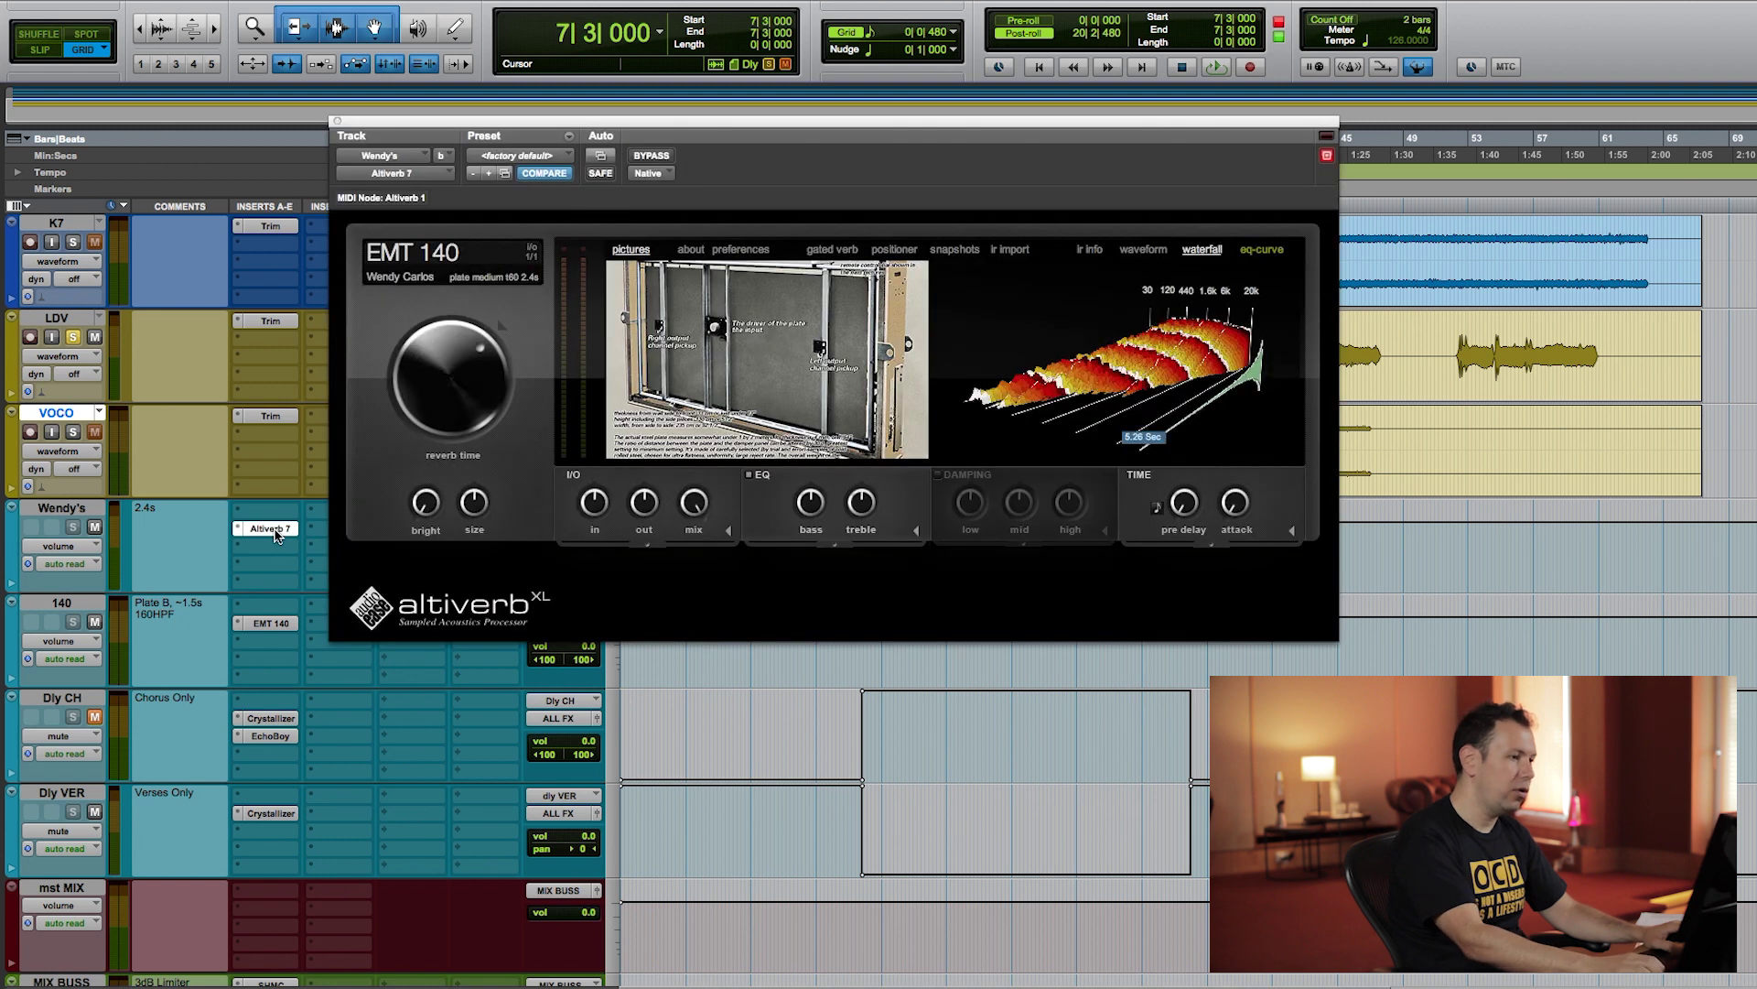
{"action": "left_click_drag", "start_coordinate": [382, 131], "coordinate": [451, 119]}
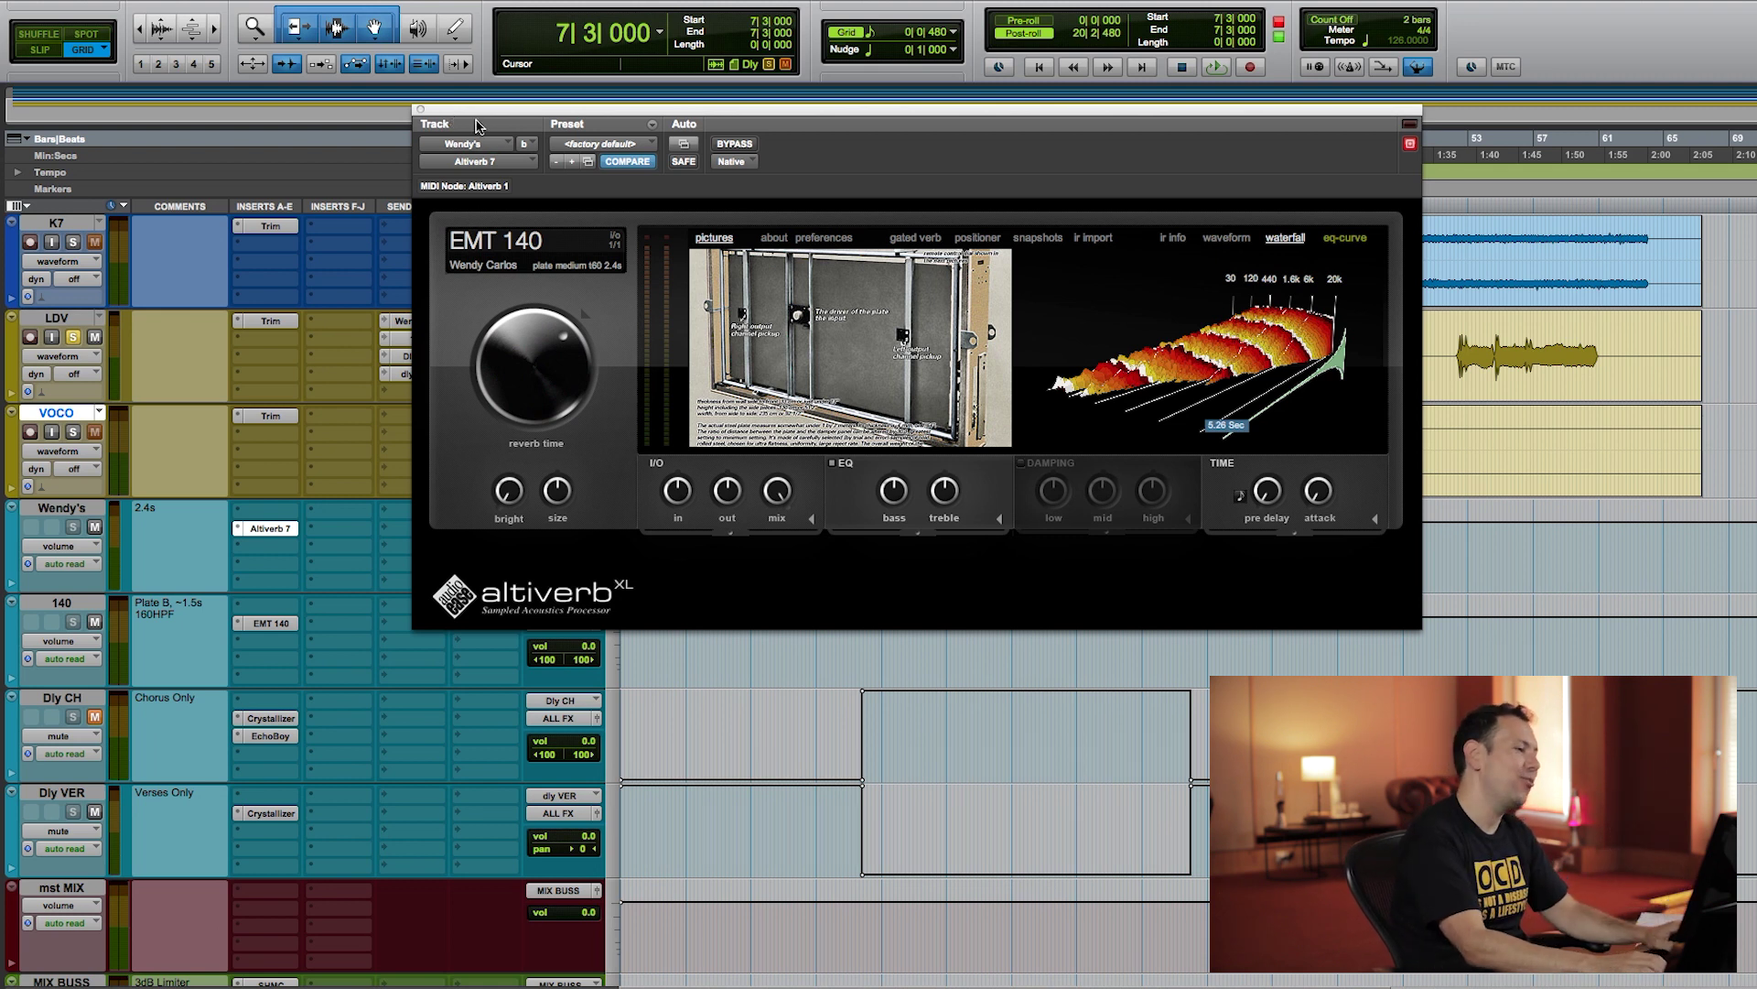
{"action": "left_click_drag", "start_coordinate": [469, 114], "coordinate": [477, 116]}
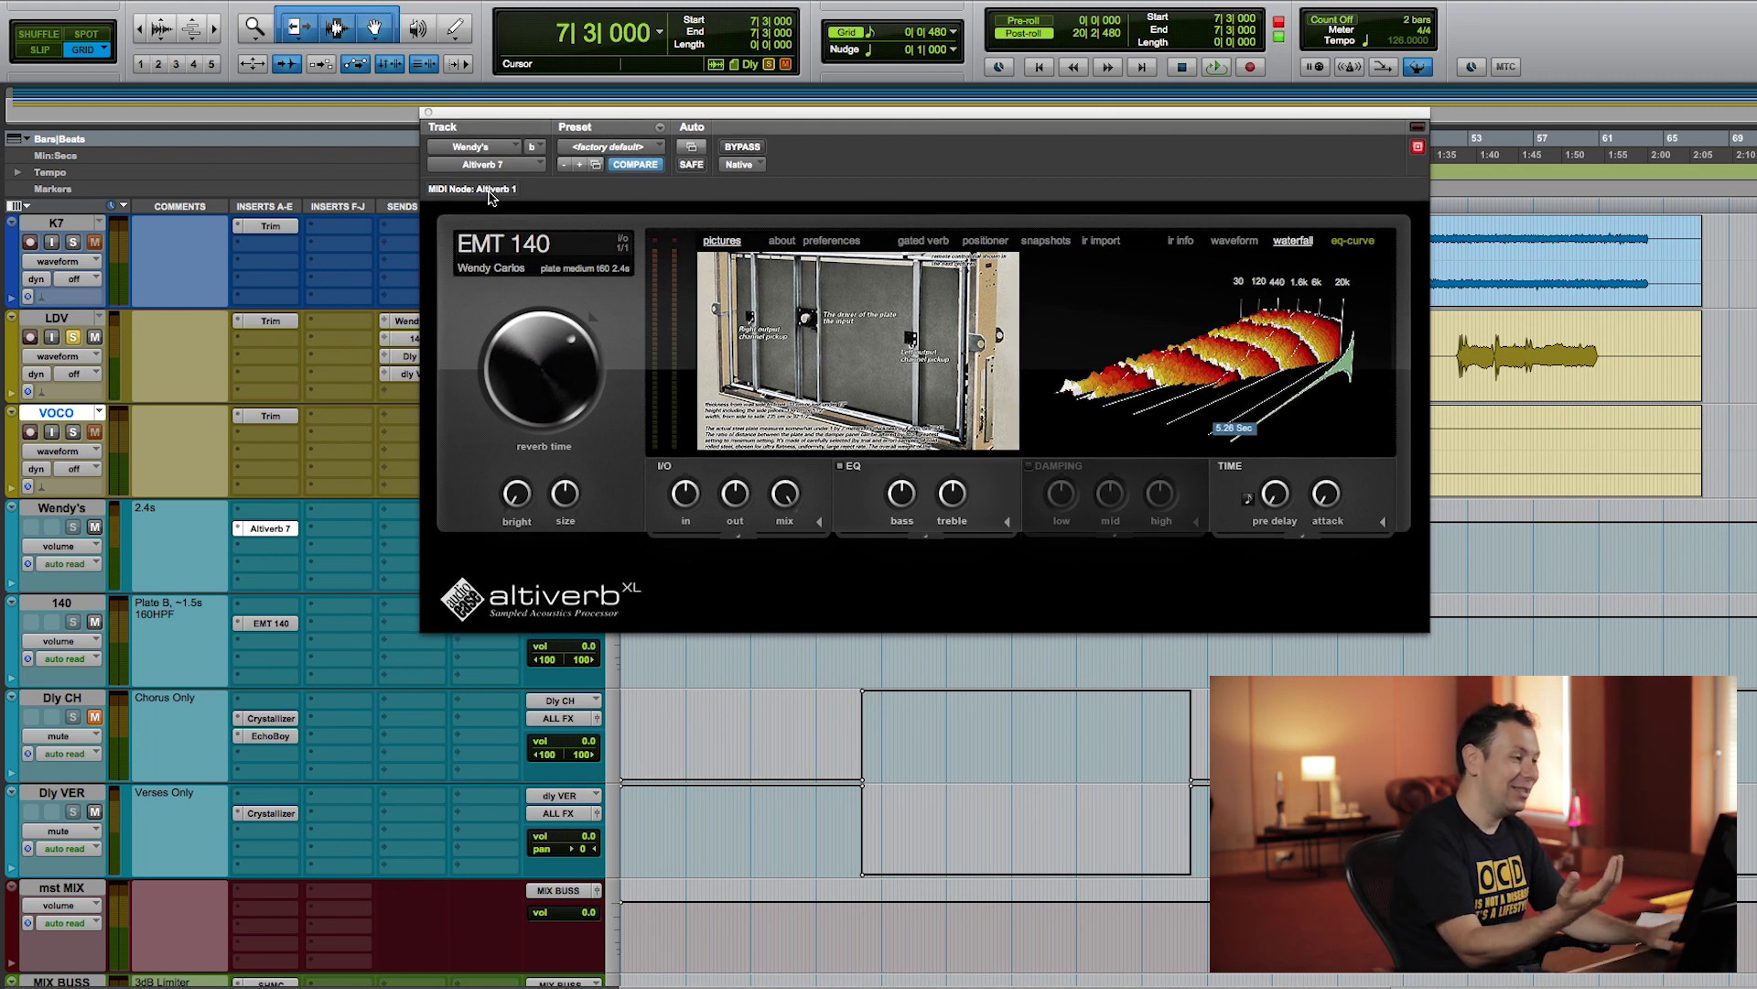
{"action": "left_click_drag", "start_coordinate": [452, 120], "coordinate": [420, 138]}
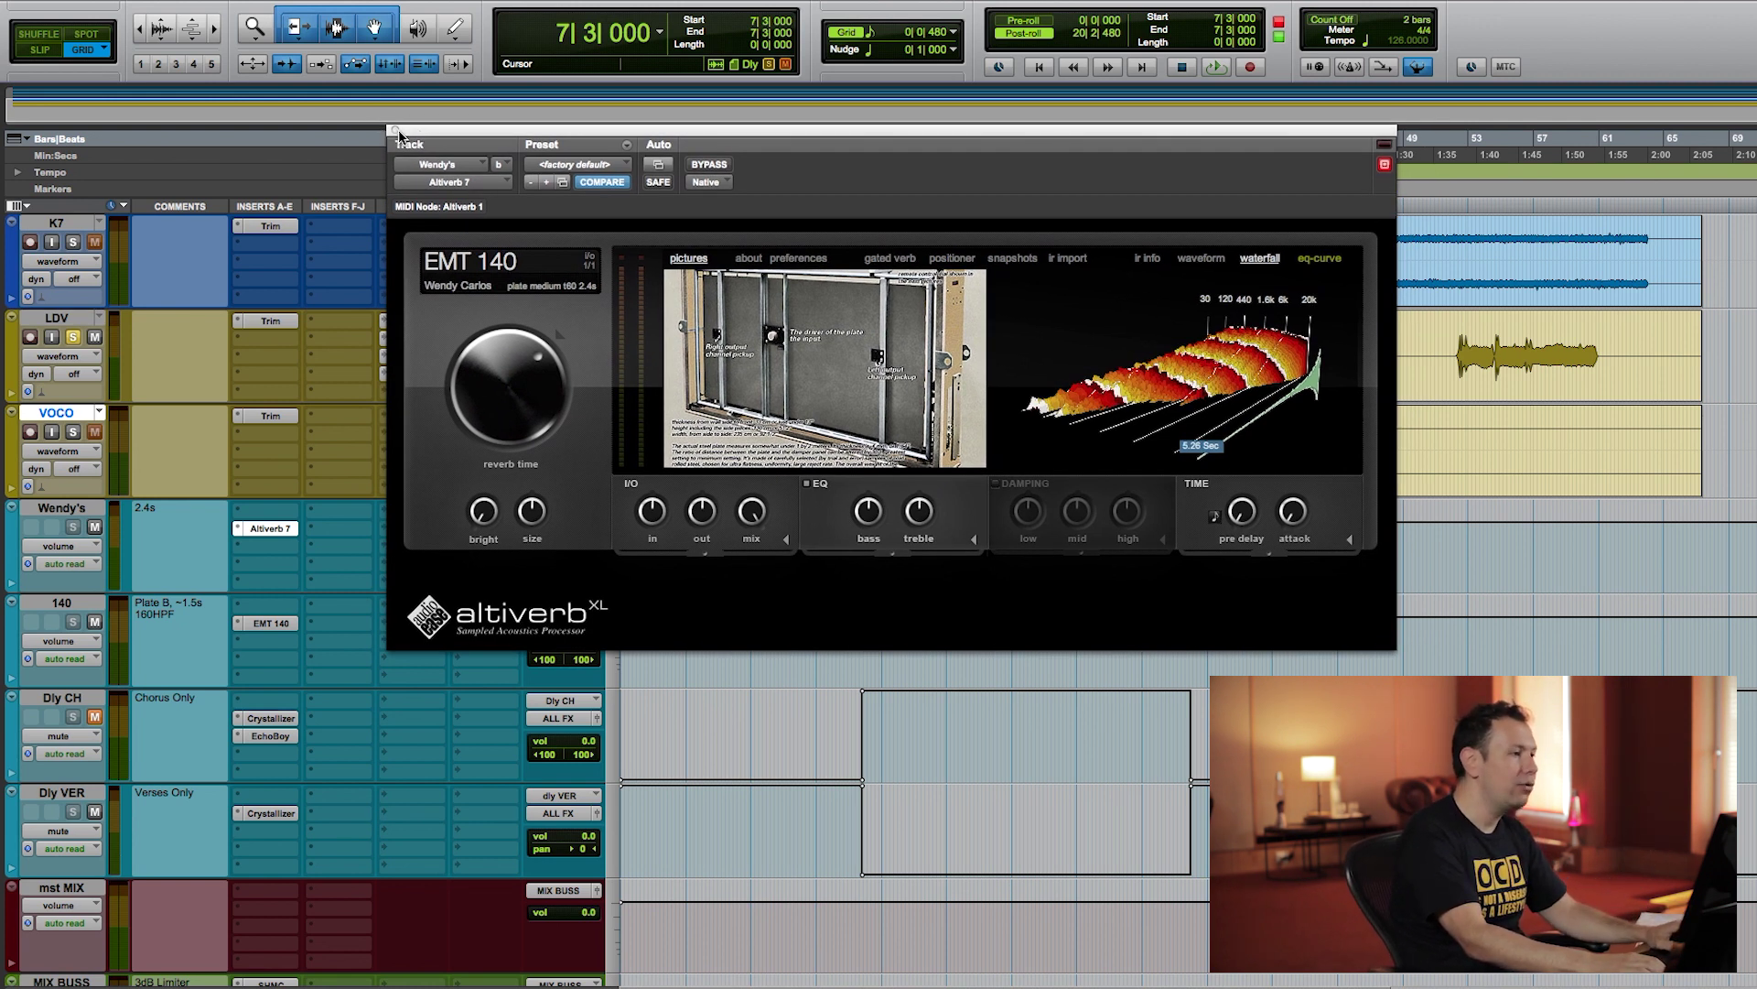
{"action": "left_click", "coordinate": [395, 130]}
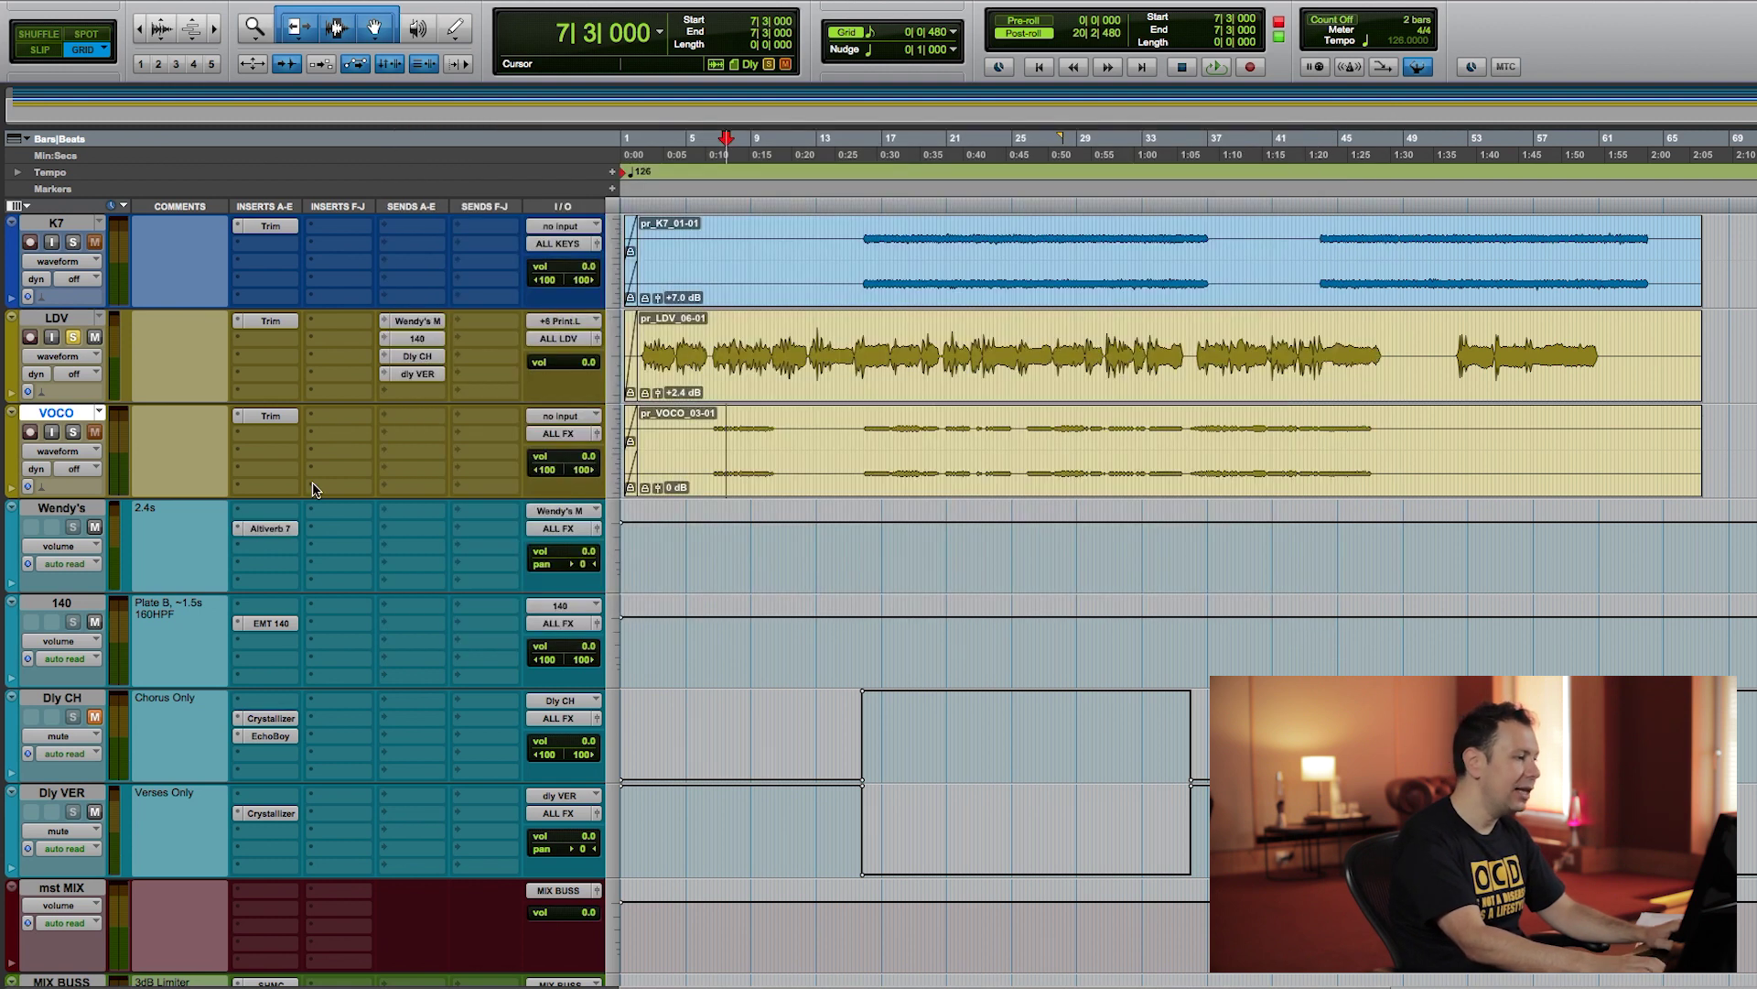
Step: Open the EMT 140 plate reverb on the 140 return, examine its settings and close it
{"action": "left_click", "coordinate": [272, 624]}
{"action": "left_click_drag", "start_coordinate": [515, 144], "coordinate": [535, 155]}
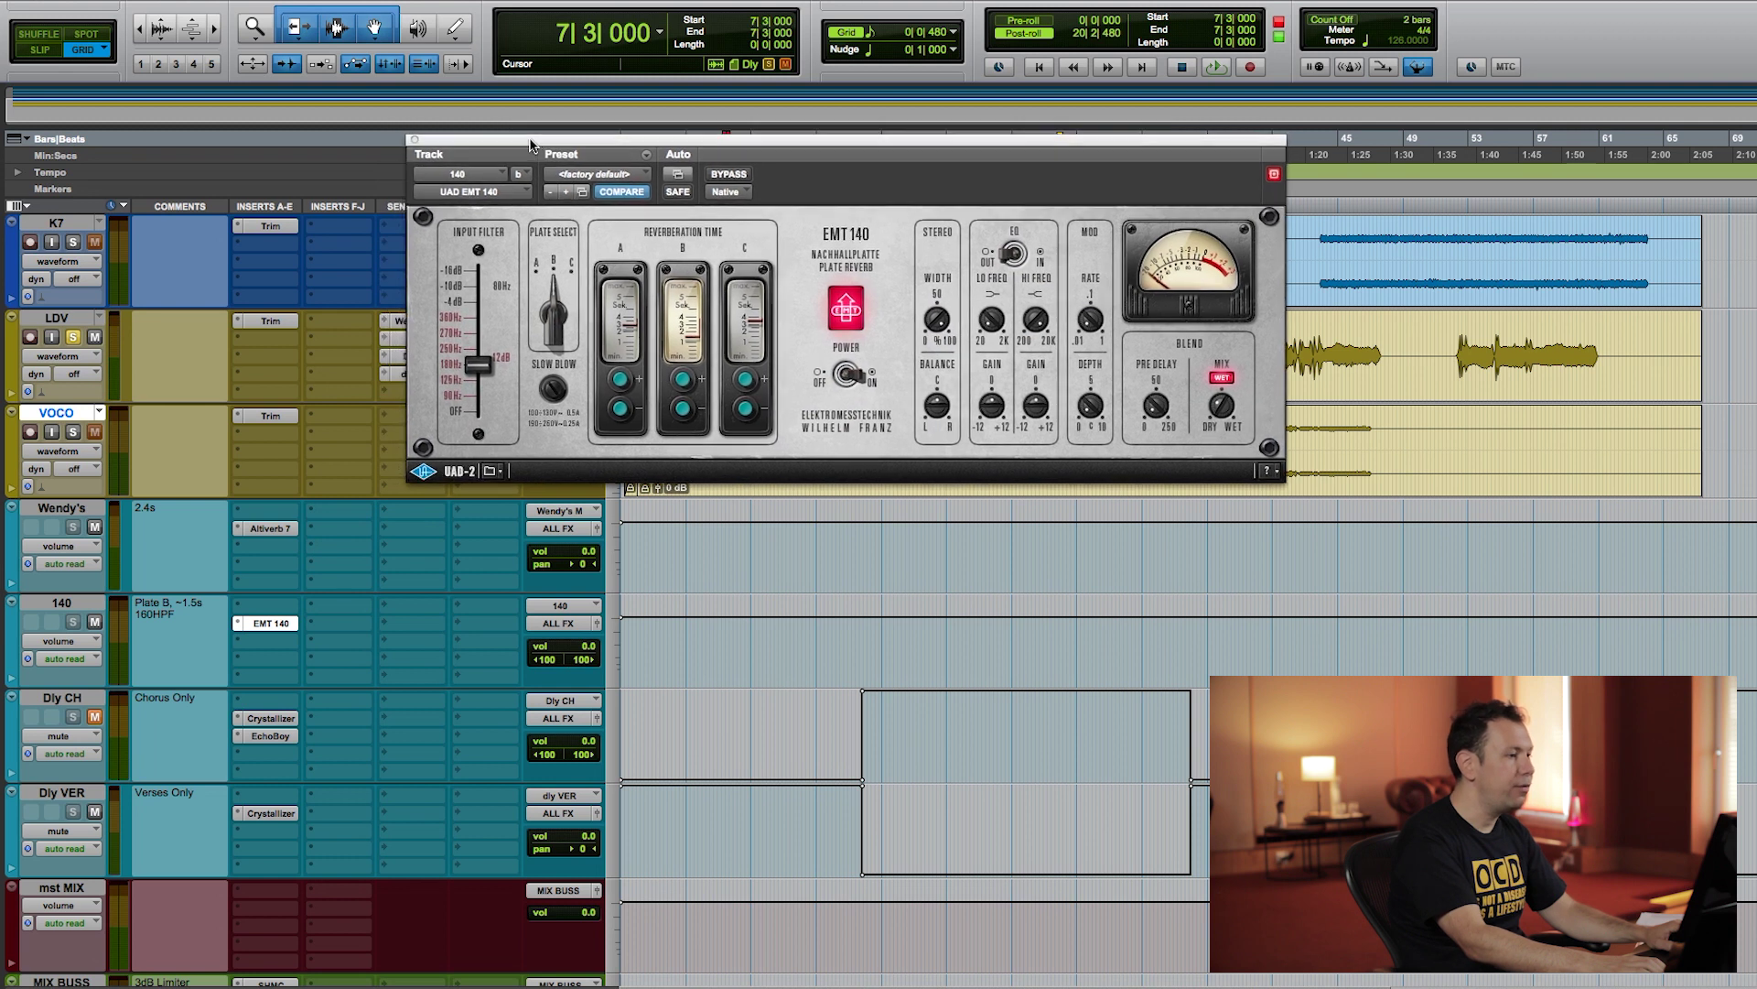
{"action": "left_click", "coordinate": [415, 142]}
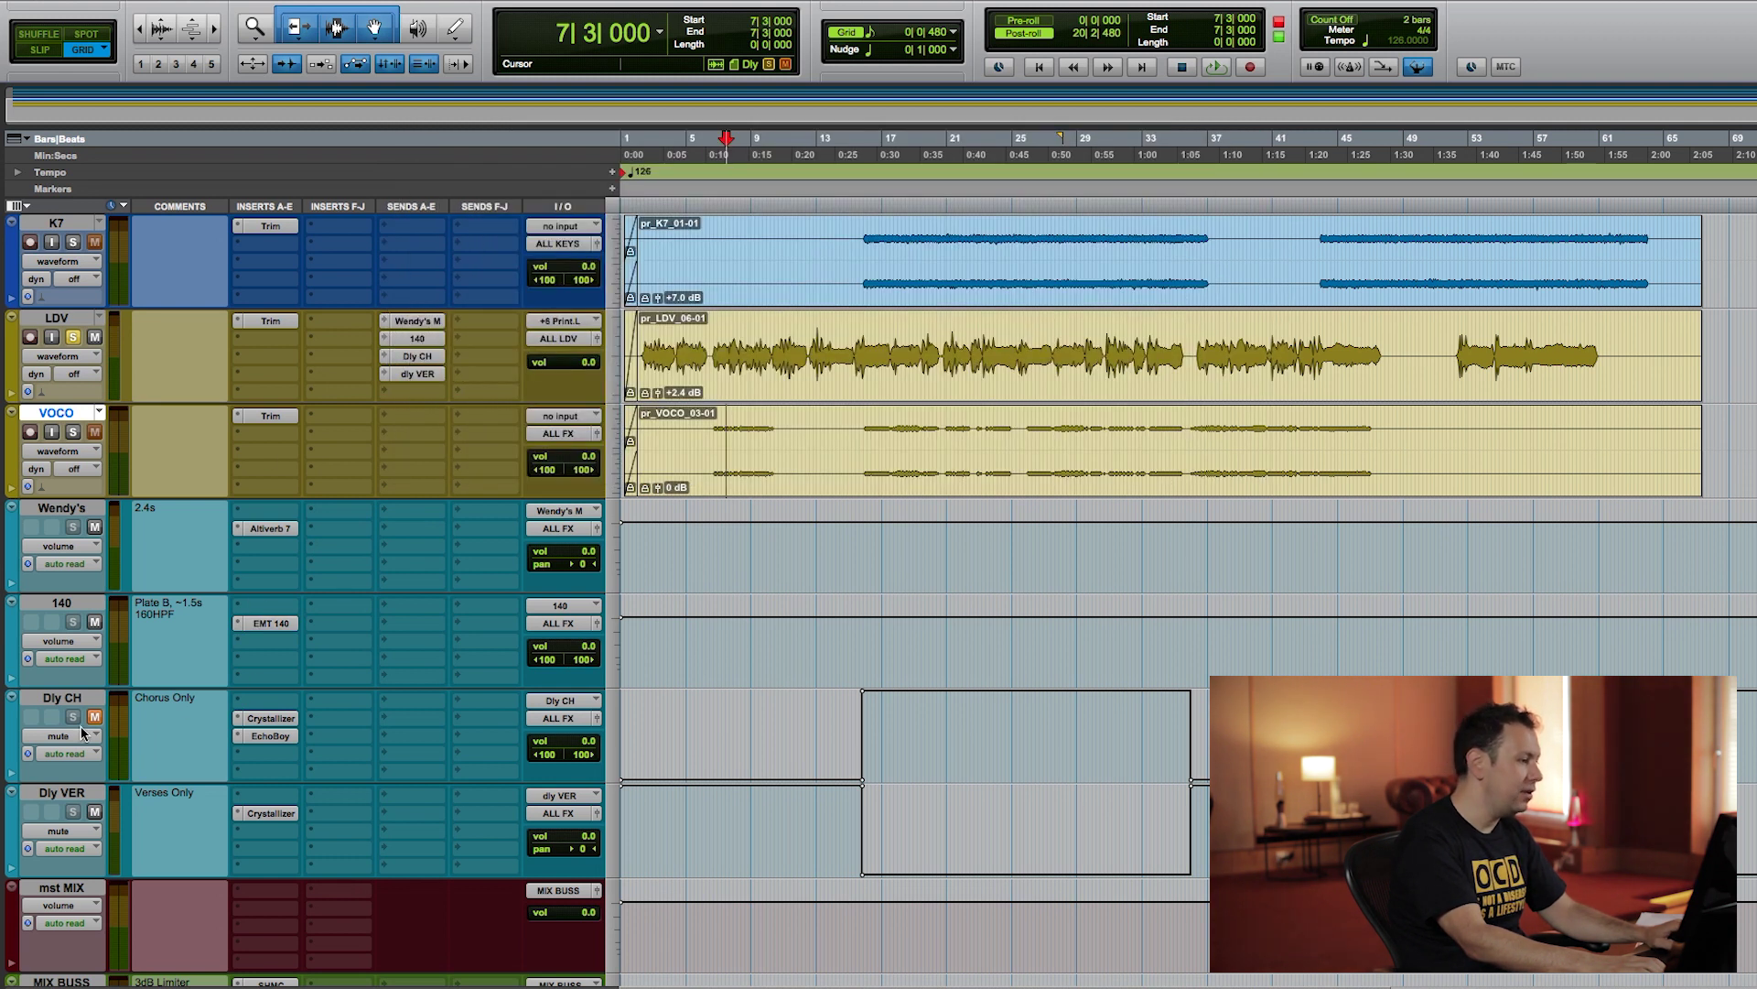
Step: Open the Crystallizer and EchoBoy inserts of the Dly CH return together, arrange them without overlap to compare settings, and close both
{"action": "left_click", "coordinate": [271, 719]}
{"action": "left_click", "coordinate": [270, 736]}
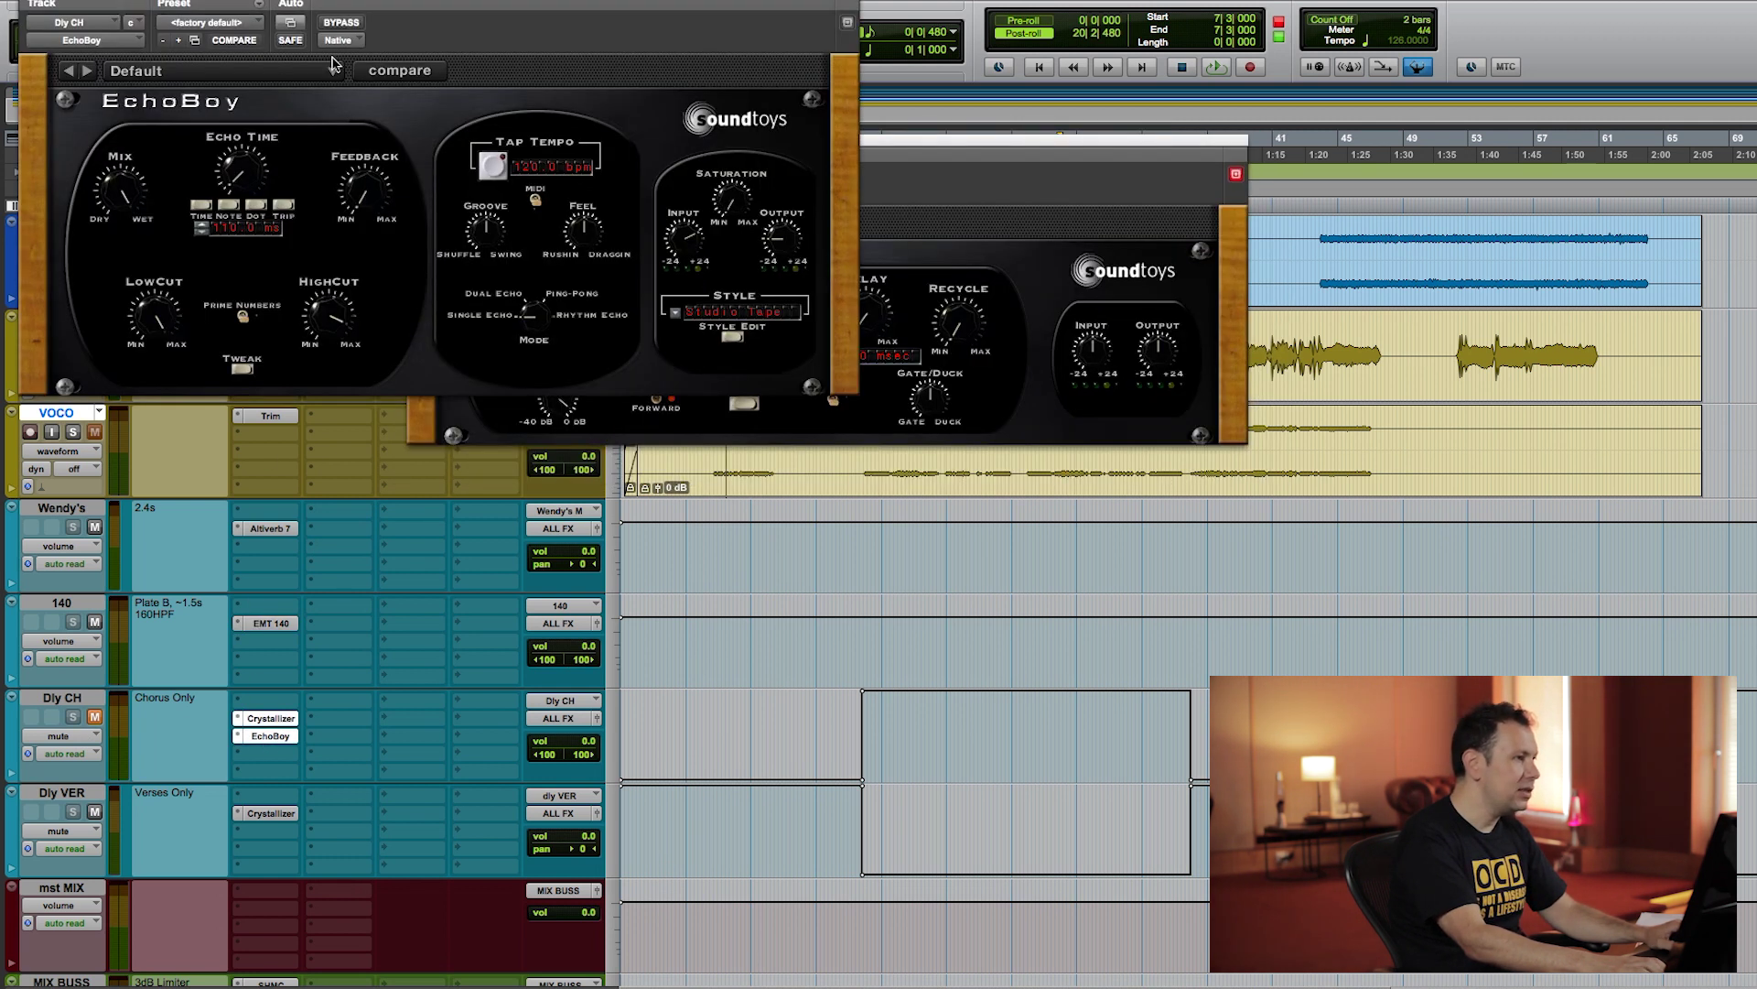
{"action": "left_click_drag", "start_coordinate": [220, 13], "coordinate": [612, 492]}
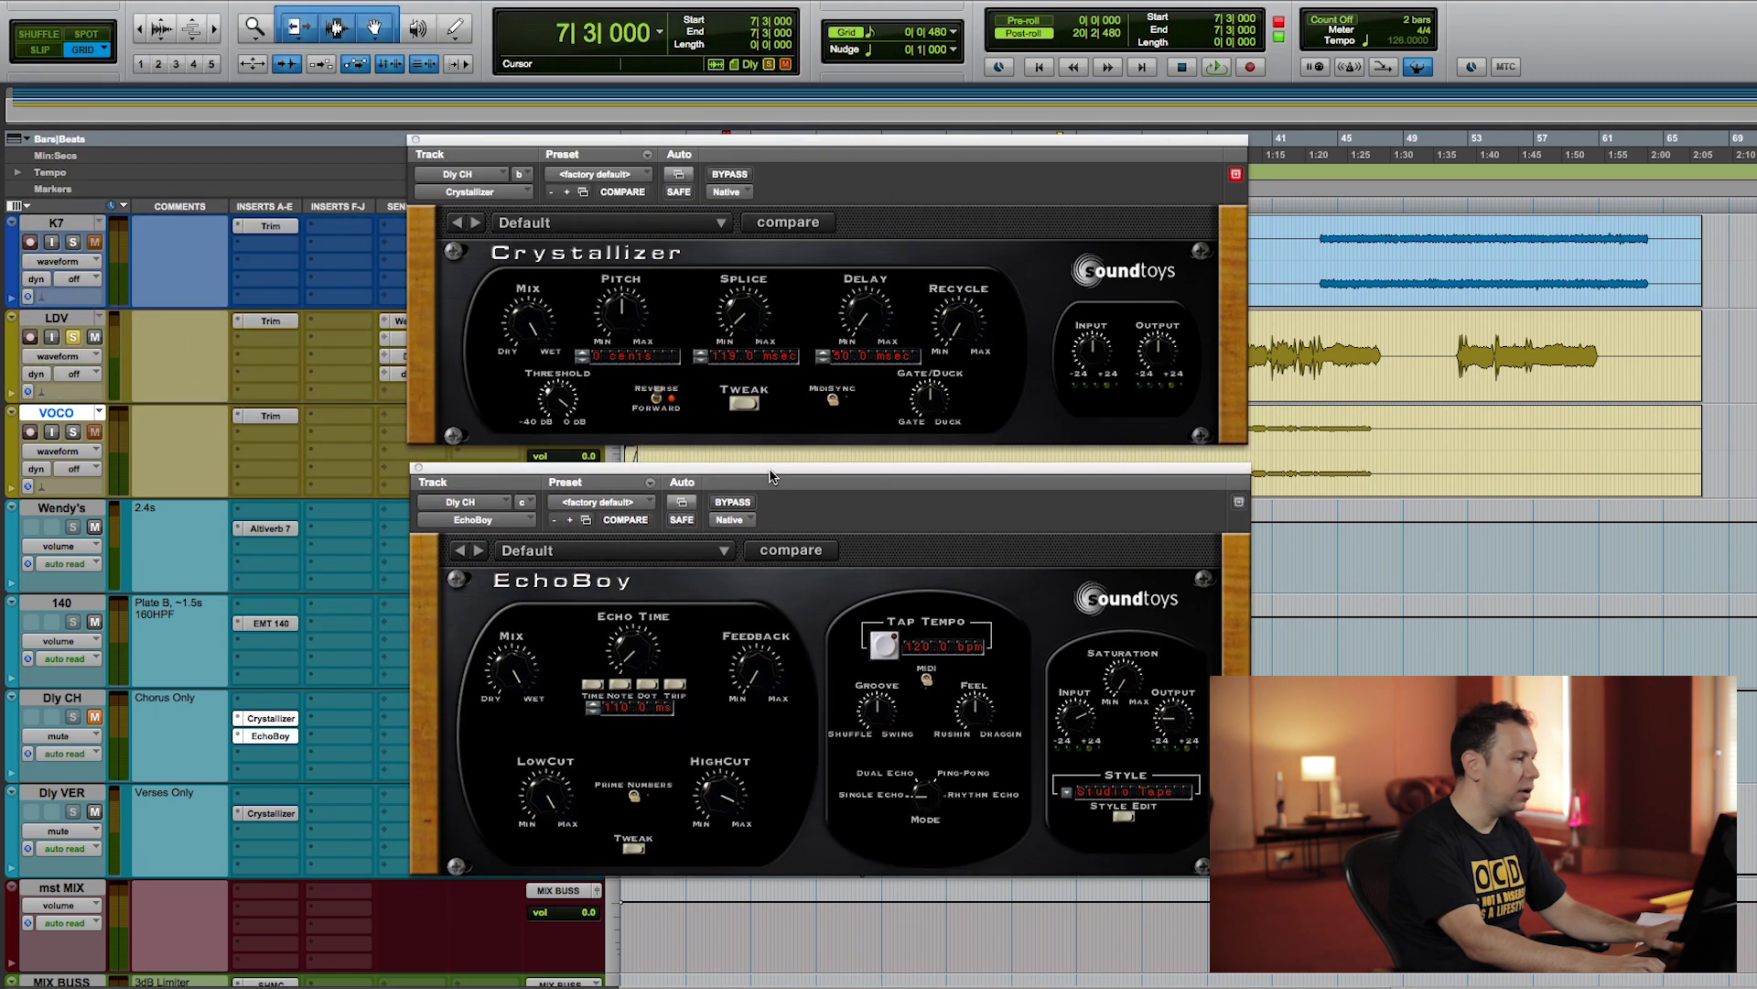
{"action": "key", "text": "super+alt+w"}
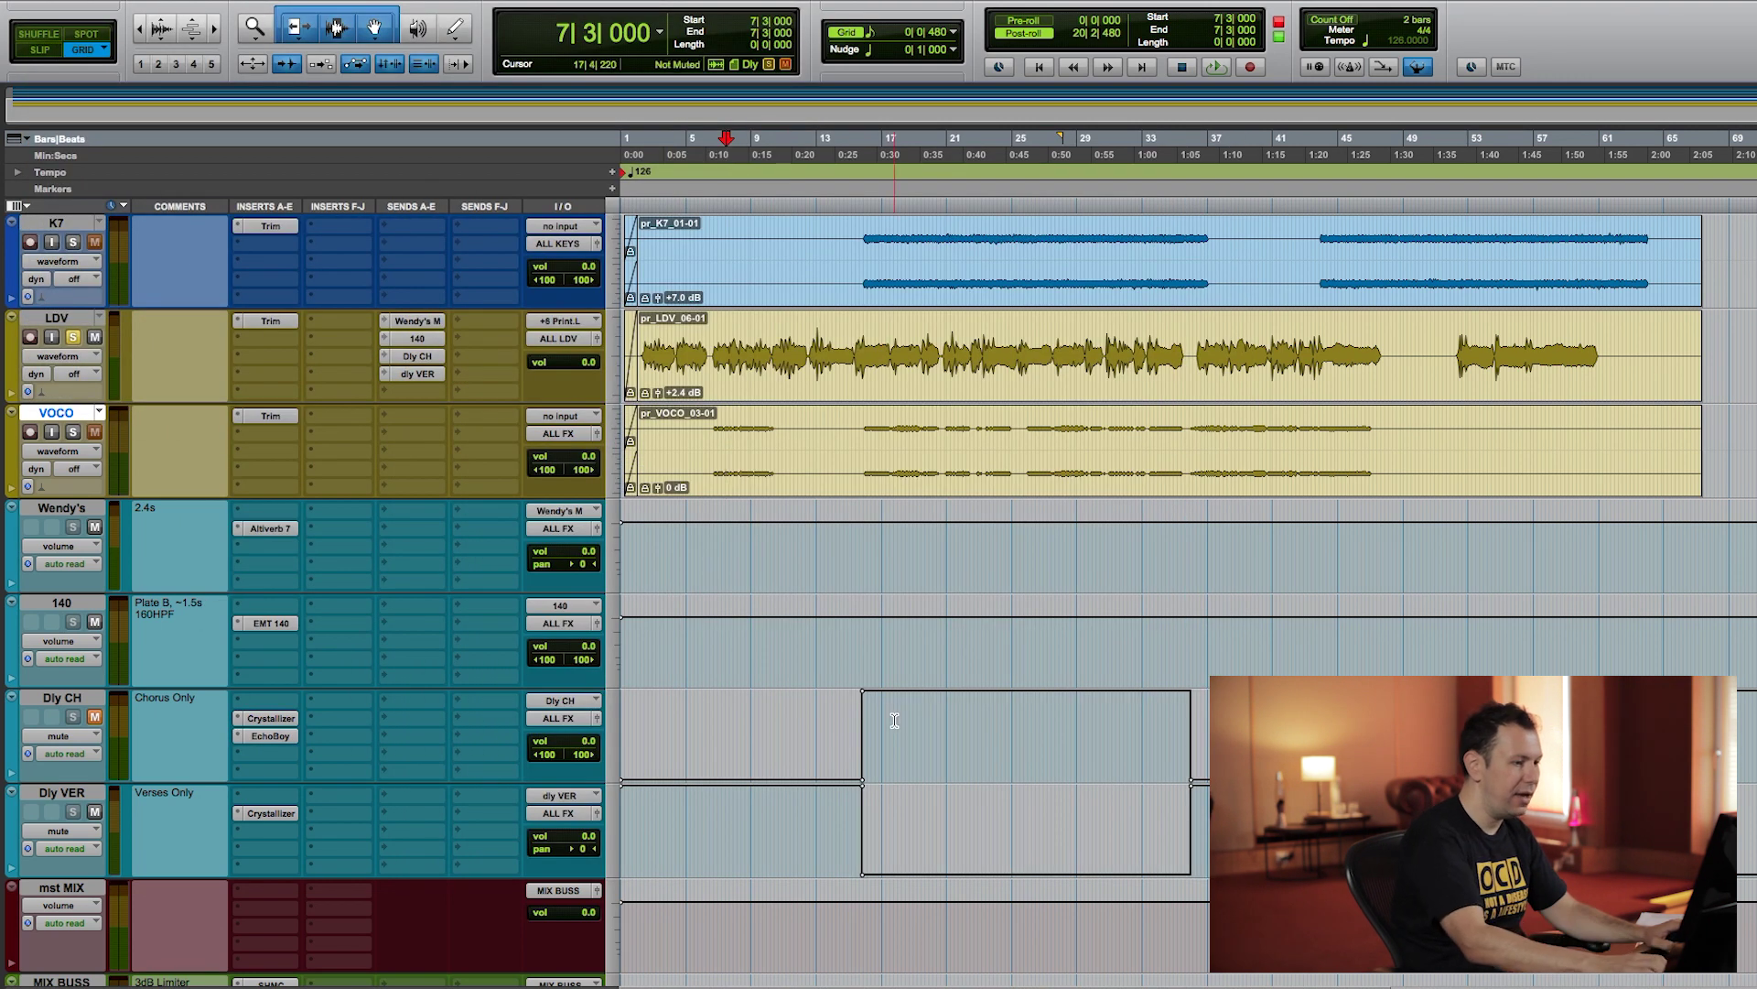
Step: Select from bar 17 beat 4 to bar 33 on the Dly CH return and audition the chorus delay with the lead vocal
{"action": "left_click_drag", "start_coordinate": [893, 737], "coordinate": [1064, 737]}
{"action": "left_click", "coordinate": [1143, 738], "text": "shift"}
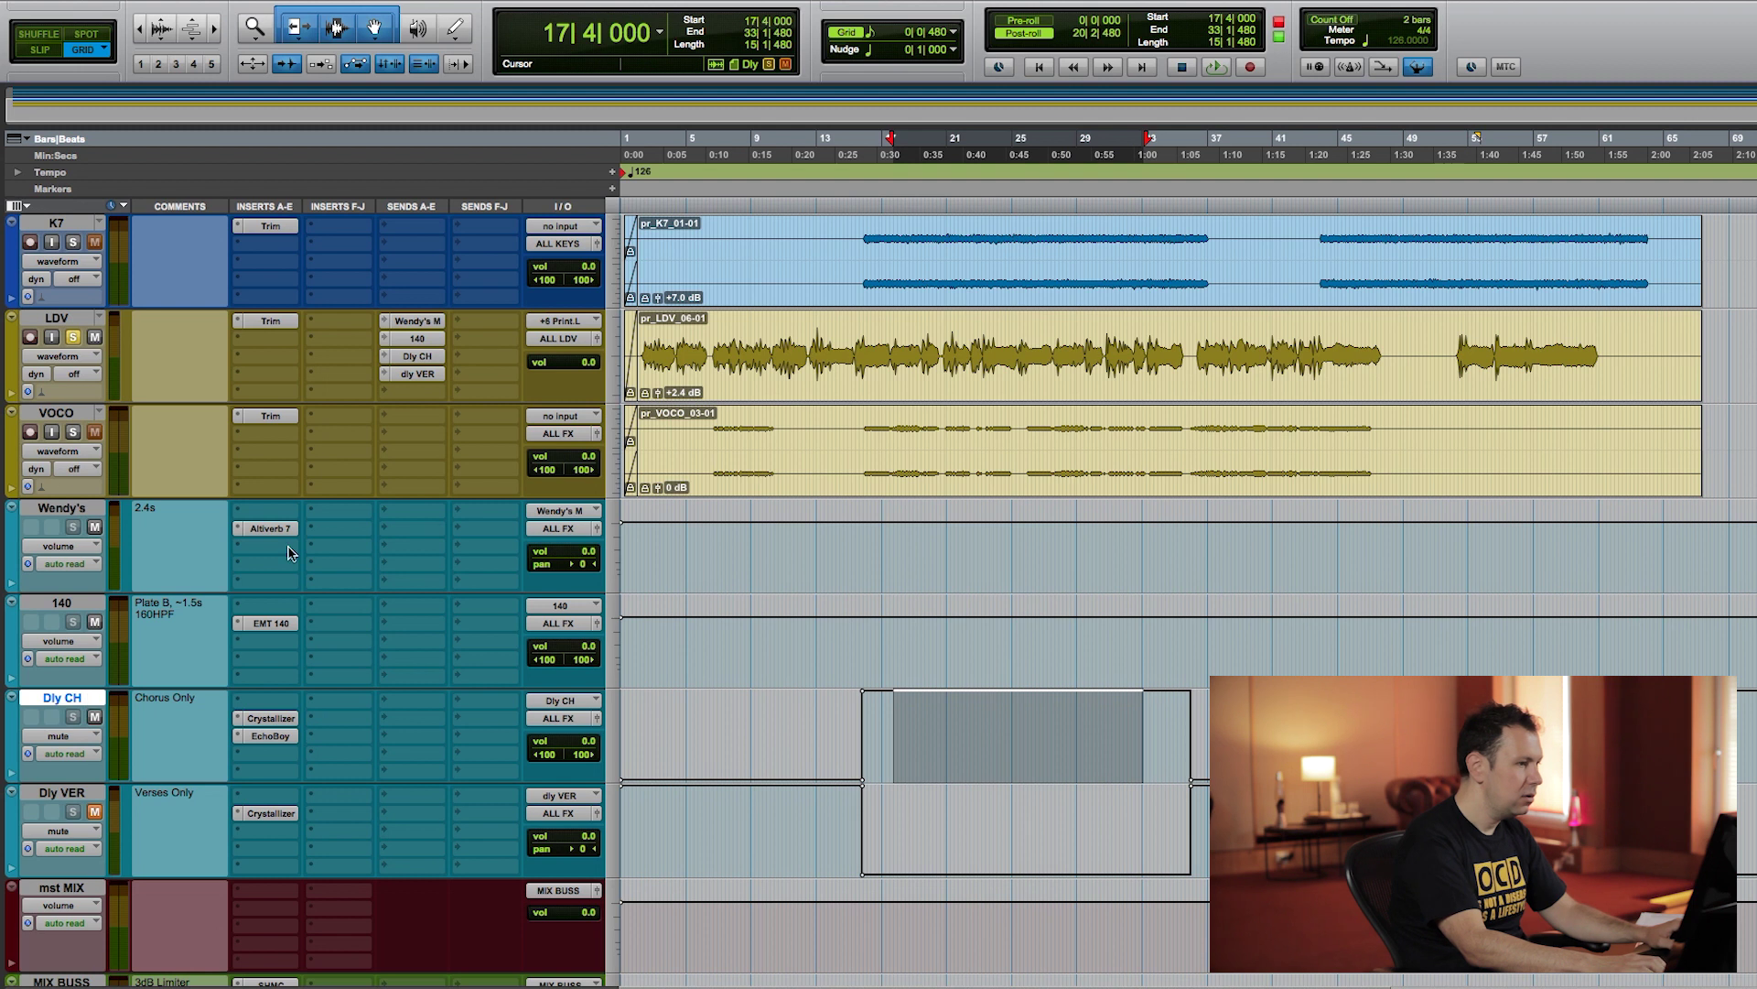
{"action": "key", "text": "space"}
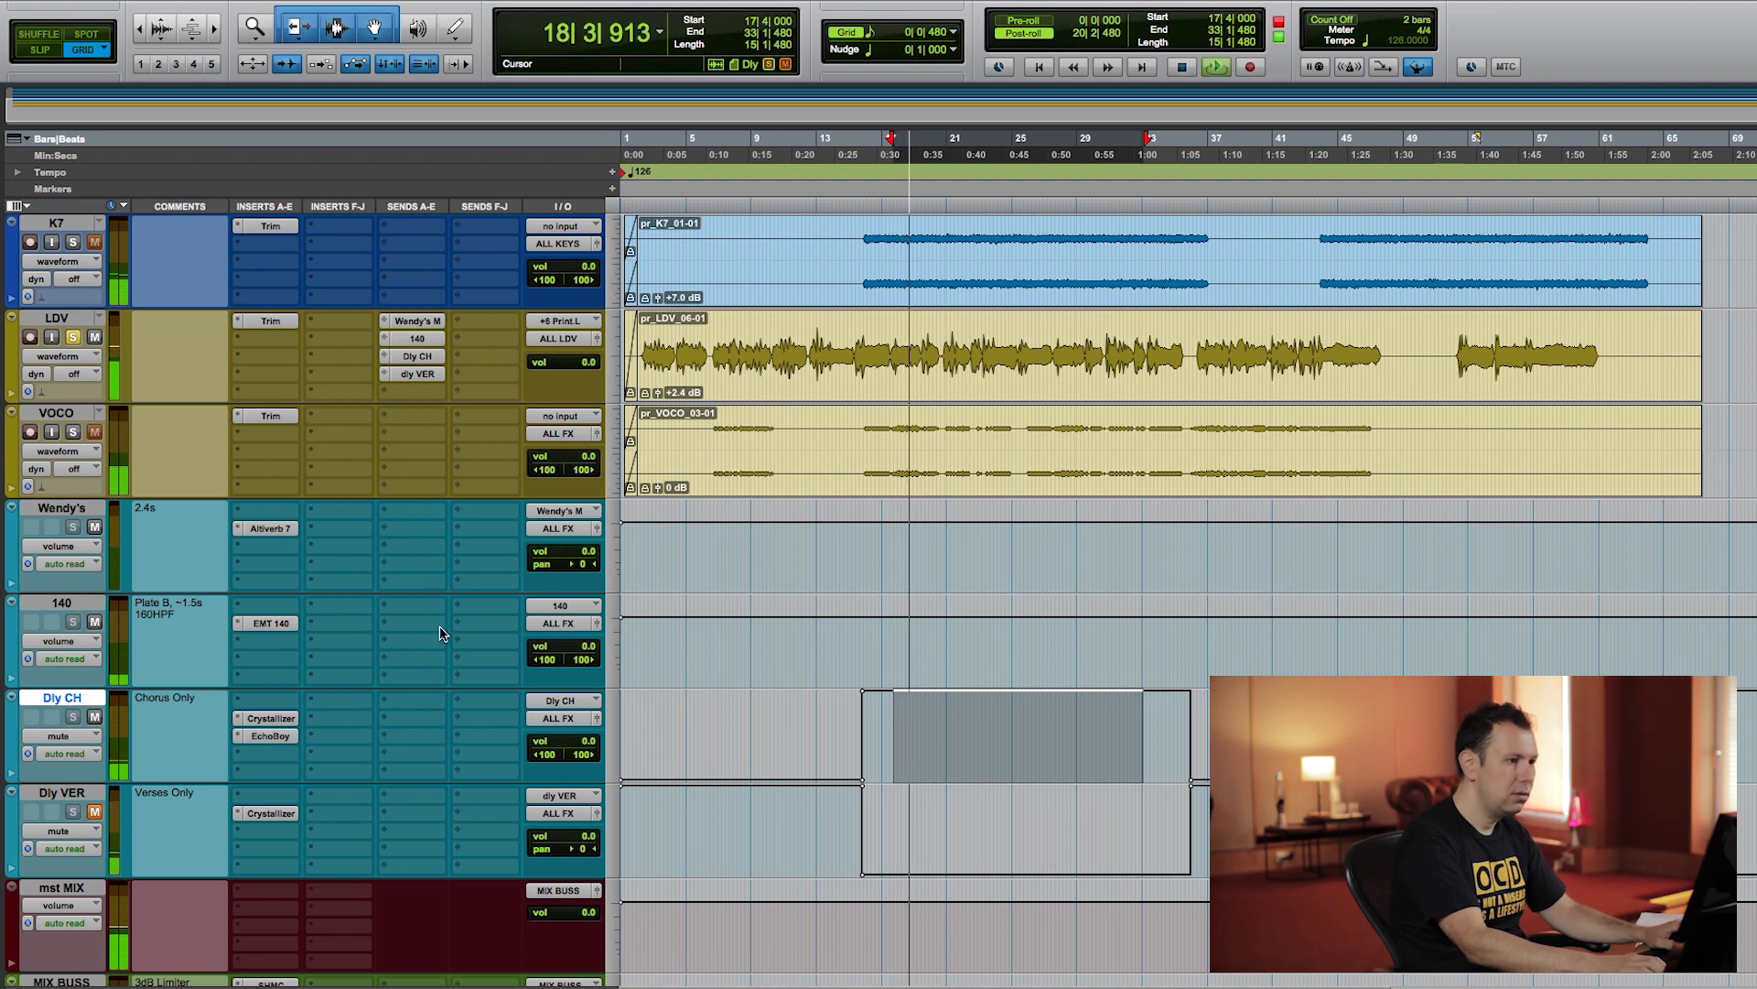
{"action": "key", "text": "space"}
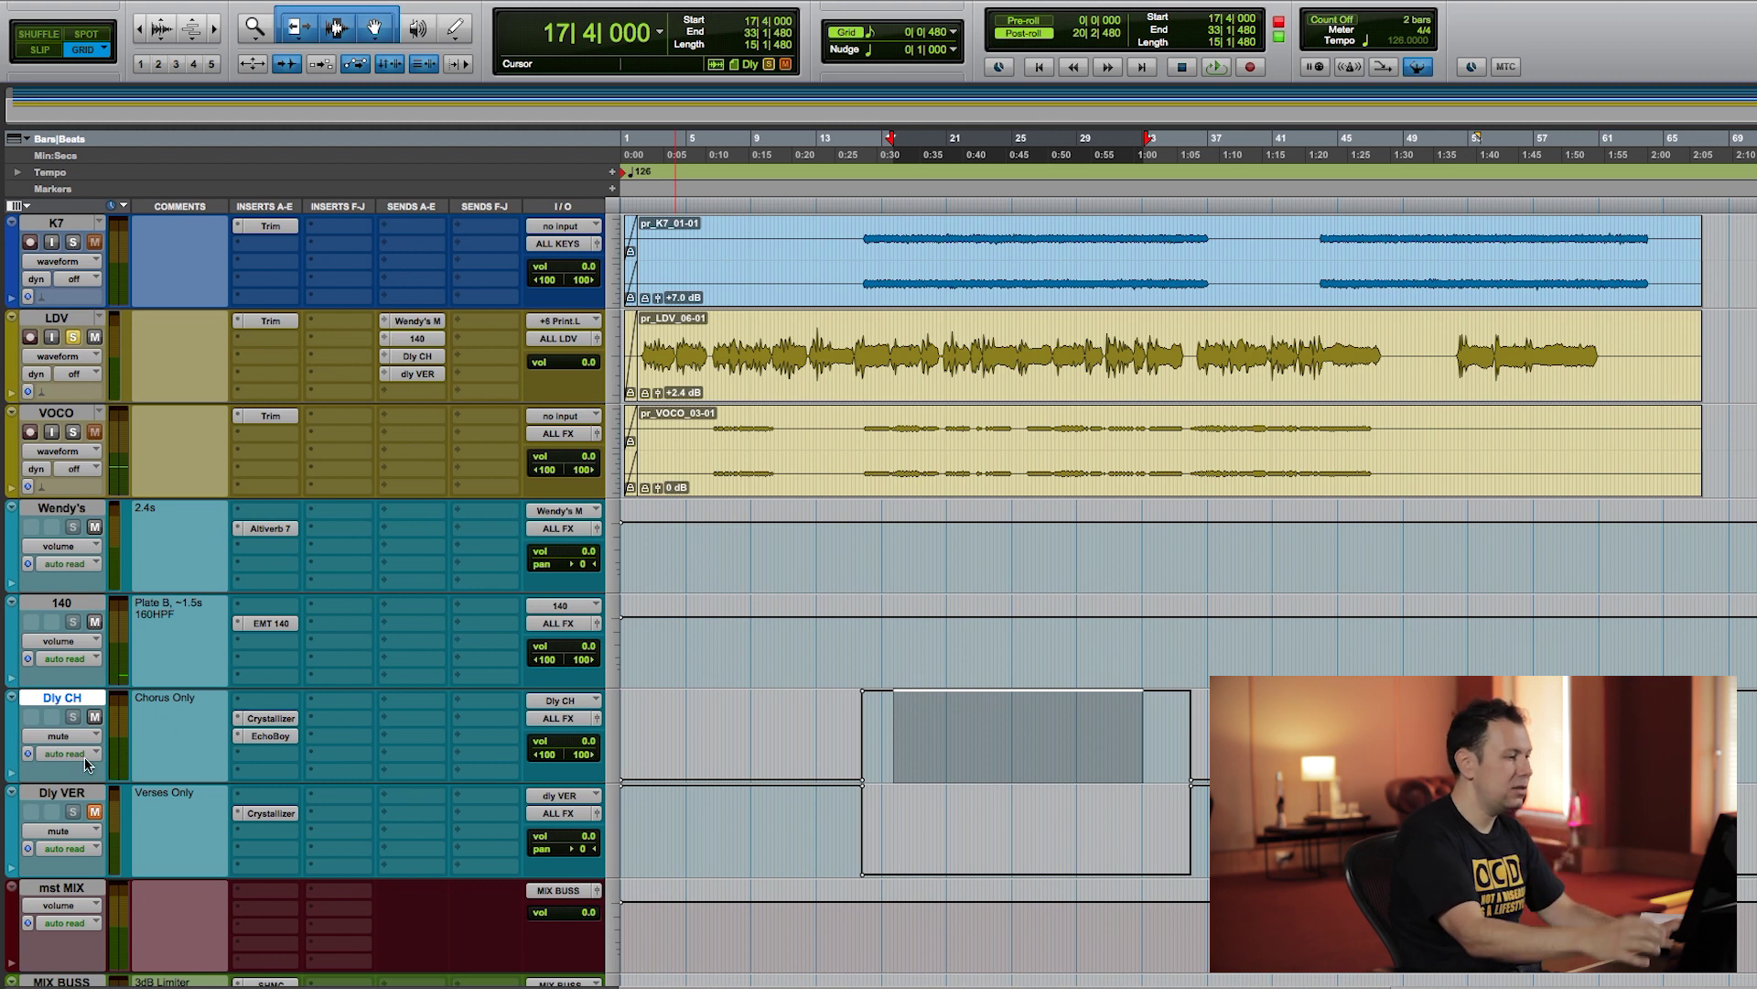
Step: With the Wendy's and 140 returns muted, audition Dly VER from bar 6 beat 4 to bar 10 beat 4 with its Crystallizer open, and close the plug-in
{"action": "left_click_drag", "start_coordinate": [714, 810], "coordinate": [778, 821]}
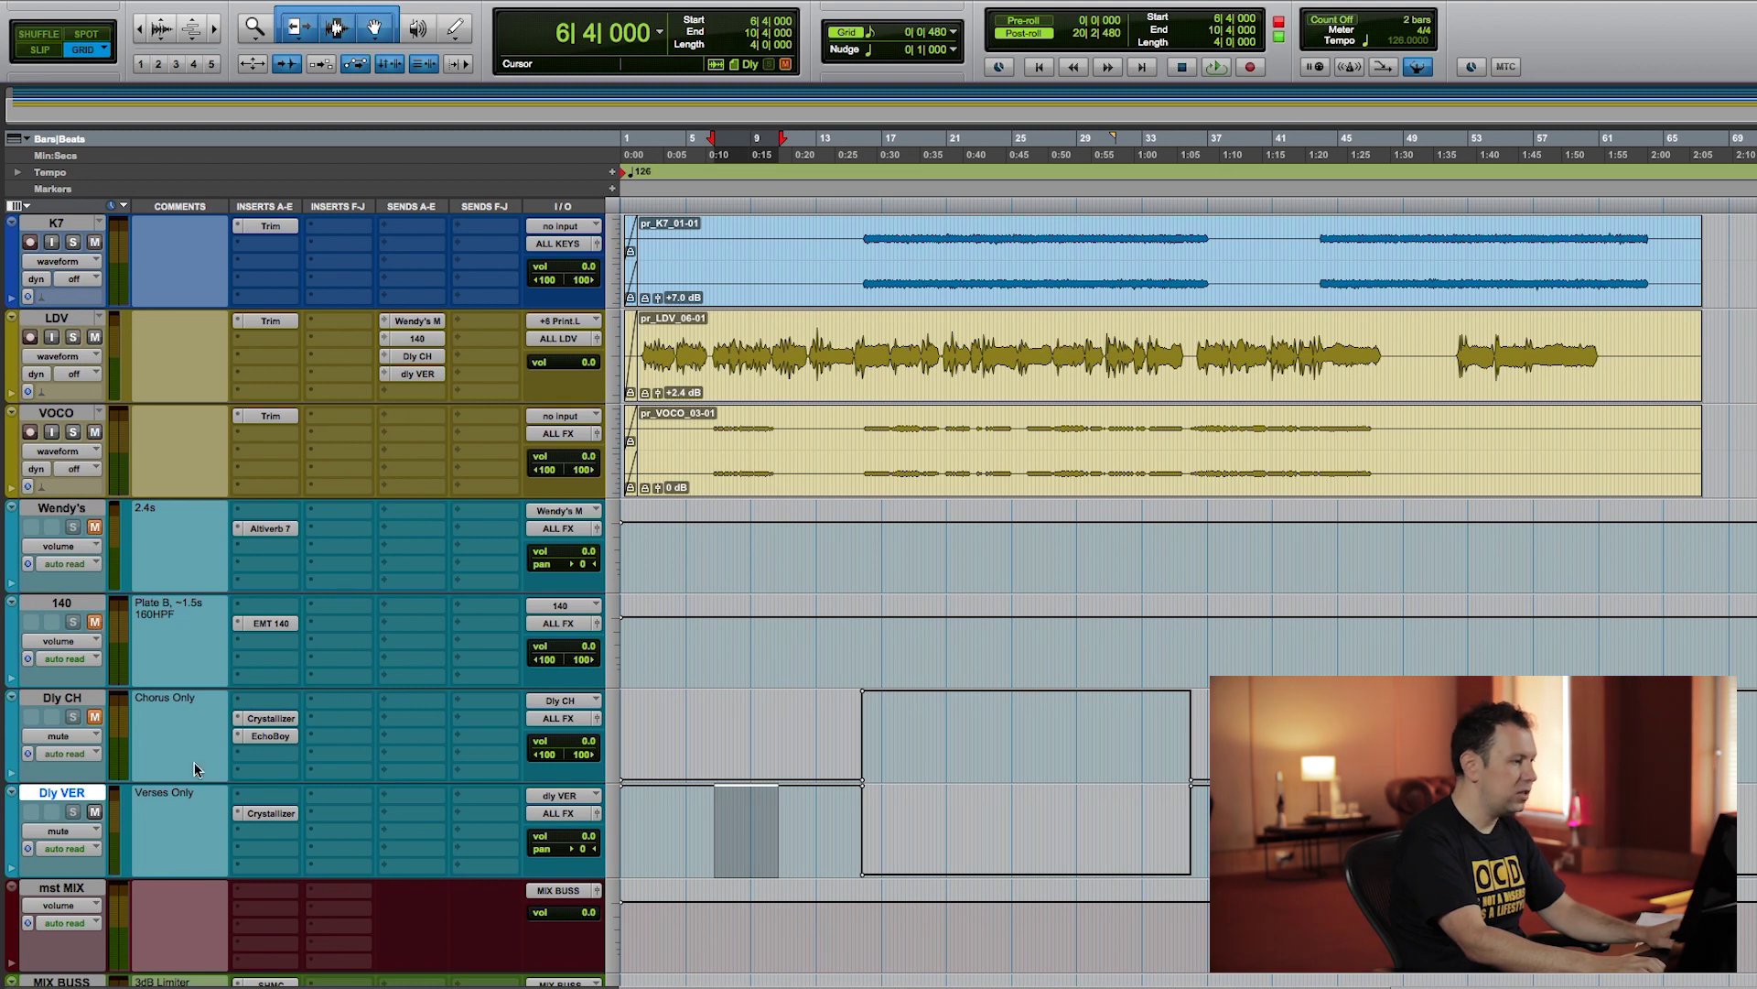
{"action": "left_click", "coordinate": [271, 813]}
{"action": "key", "text": "space"}
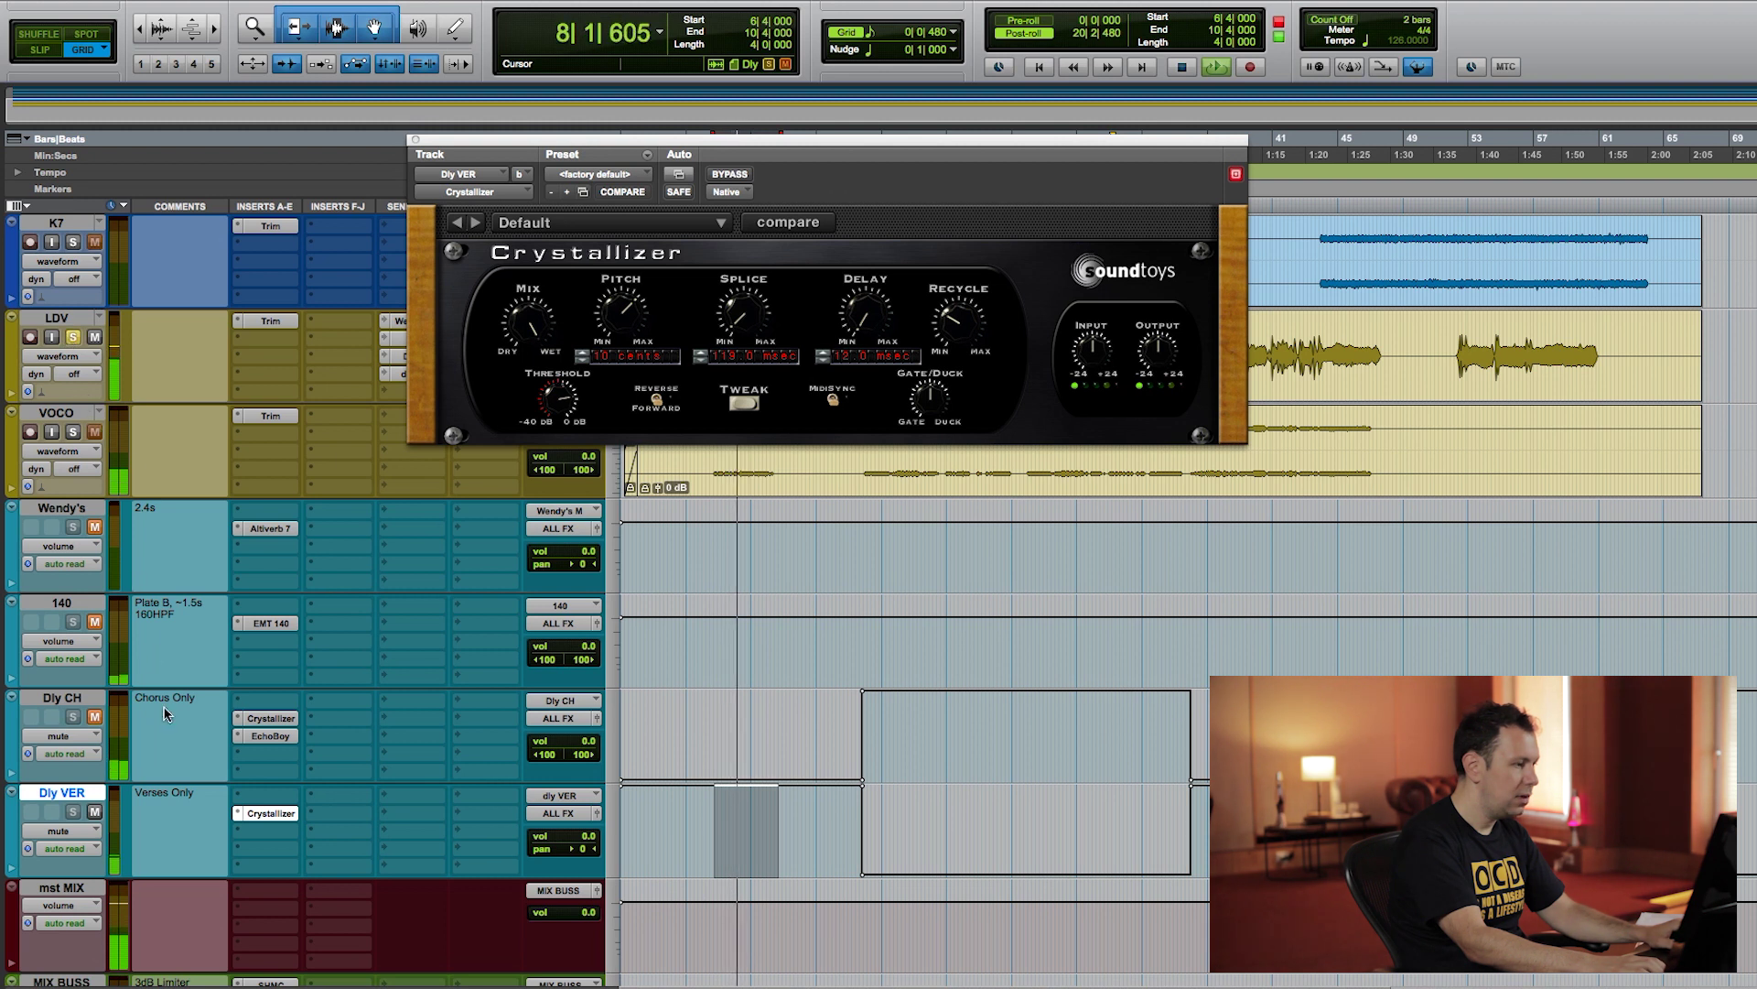
{"action": "key", "text": "space"}
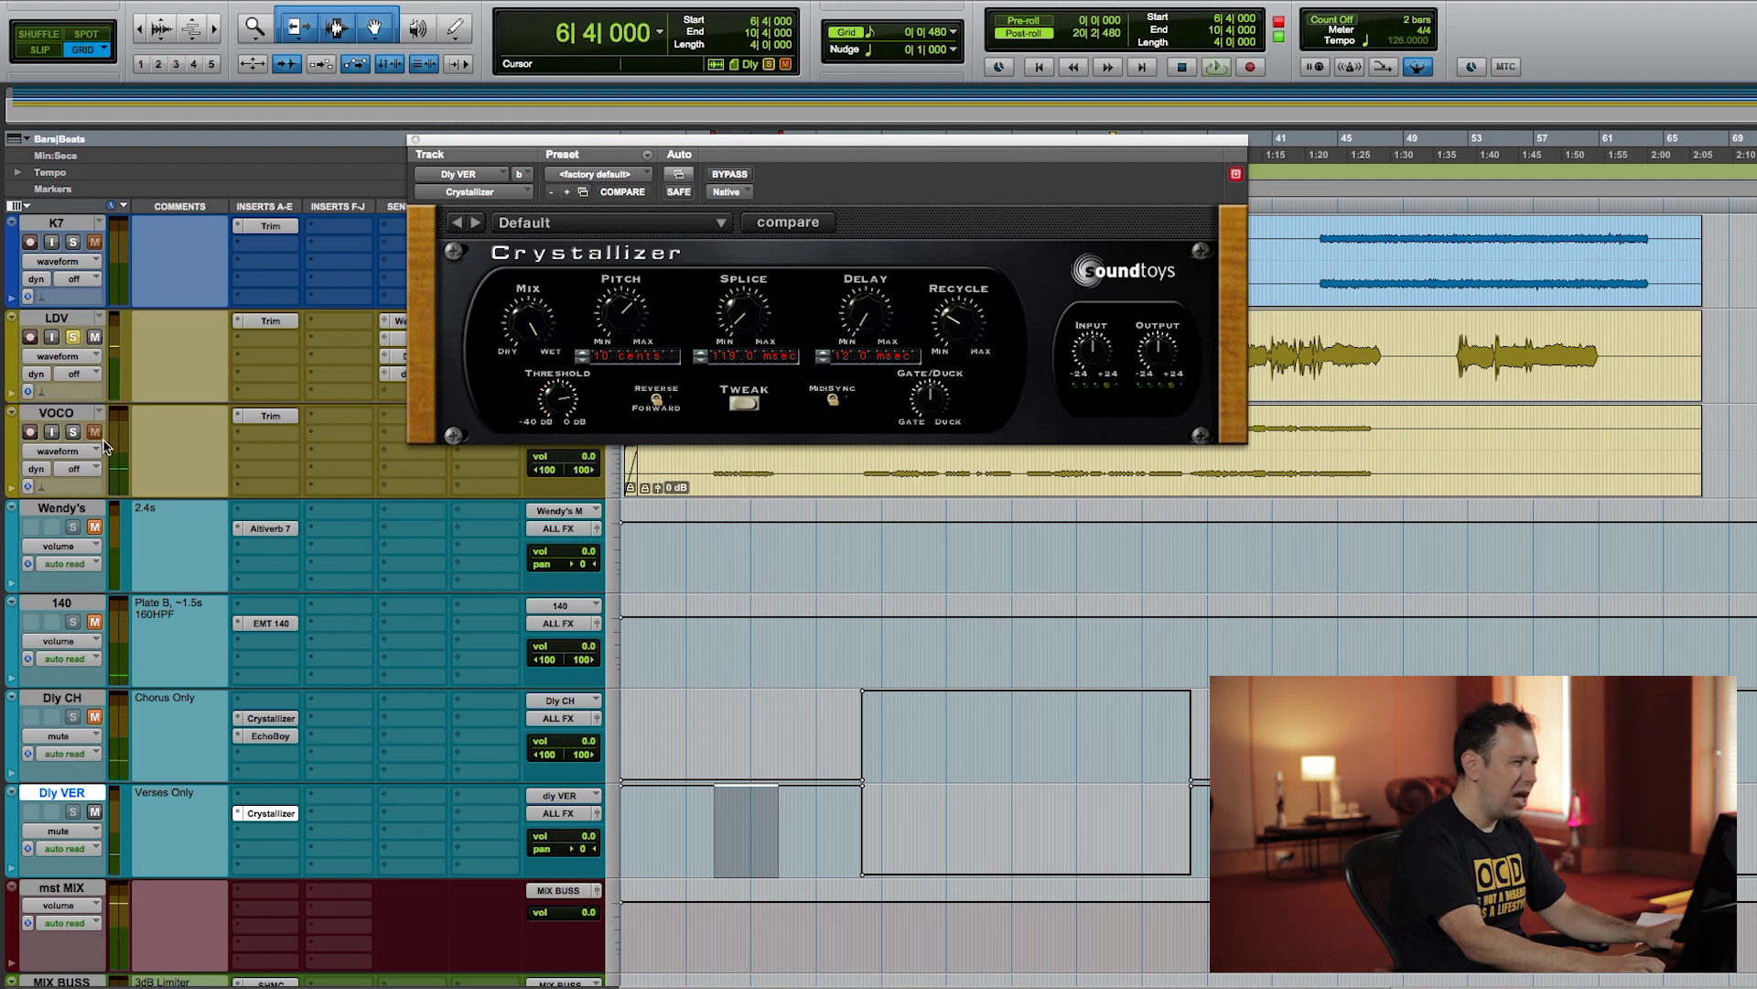
{"action": "left_click", "coordinate": [417, 143]}
Step: Review the SHMC, FG-Red, K-Stereo and P EQ inserts on the MIX BUSS one after another, and close the last plug-in
{"action": "scroll", "coordinate": [554, 495], "scroll_direction": "down", "scroll_amount": 5}
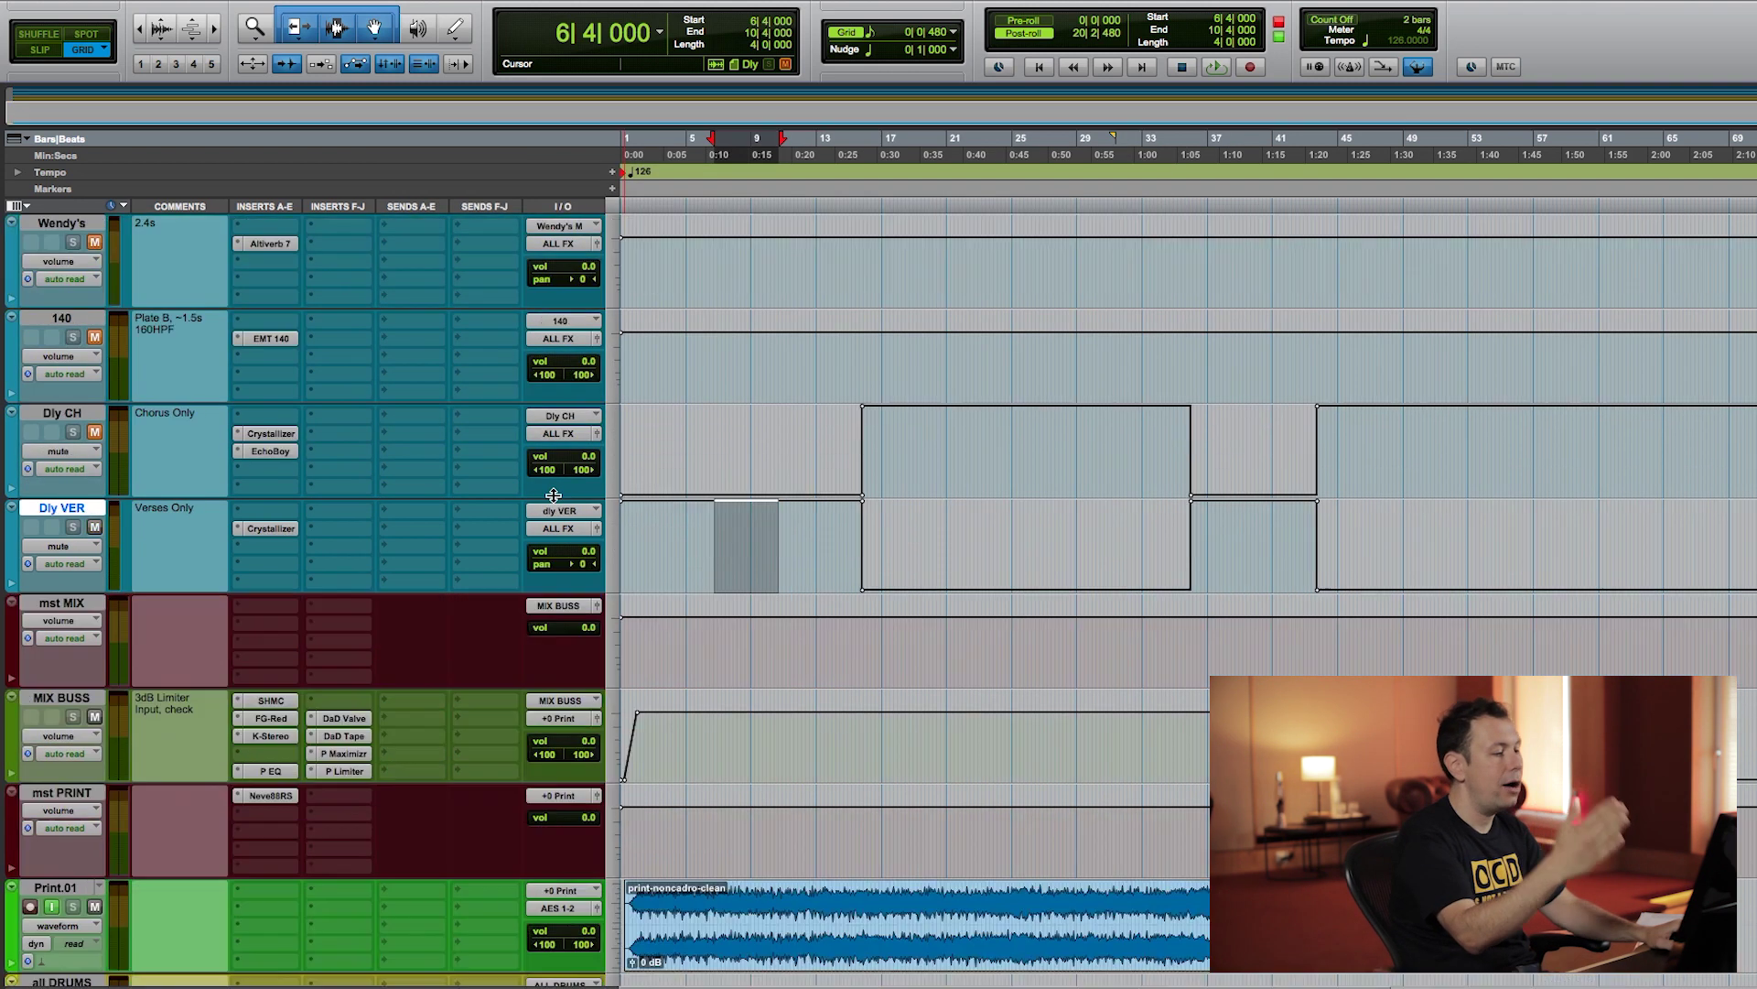
{"action": "scroll", "coordinate": [554, 495], "scroll_direction": "down", "scroll_amount": 2}
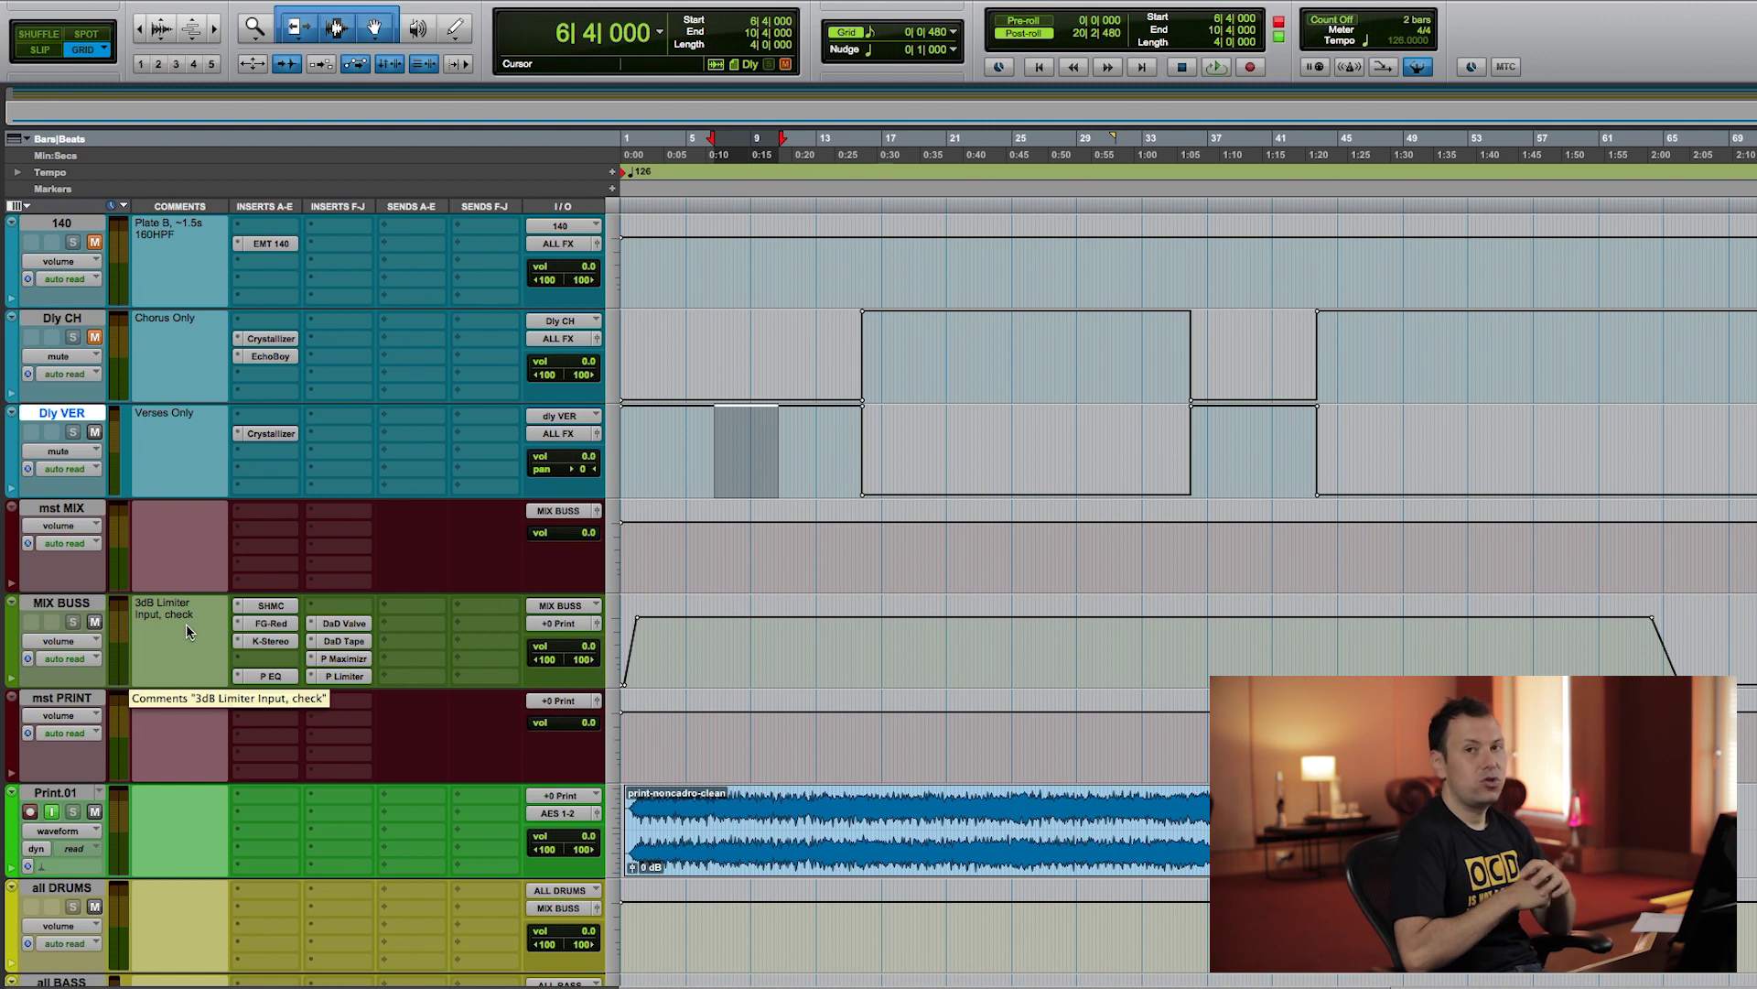
{"action": "left_click", "coordinate": [272, 607]}
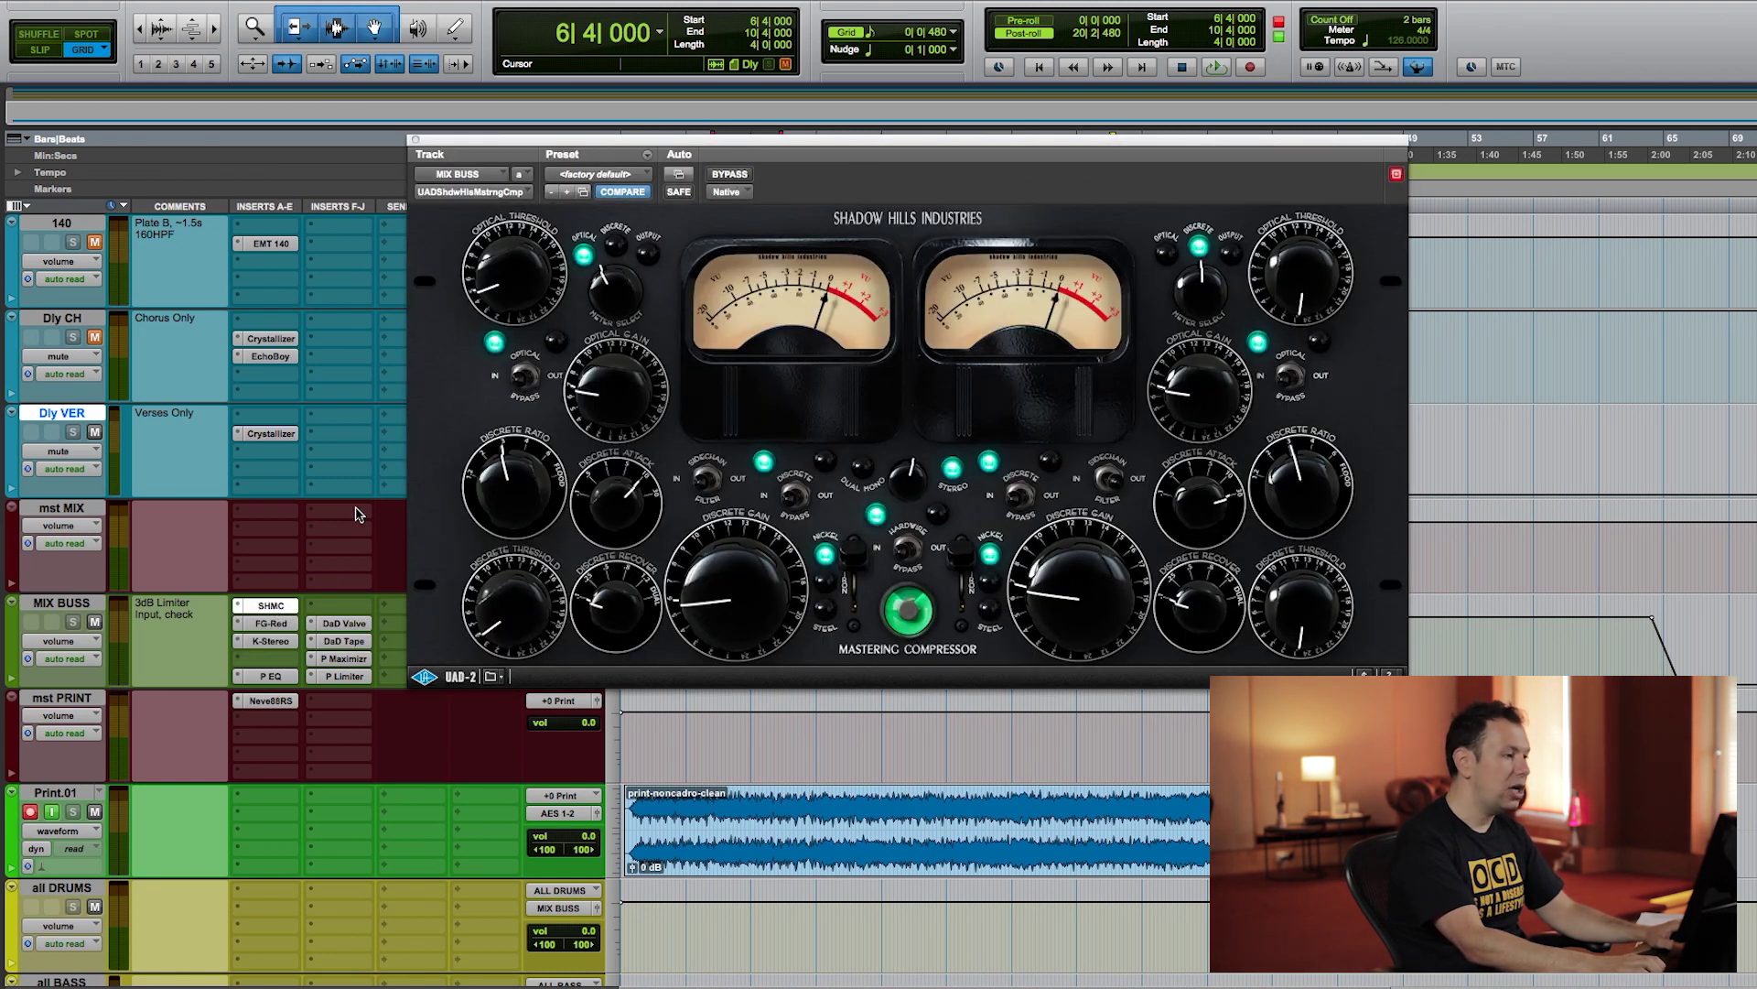
{"action": "left_click", "coordinate": [271, 624]}
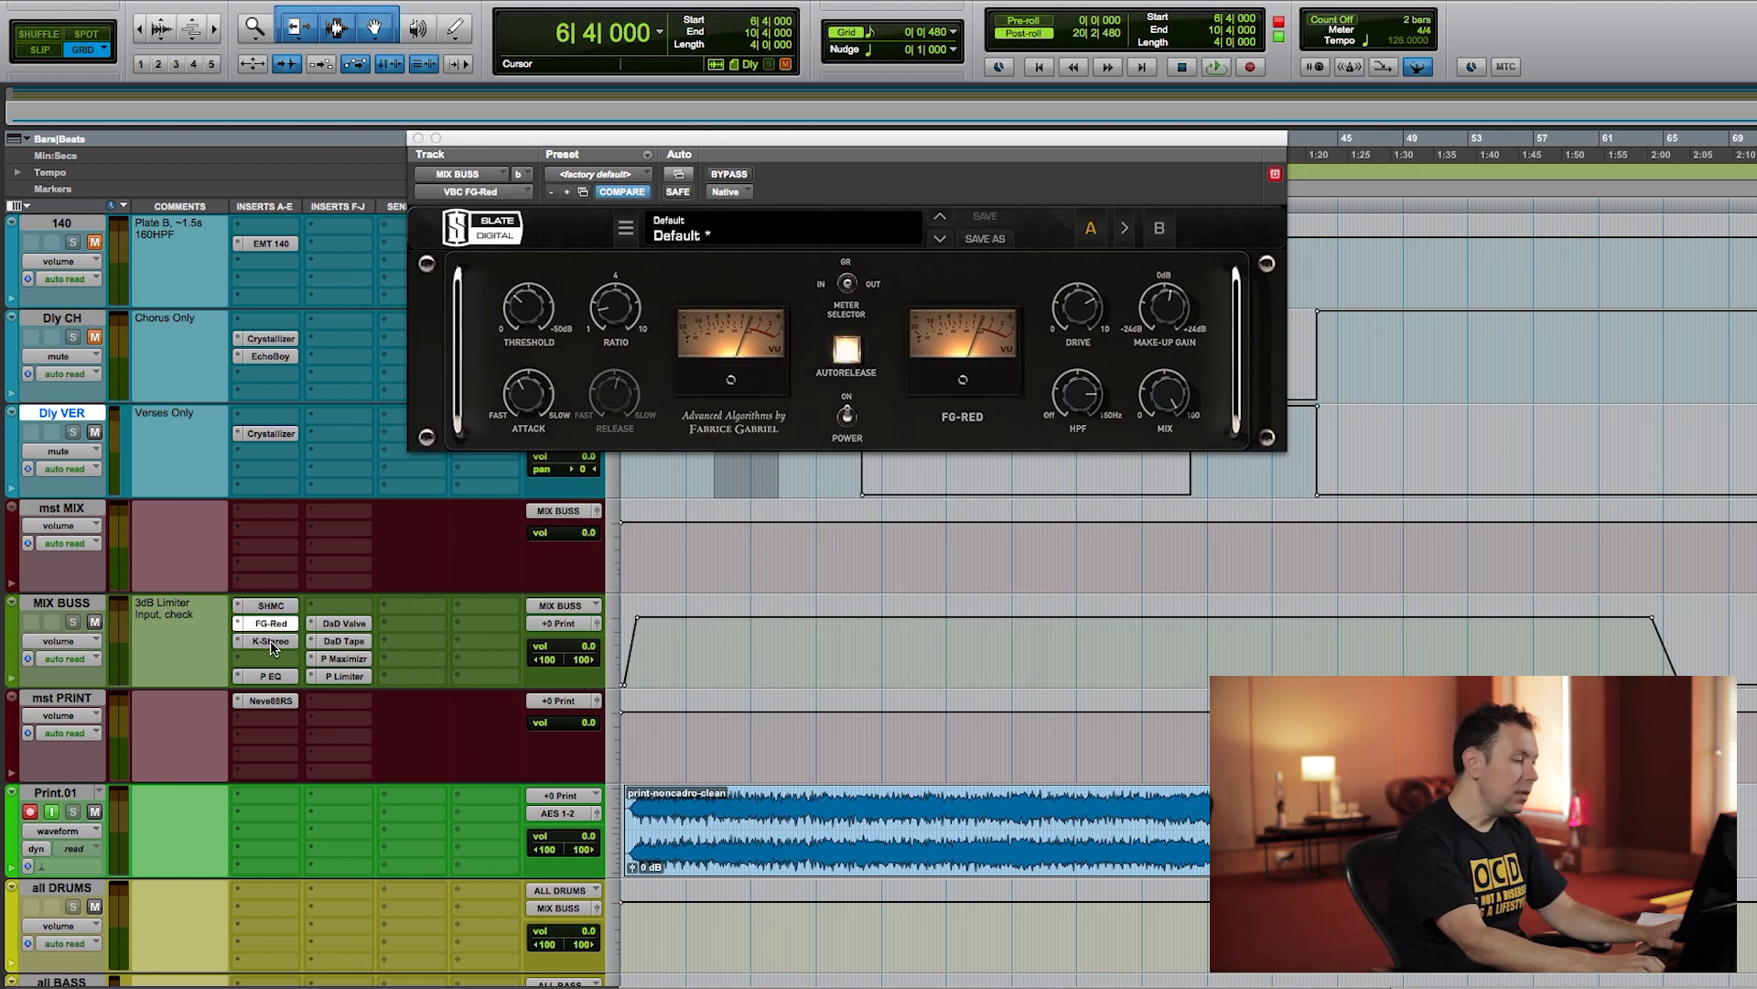
{"action": "left_click", "coordinate": [271, 641]}
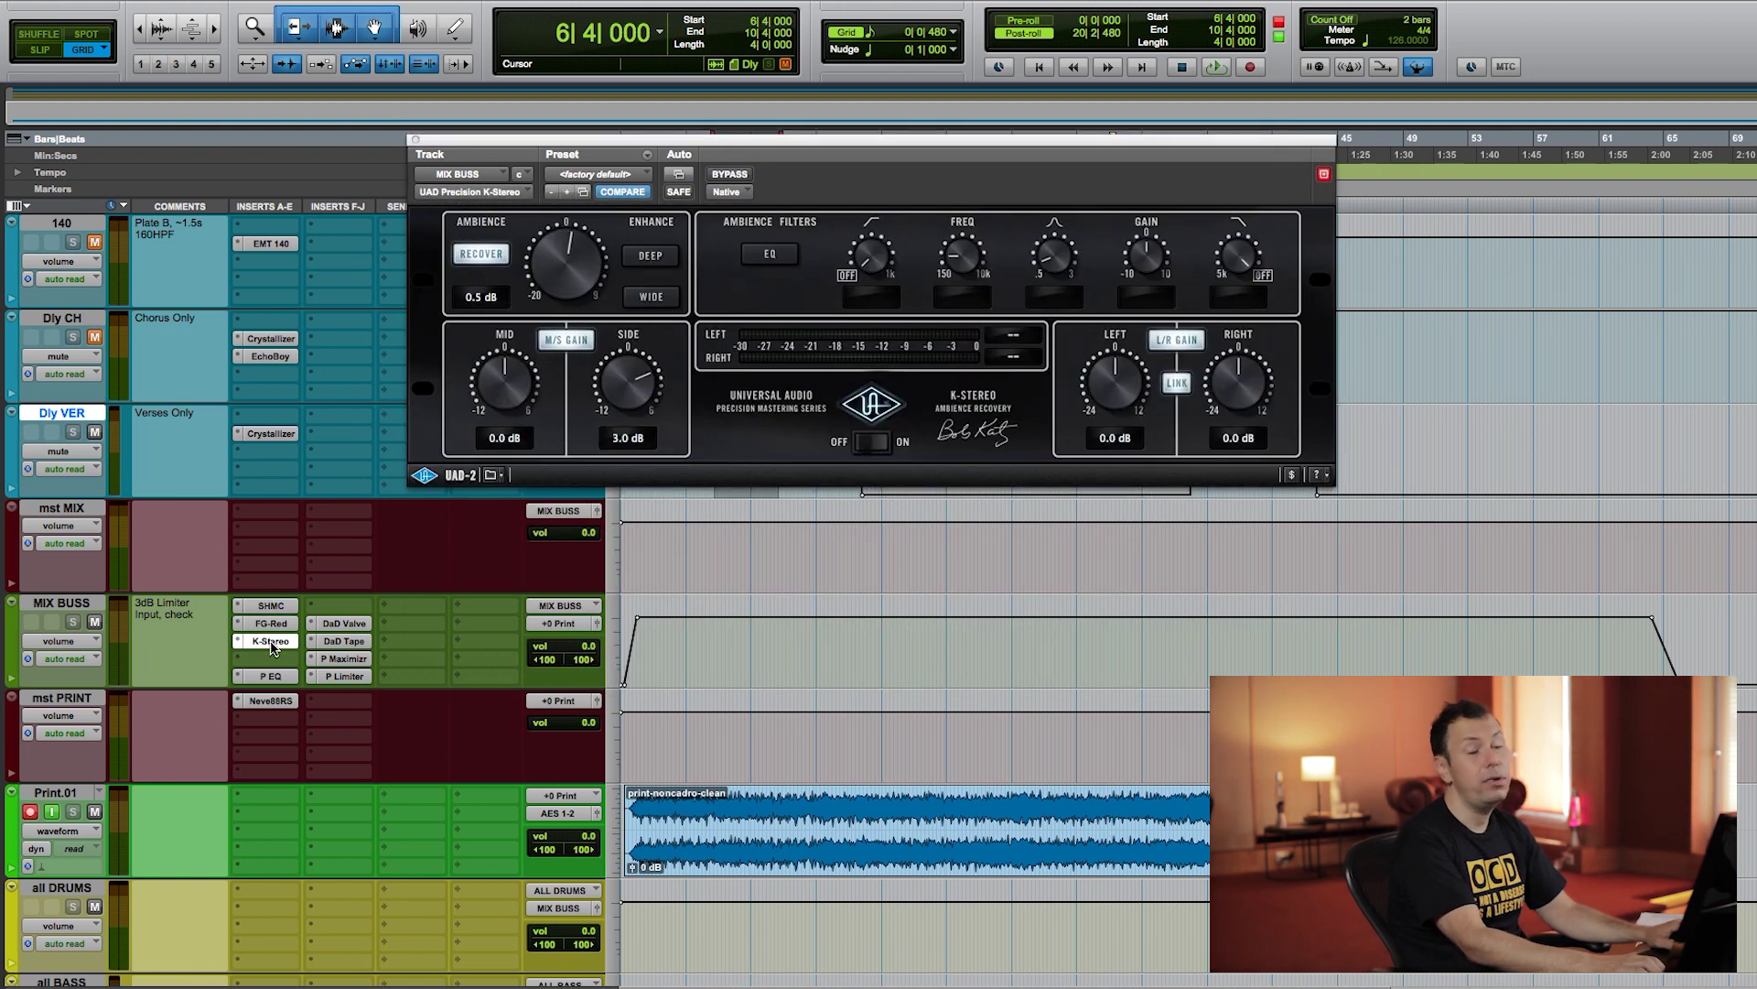
{"action": "left_click", "coordinate": [271, 677]}
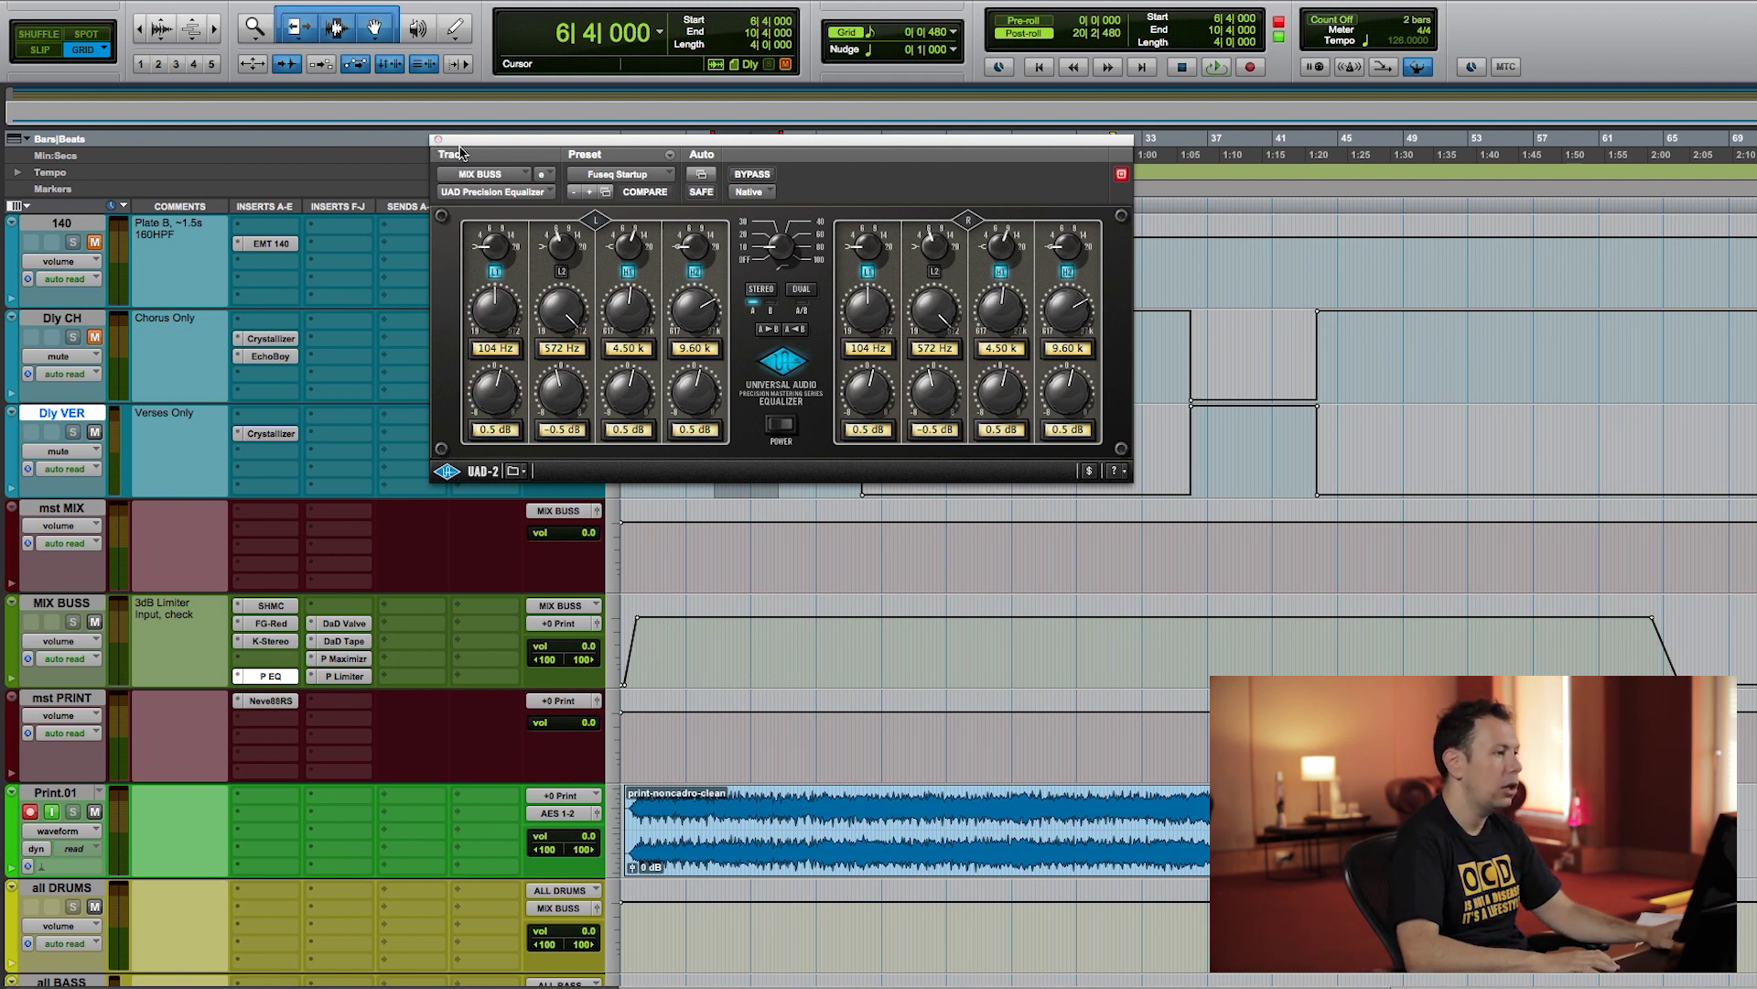
{"action": "left_click", "coordinate": [438, 140]}
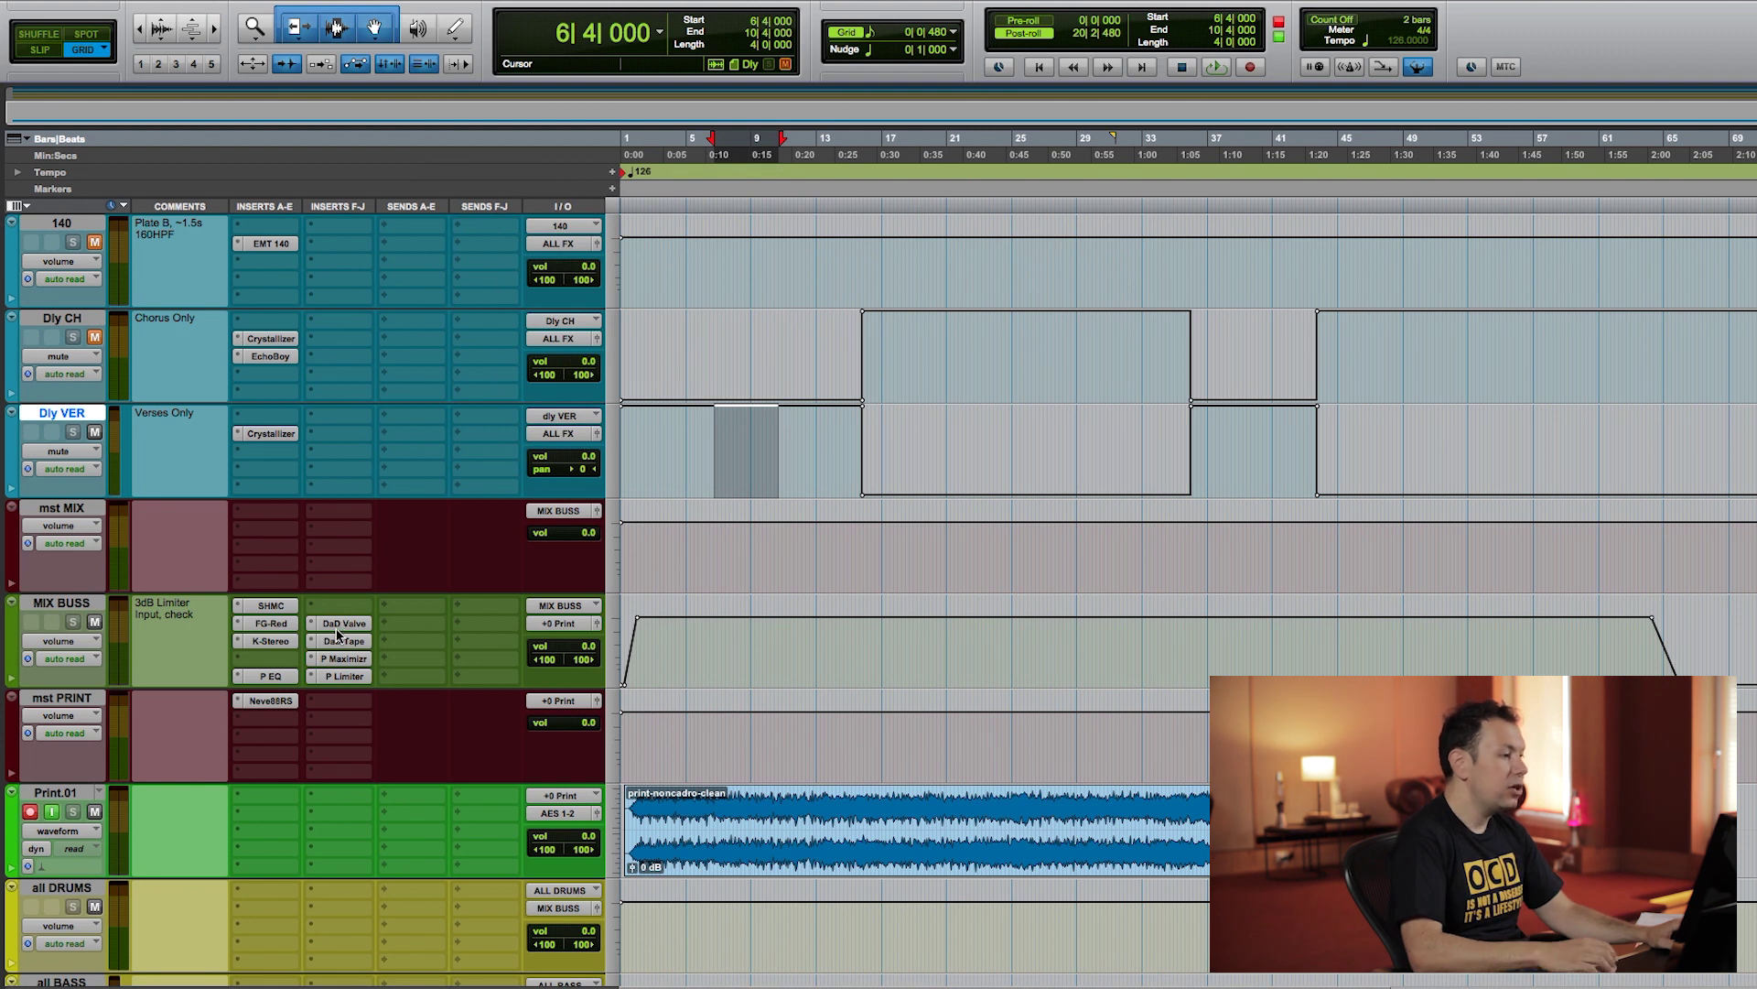
Step: Open DaD Valve and DaD Tape on the MIX BUSS together, arrange them one above the other to examine their settings, and close both
{"action": "left_click", "coordinate": [338, 628]}
{"action": "left_click", "coordinate": [338, 639]}
{"action": "left_click_drag", "start_coordinate": [128, 117], "coordinate": [474, 437]}
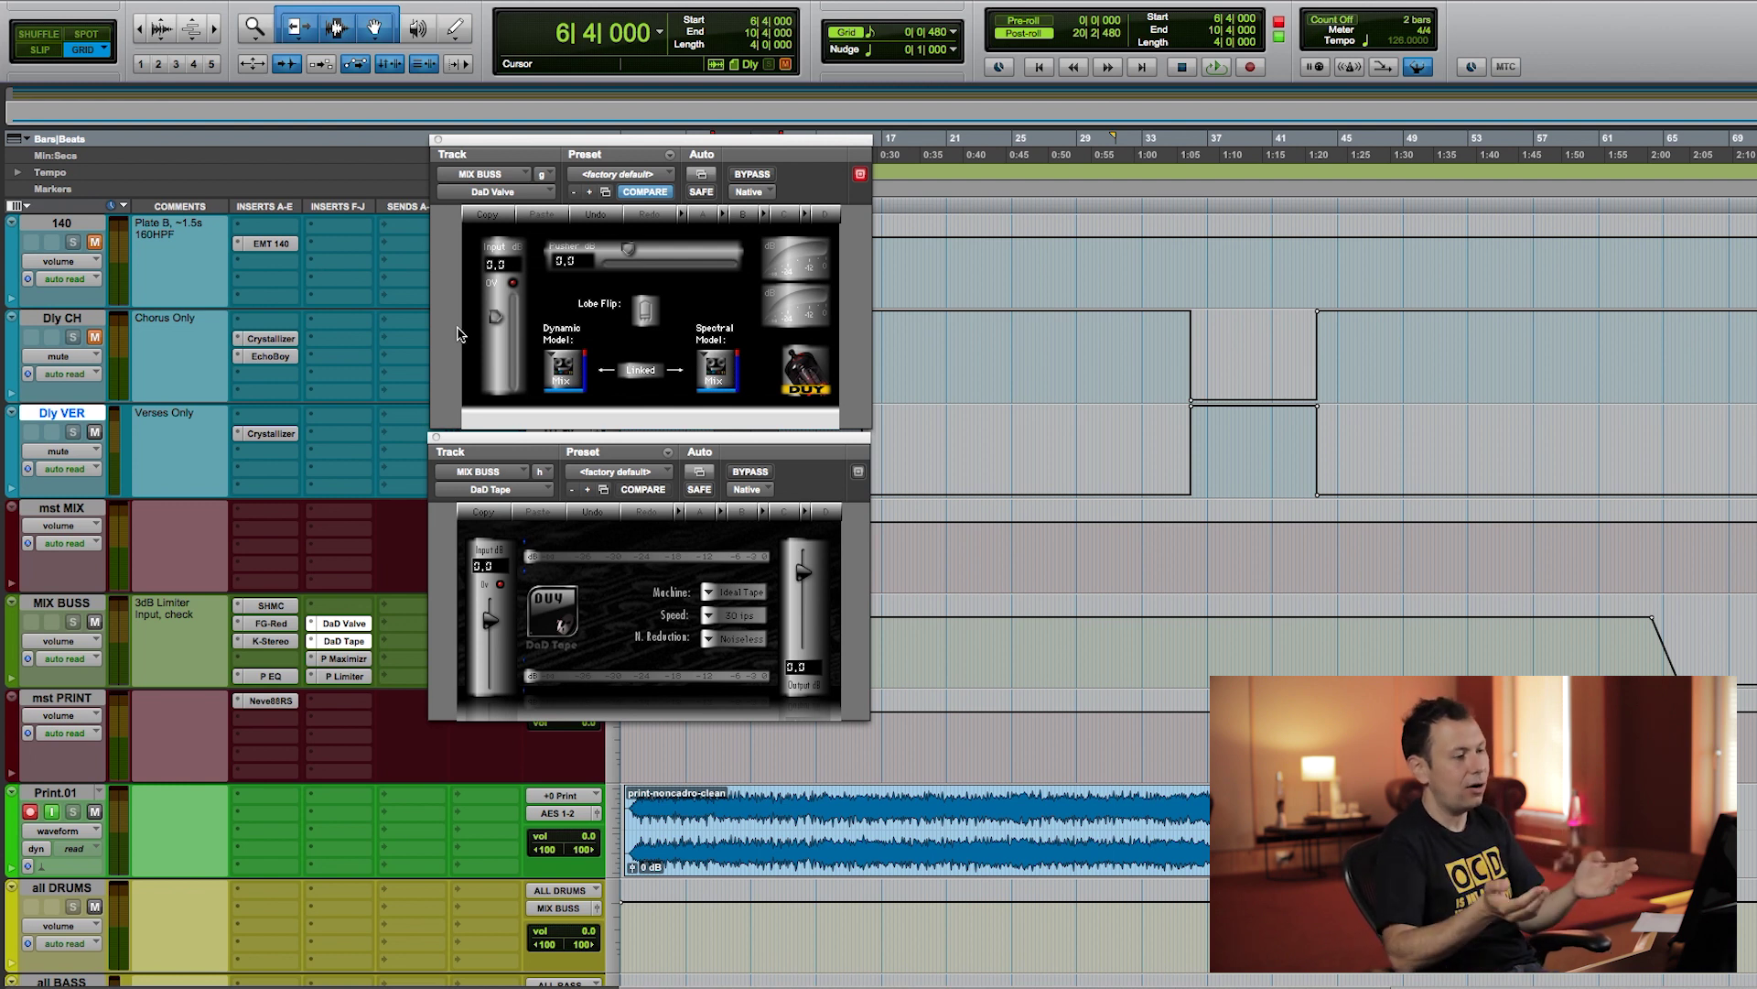
{"action": "left_click", "coordinate": [501, 585]}
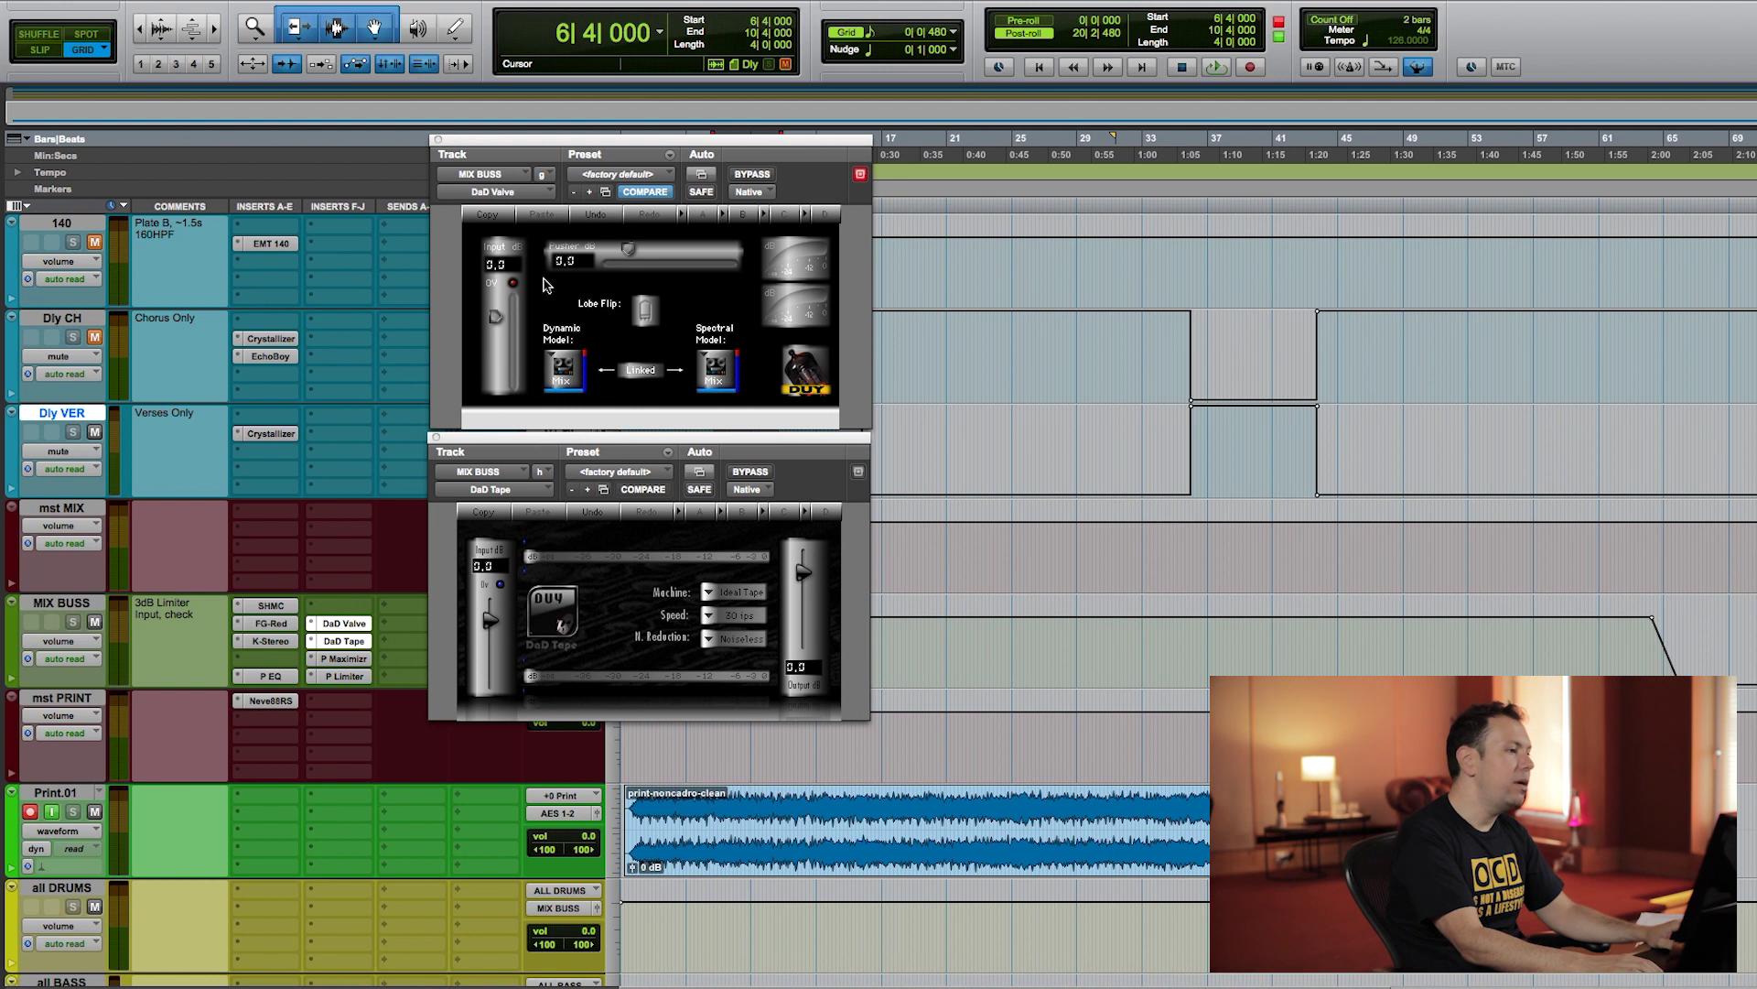
{"action": "left_click_drag", "start_coordinate": [556, 440], "coordinate": [557, 440]}
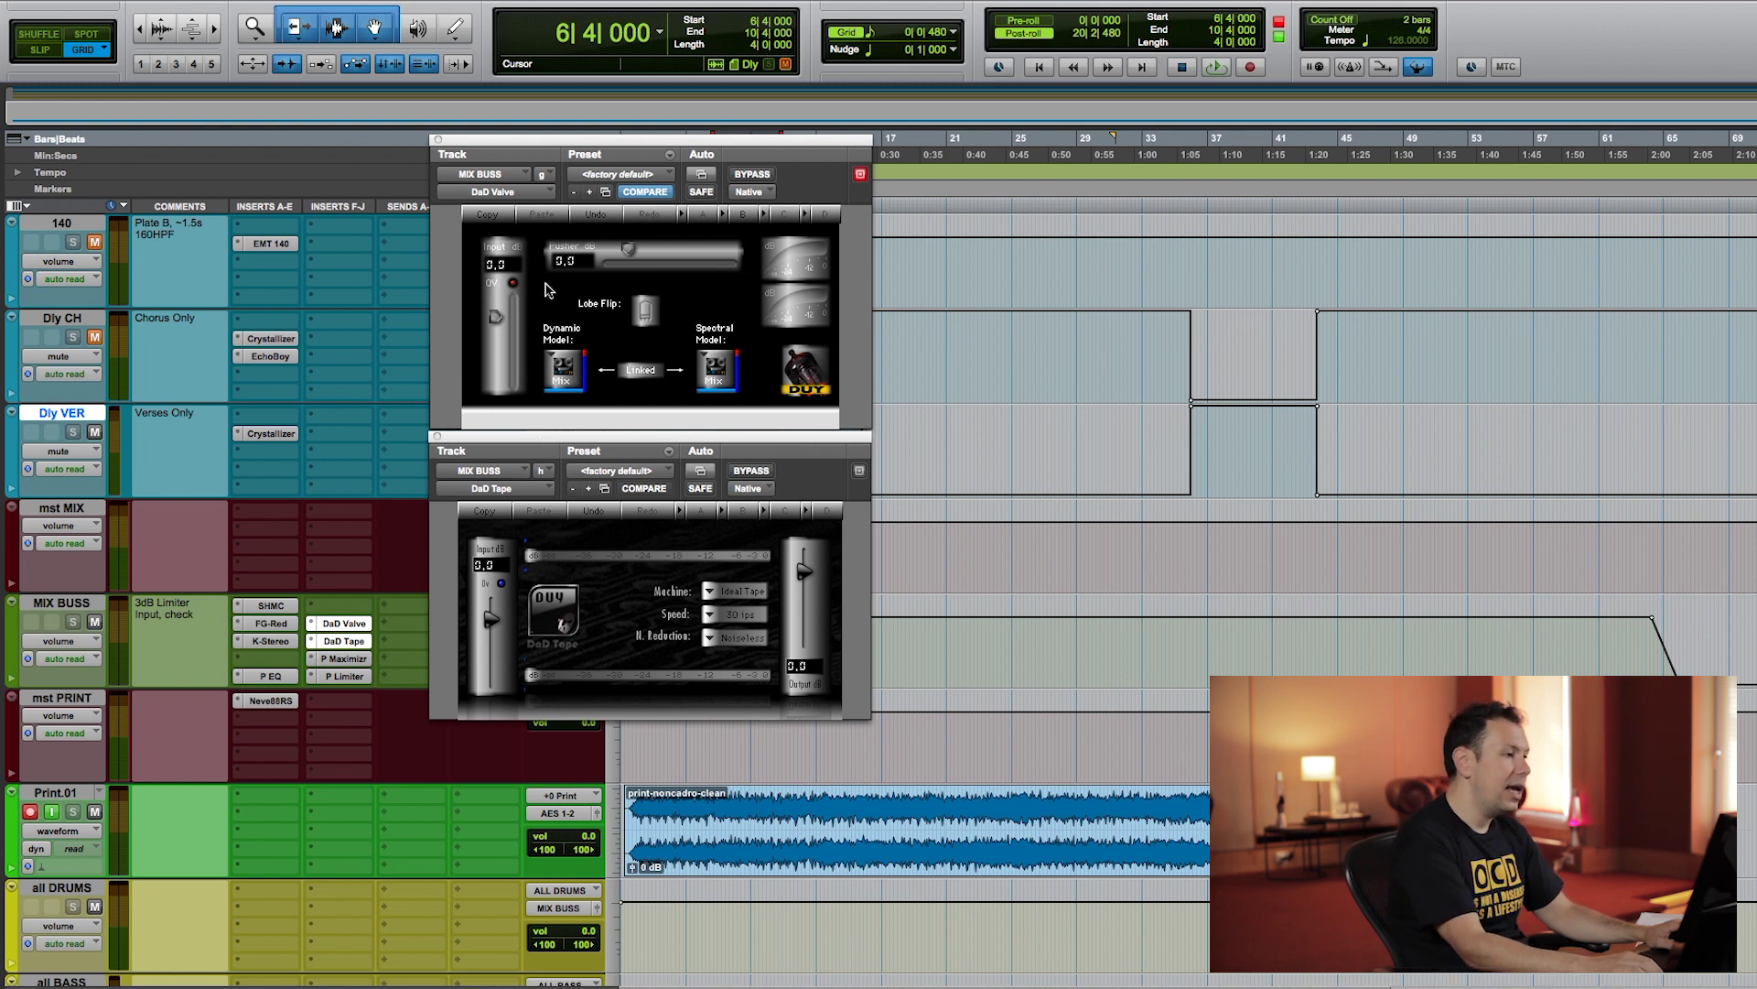
{"action": "left_click", "coordinate": [439, 143]}
{"action": "left_click", "coordinate": [438, 437]}
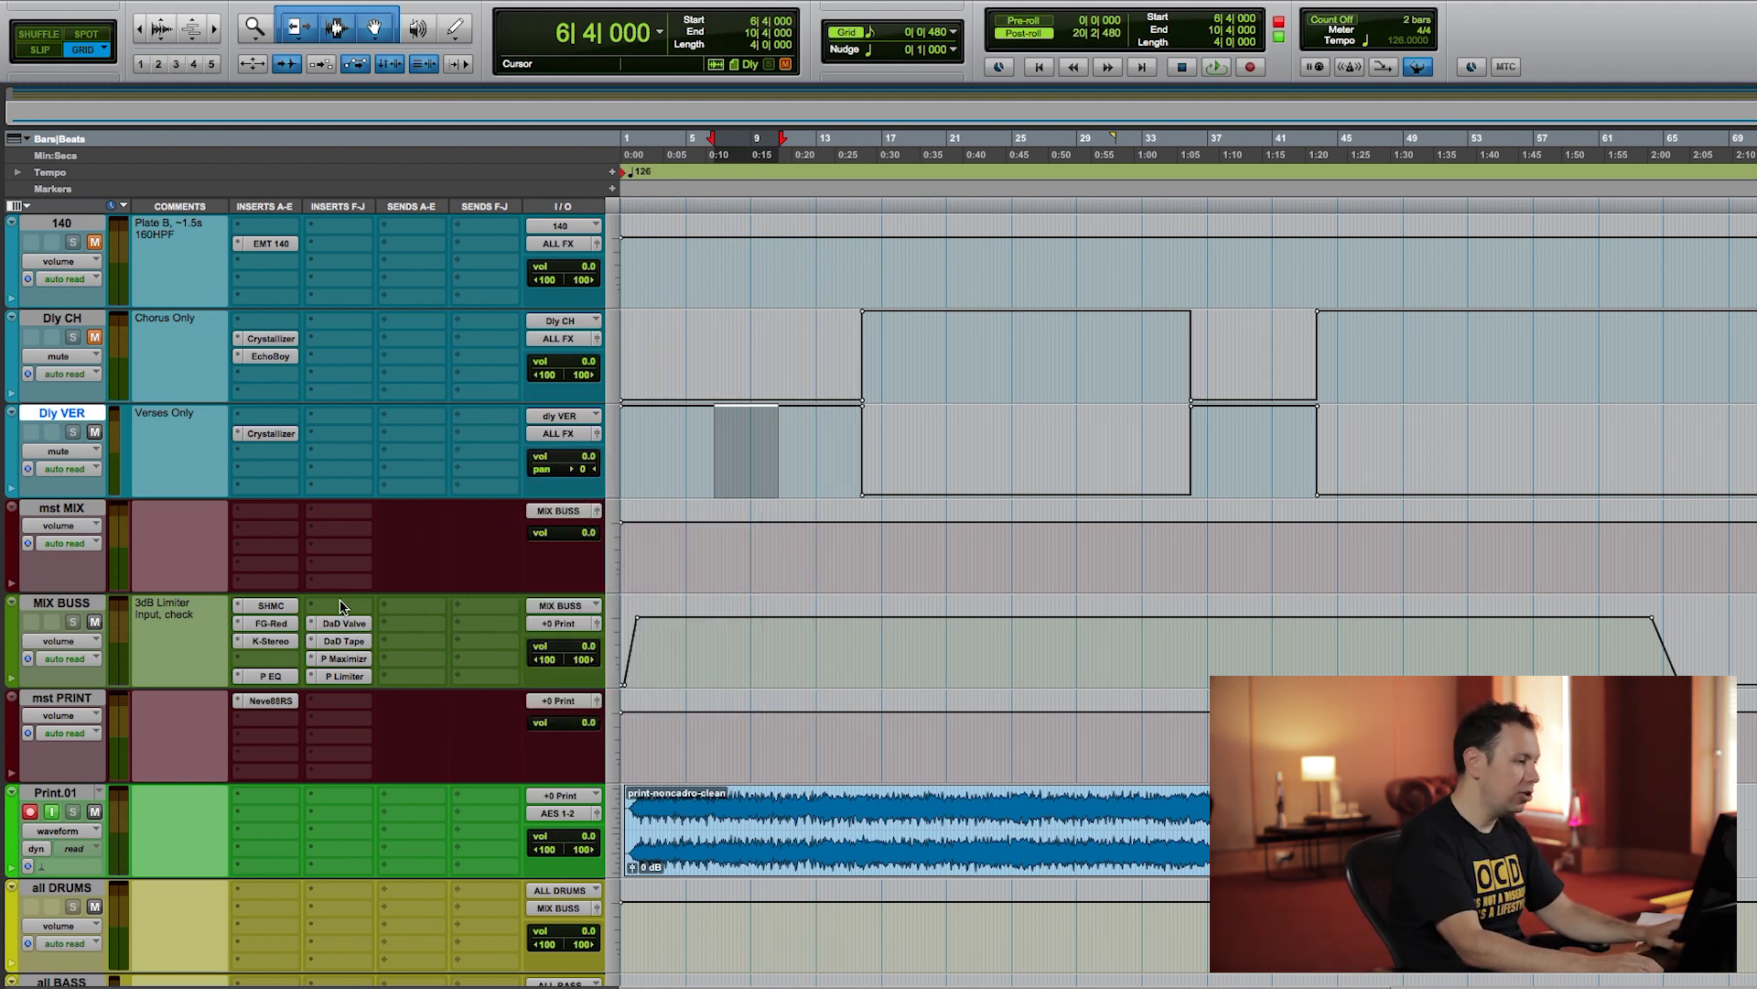
Step: Examine the Precision Maximizer and the Precision Limiter on the MIX BUSS in turn, closing each one
{"action": "left_click", "coordinate": [344, 658]}
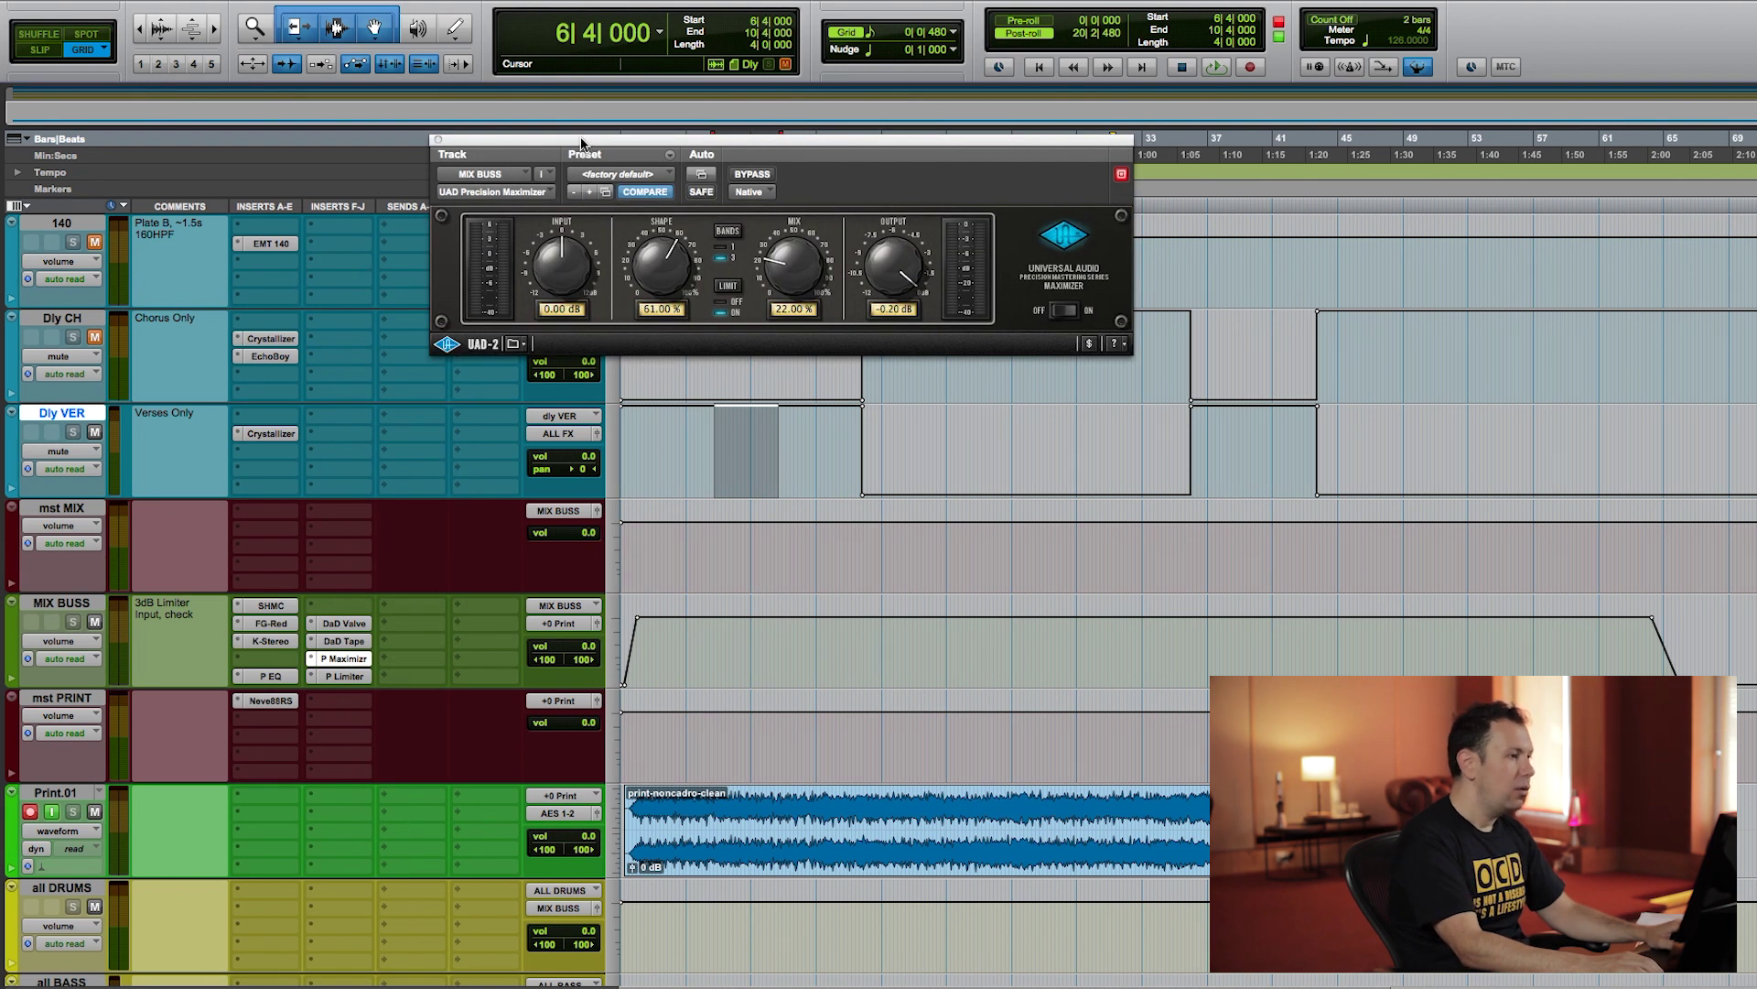
{"action": "left_click_drag", "start_coordinate": [579, 140], "coordinate": [595, 152]}
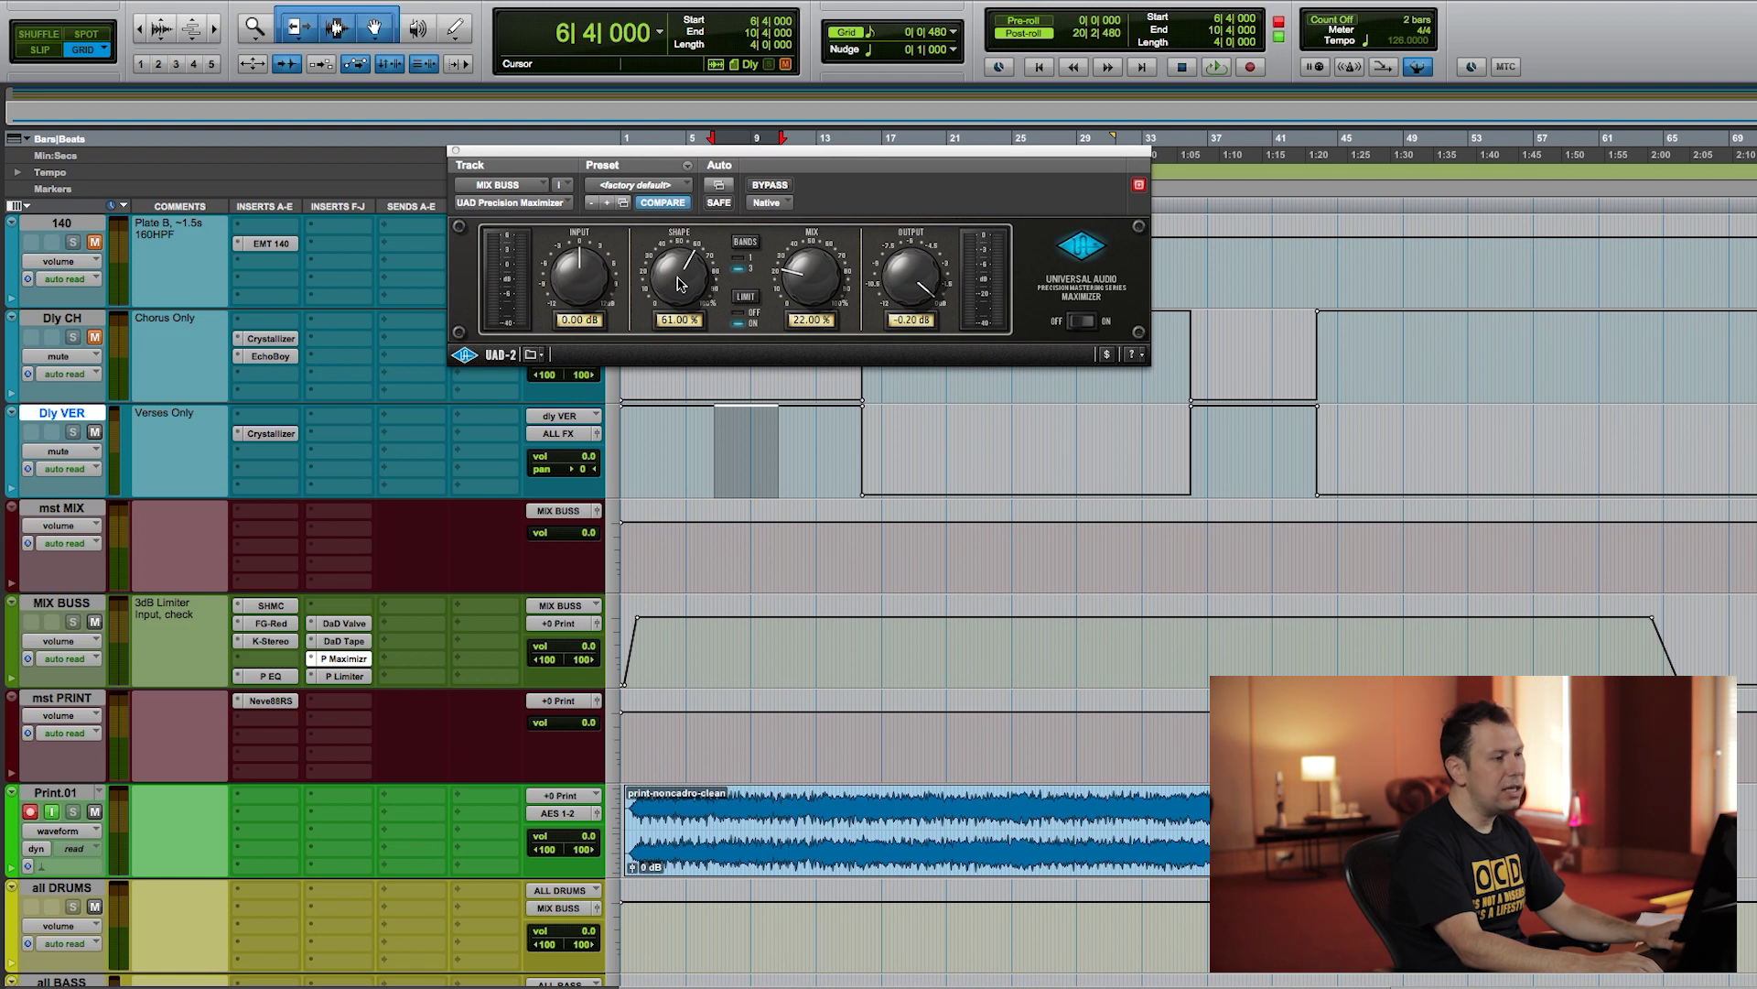
{"action": "left_click", "coordinate": [457, 150]}
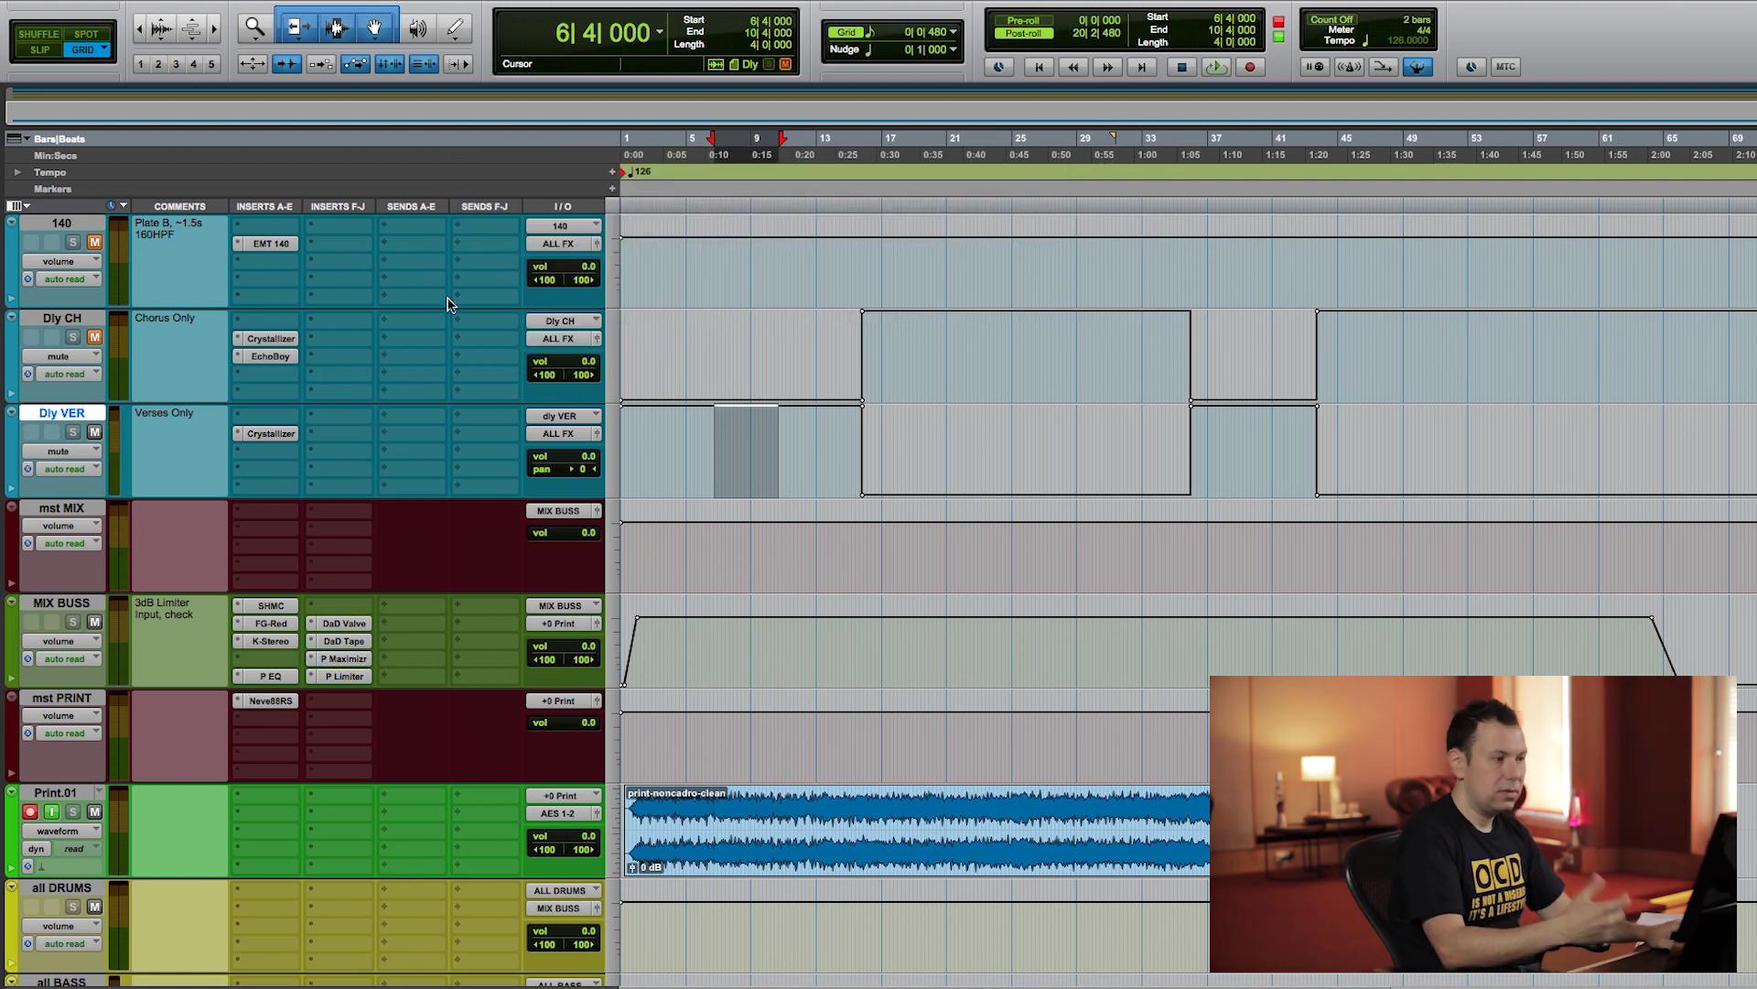
{"action": "left_click", "coordinate": [344, 678]}
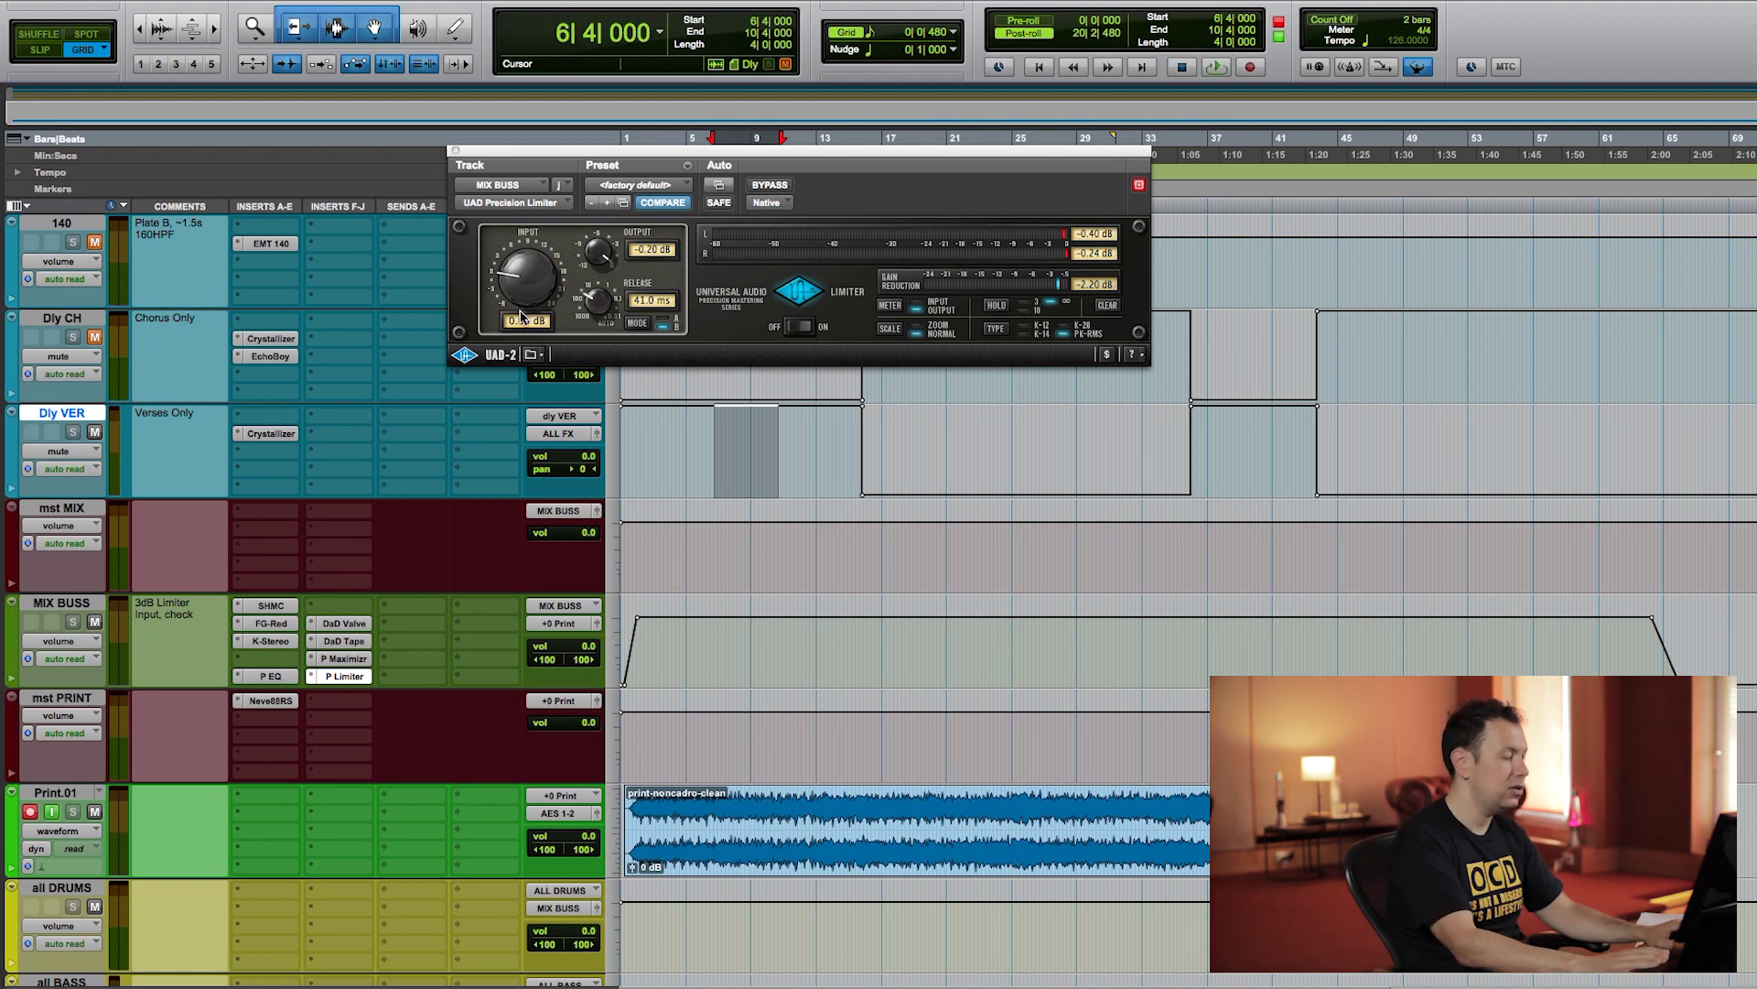
{"action": "left_click", "coordinate": [455, 151]}
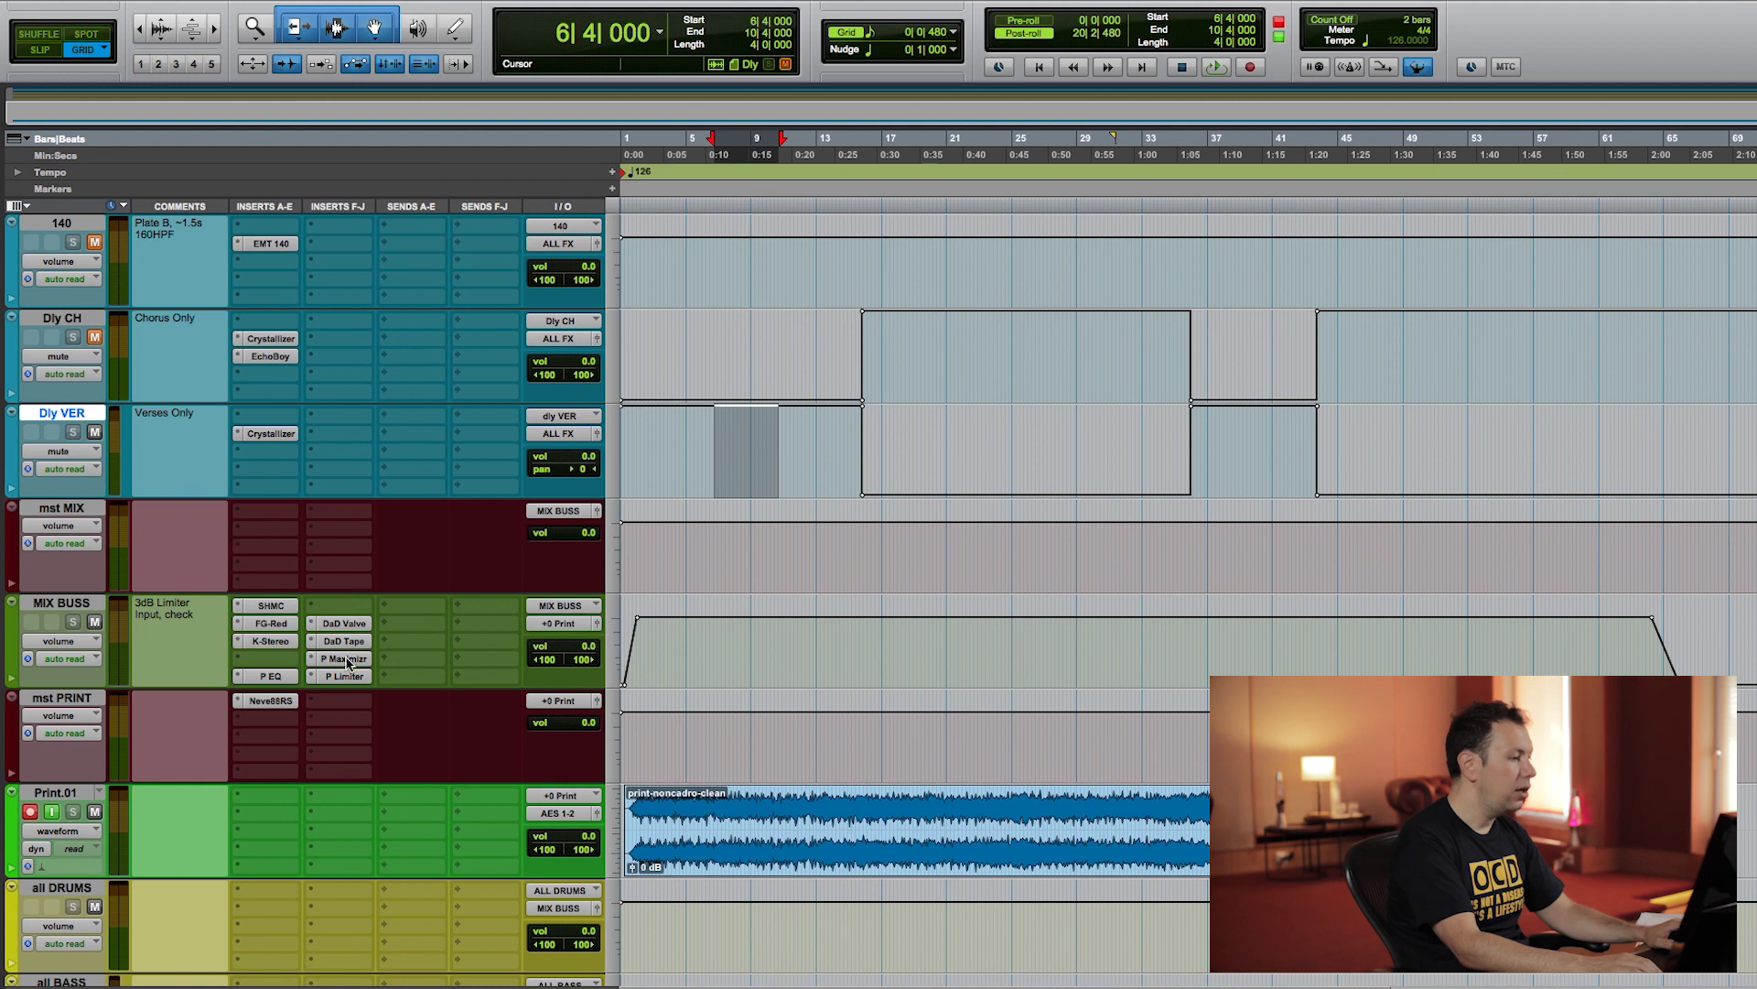
Step: Open the Neve 88RS on mst PRINT, place it clear of the track inserts to examine its settings, and close it
{"action": "left_click", "coordinate": [267, 701]}
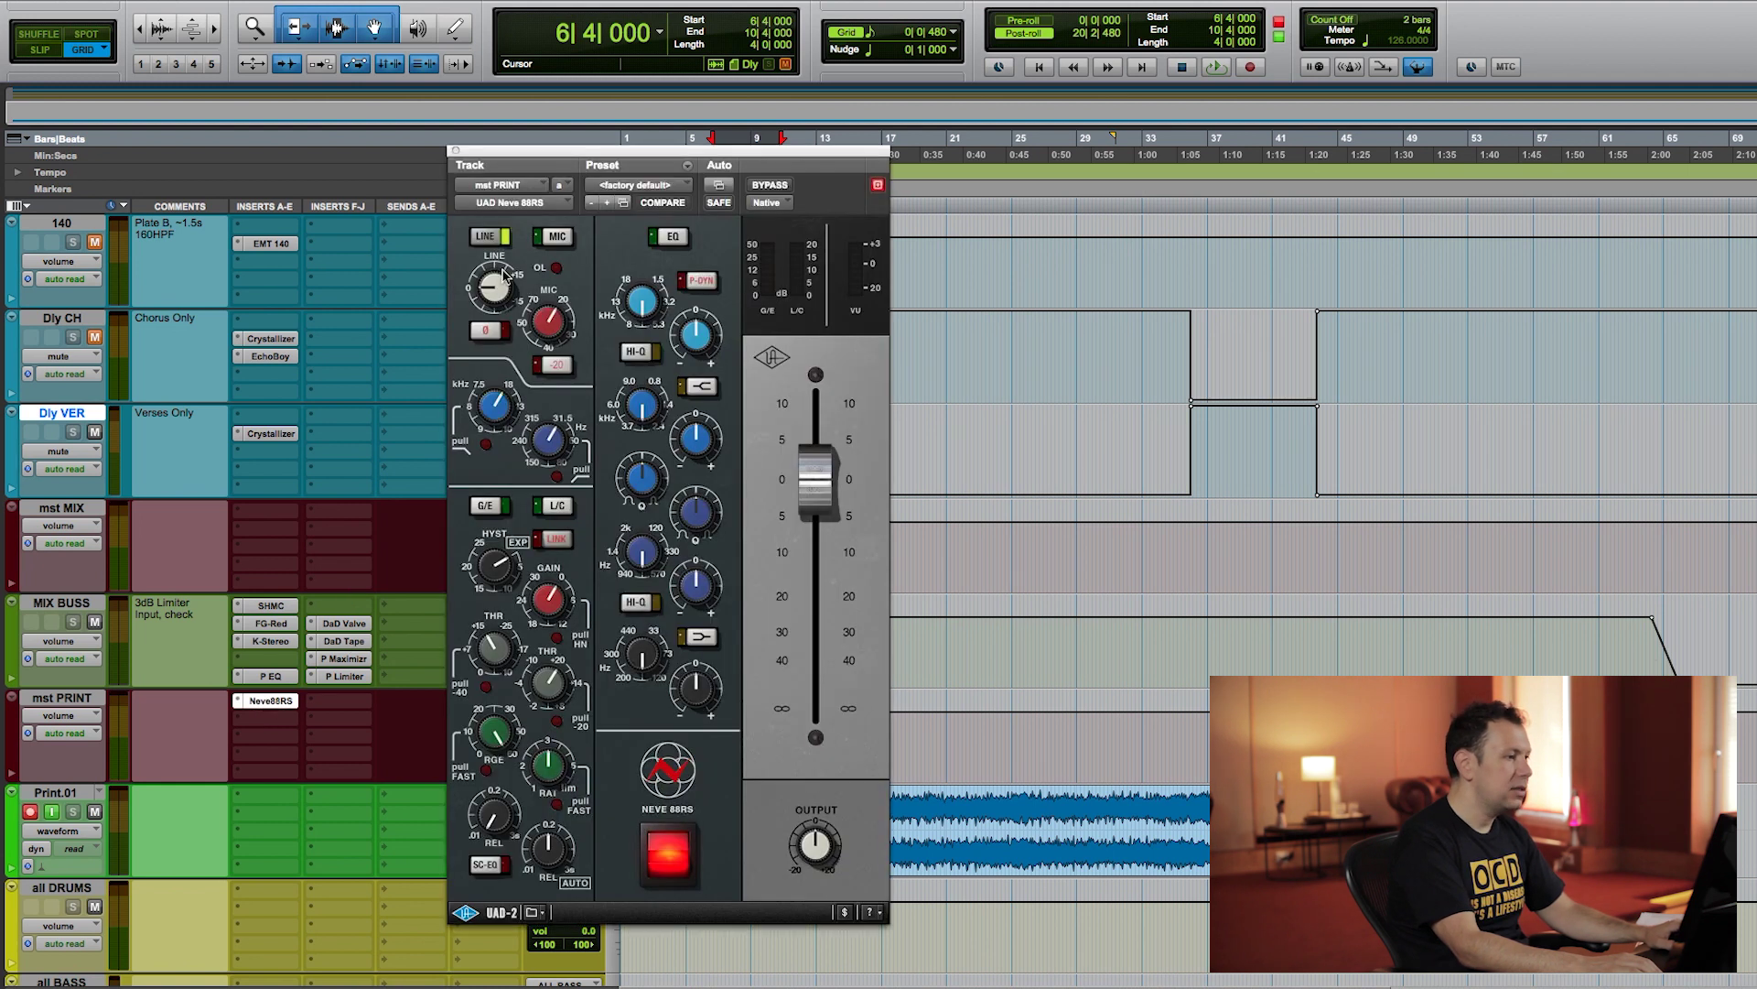
{"action": "left_click_drag", "start_coordinate": [547, 165], "coordinate": [758, 93]}
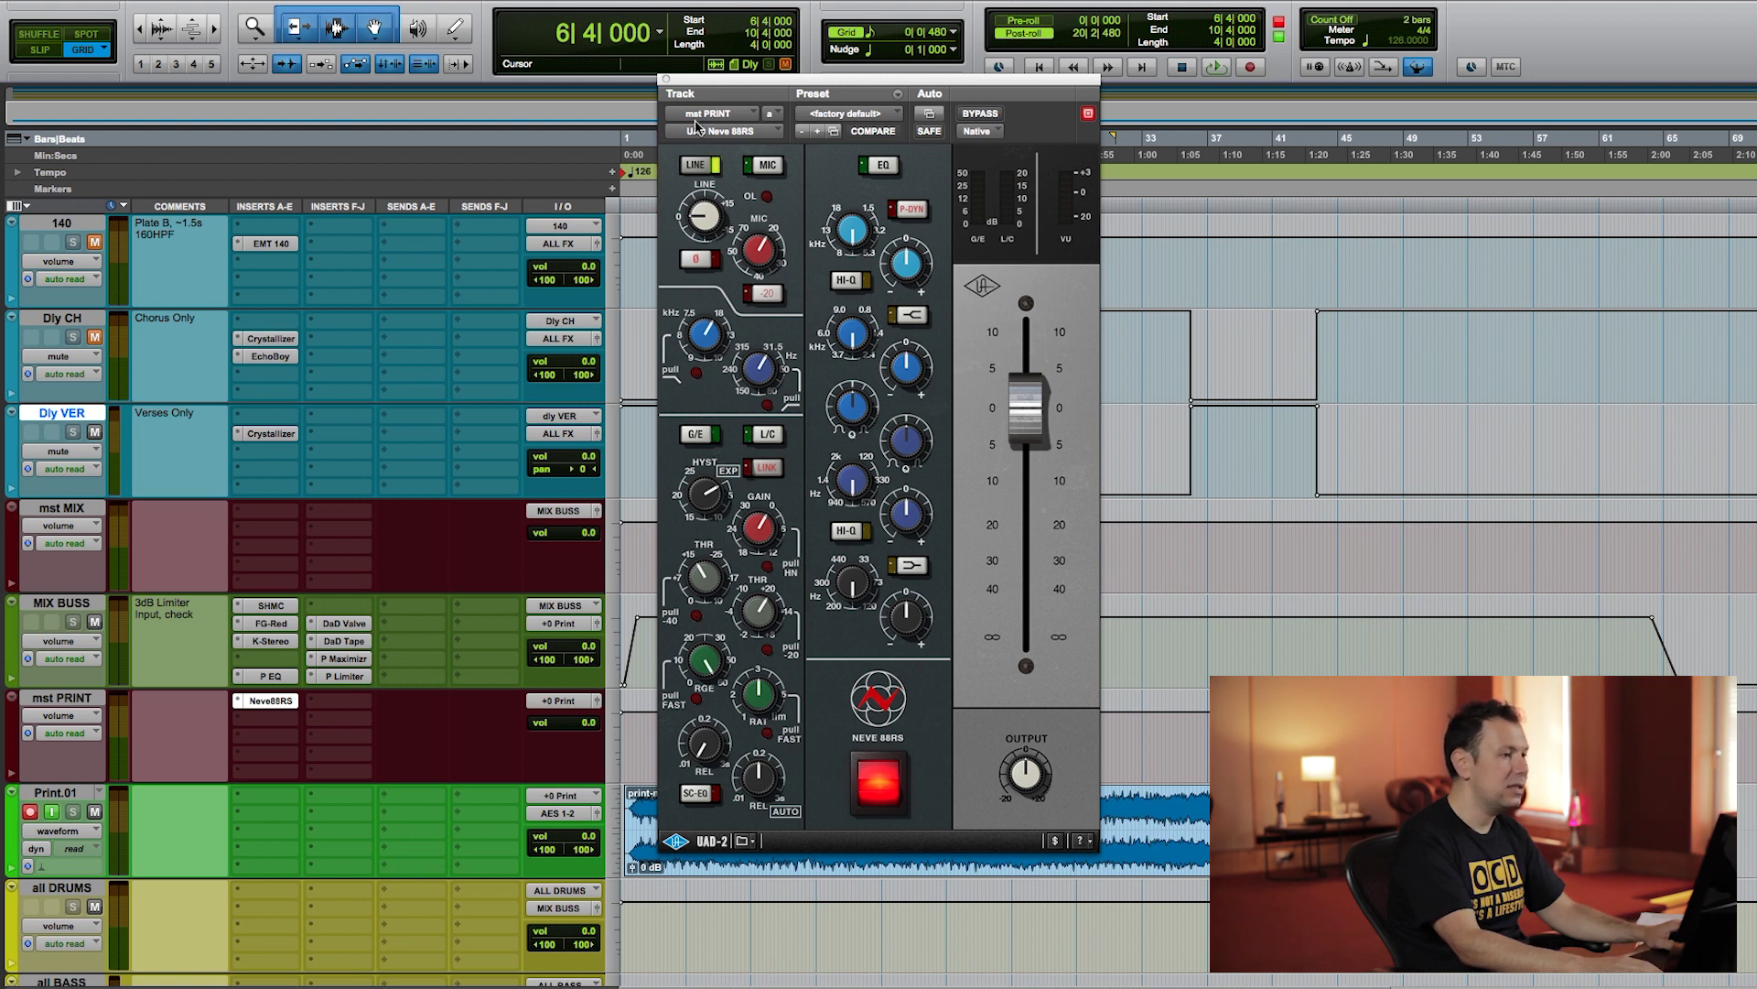
{"action": "left_click_drag", "start_coordinate": [683, 85], "coordinate": [675, 96]}
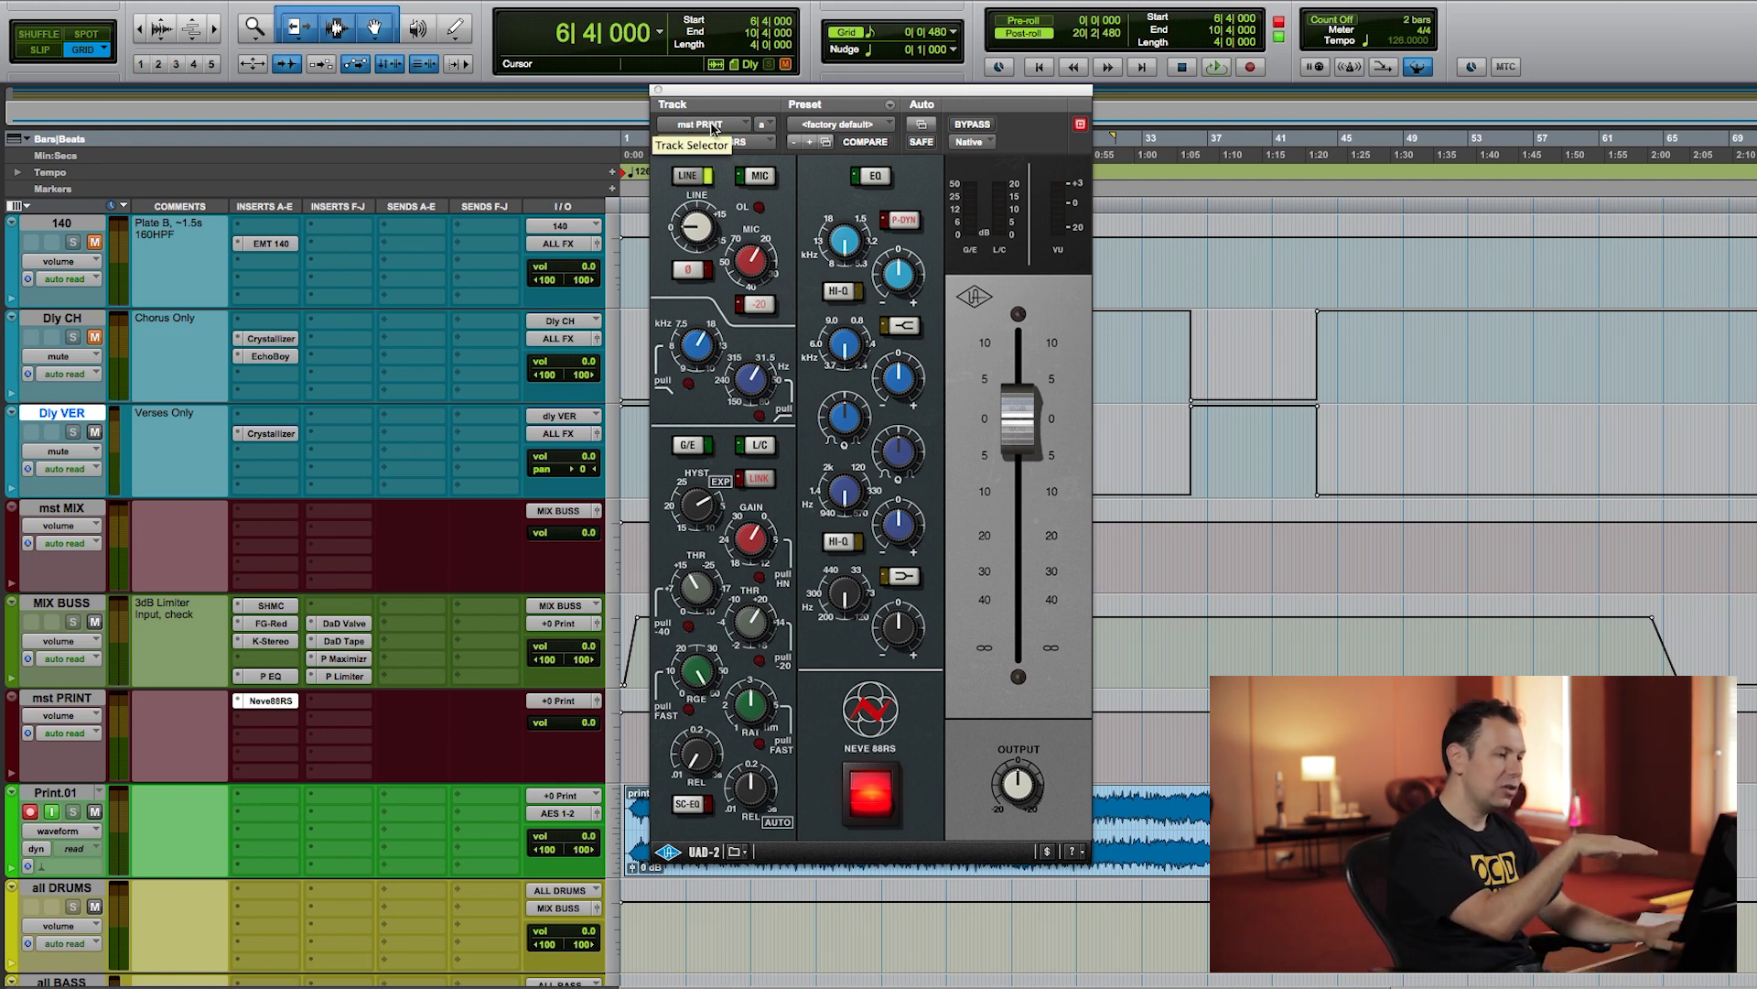
{"action": "left_click", "coordinate": [657, 91]}
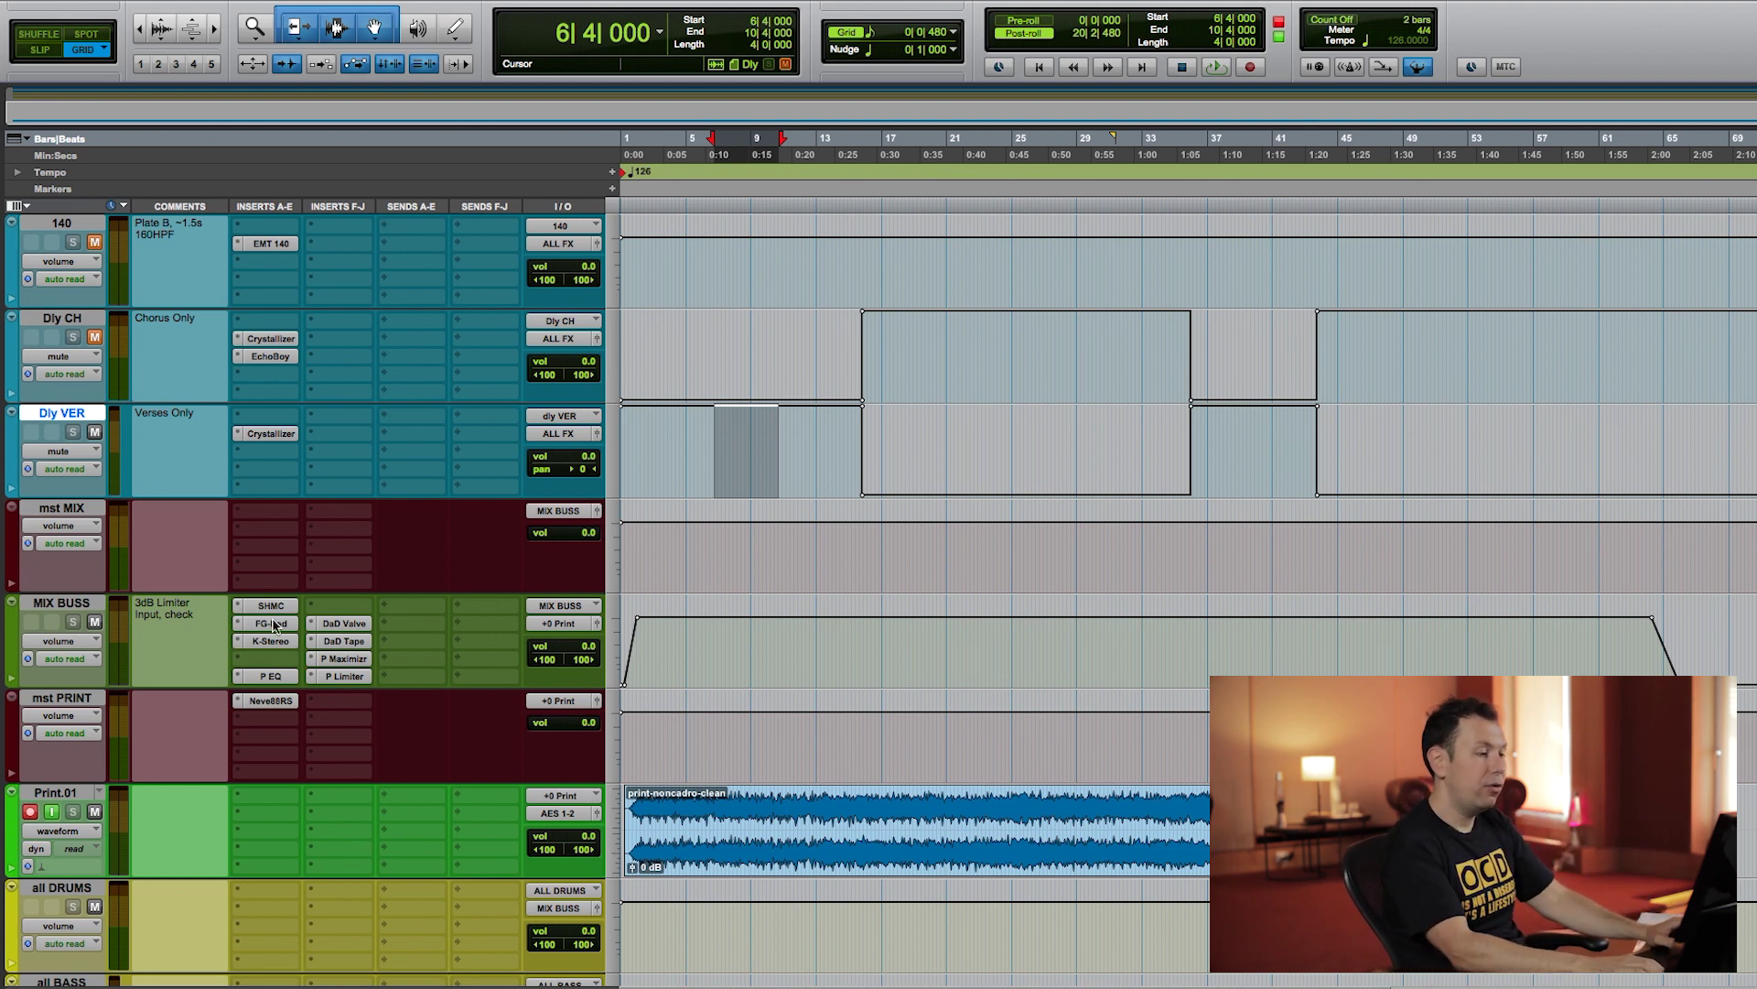
Step: Play the rough mix over the full print clip on Print.01 and watch the MIX BUSS SHMC compressor, placed clear of the inserts
{"action": "left_click", "coordinate": [752, 859]}
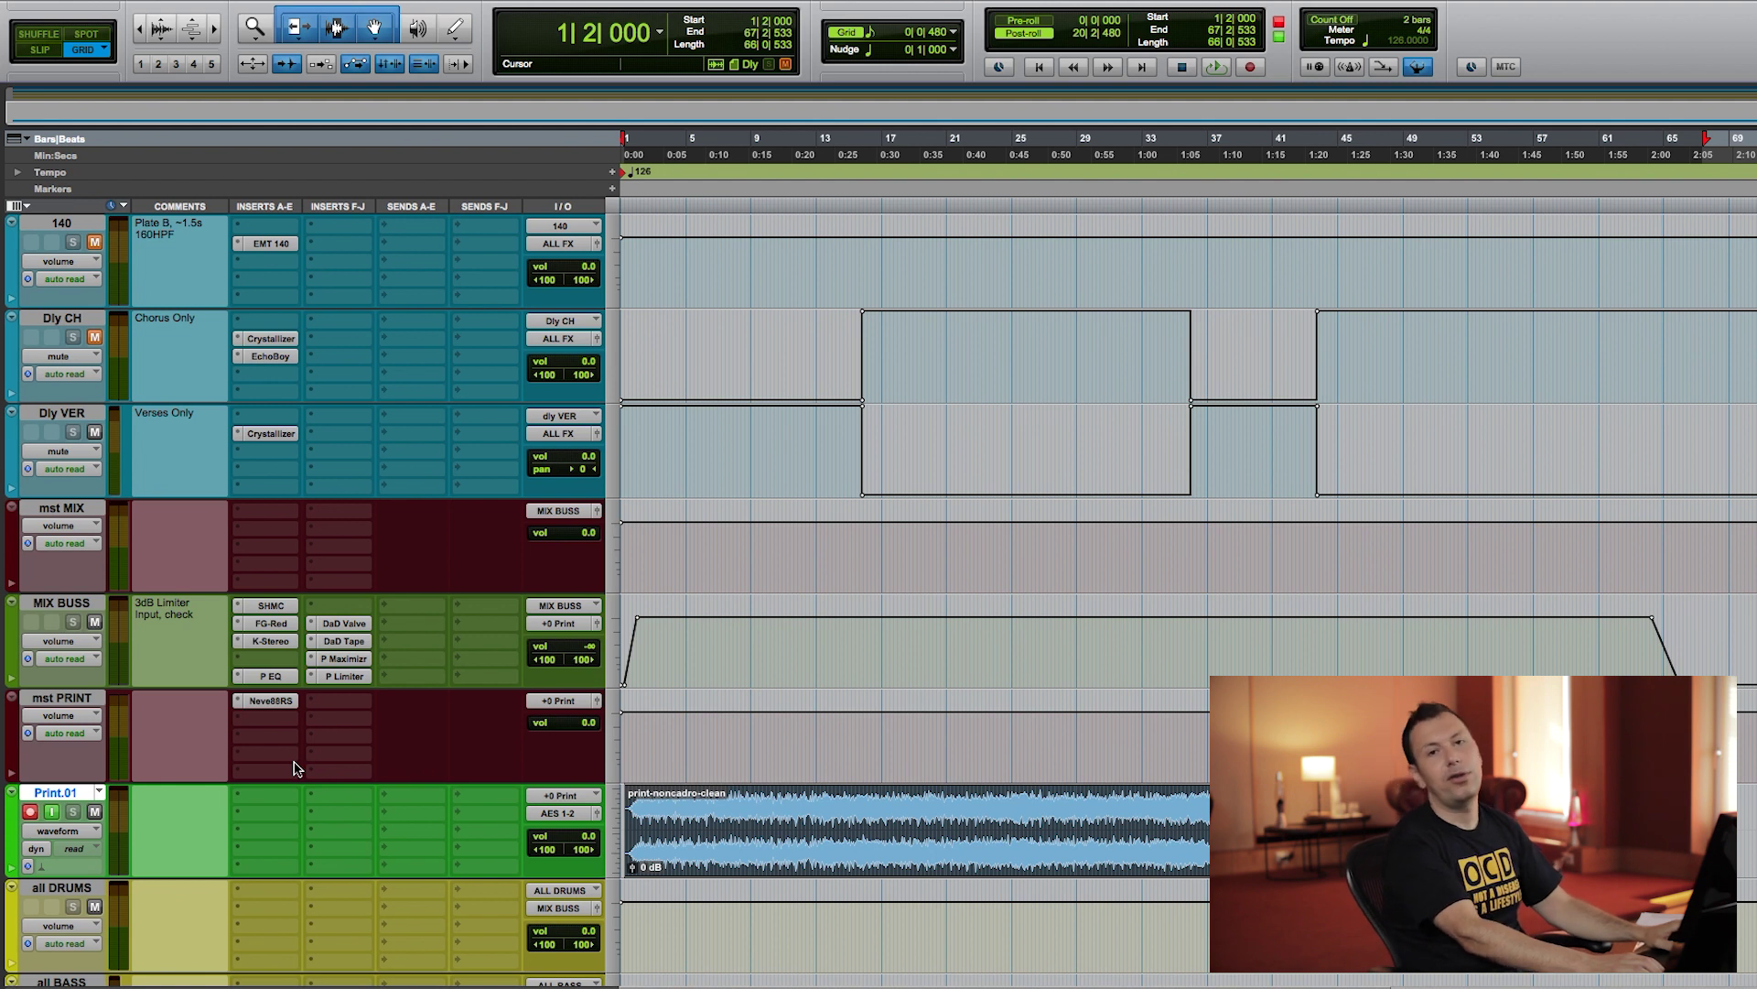
{"action": "key", "text": "space"}
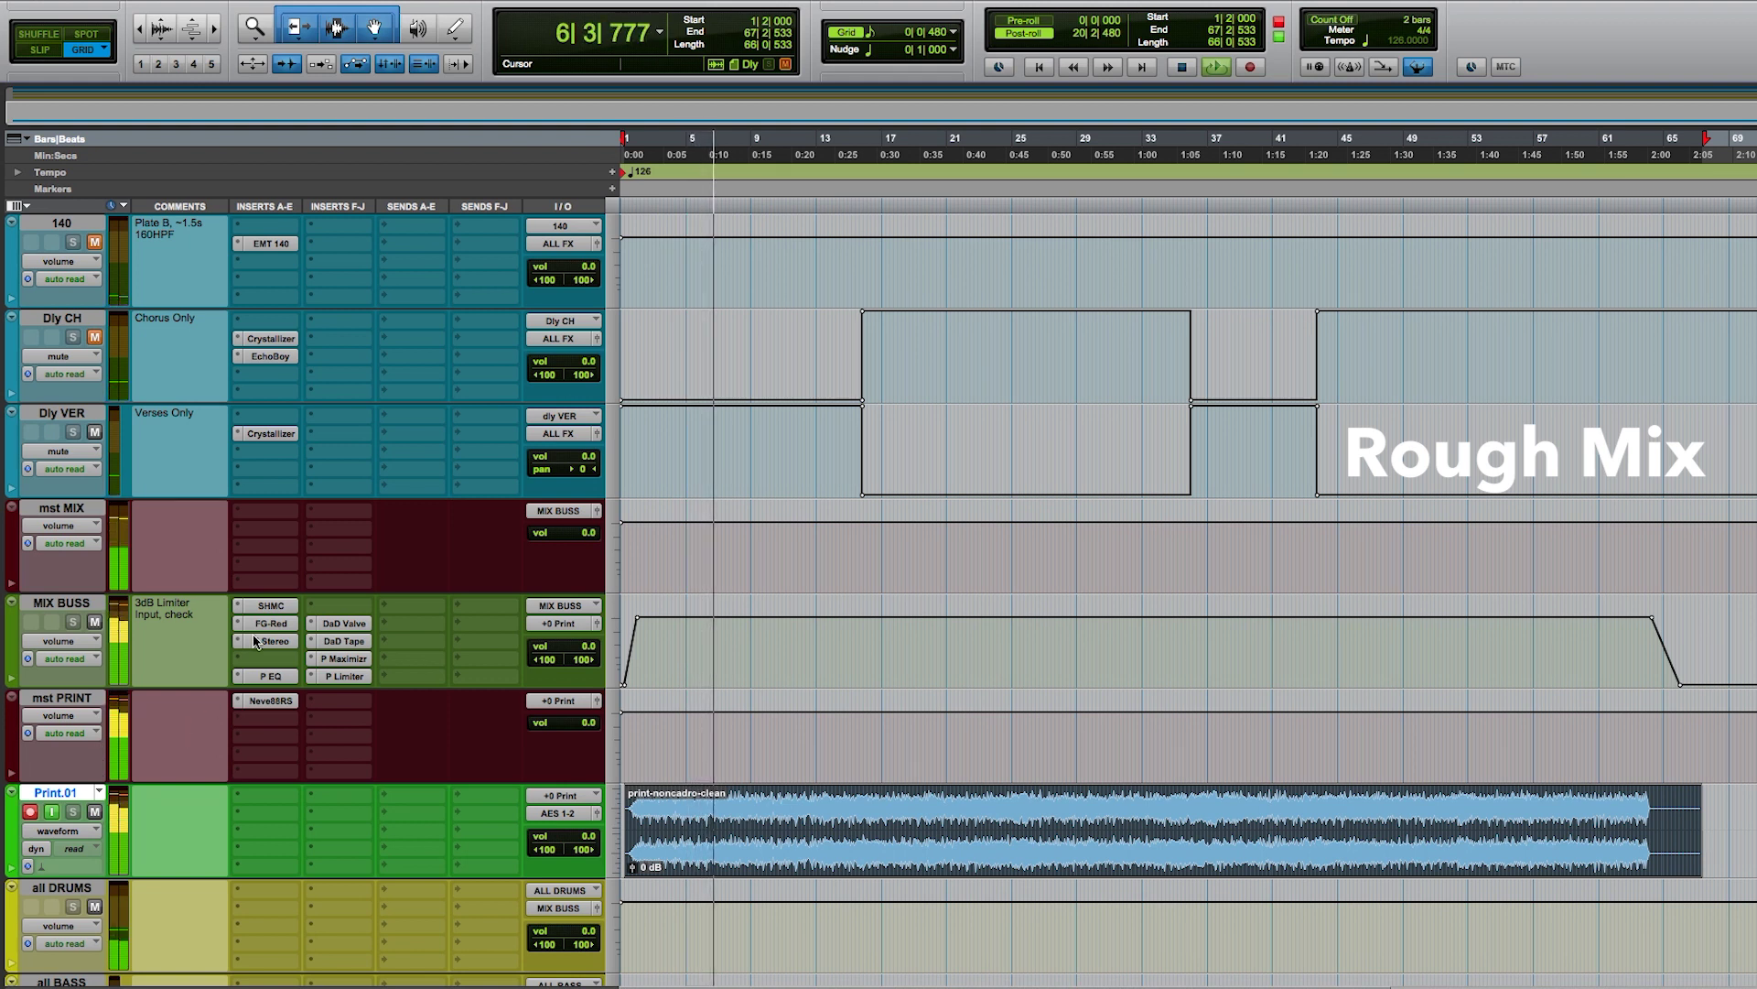
{"action": "left_click", "coordinate": [271, 607]}
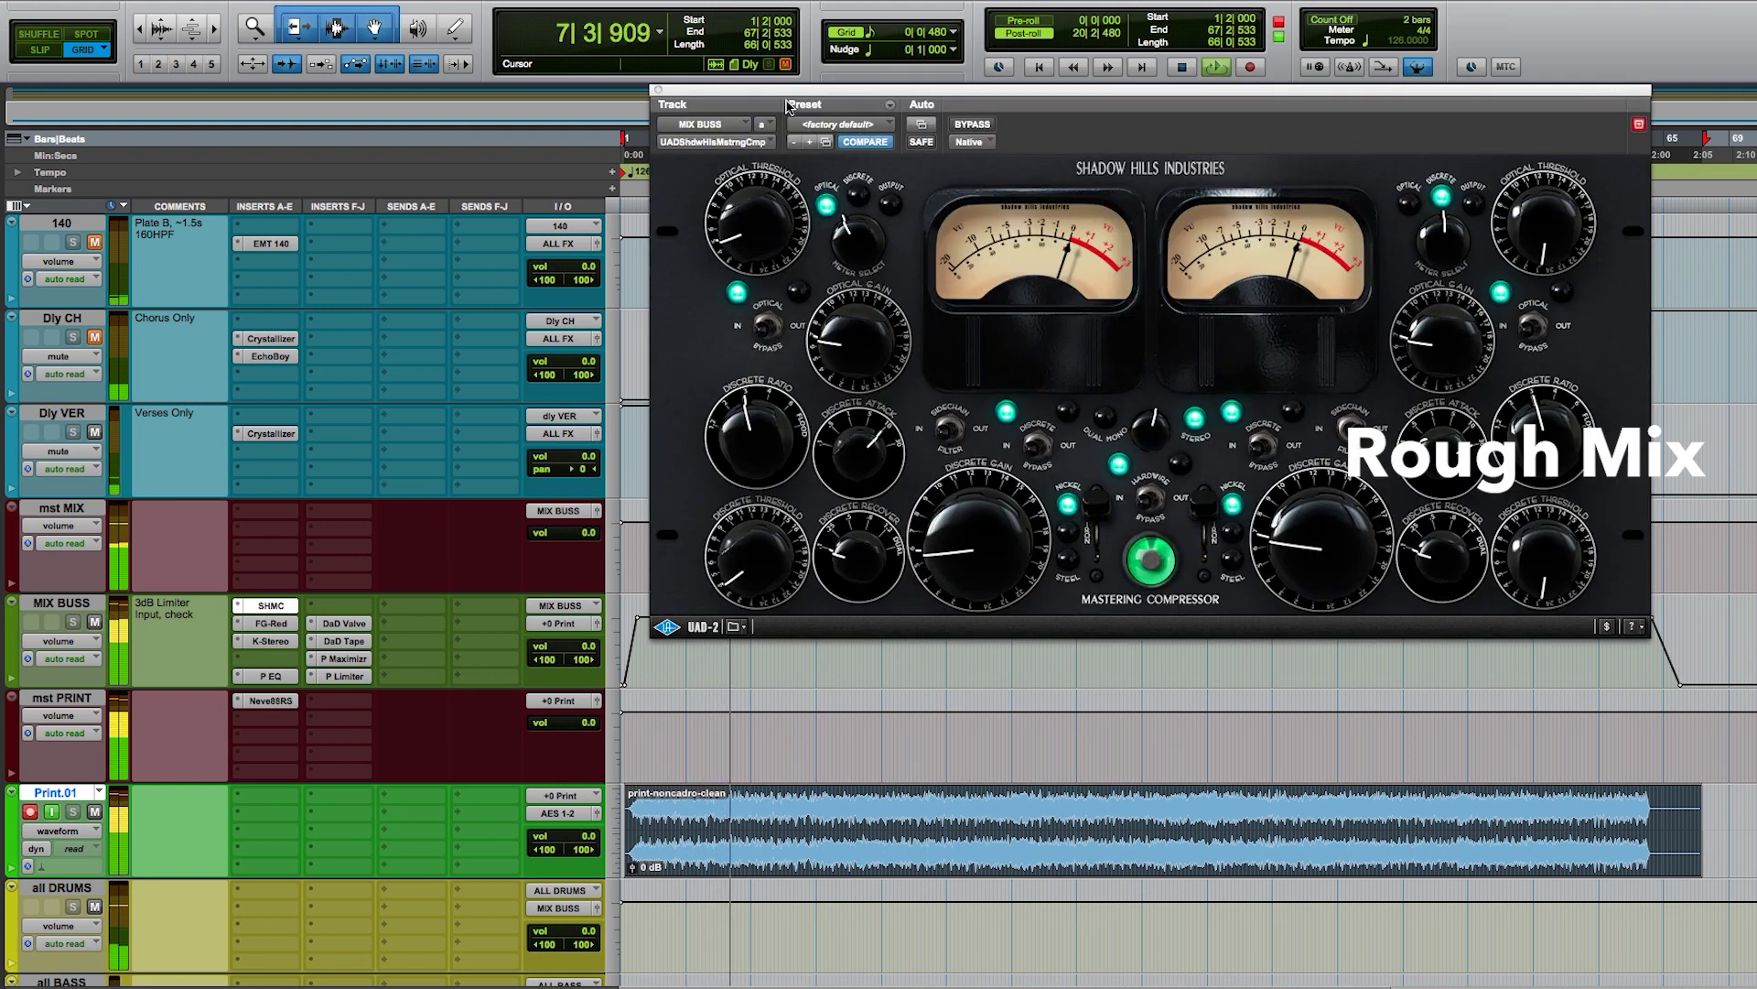
{"action": "left_click_drag", "start_coordinate": [792, 98], "coordinate": [282, 9]}
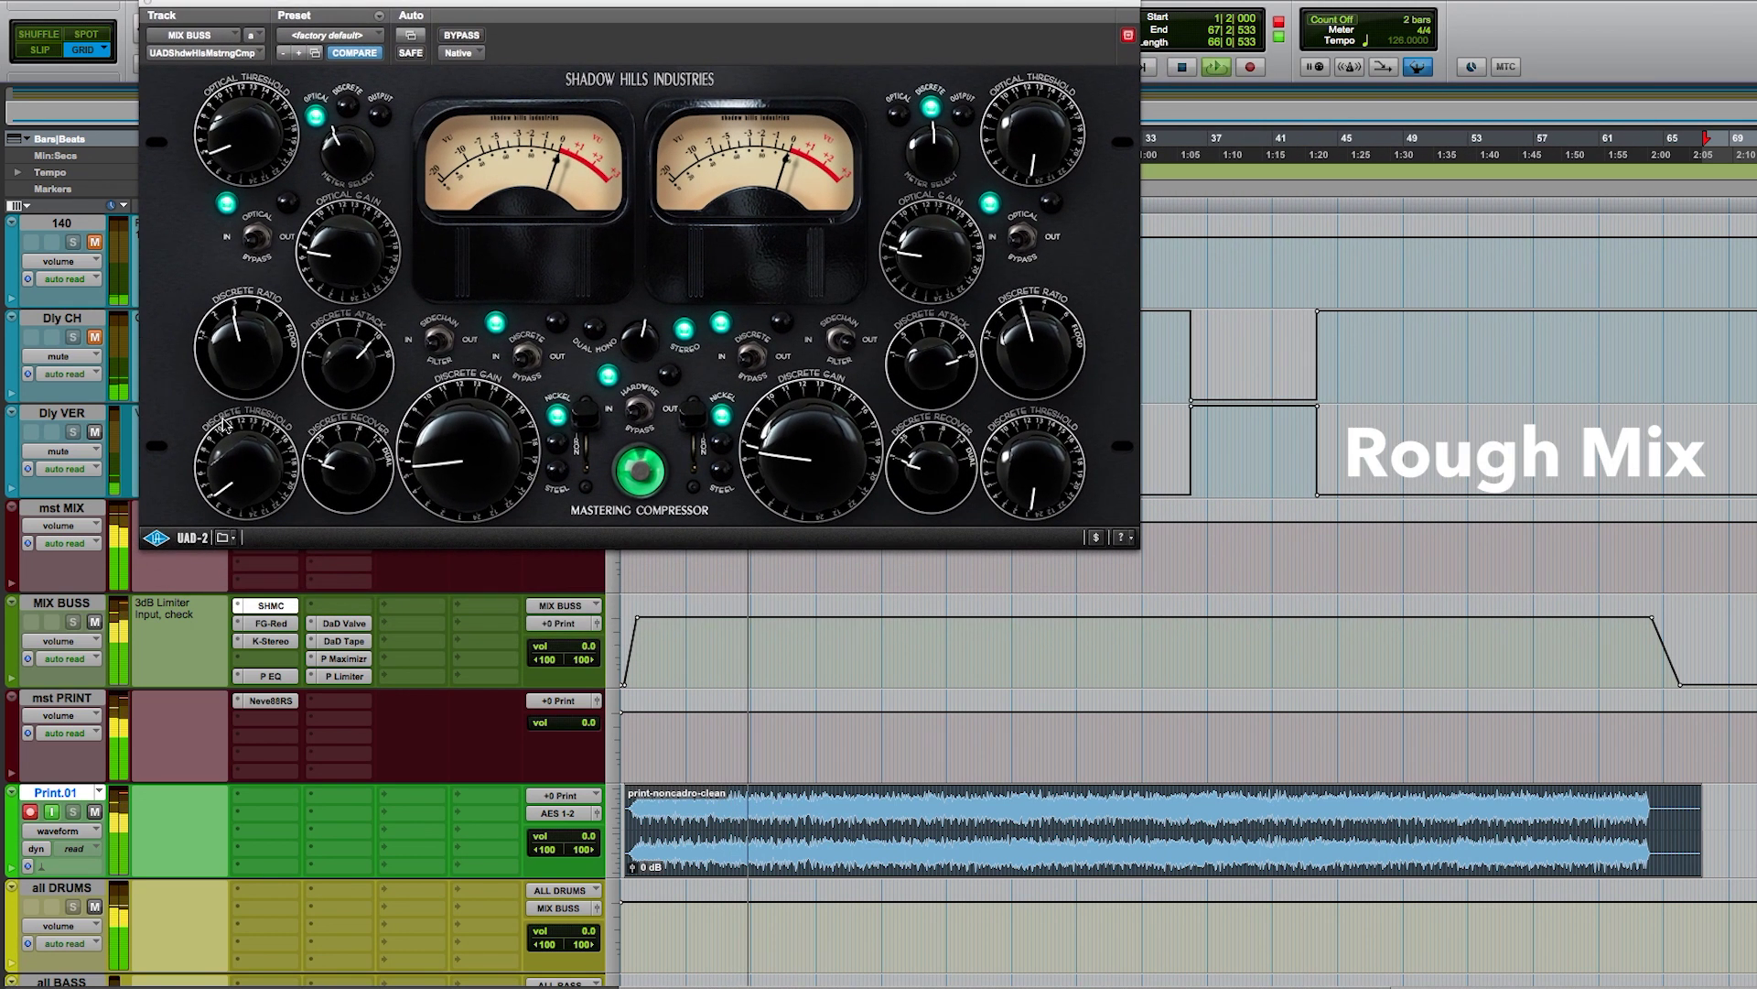
Step: During playback, watch the FG-Red and K-Stereo meters on the MIX BUSS, keeping the plug-in window clear of the inserts
{"action": "left_click", "coordinate": [270, 624]}
{"action": "left_click_drag", "start_coordinate": [627, 11], "coordinate": [785, 106]}
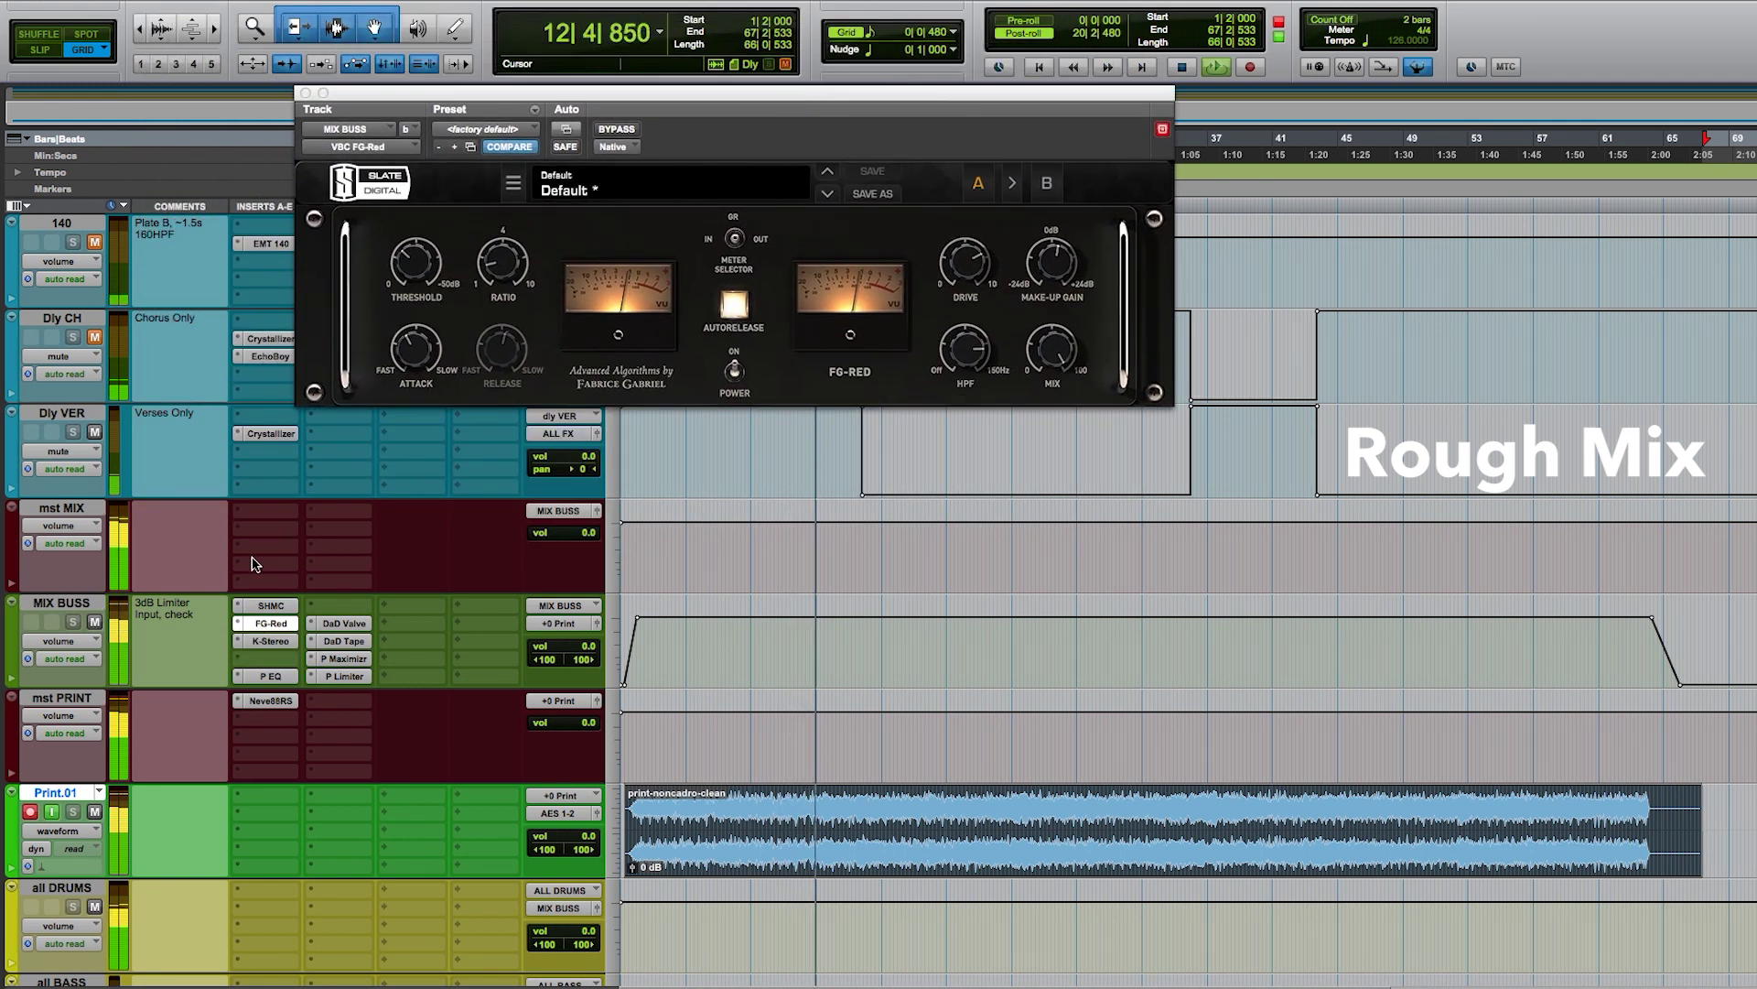
{"action": "left_click", "coordinate": [270, 642]}
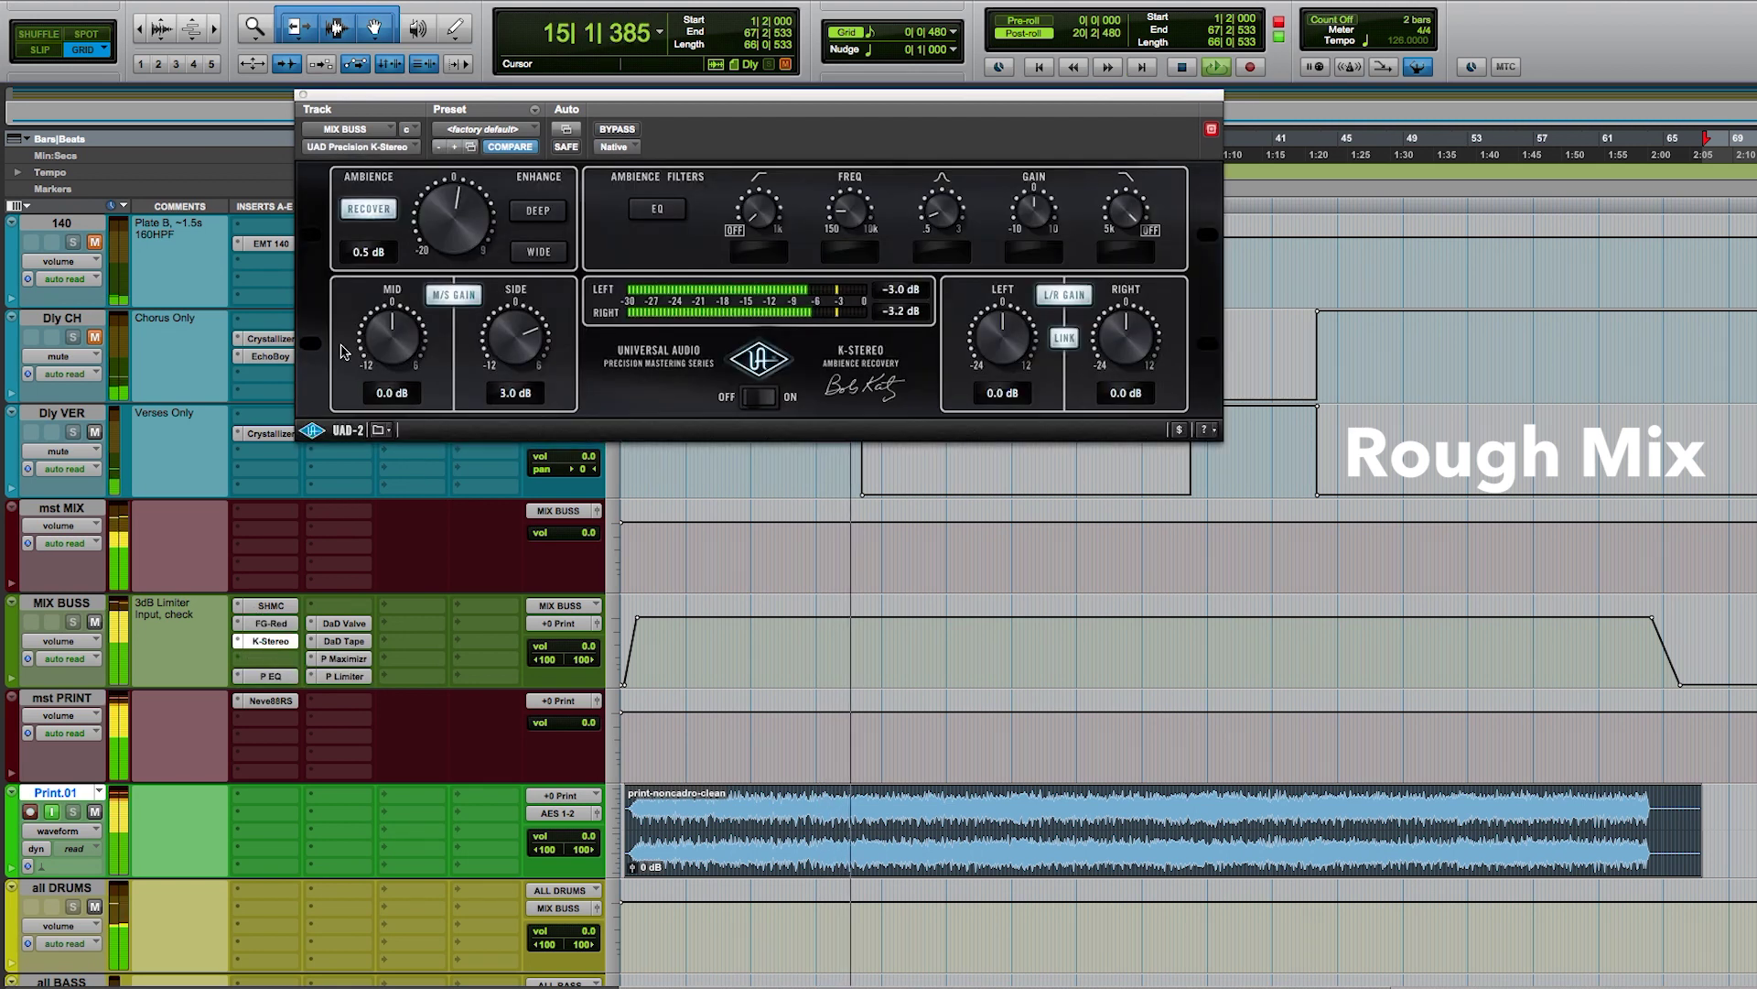
{"action": "left_click_drag", "start_coordinate": [481, 101], "coordinate": [346, 123]}
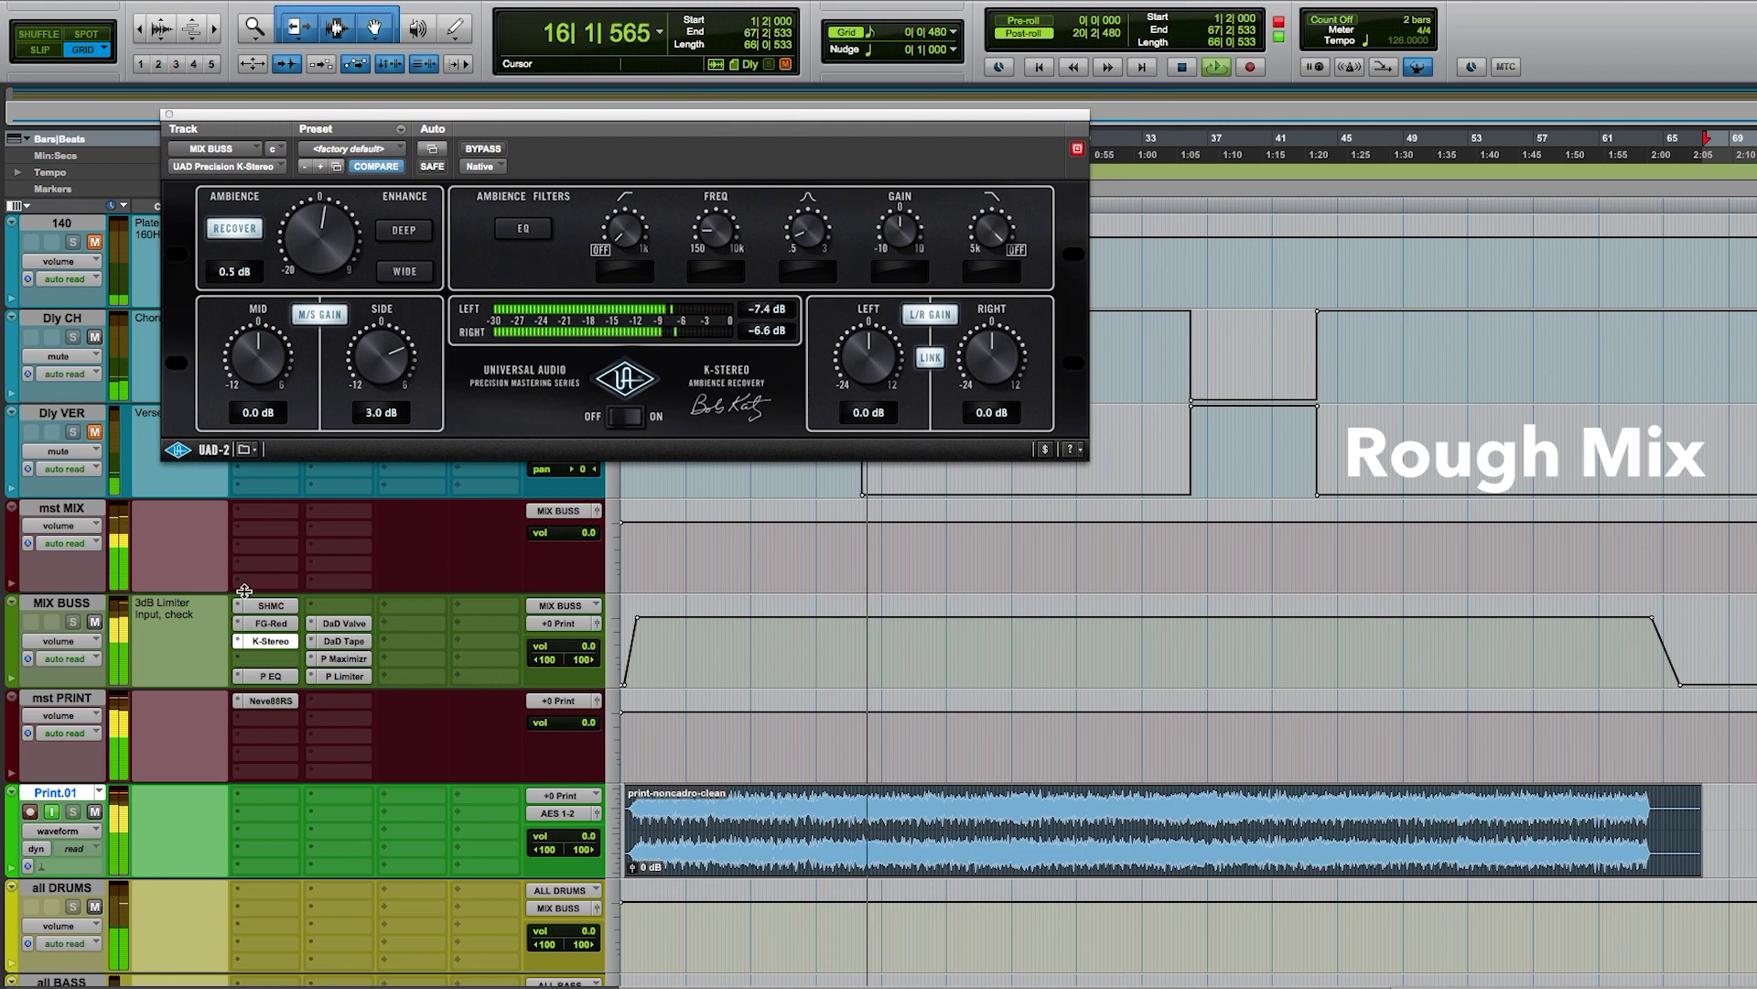
Step: Check P EQ, DaD Valve, DaD Tape, Precision Maximizer and Precision Limiter in turn during playback, leaving the limiter open away from the insert list
{"action": "left_click", "coordinate": [268, 678]}
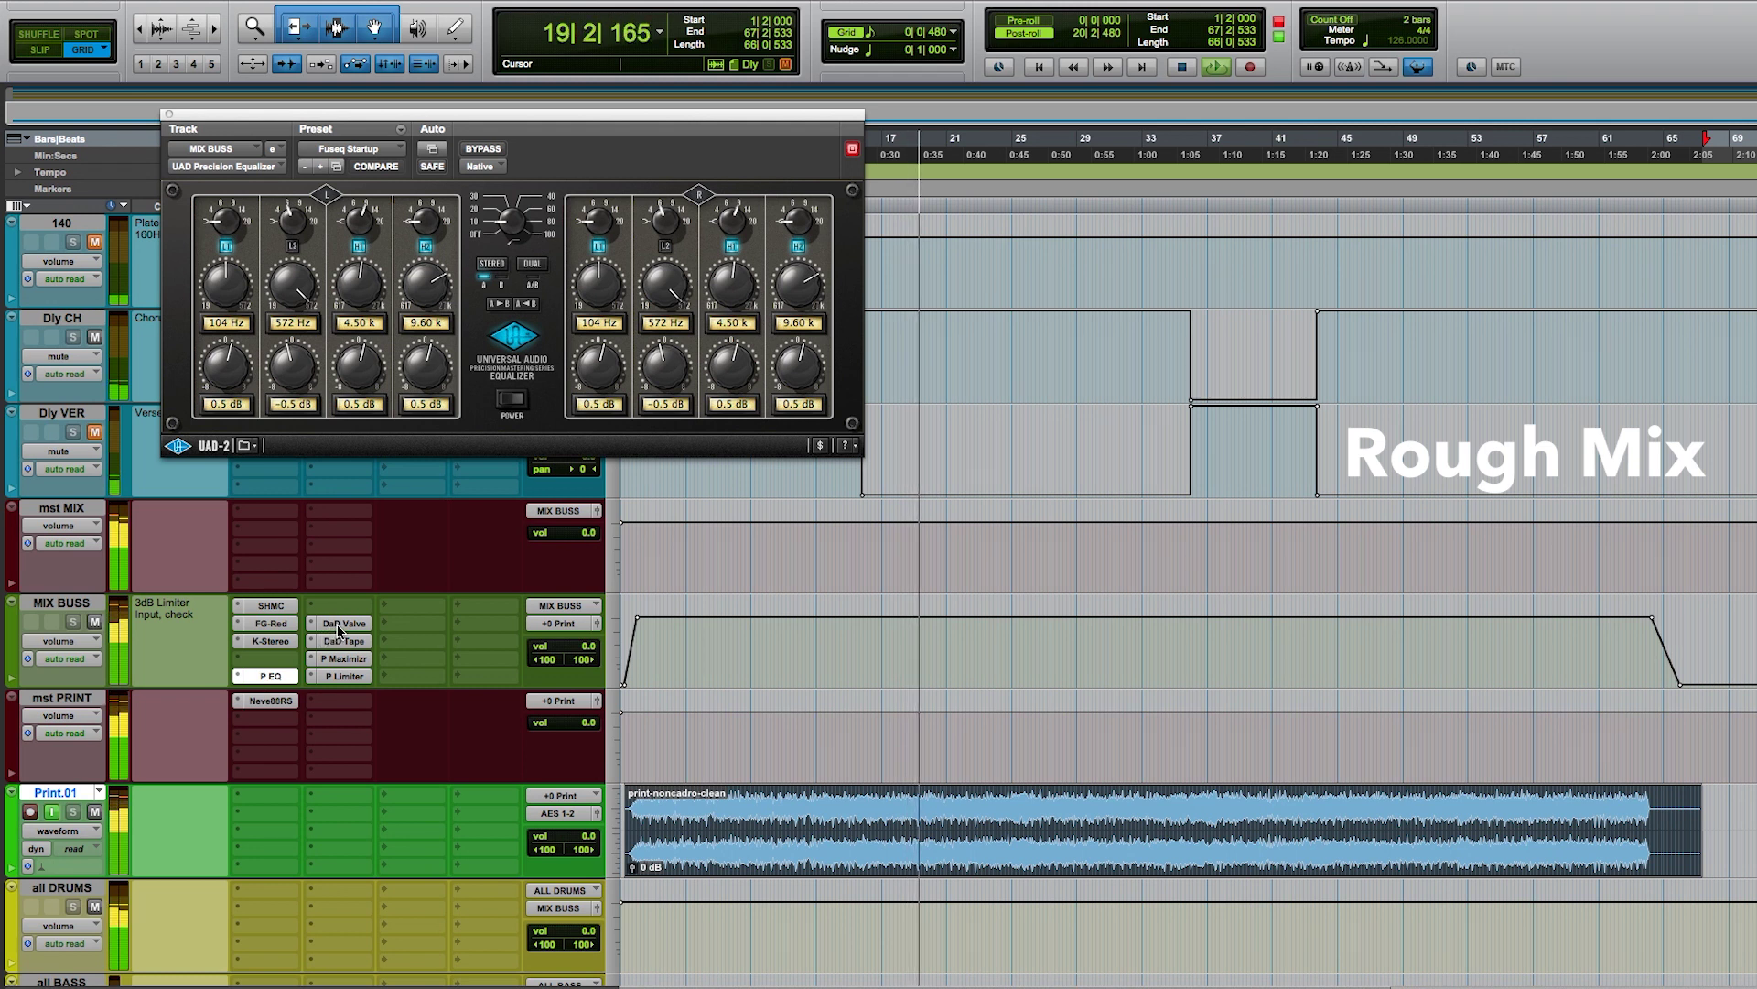
{"action": "left_click", "coordinate": [338, 628]}
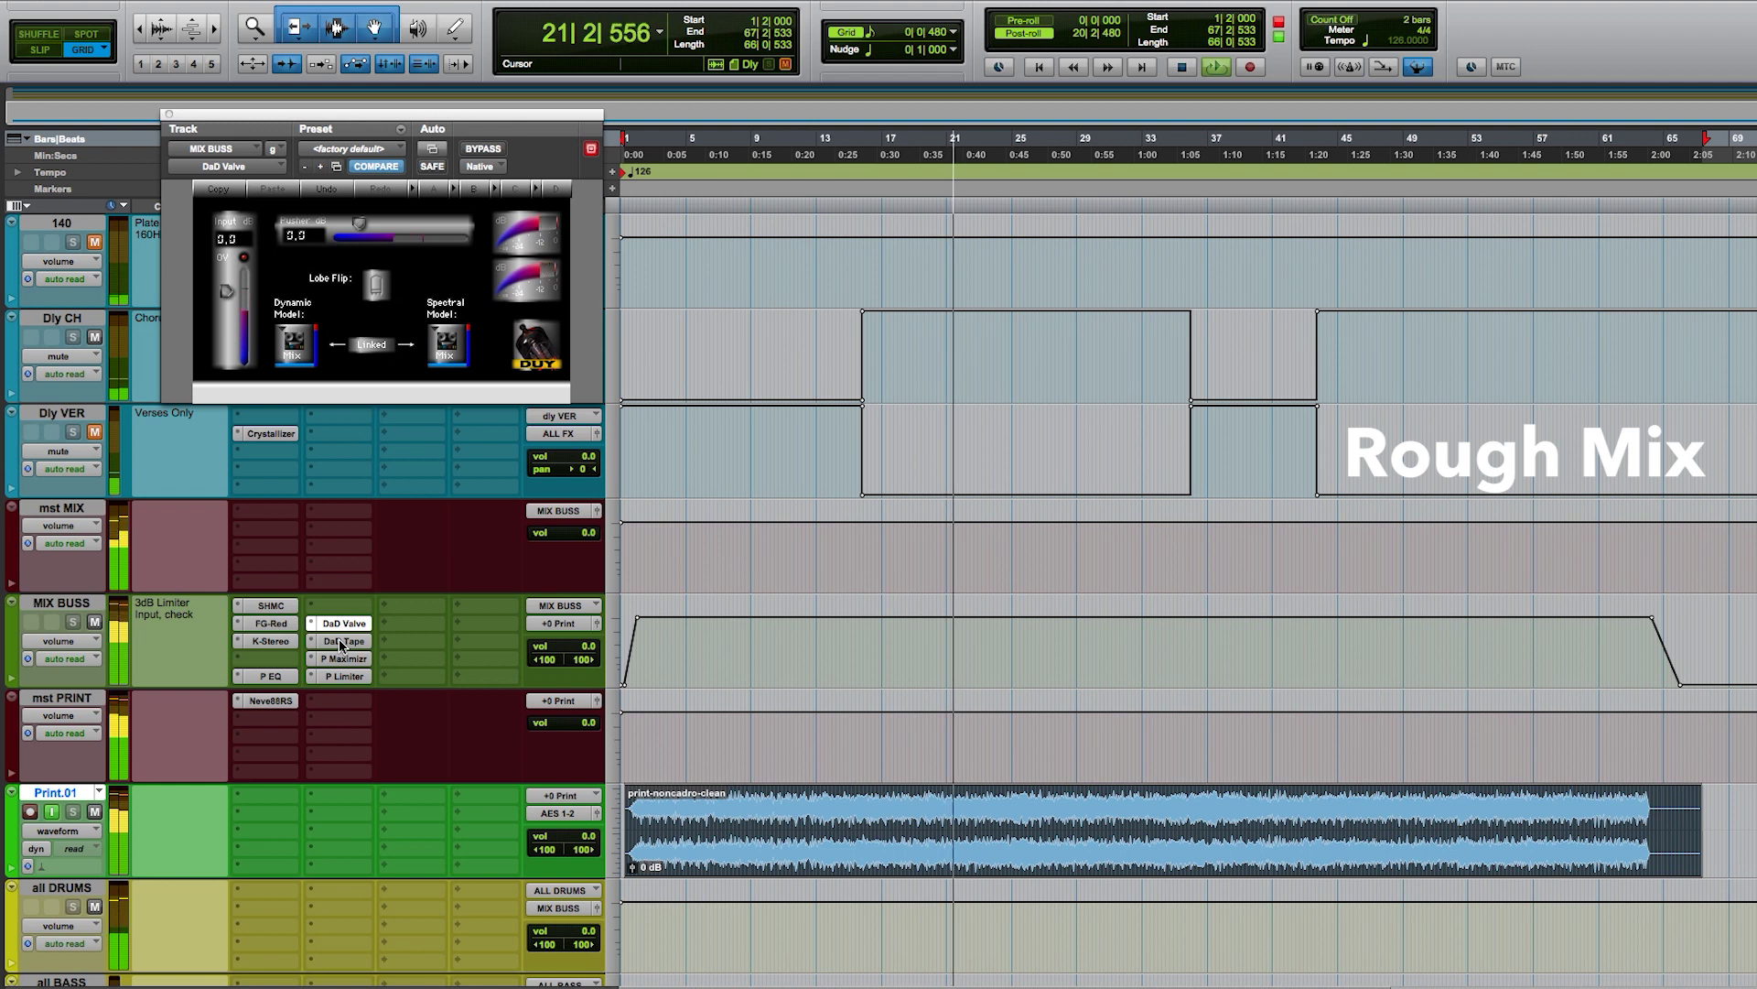
{"action": "left_click", "coordinate": [339, 640]}
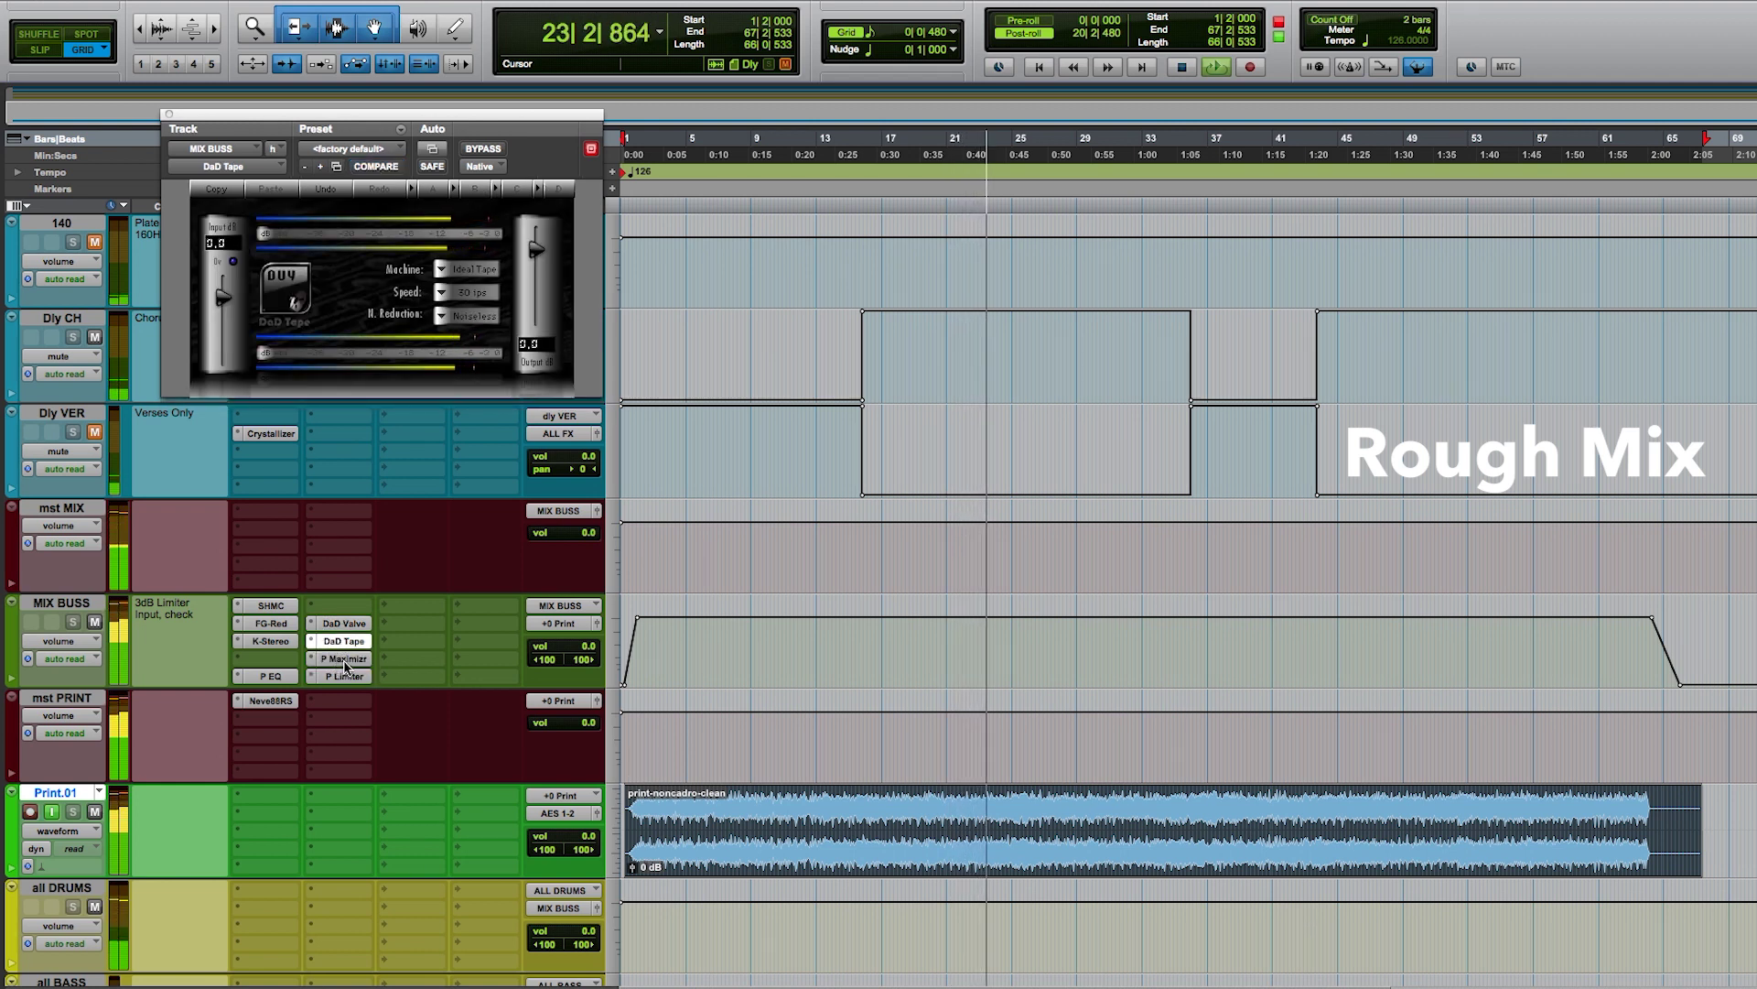
{"action": "left_click", "coordinate": [344, 658]}
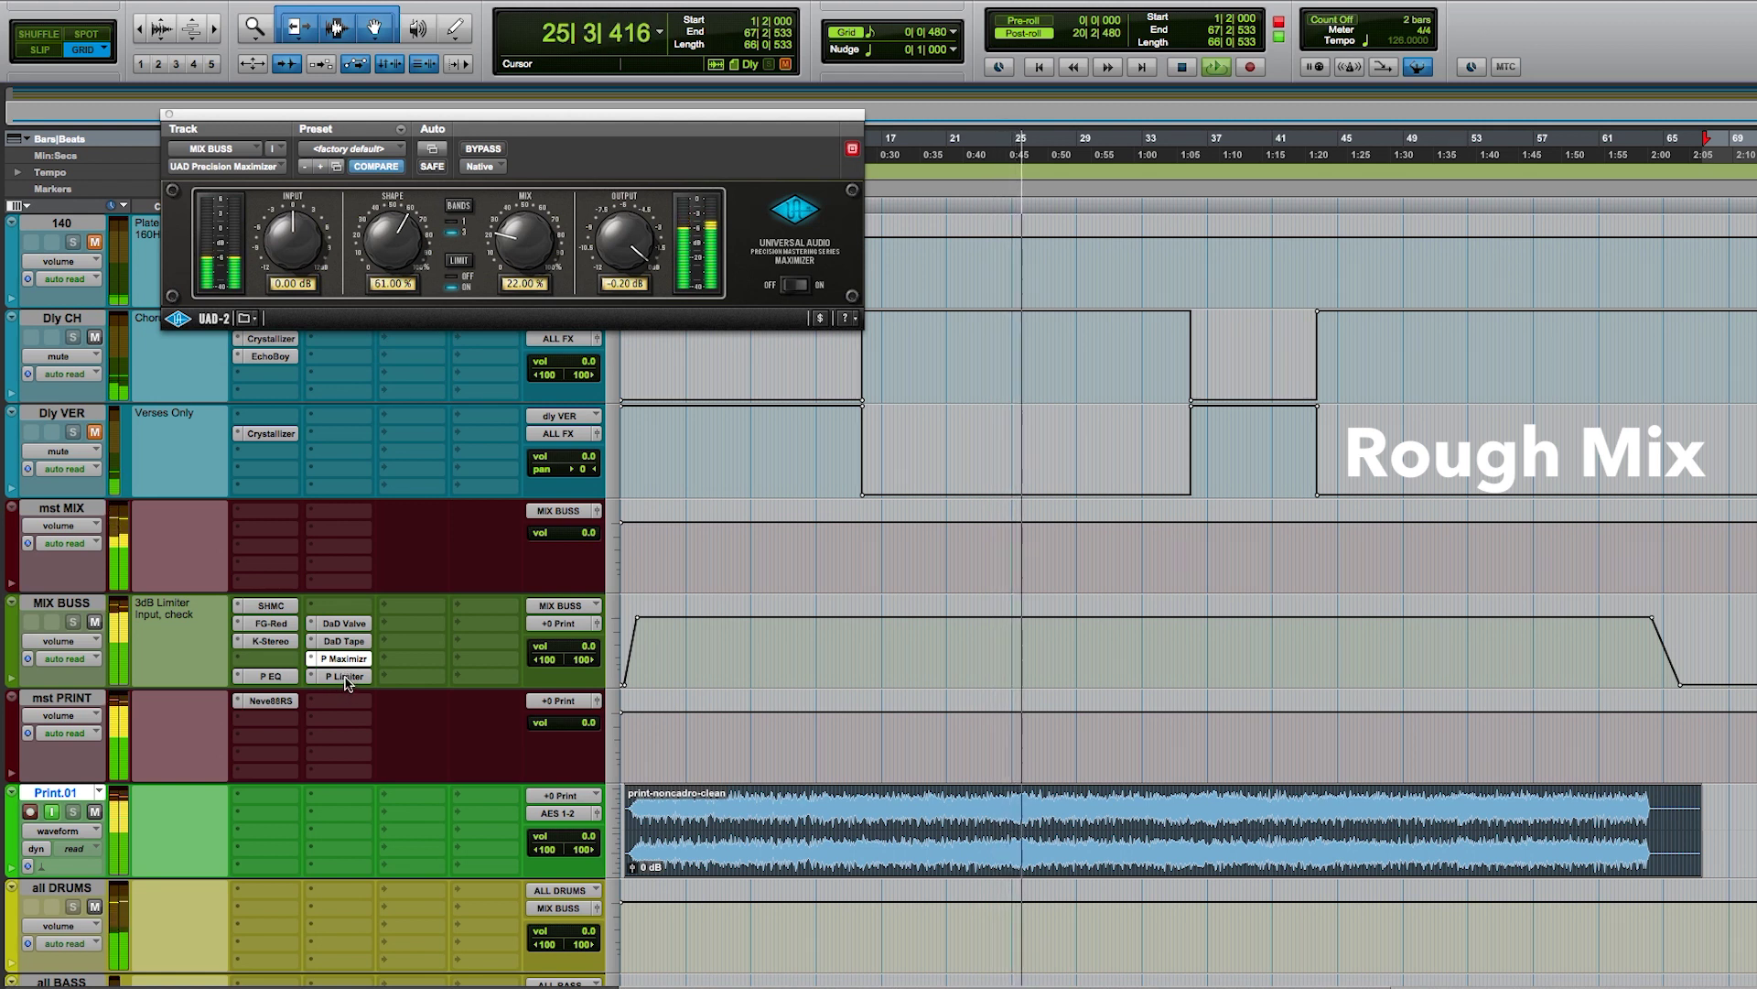
{"action": "left_click", "coordinate": [344, 676]}
{"action": "left_click_drag", "start_coordinate": [527, 123], "coordinate": [710, 206]}
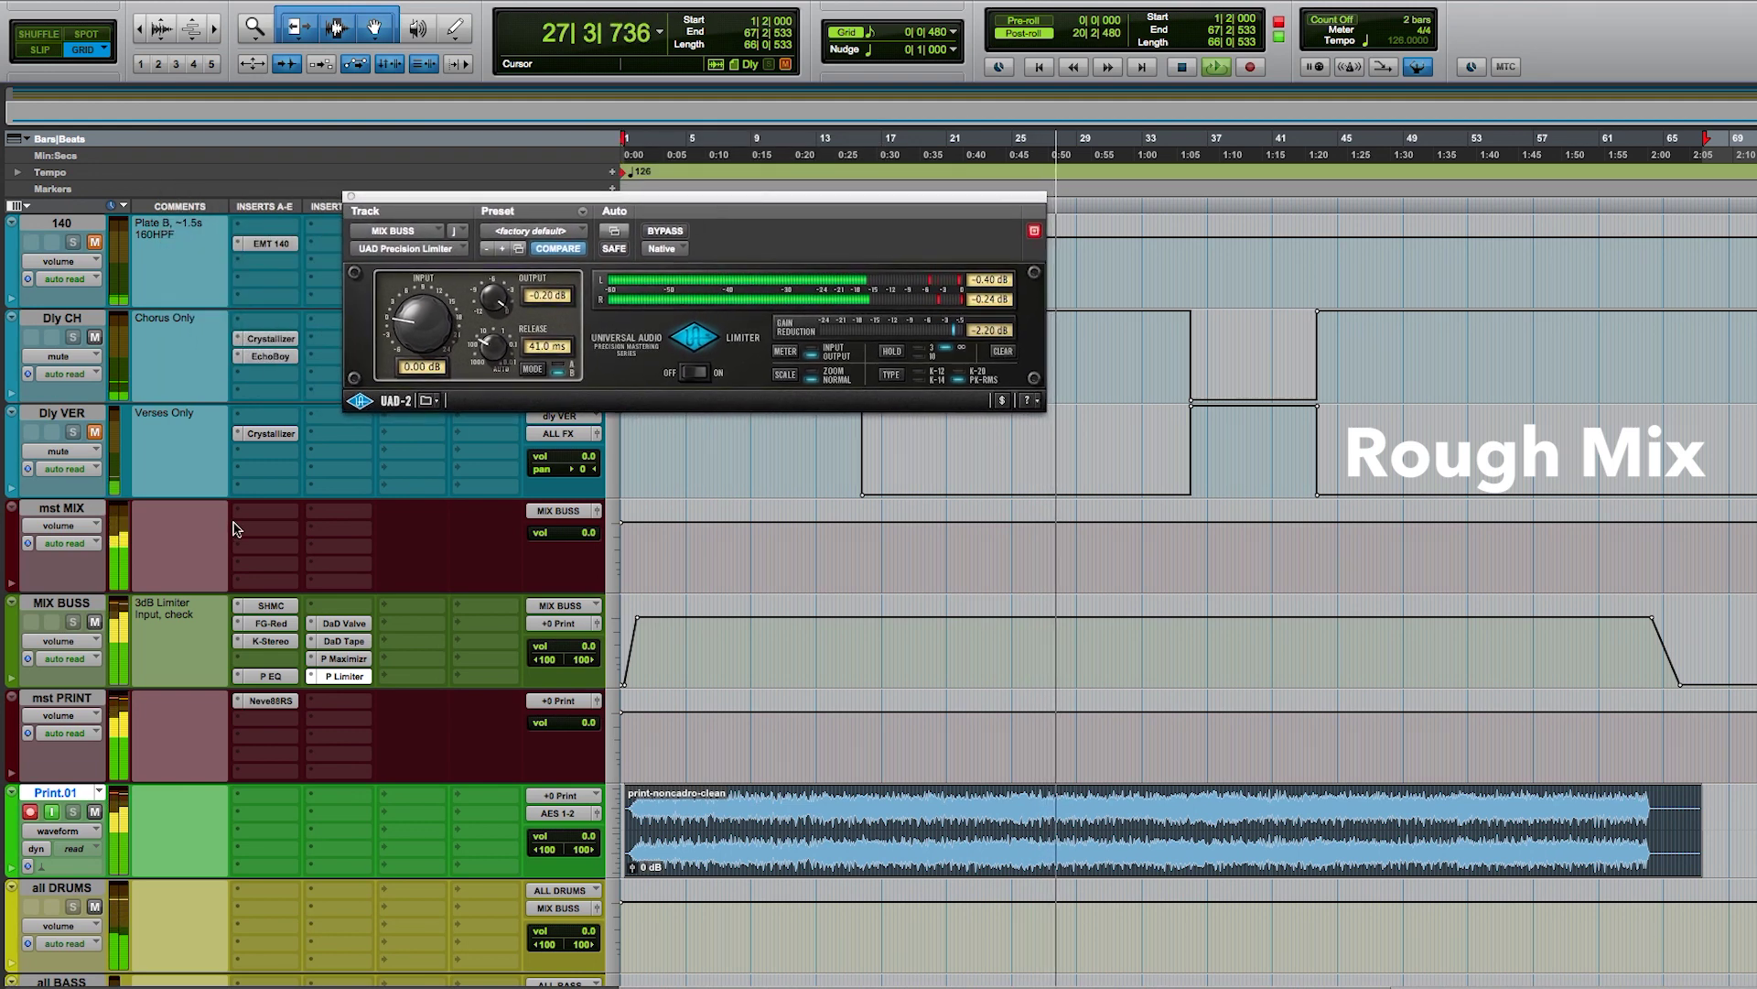
Step: Survey the playing tracks from the drums to the mix bus, and open the Neve 88RS on mst PRINT beside the Precision Limiter
{"action": "scroll", "coordinate": [232, 528], "scroll_direction": "up", "scroll_amount": 9}
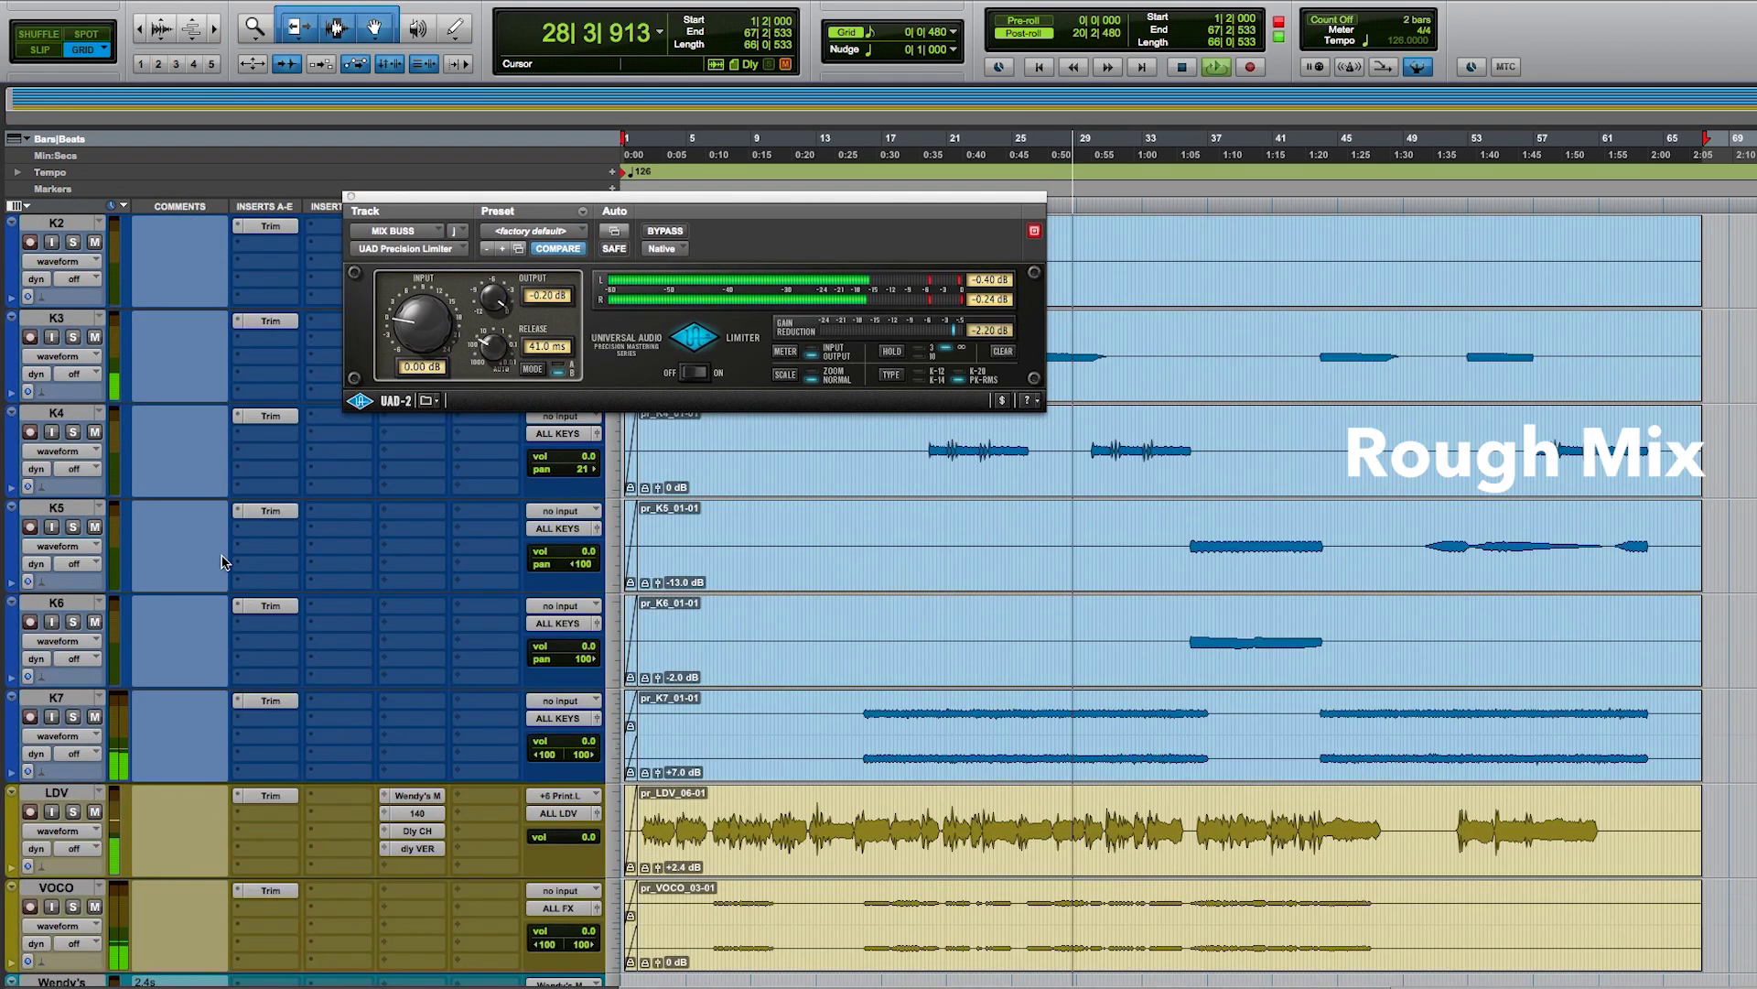
{"action": "scroll", "coordinate": [224, 562], "scroll_direction": "up", "scroll_amount": 9}
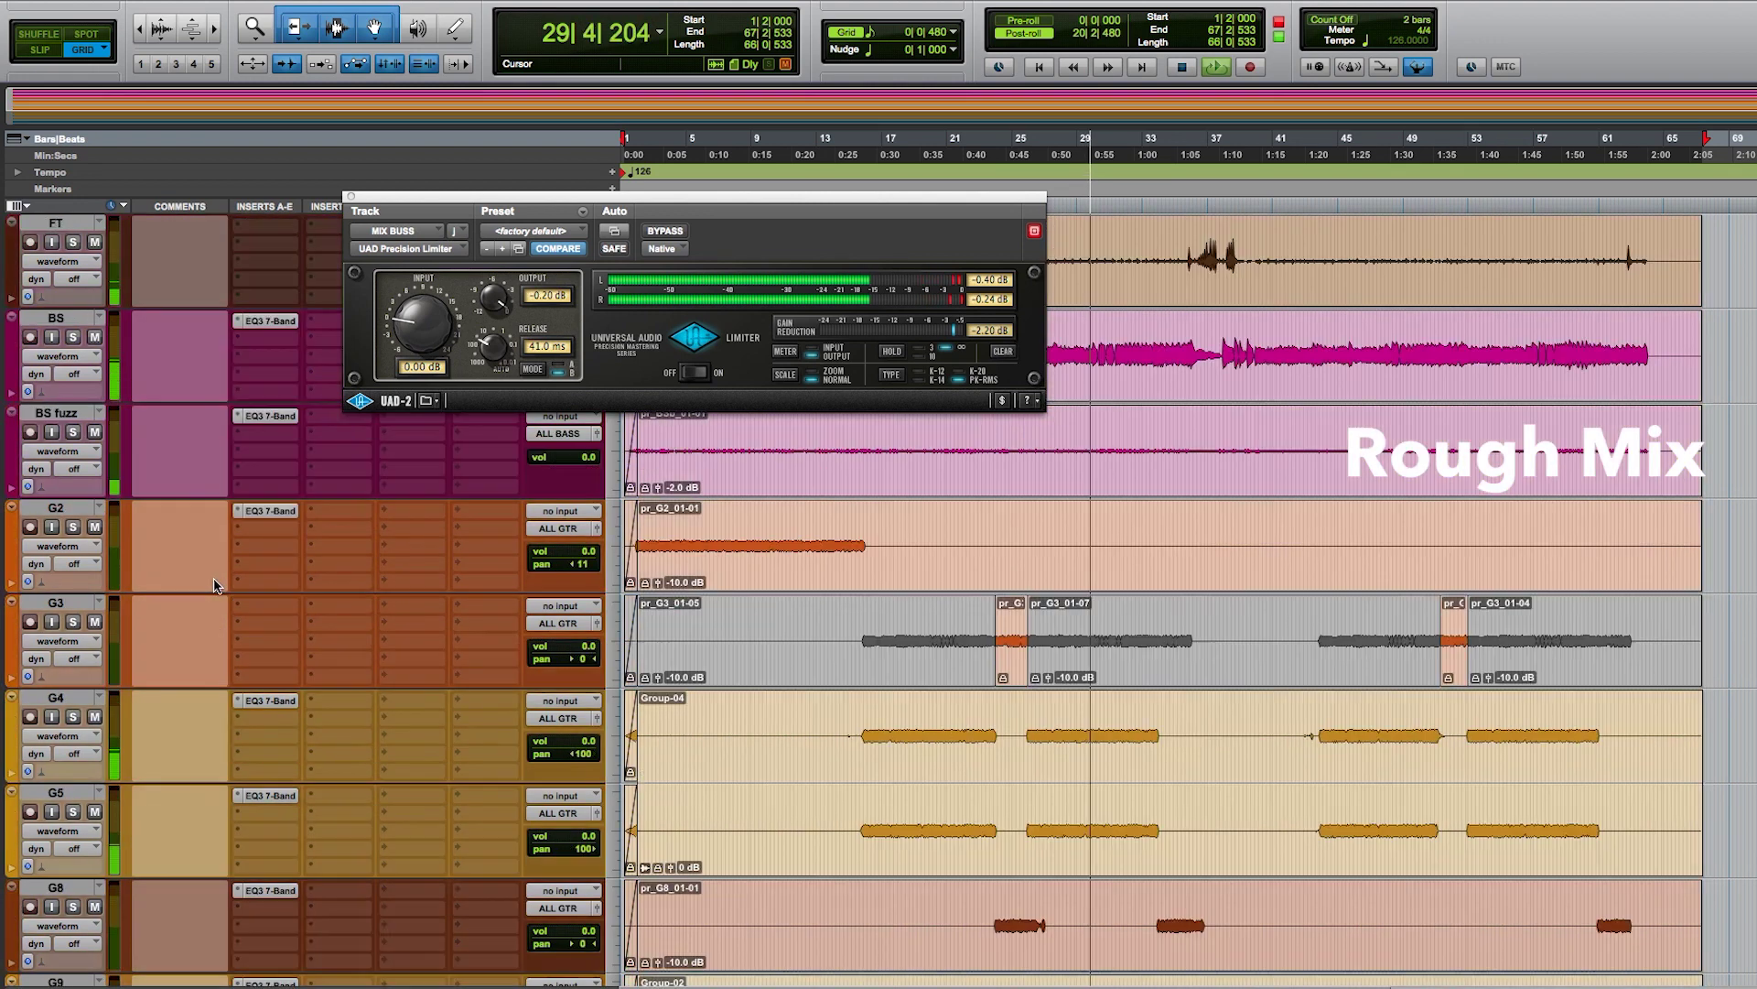
{"action": "scroll", "coordinate": [213, 586], "scroll_direction": "up", "scroll_amount": 9}
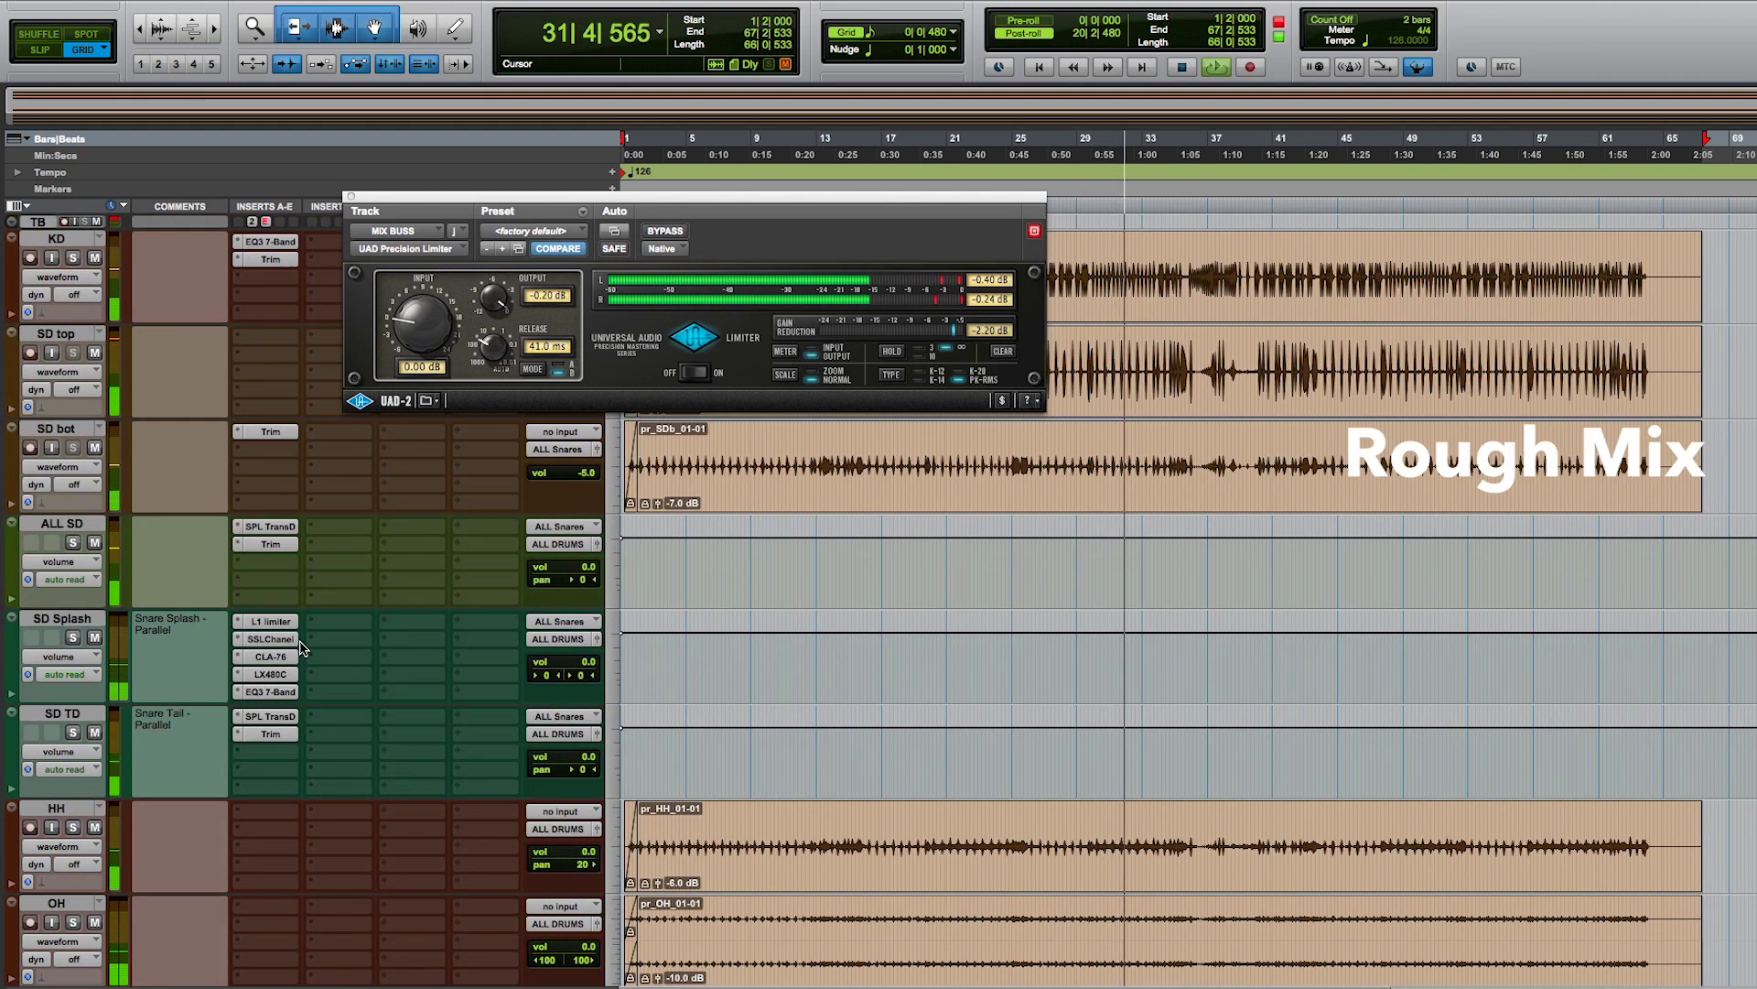
{"action": "scroll", "coordinate": [305, 647], "scroll_direction": "down", "scroll_amount": 10}
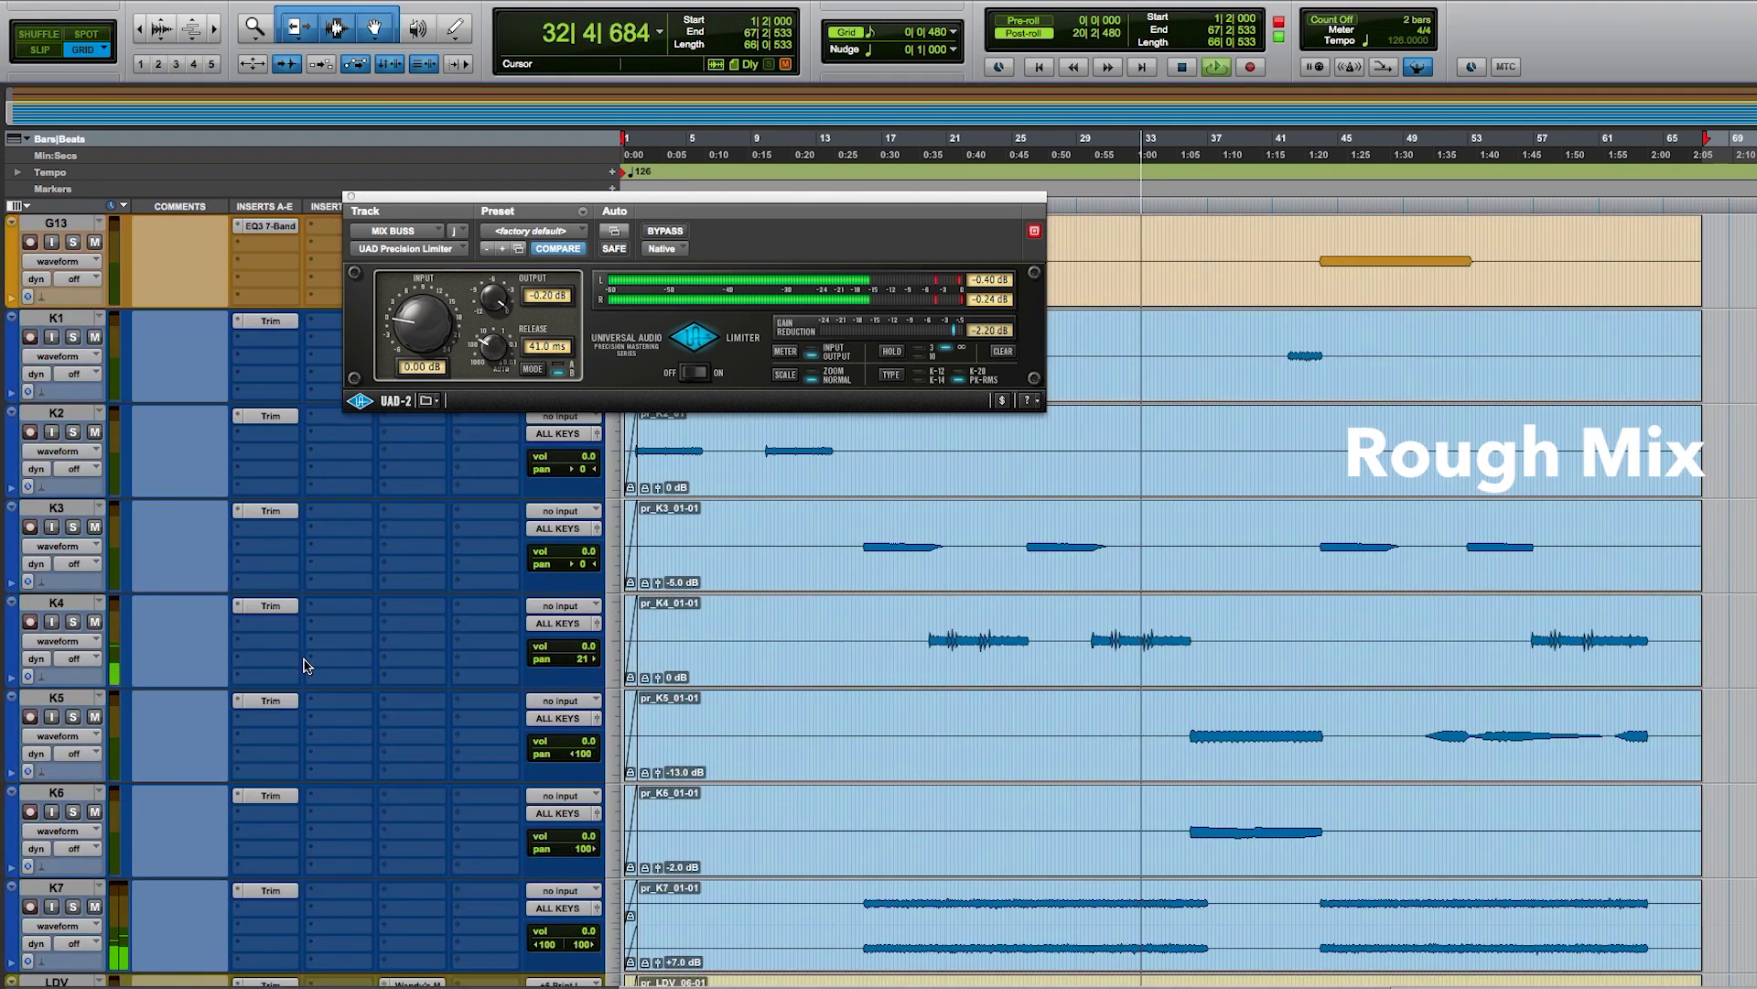
{"action": "scroll", "coordinate": [304, 665], "scroll_direction": "down", "scroll_amount": 12}
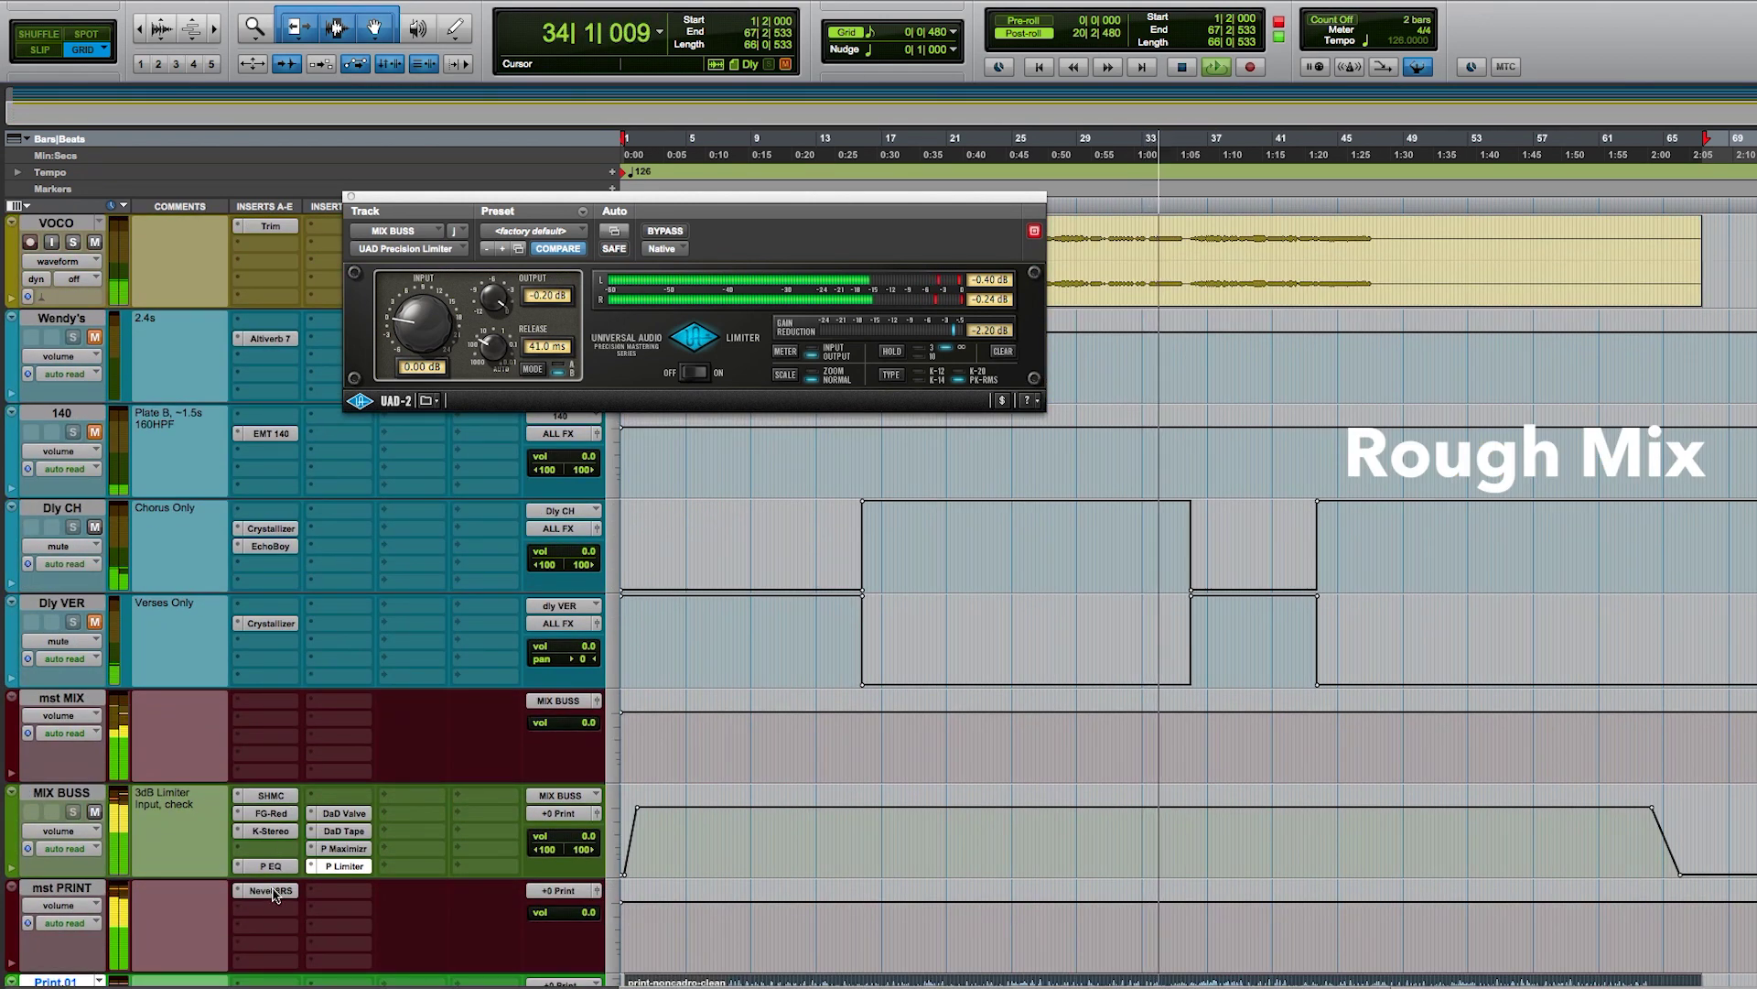
{"action": "left_click", "coordinate": [271, 890]}
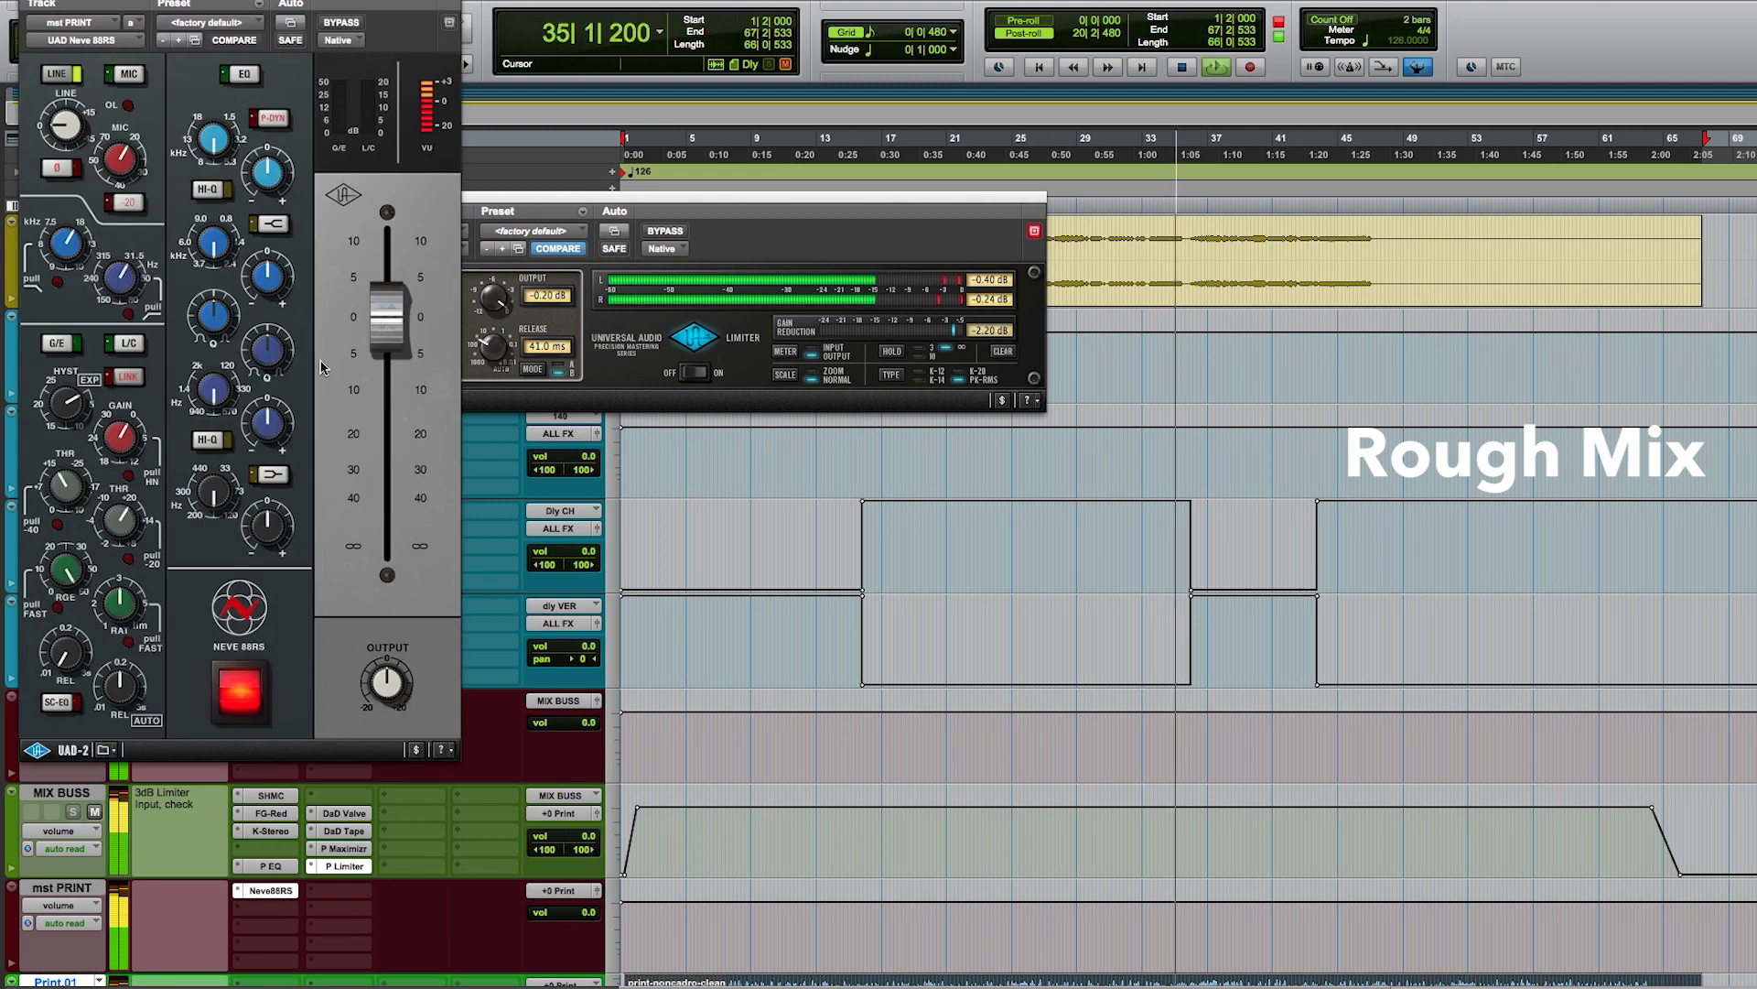
{"action": "left_click_drag", "start_coordinate": [515, 209], "coordinate": [645, 20]}
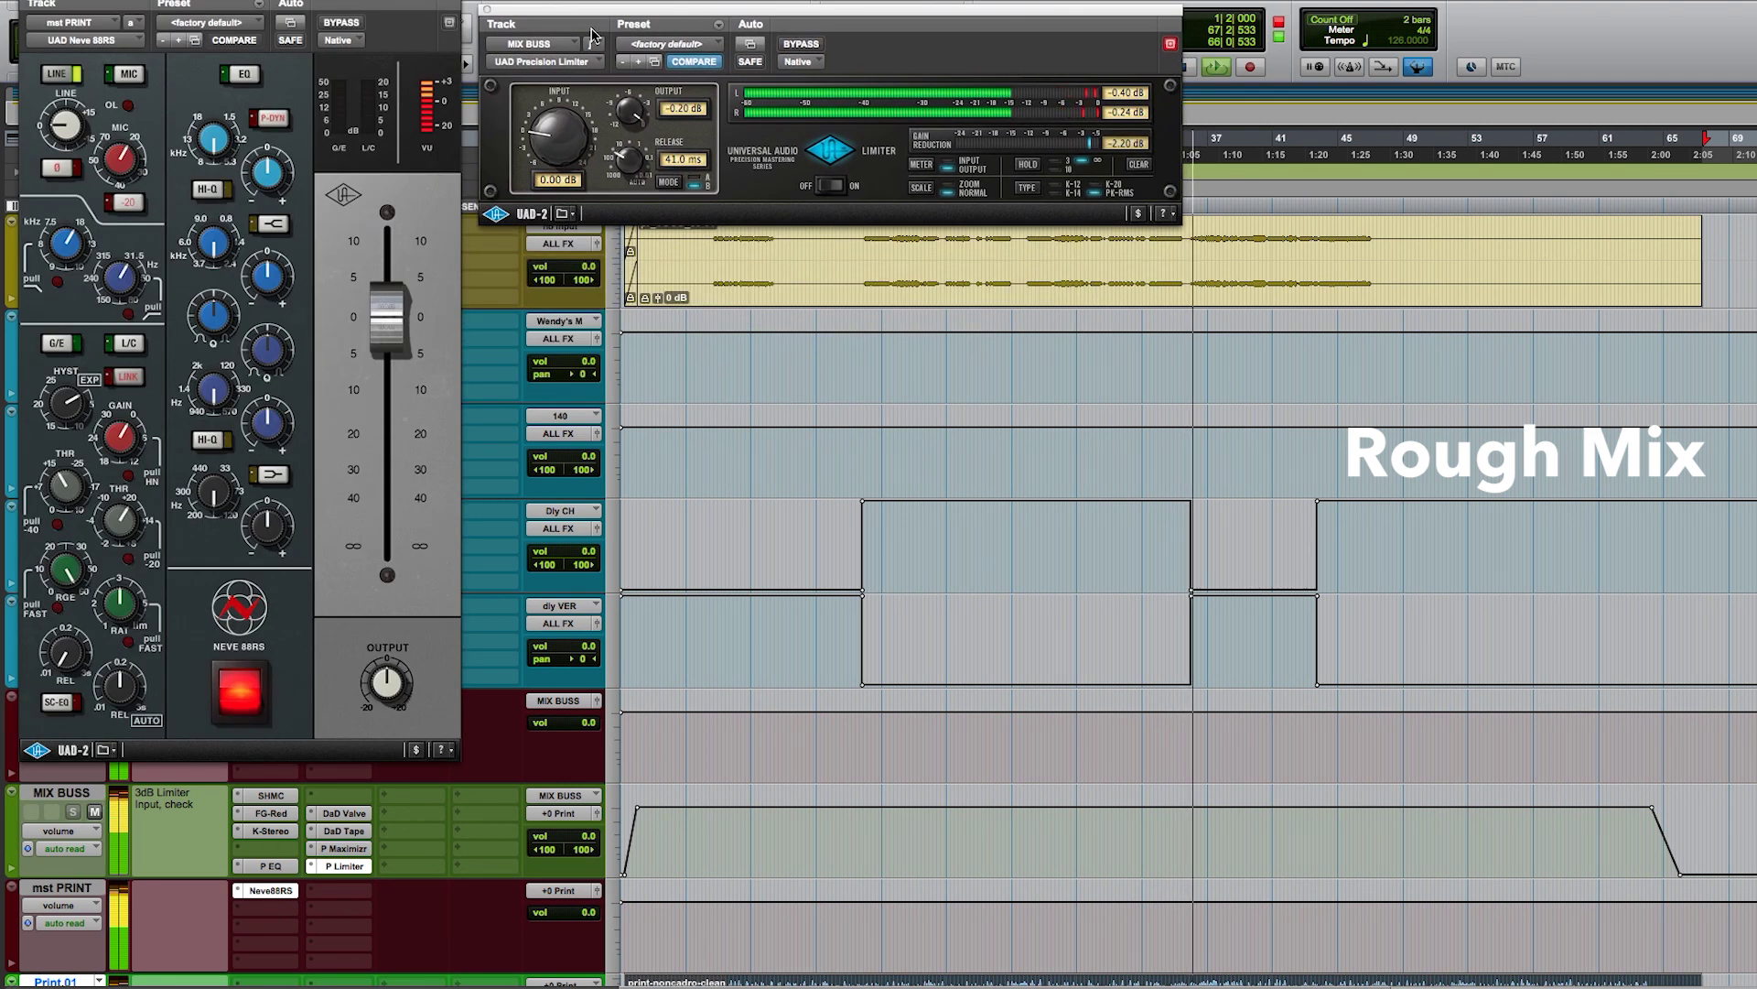